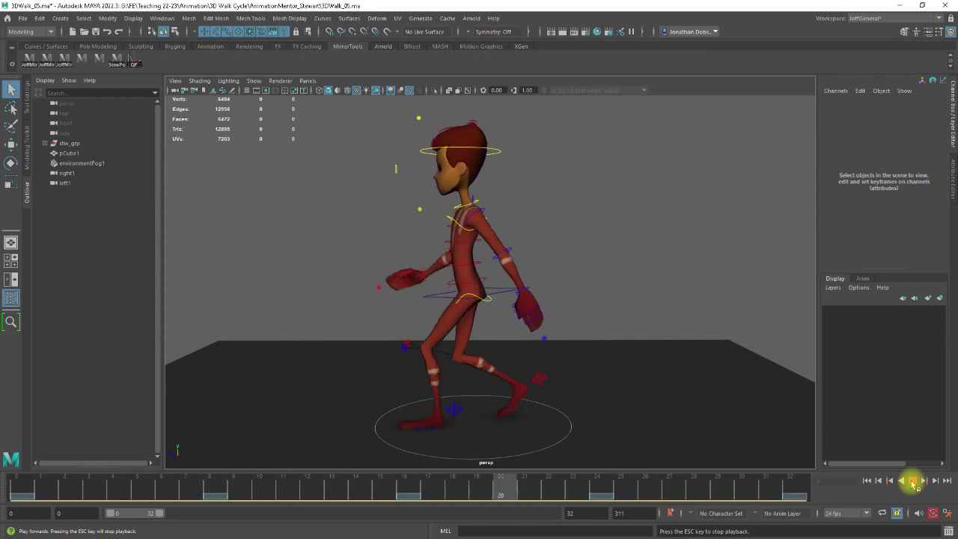
Stop the walk cycle playback and return the timeline to frame 0
click(912, 481)
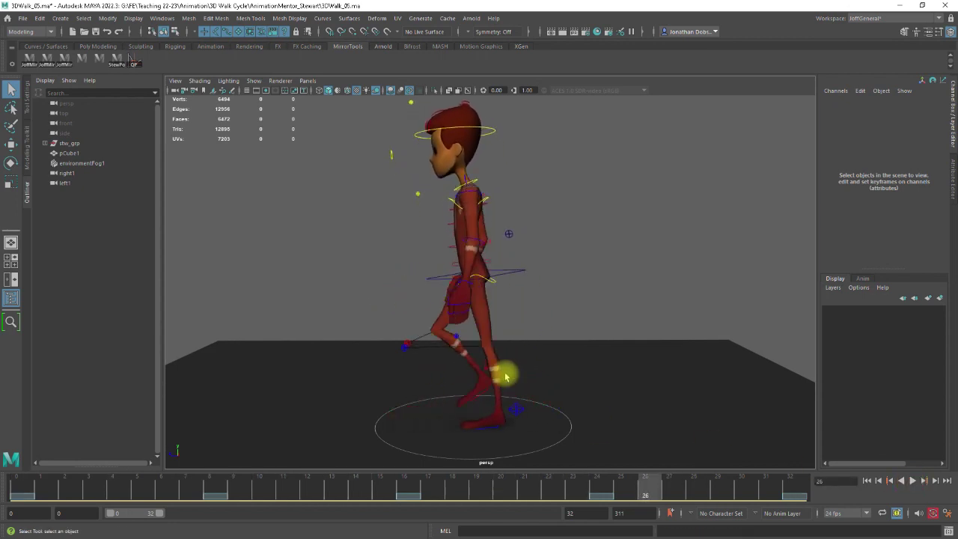
click(258, 485)
drag(223, 485, 24, 479)
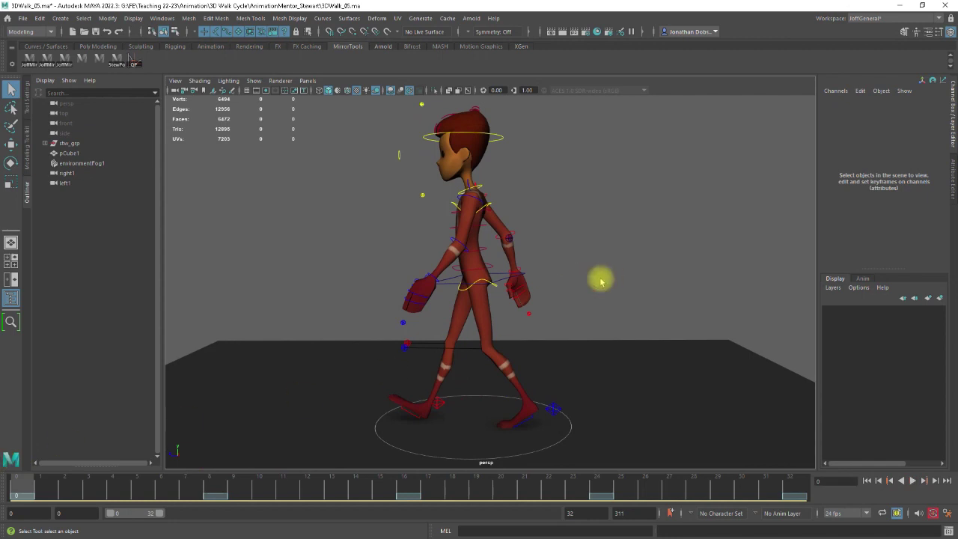
Select the character's COG control around the hips
click(449, 285)
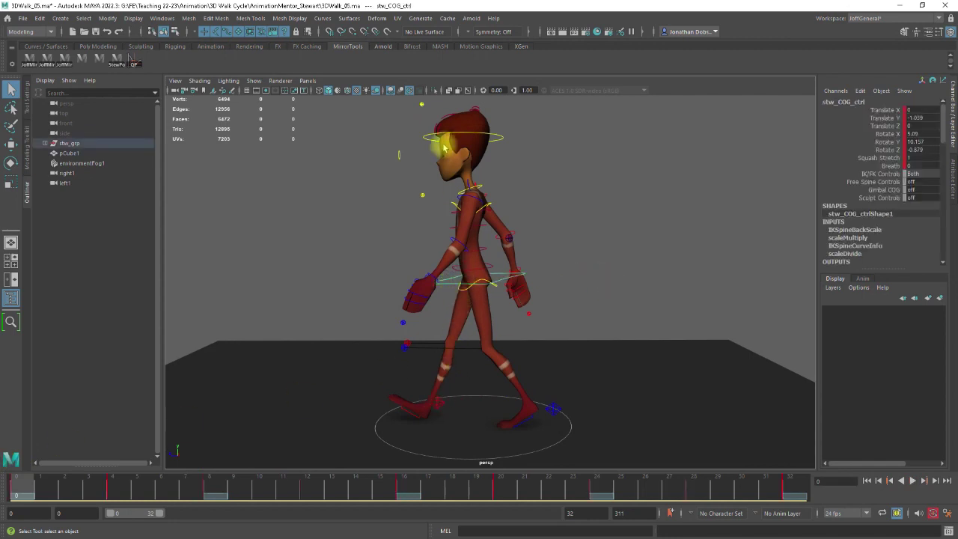
click(616, 322)
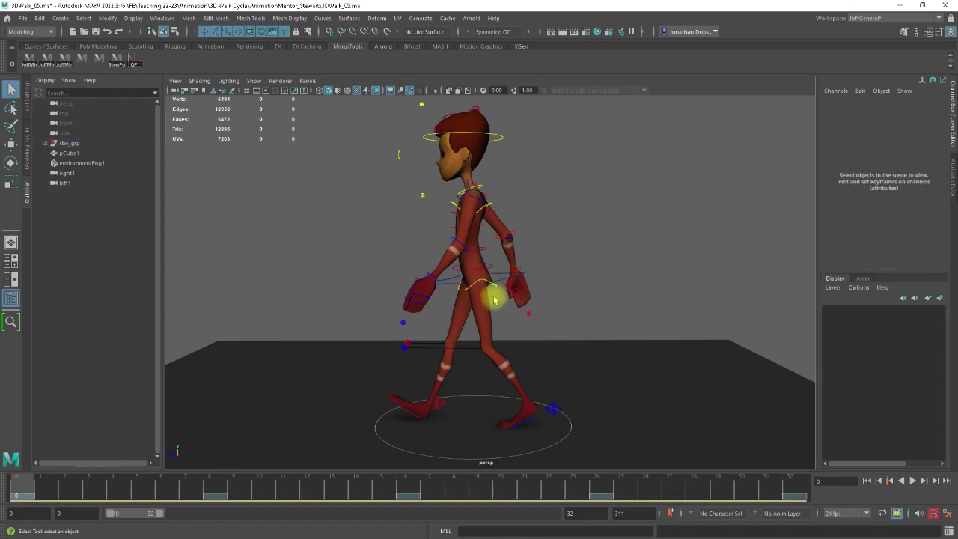
click(449, 285)
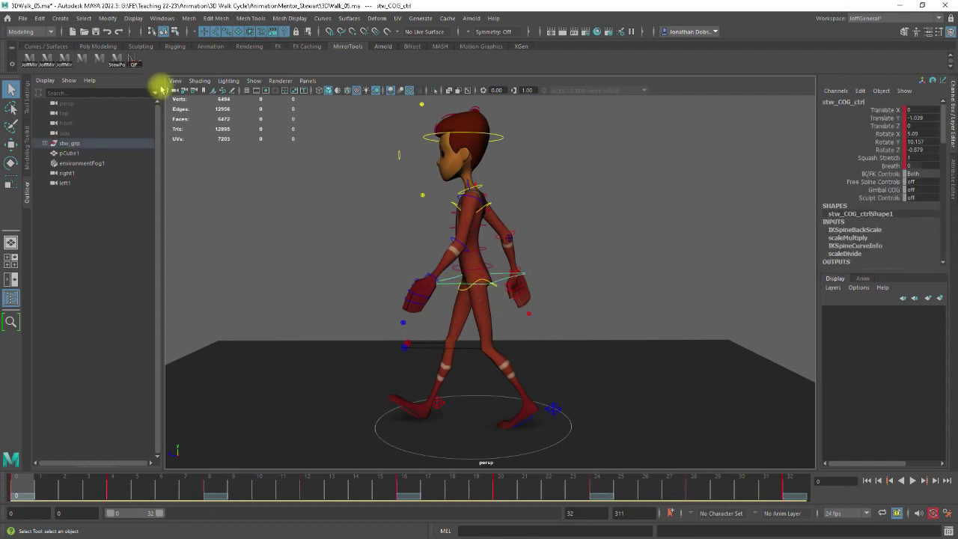
Open the Graph Editor in a floating window, restore it to a smaller size and place it beside the character
click(163, 19)
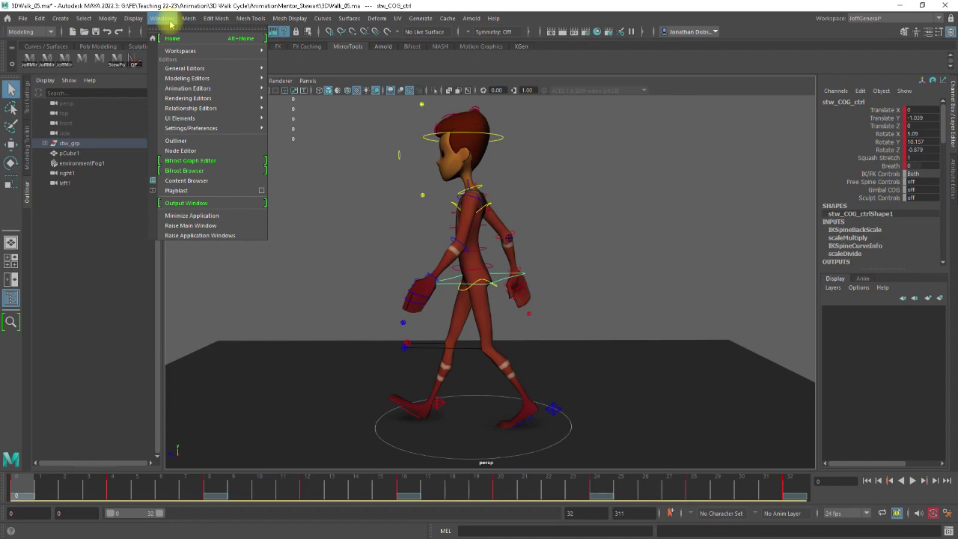
mouse_move(187, 89)
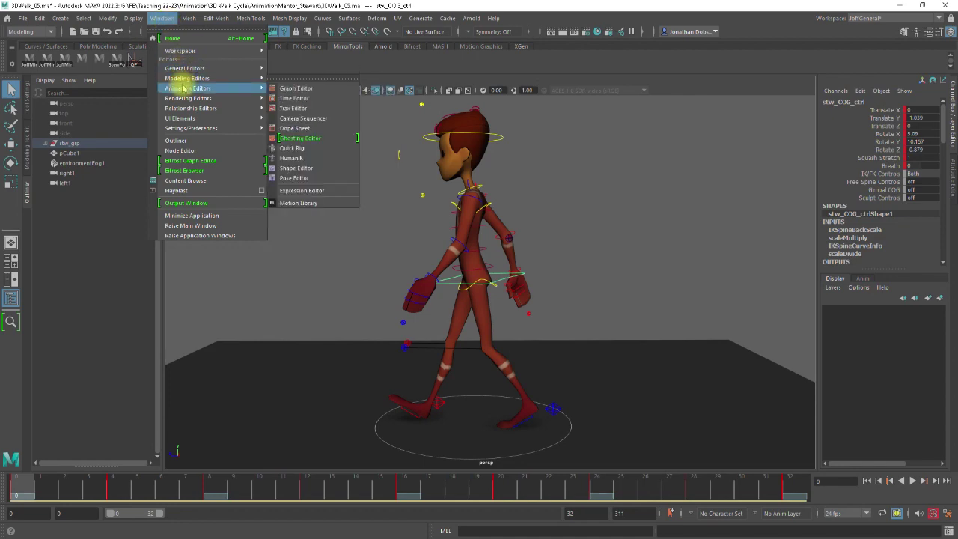
click(294, 90)
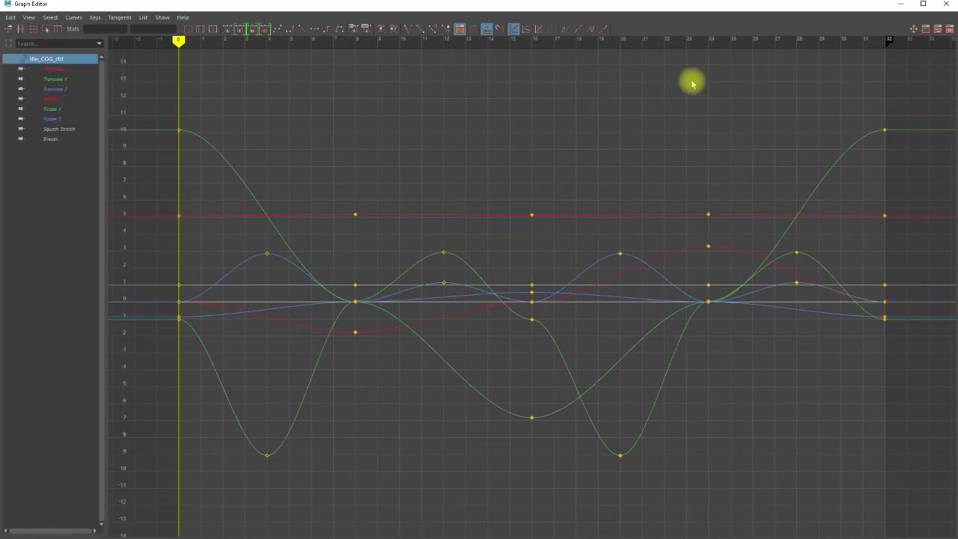
click(922, 6)
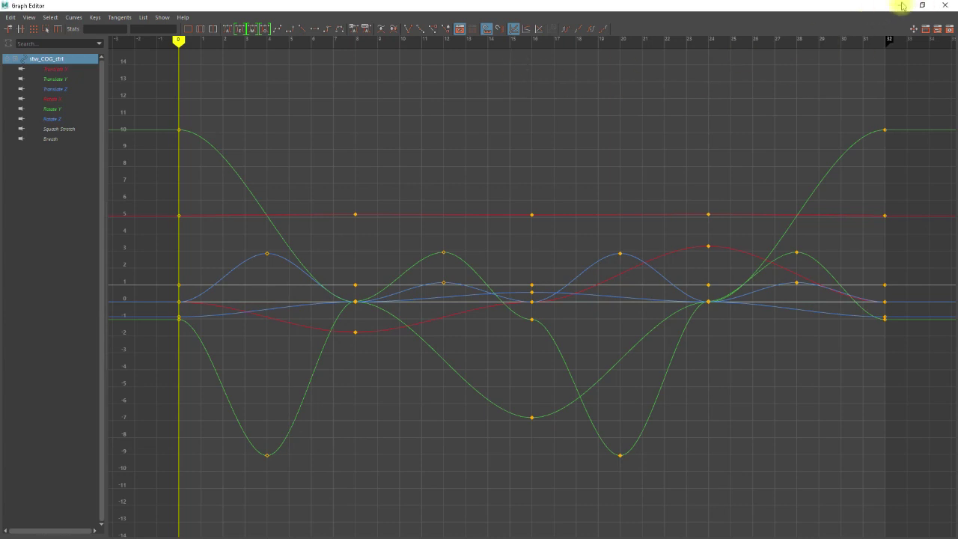
drag(674, 11, 672, 122)
drag(802, 2, 883, 0)
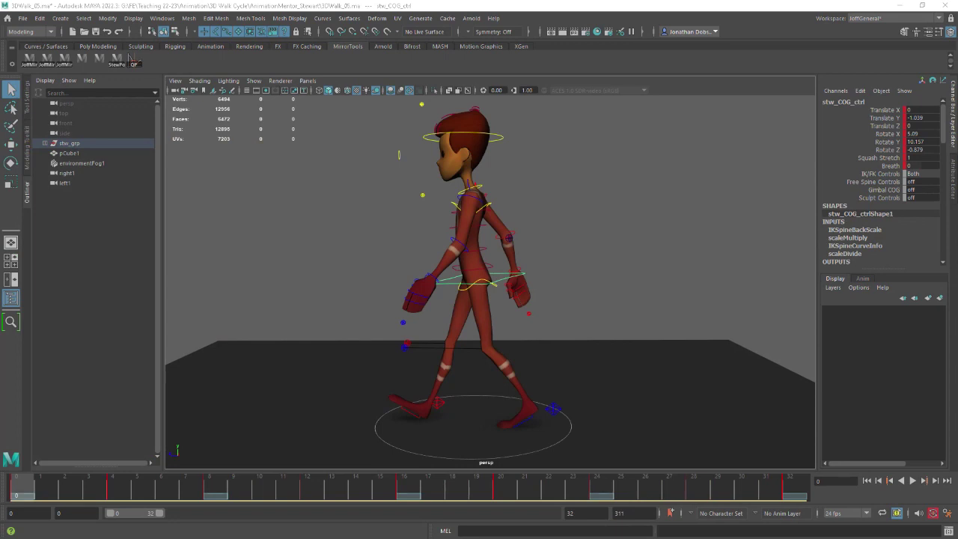
drag(883, 0, 811, 85)
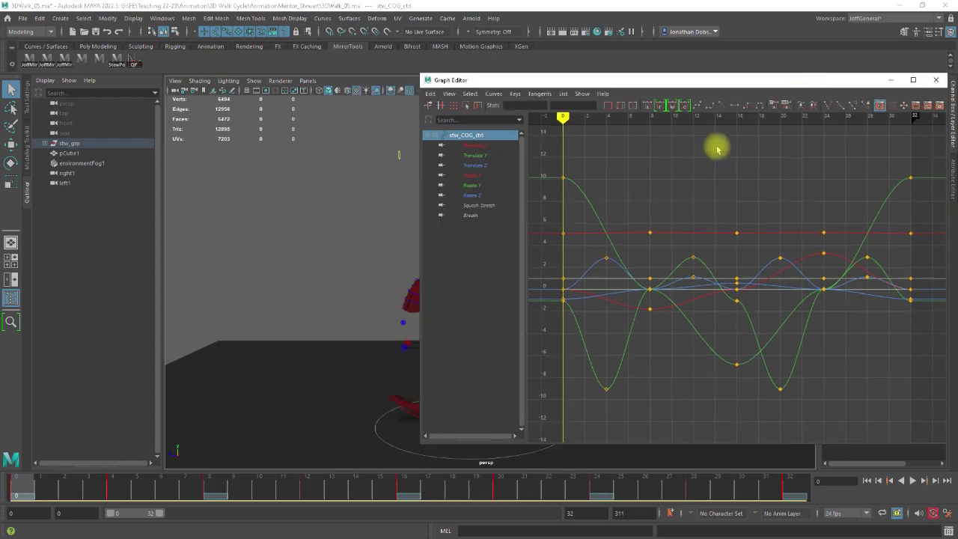
alt+middle_drag(380, 245, 227, 256)
alt+drag(227, 256, 359, 269)
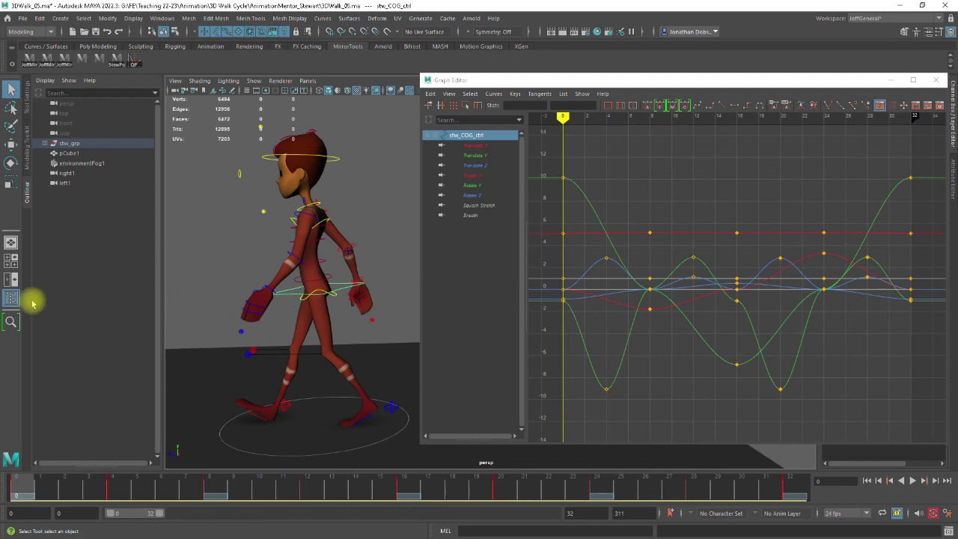
alt+drag(317, 336, 142, 304)
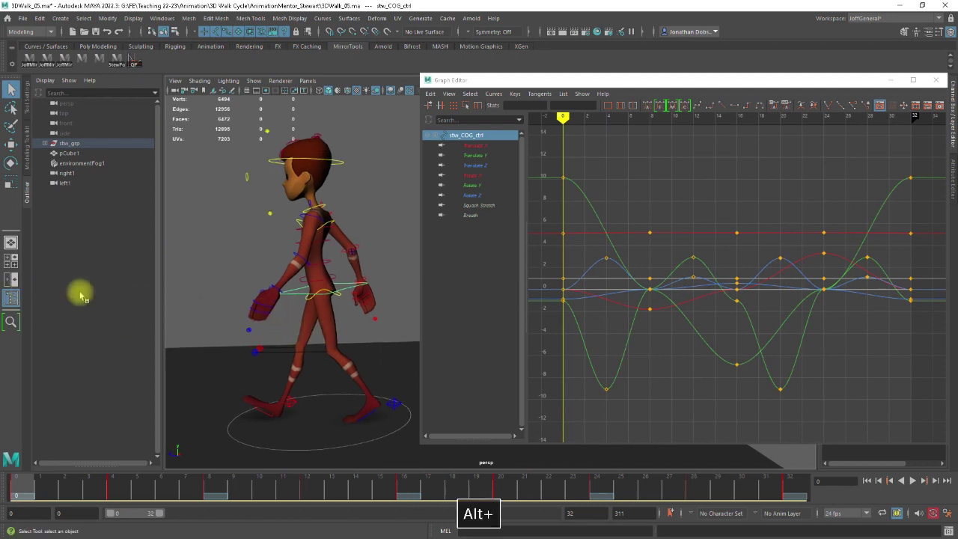
Switch to the two-pane side-by-side layout and change the front view pane to the persp camera
click(12, 280)
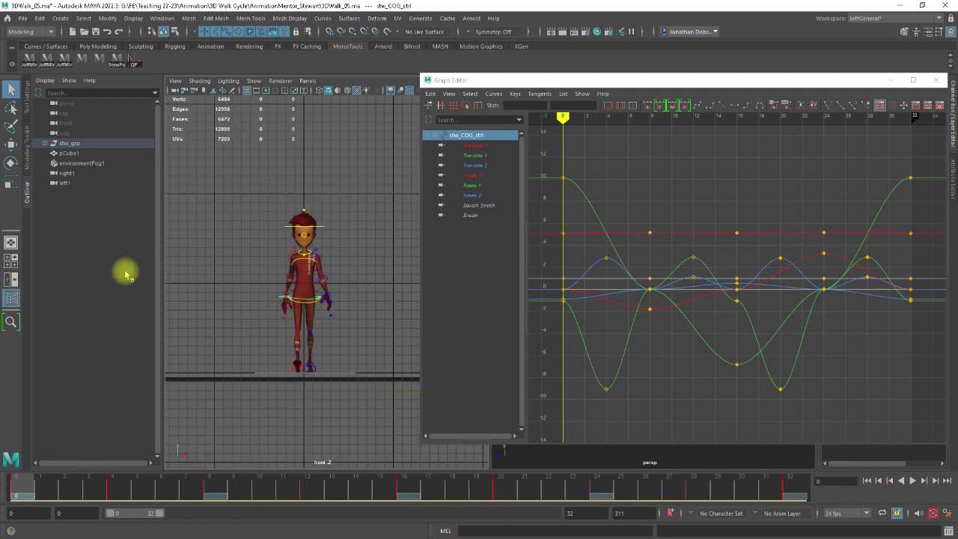
alt+middle_drag(335, 295, 341, 299)
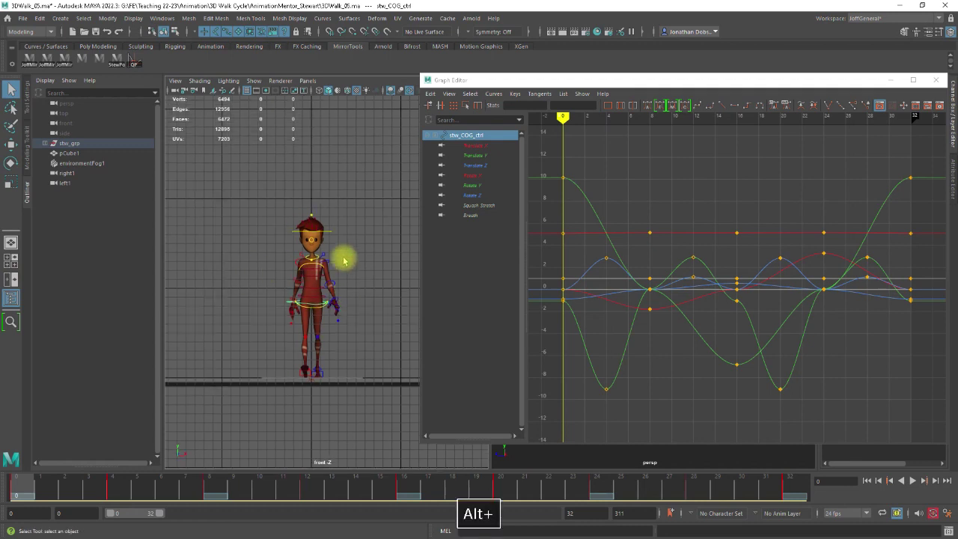
click(307, 81)
mouse_move(381, 95)
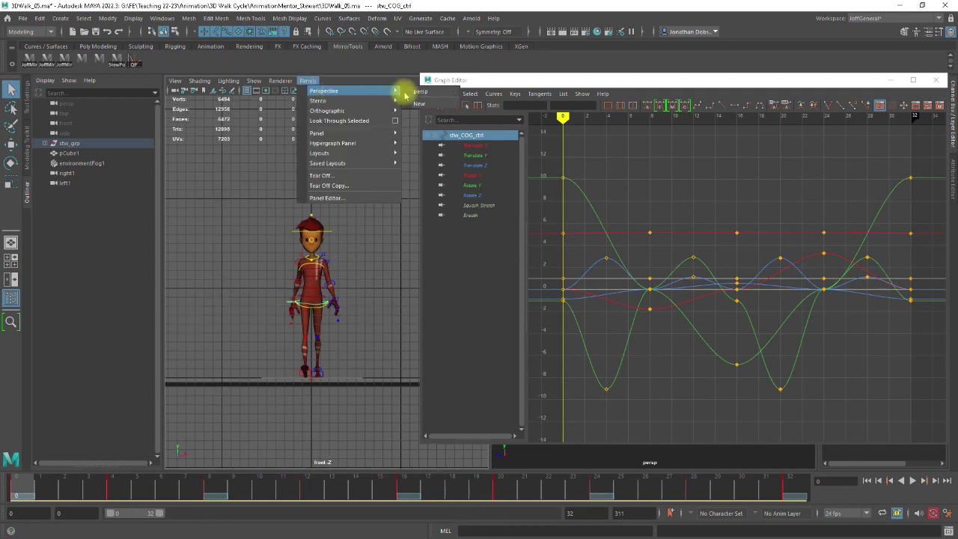
click(420, 91)
alt+drag(310, 318, 357, 329)
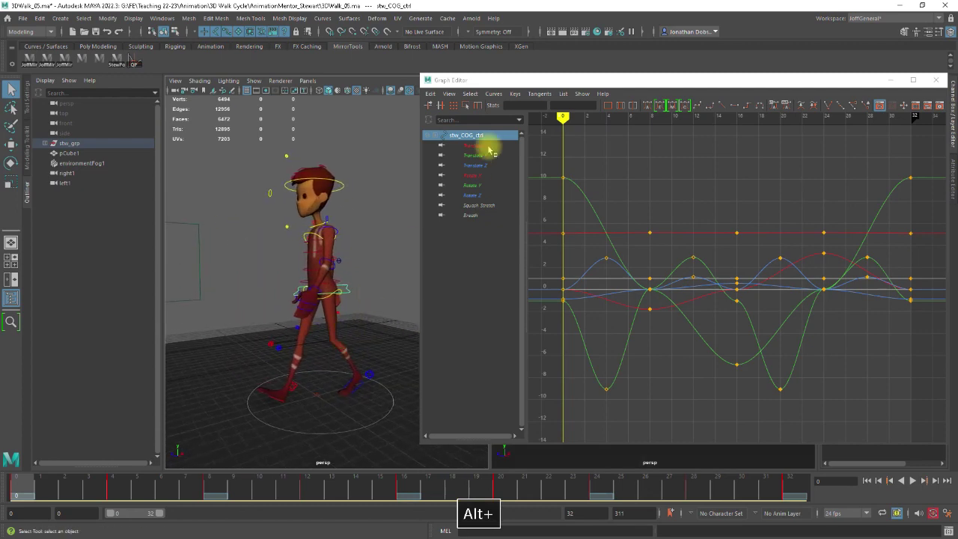
Close the floating Graph Editor and embed the Graph Editor in place of the second perspective view
drag(504, 86, 361, 155)
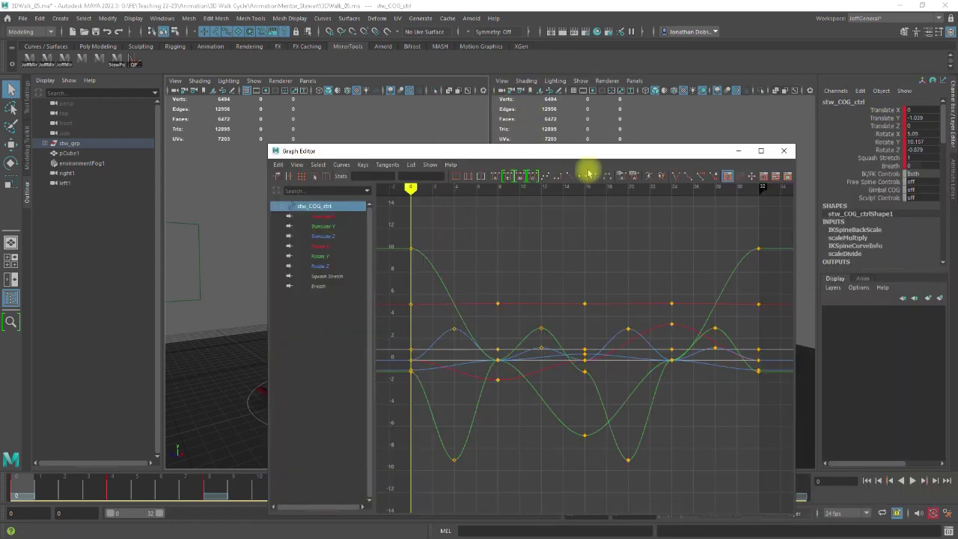
click(783, 152)
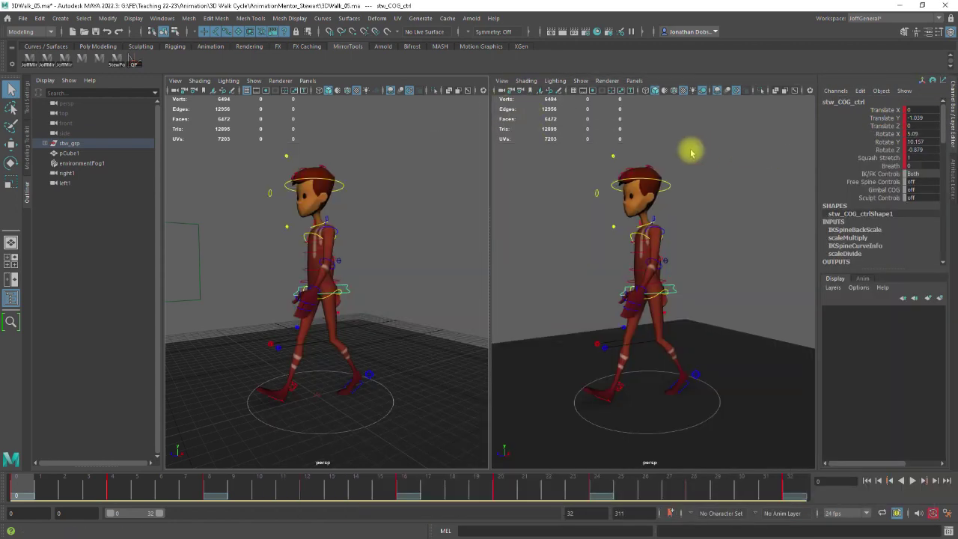
click(634, 81)
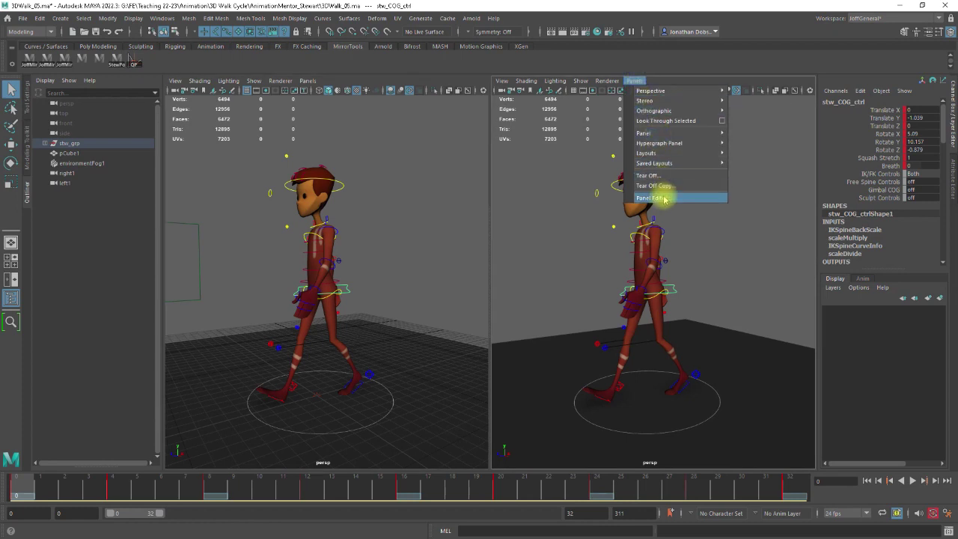
mouse_move(677, 146)
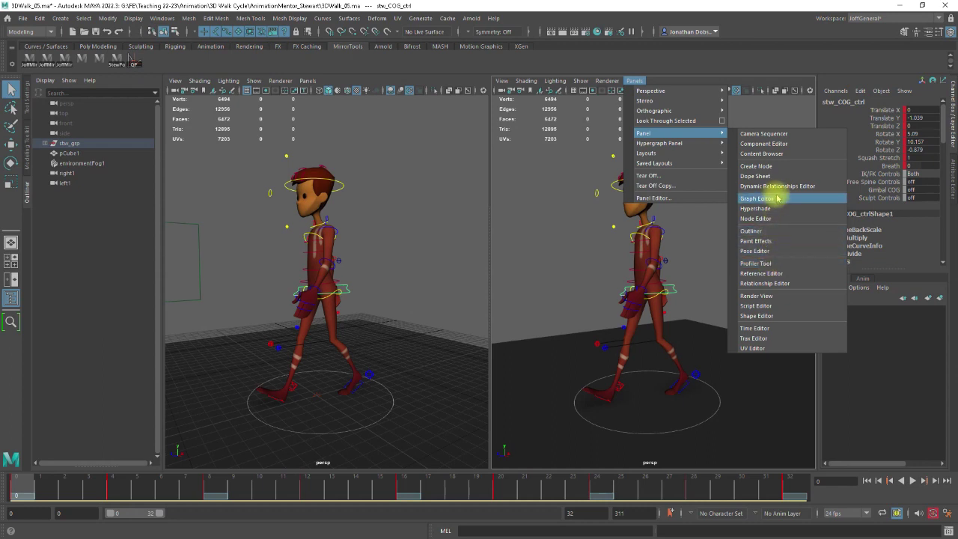
key(Escape)
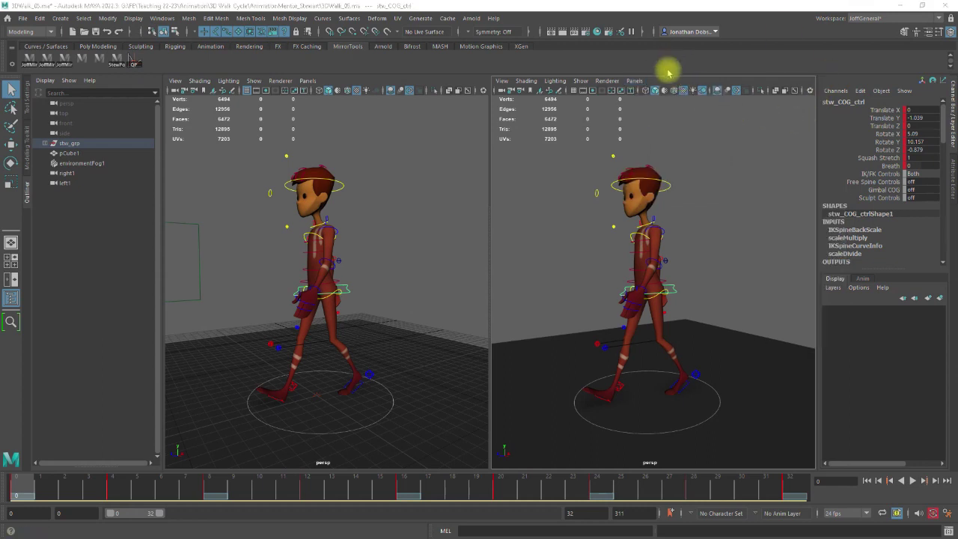
click(633, 80)
mouse_move(663, 133)
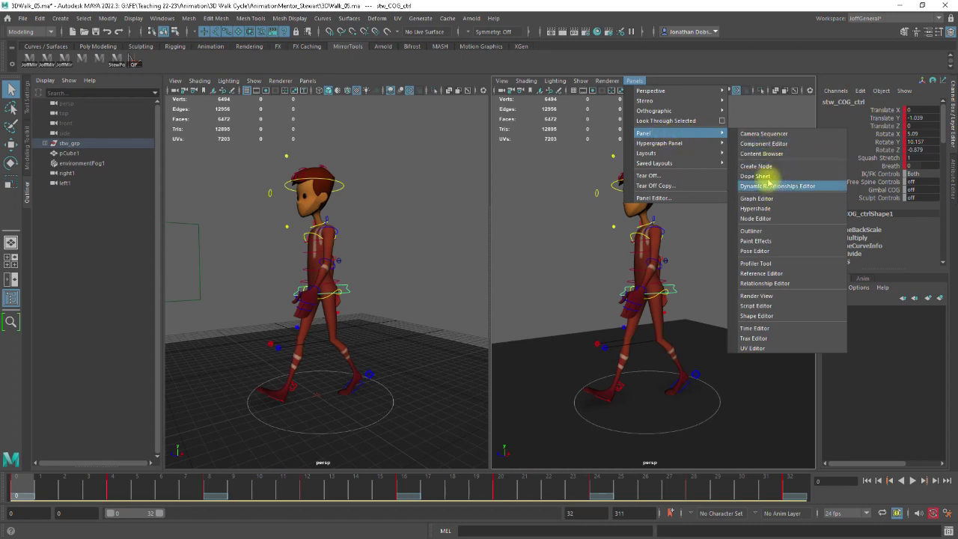
click(755, 199)
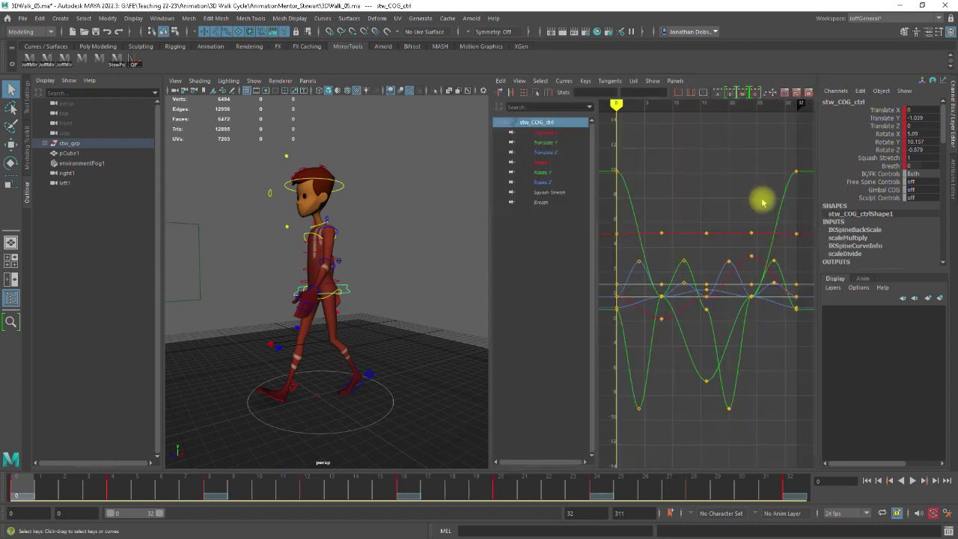
Hide the Outliner and the Channel Box to give the perspective view and Graph Editor more room
drag(489, 260, 470, 260)
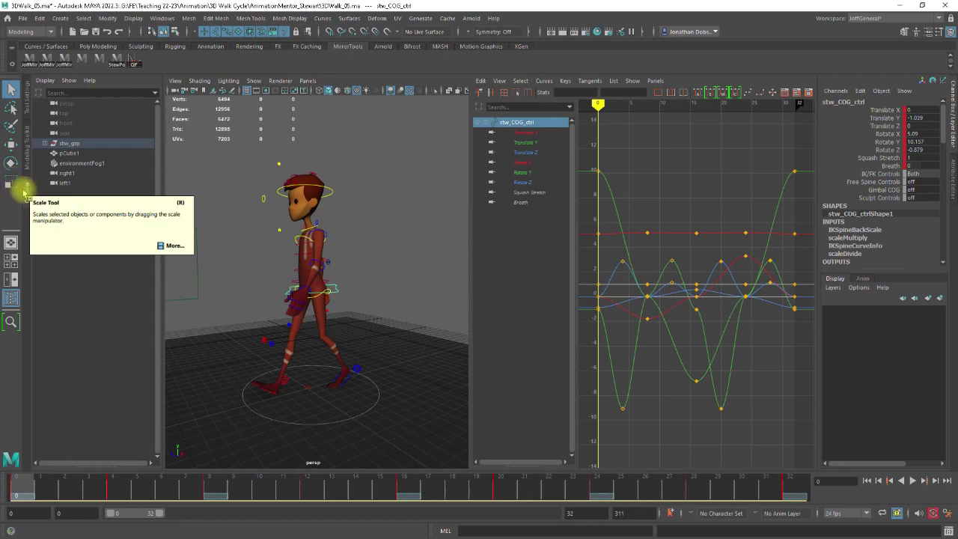
click(26, 188)
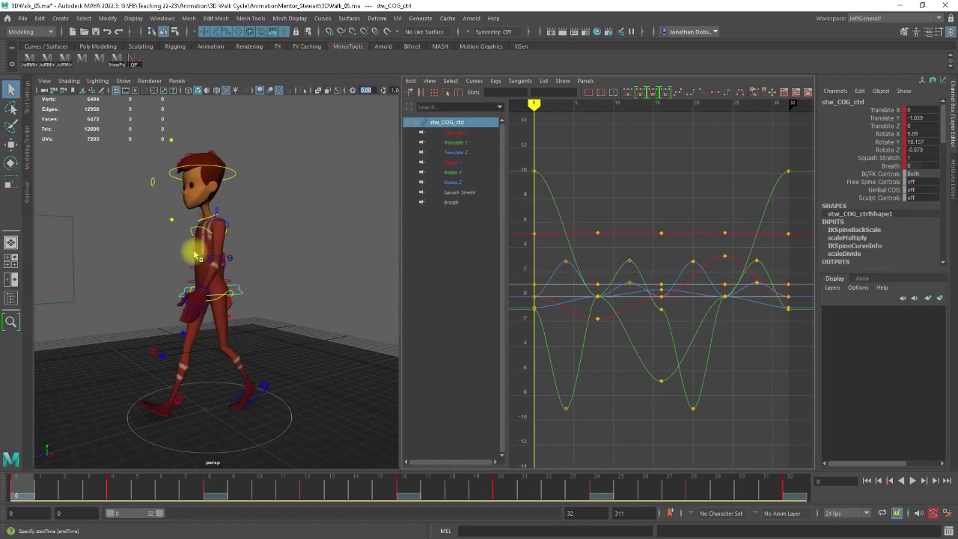
alt+drag(261, 267, 288, 295)
alt+middle_drag(288, 295, 305, 293)
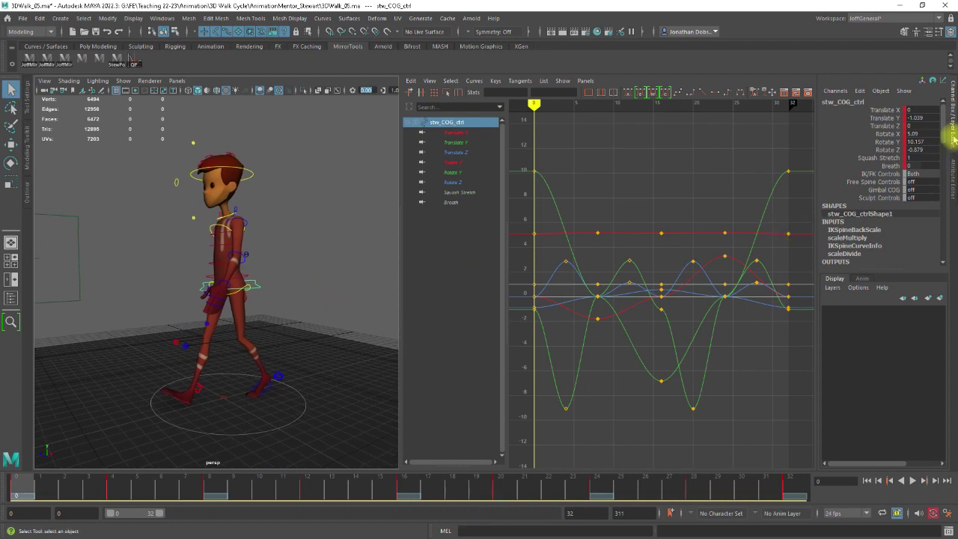
click(953, 132)
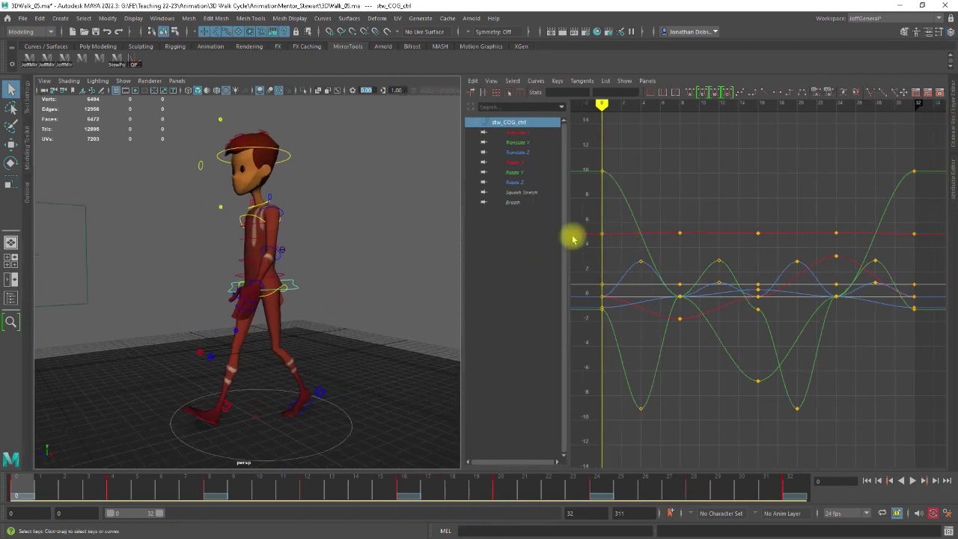
drag(569, 235, 566, 236)
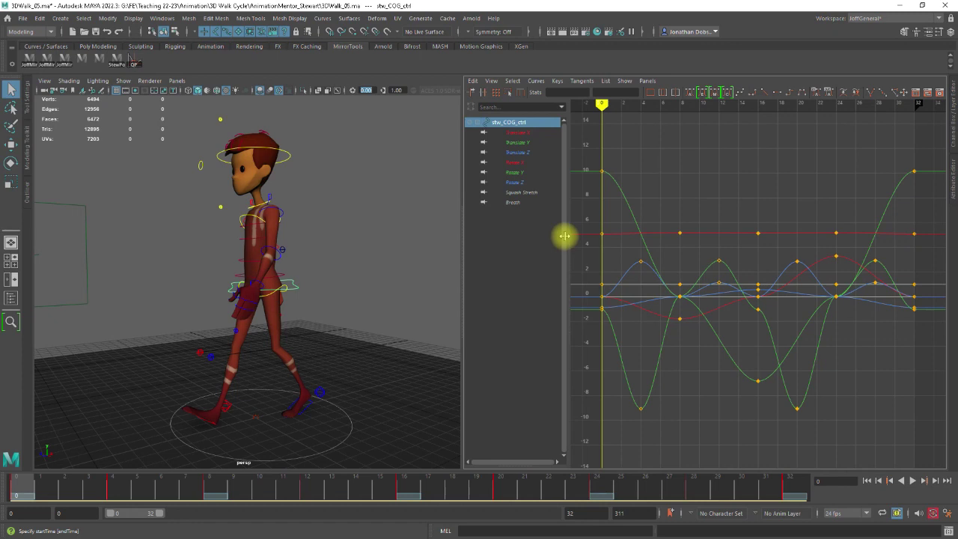
Clear the selection and reselect the COG control at the hips to load its animation curves
mouse_move(321, 285)
alt+mouse_down()
mouse_move(310, 280)
mouse_move(317, 271)
alt+mouse_up()
click(303, 269)
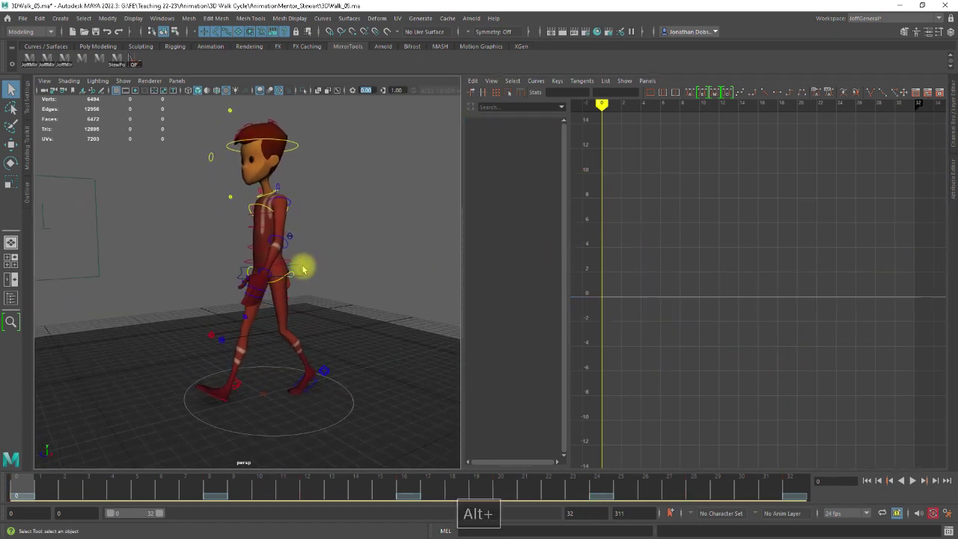
click(300, 268)
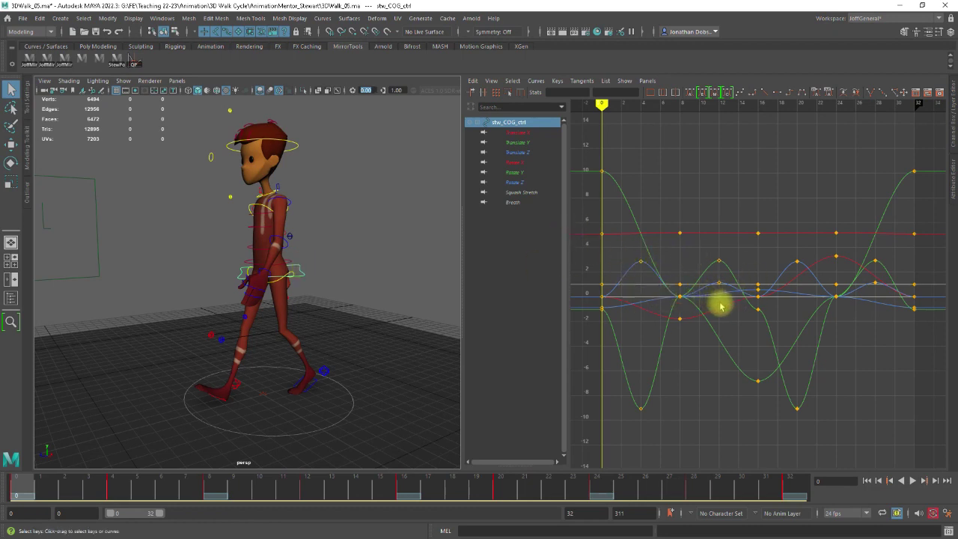
Examine the COG control's Translate X, Y and Z curves individually in the Graph Editor, ending on Translate X
click(522, 132)
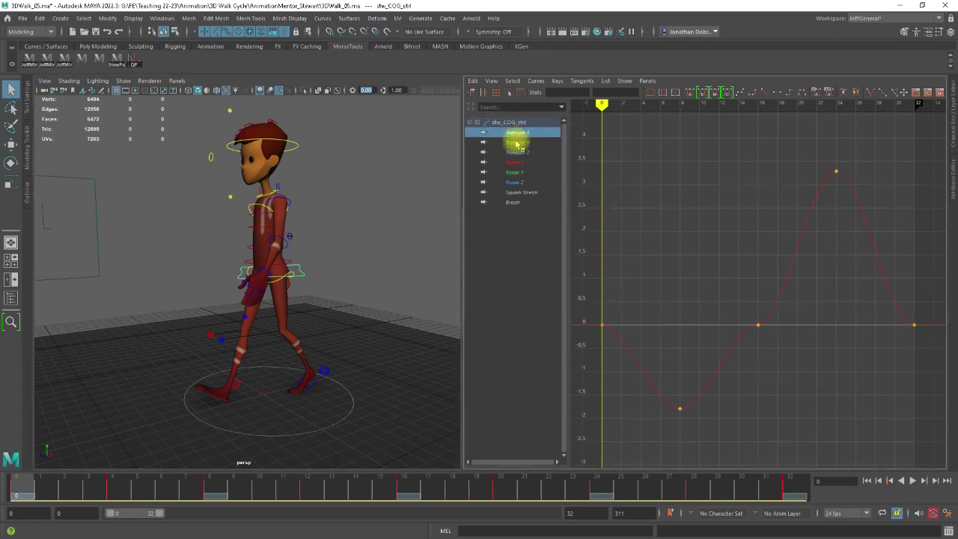
click(517, 142)
click(518, 153)
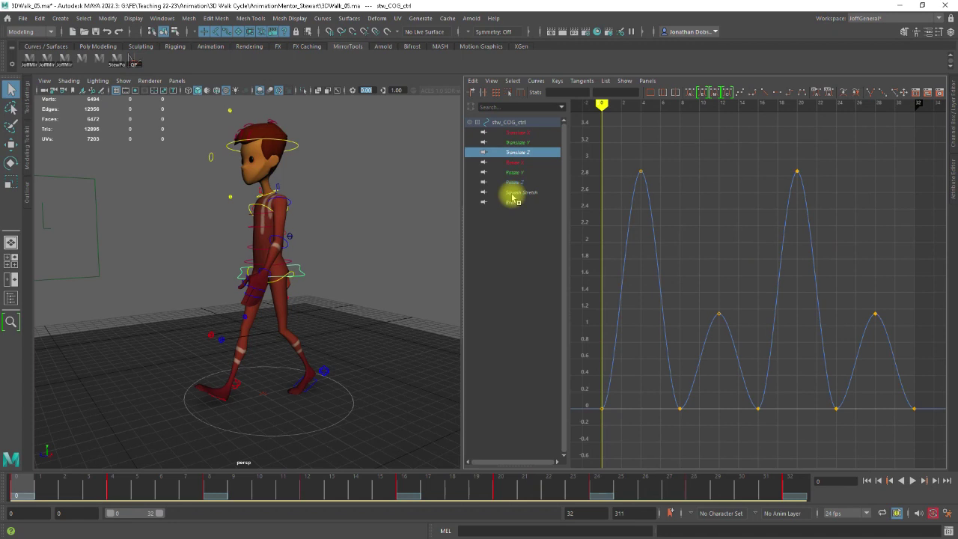
click(516, 133)
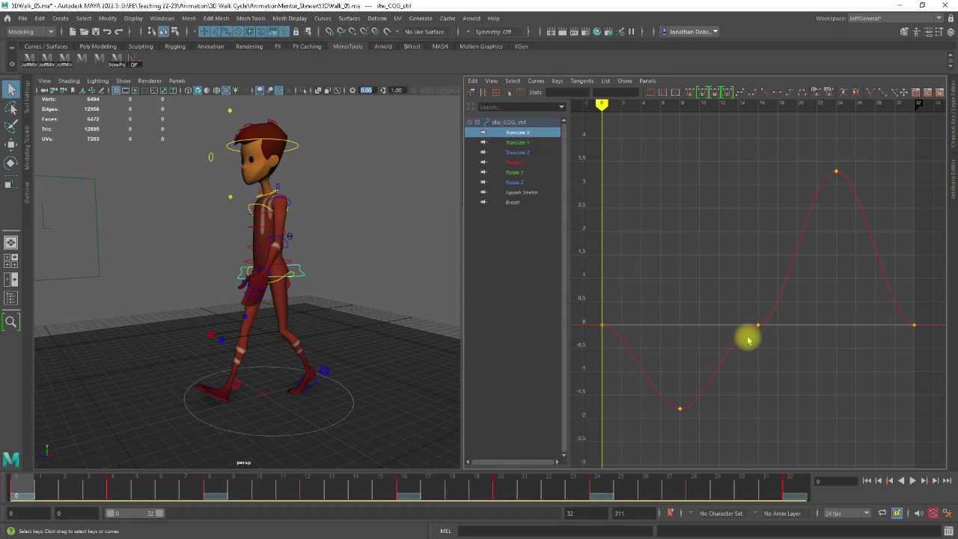
scroll(751, 337, down, 3)
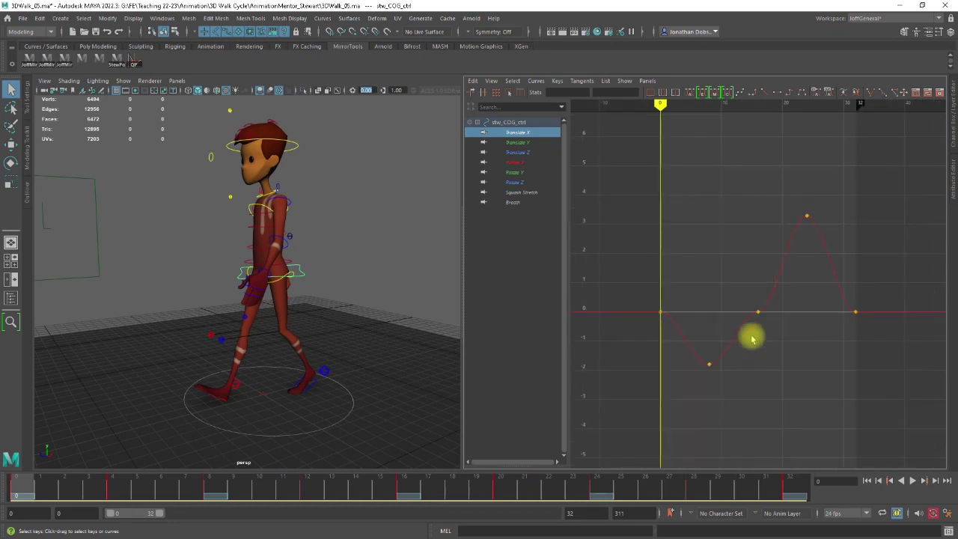
Set the pre-infinity of the COG control's Translate X curve to Cycle
key(f)
scroll(752, 338, down, 3)
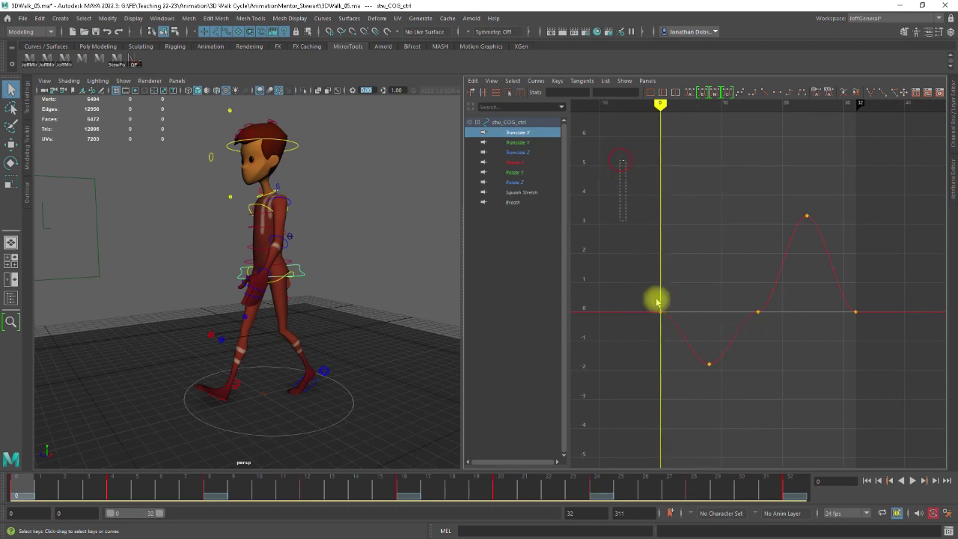
drag(620, 160, 895, 413)
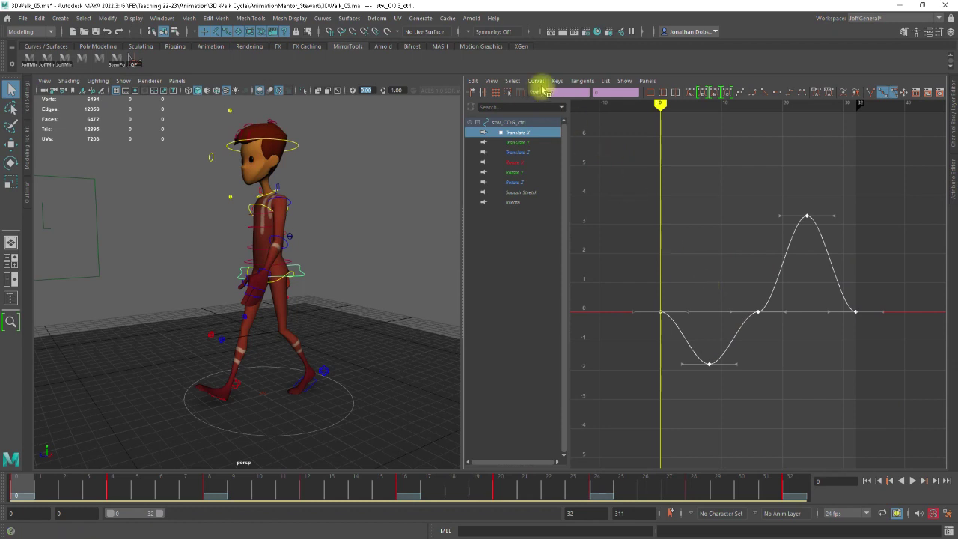
click(672, 171)
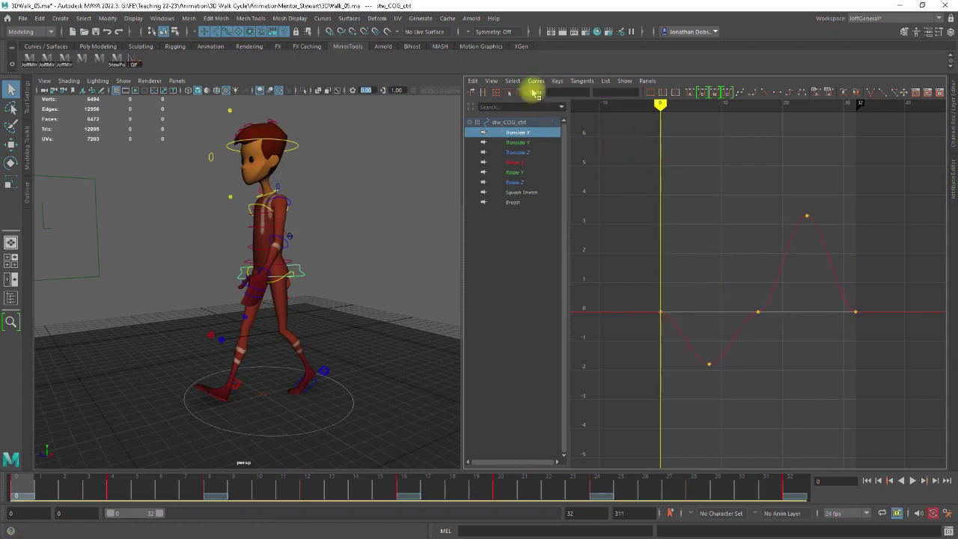
click(535, 80)
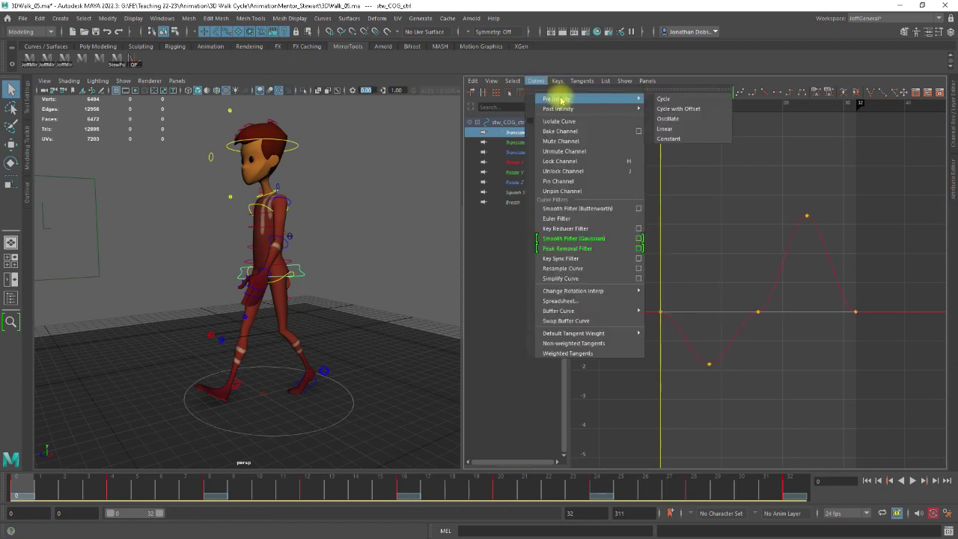
mouse_move(550, 98)
click(663, 99)
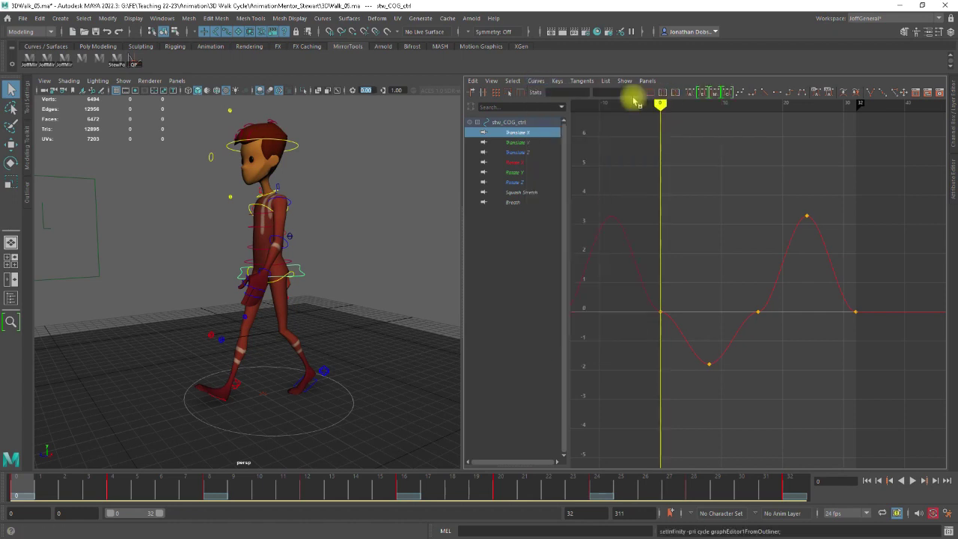
Set the post-infinity of the Translate X curve to Cycle
click(558, 81)
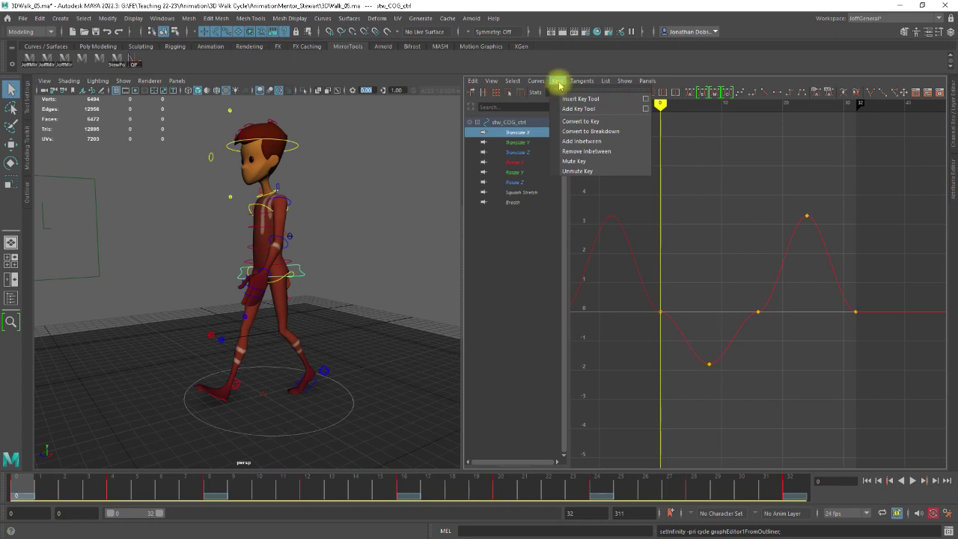
mouse_move(536, 81)
mouse_move(554, 107)
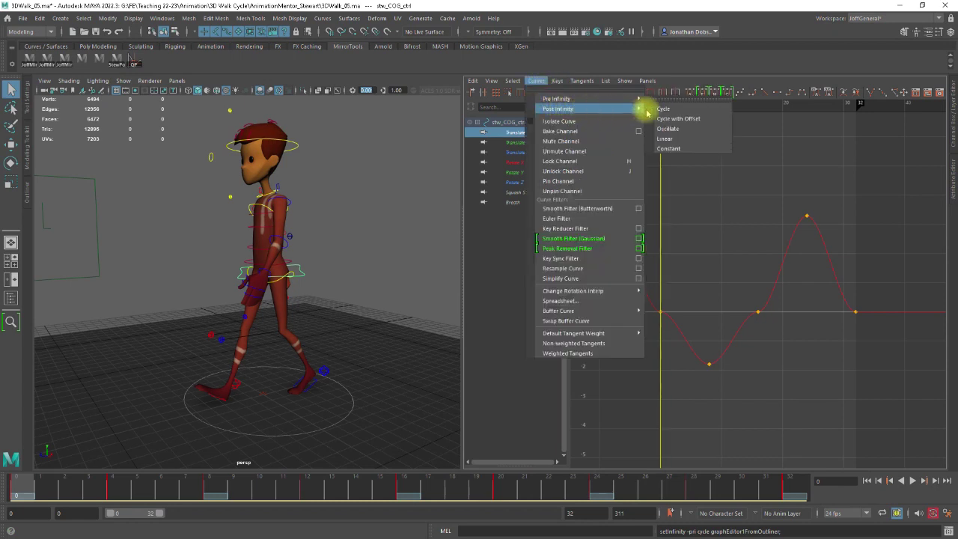
click(661, 109)
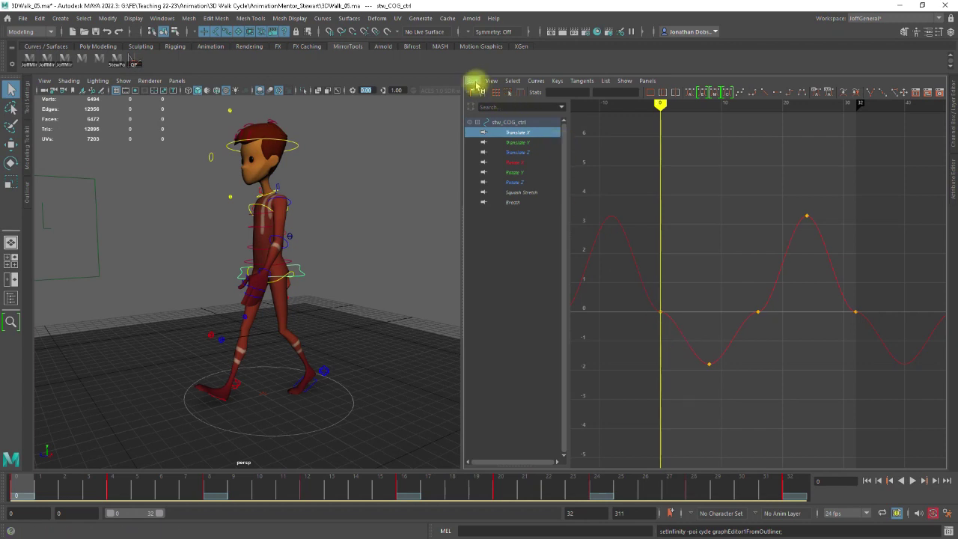
Turn the Graph Editor's infinity display off and back on to compare the curve with and without its cycled extensions
click(490, 80)
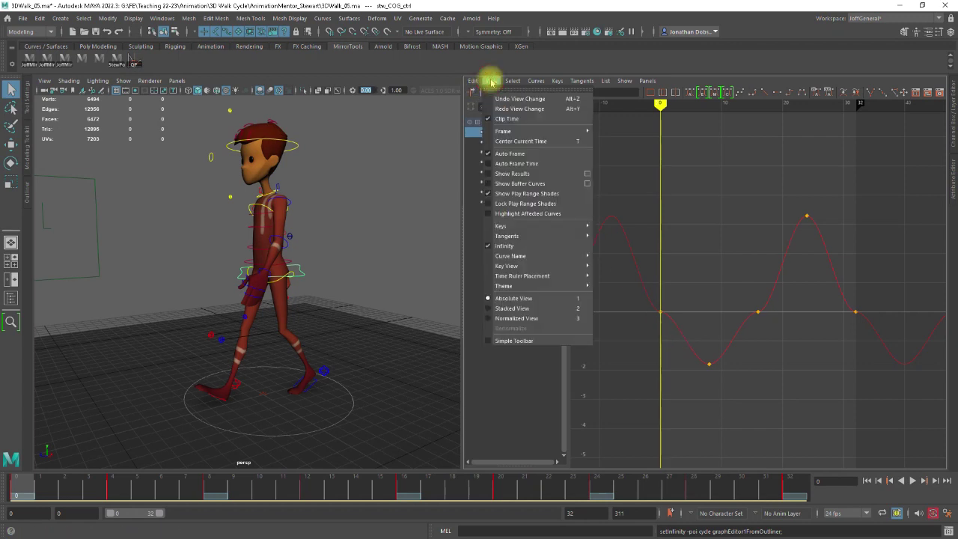
click(503, 247)
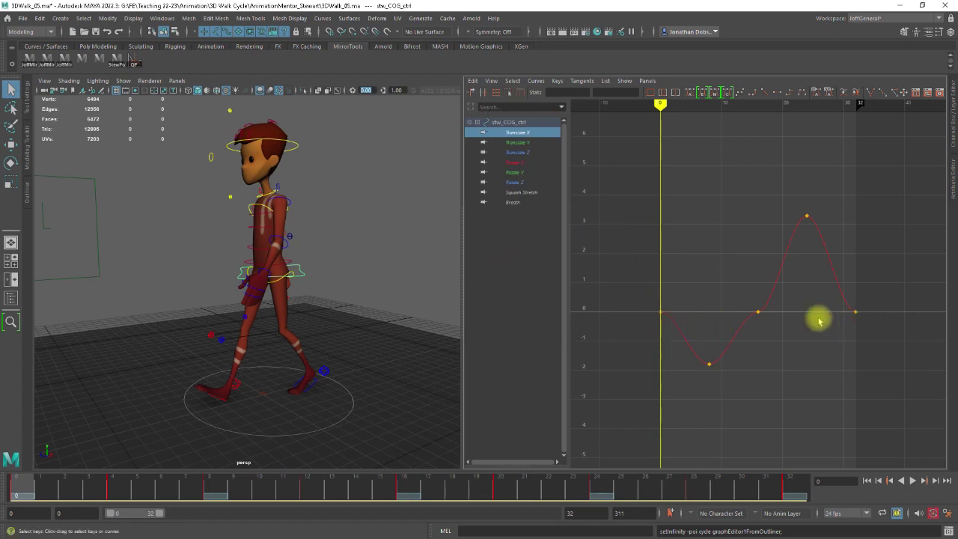
click(542, 82)
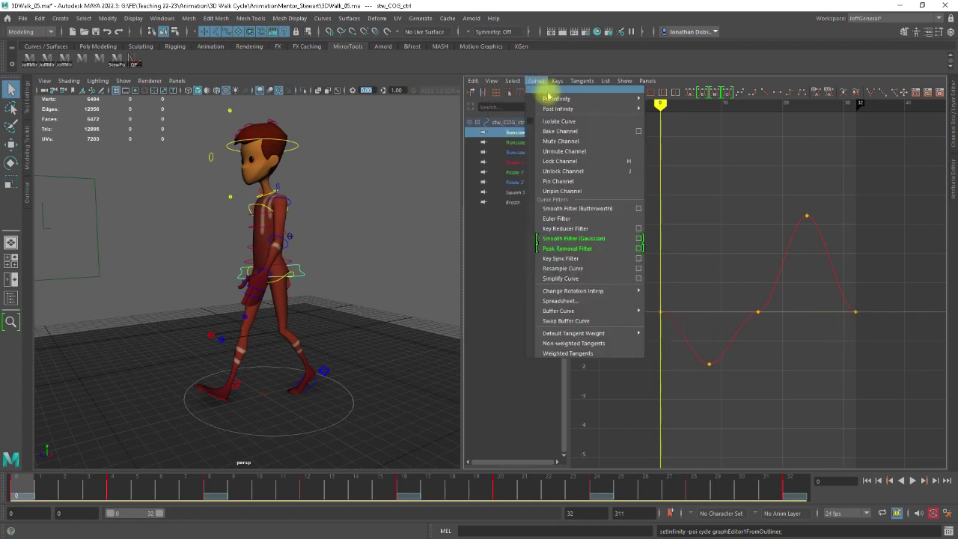
mouse_move(566, 109)
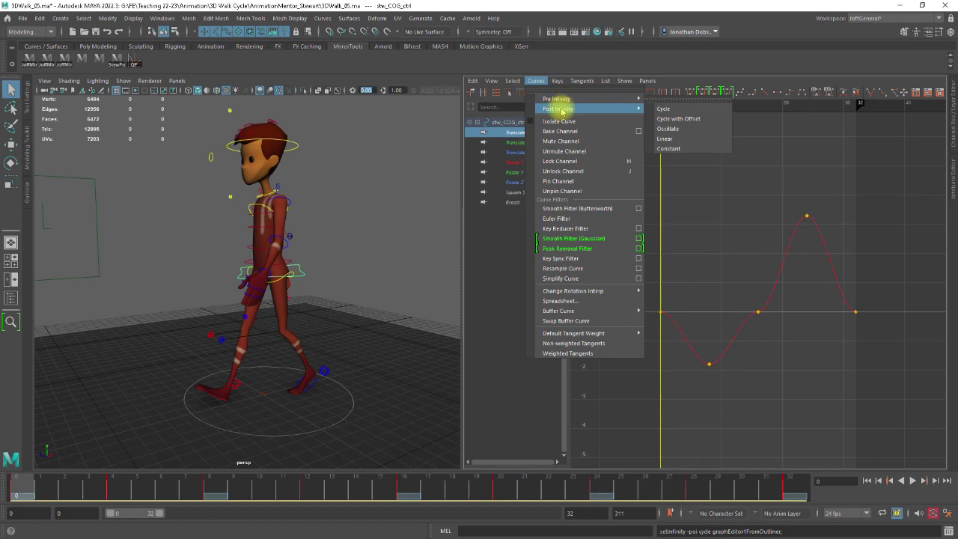
mouse_move(493, 83)
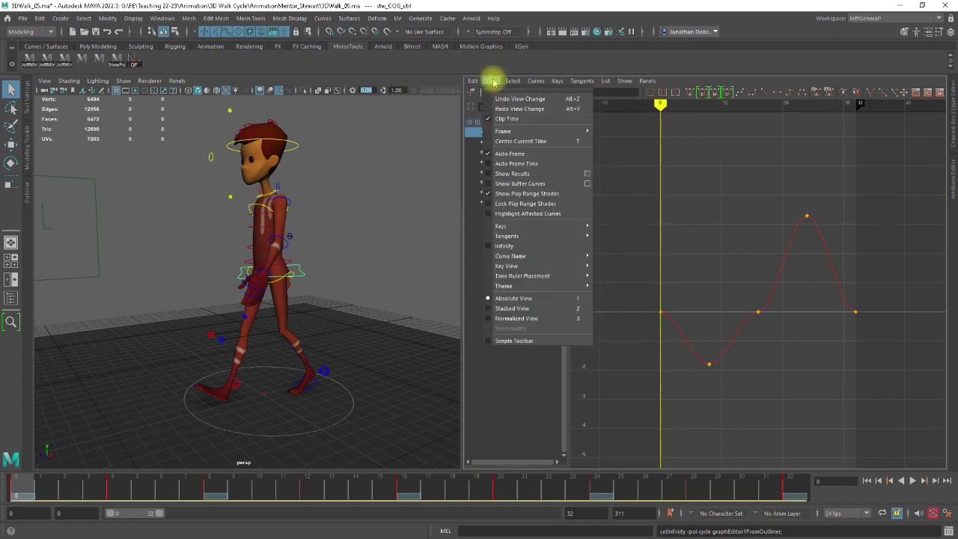
click(508, 246)
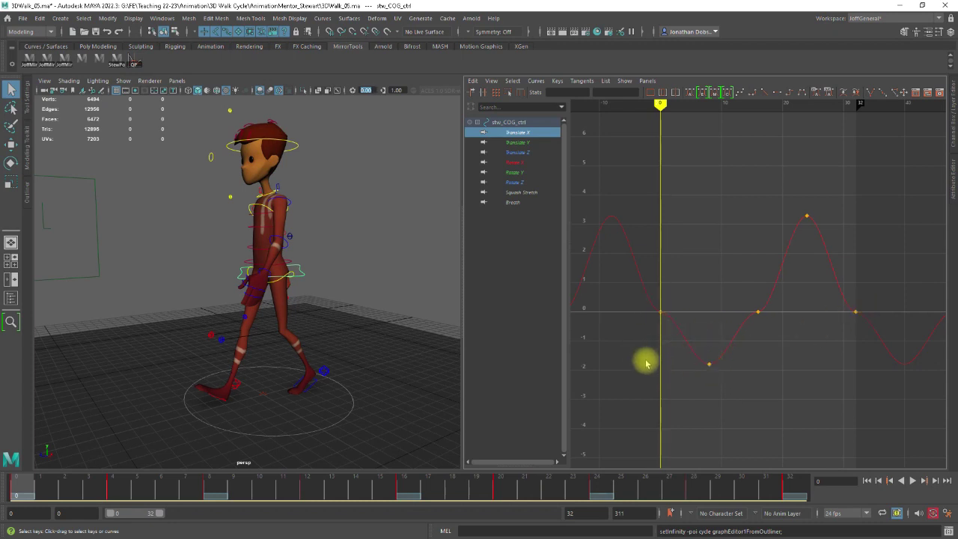
Check the start, low and peak keys of Translate X, and steepen the tangent at frame 16 to smooth the curve through it
click(659, 312)
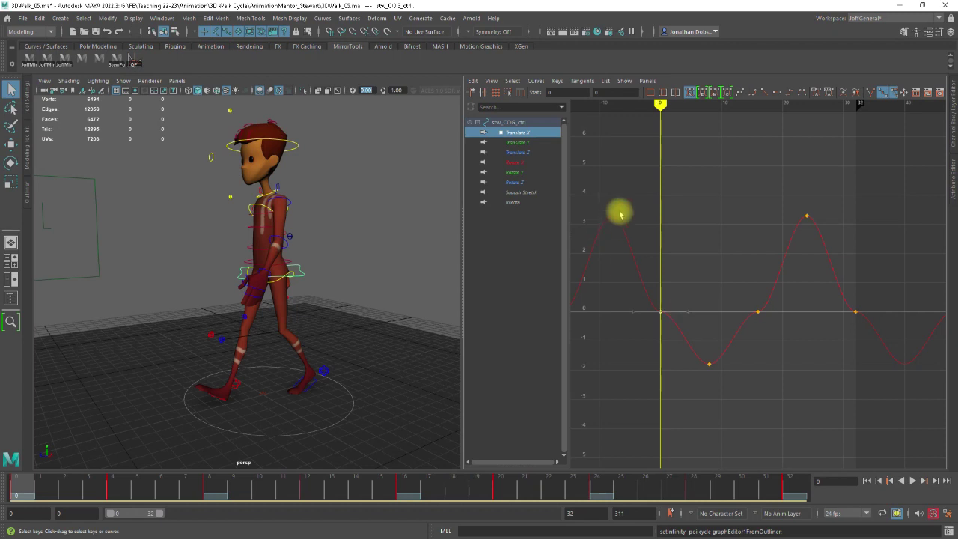
drag(678, 383, 734, 348)
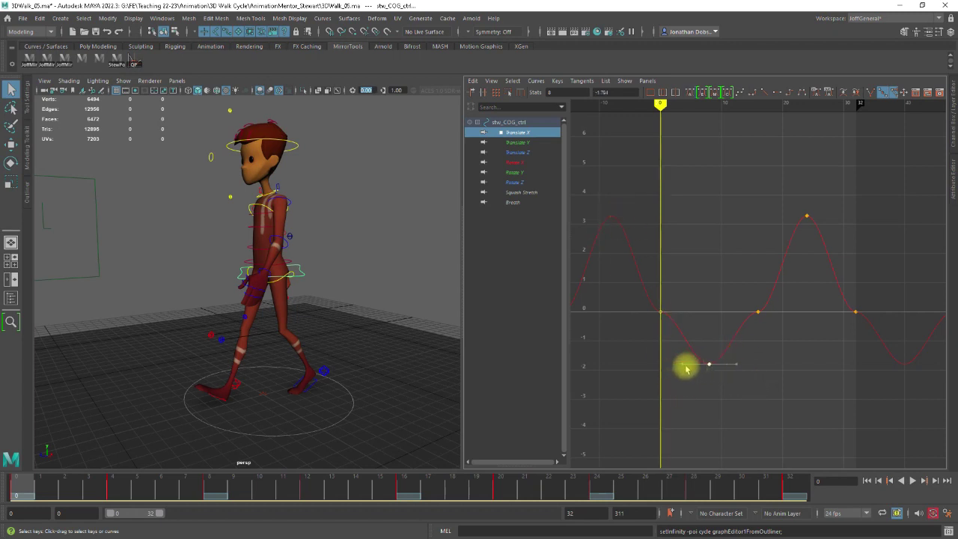
drag(790, 205, 823, 222)
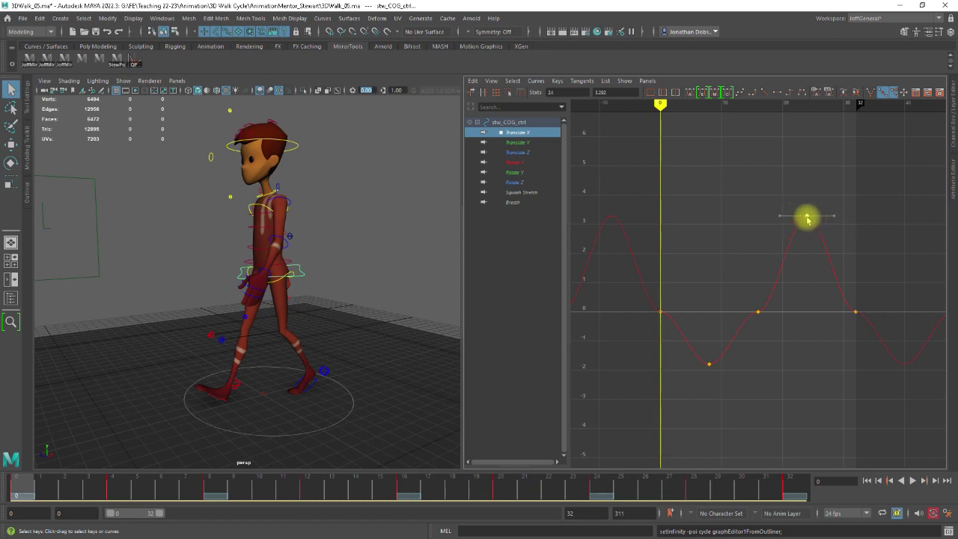
drag(749, 294, 772, 325)
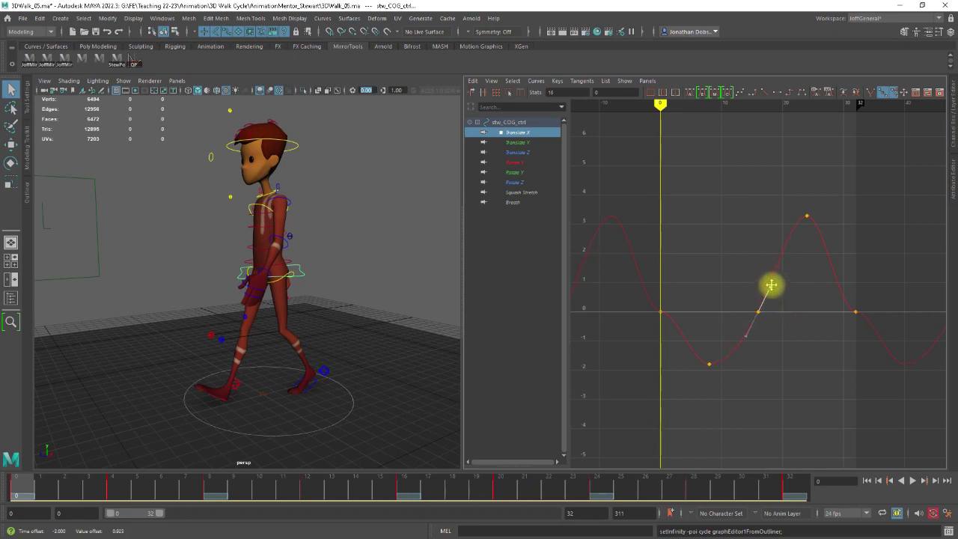
click(772, 362)
click(758, 313)
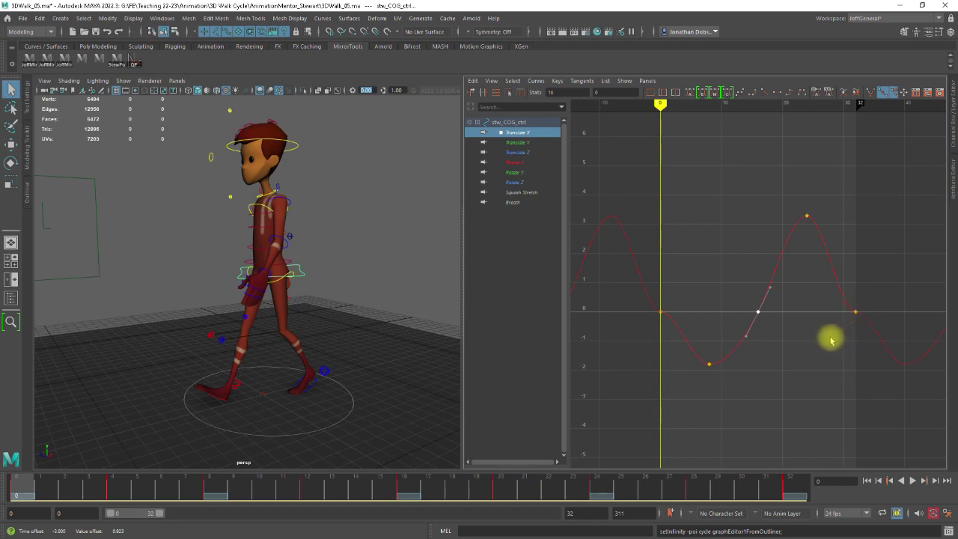
click(785, 312)
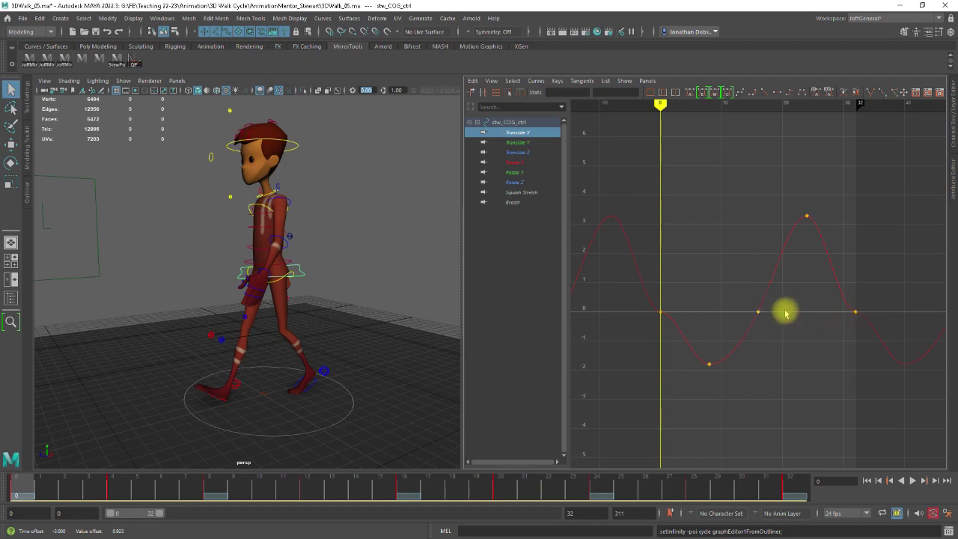
Try clamped tangents on the Translate X key at frame 0 and look through the in-tangent and automatic tangent types
click(661, 313)
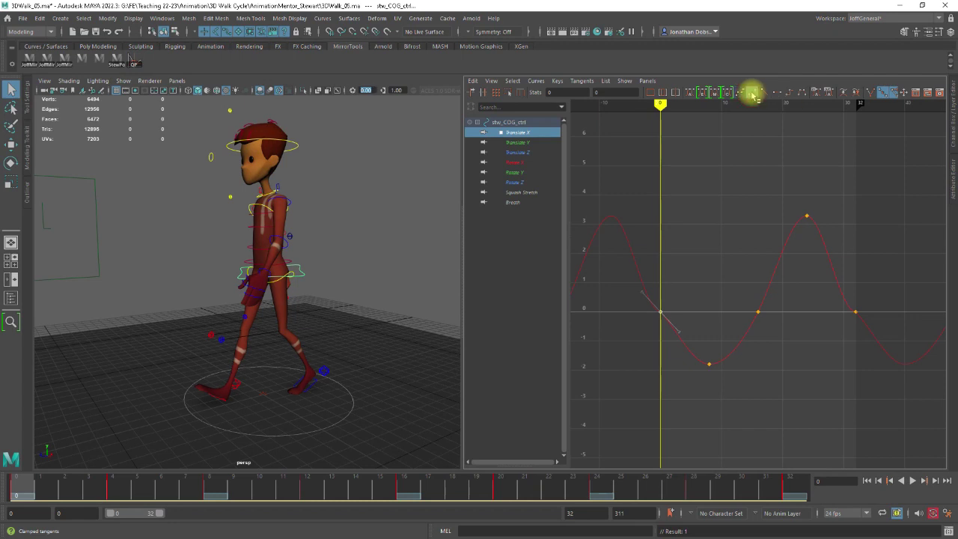
click(752, 93)
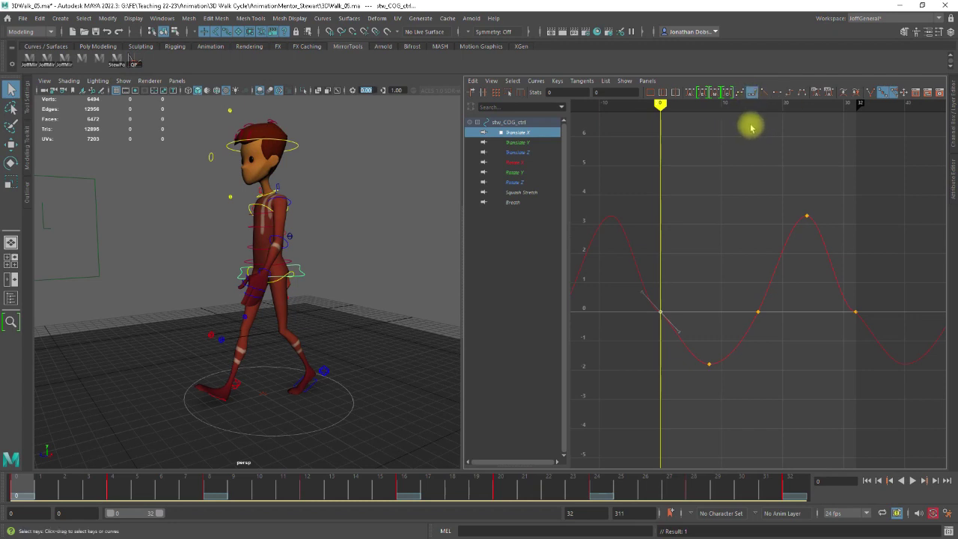
click(816, 93)
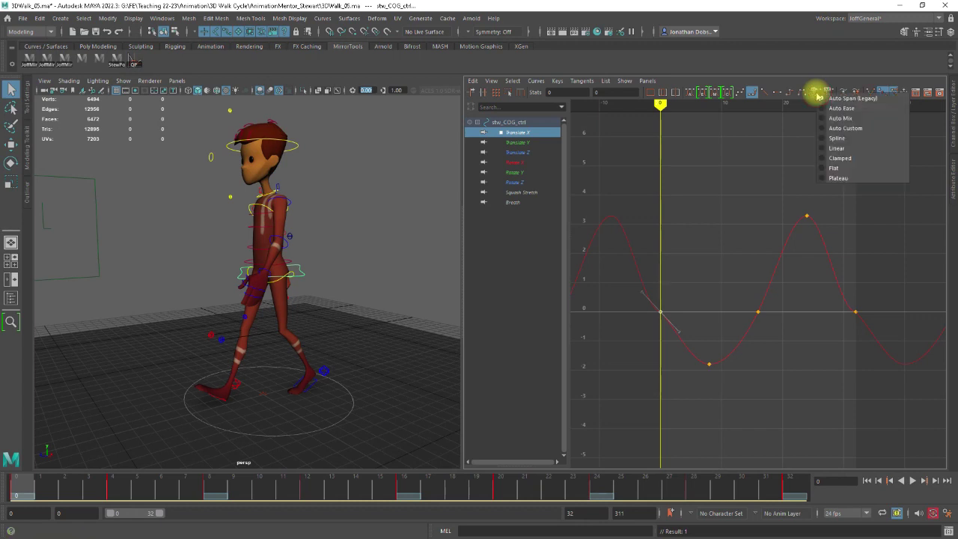
click(770, 129)
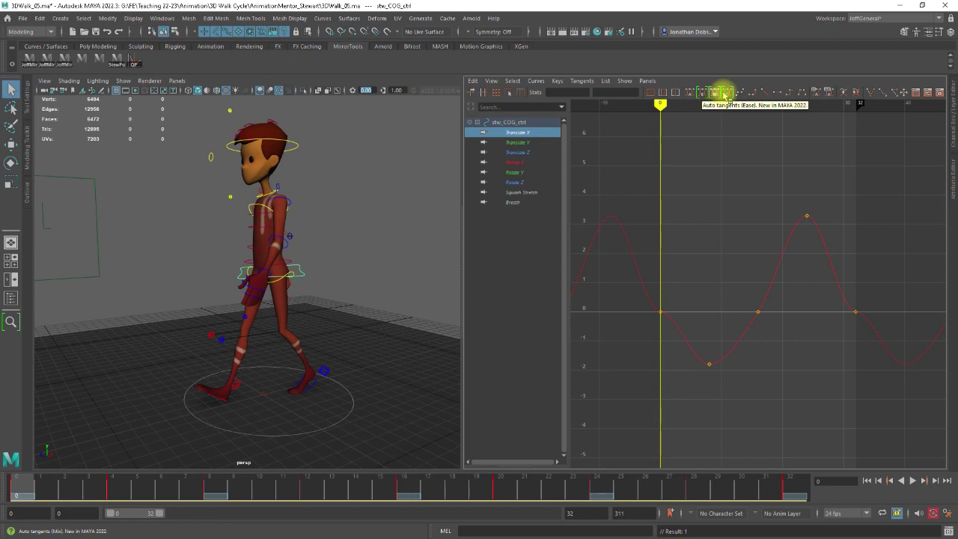
click(705, 96)
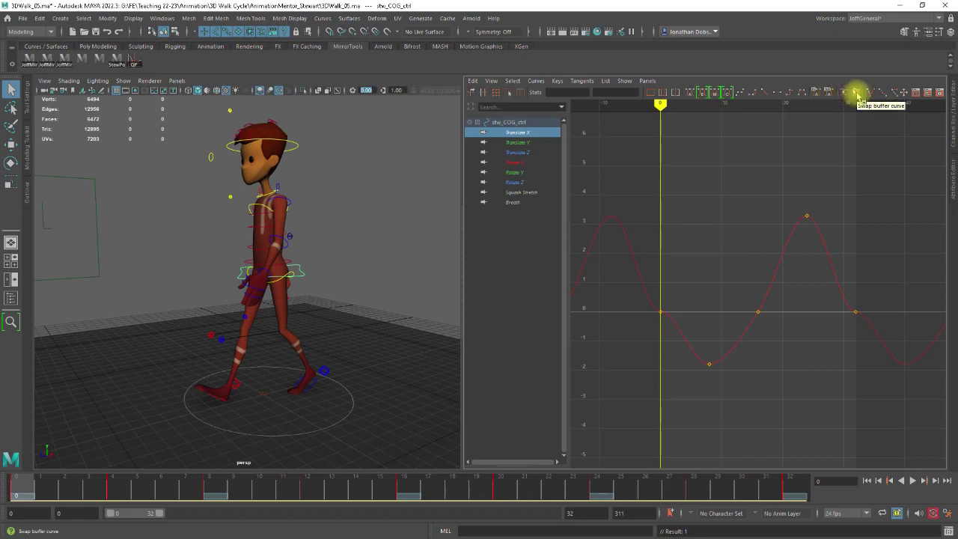
click(704, 93)
click(713, 92)
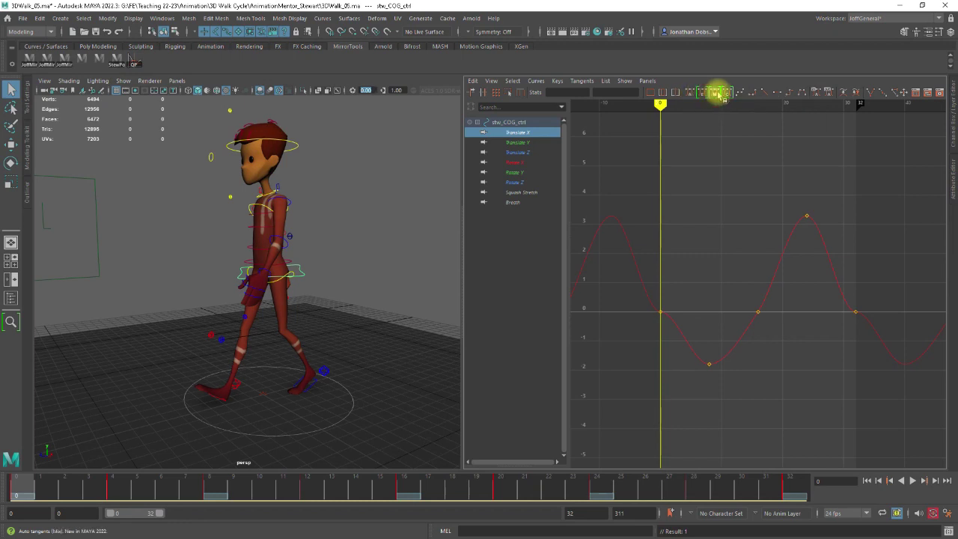
click(730, 94)
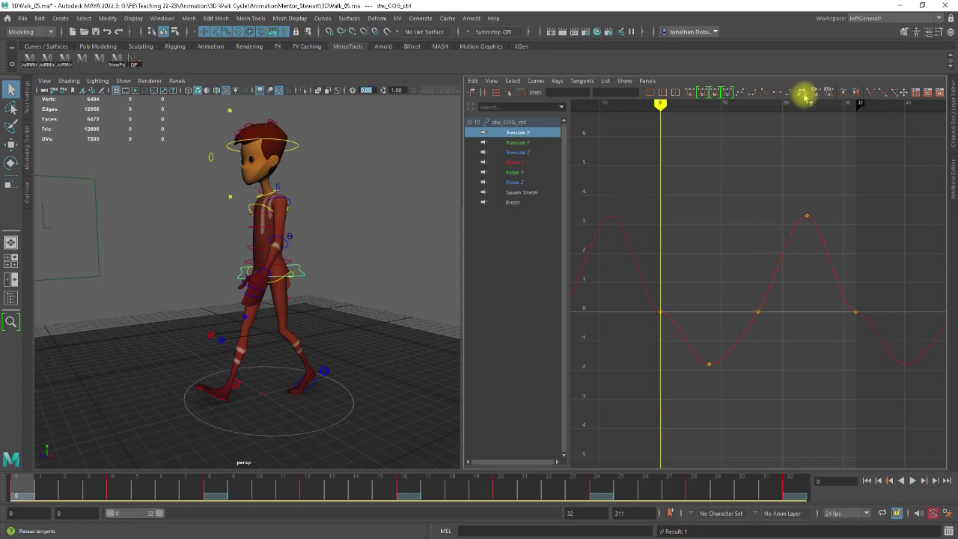
Tilt the tangent handles of the Translate X key at frame 0 steeply downward so the cycled curve flows through it
drag(780, 191, 837, 238)
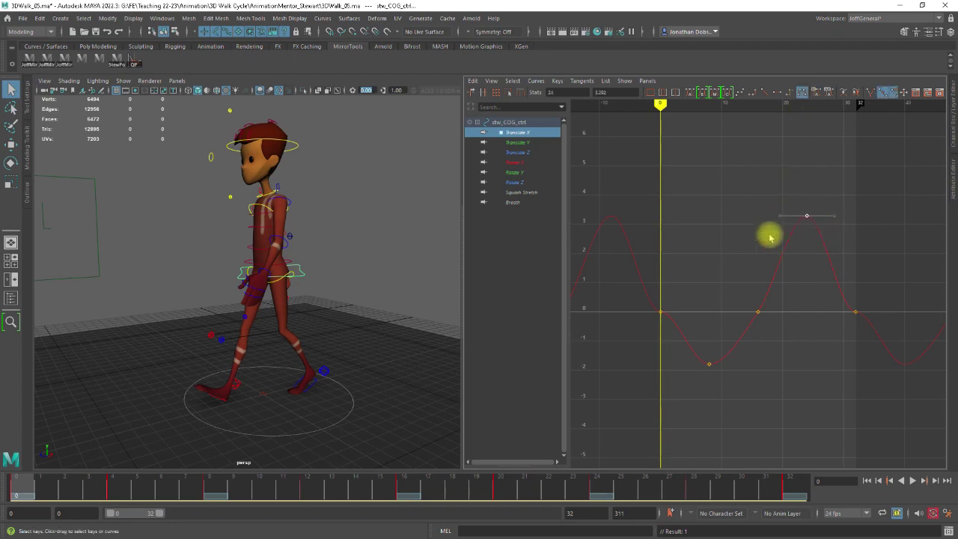
drag(687, 296, 641, 325)
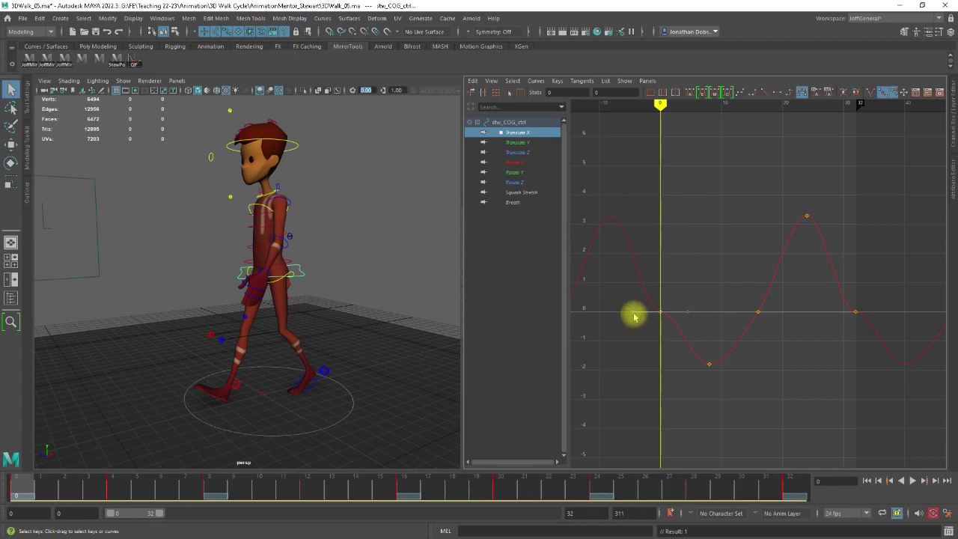
drag(634, 313, 641, 285)
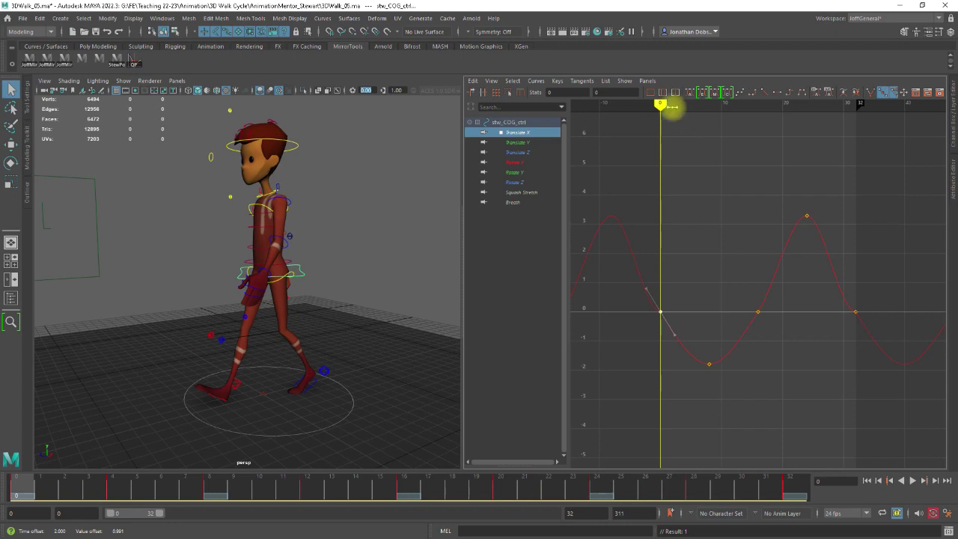
drag(687, 312, 675, 334)
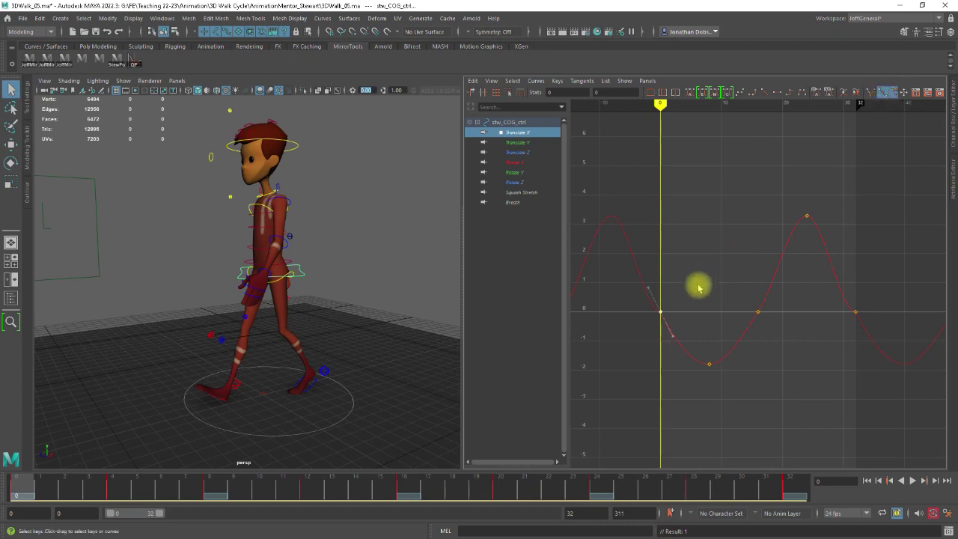
drag(650, 292, 643, 286)
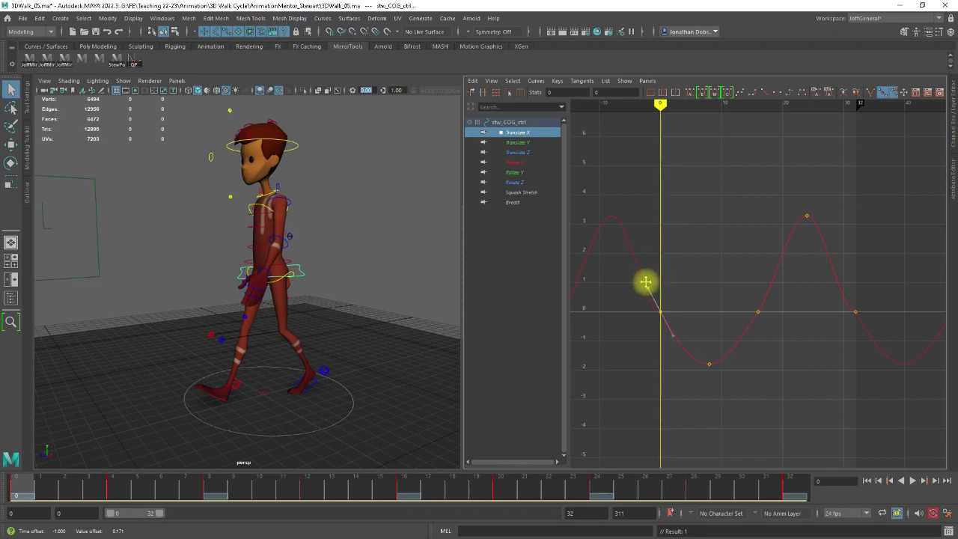
Tilt the tangent of the Translate X key at frame 32 downward and reselect the frame 0 key to compare slopes
click(855, 311)
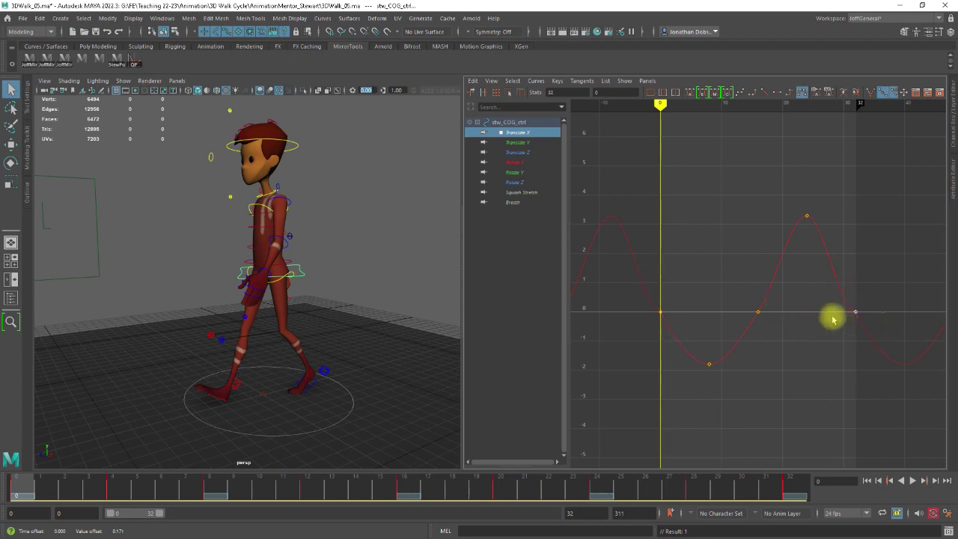
drag(826, 314, 839, 278)
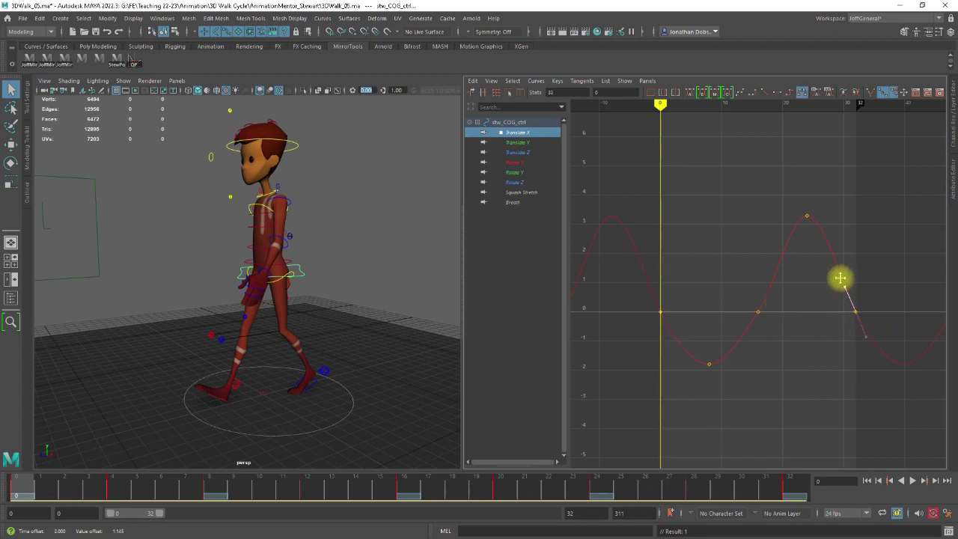
drag(685, 304, 638, 327)
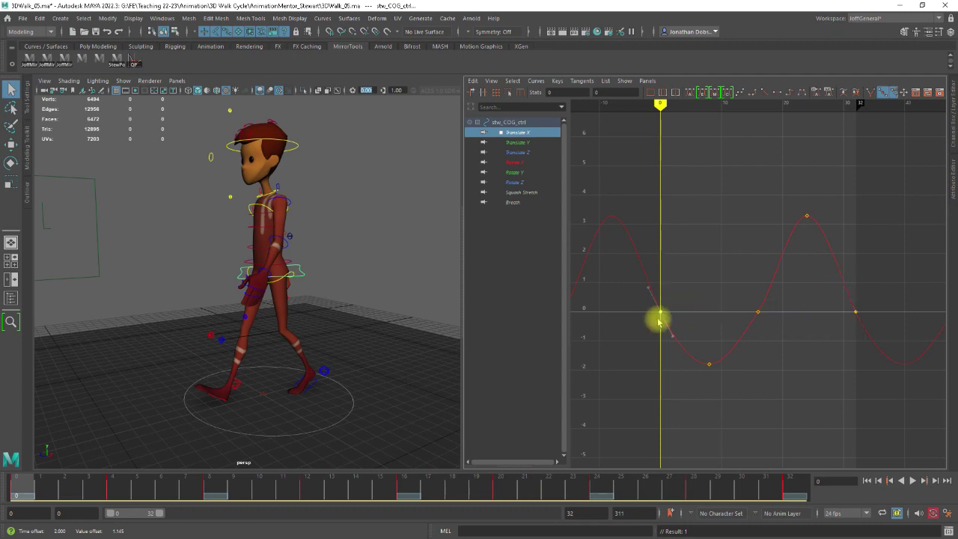
Compare the tangent slopes of the Translate X keys at frames 16, 0 and 32
click(669, 316)
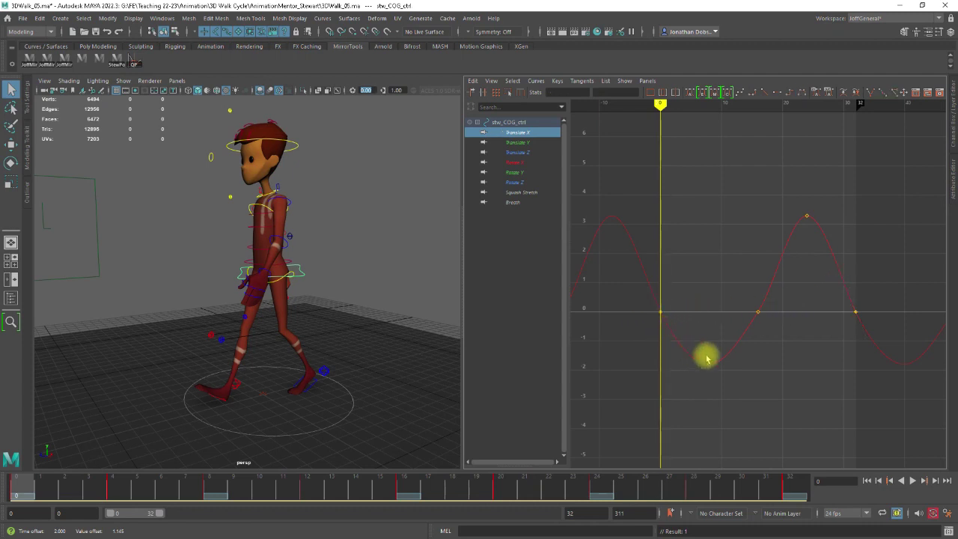
click(758, 311)
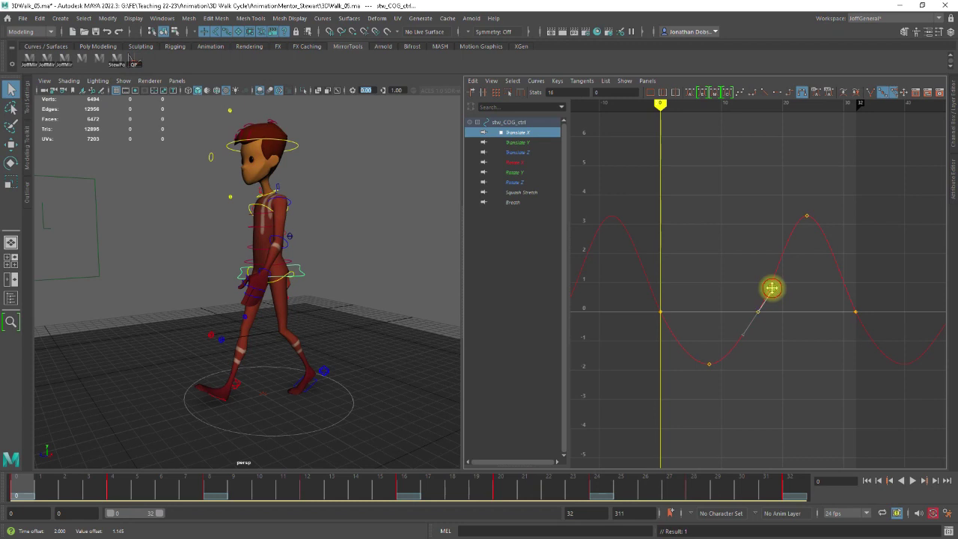
click(659, 314)
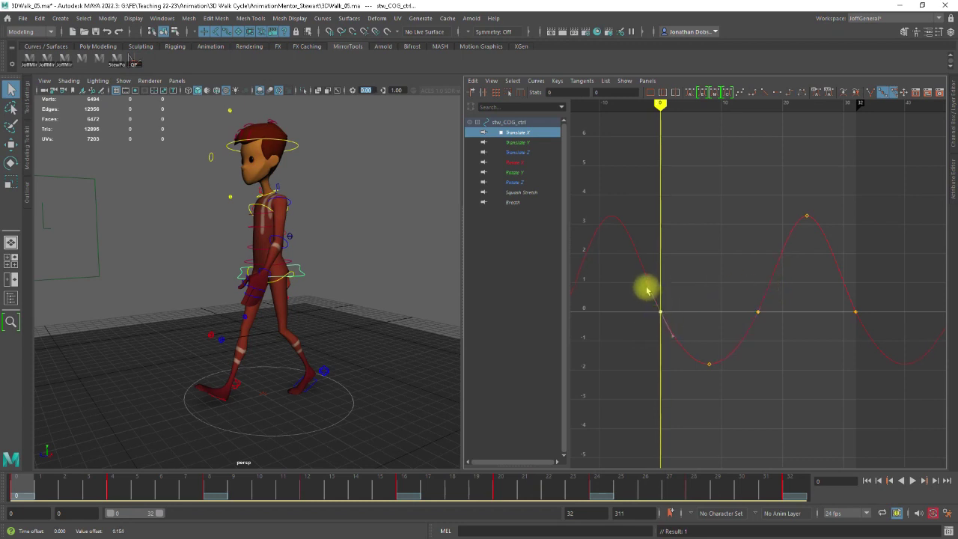
drag(867, 300, 841, 322)
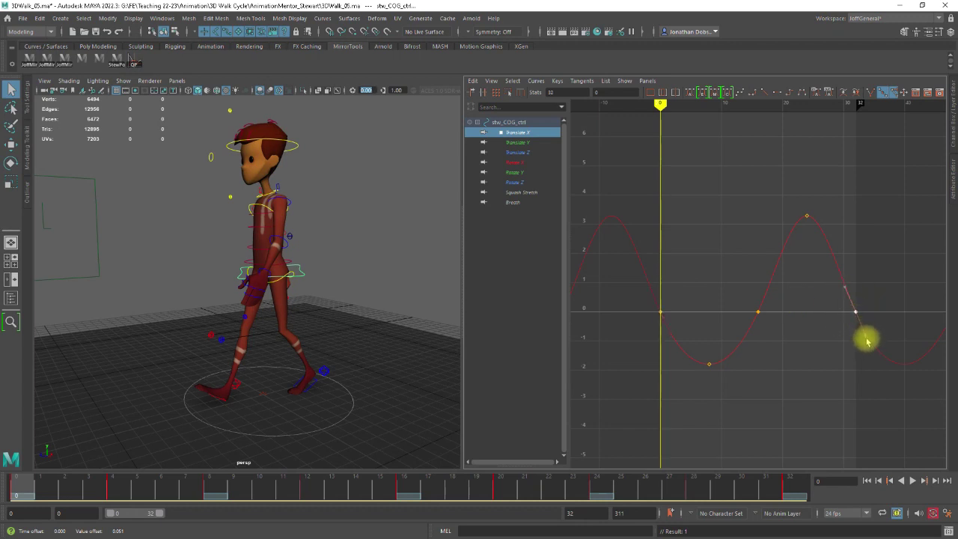
click(866, 336)
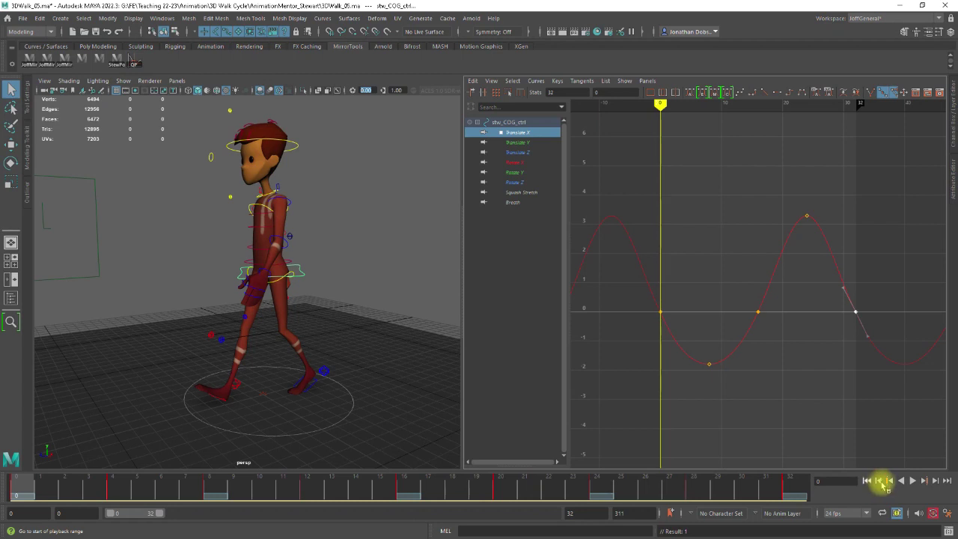
Play the walk cycle to check its loop, and set the end of the playback range to frame 31
click(912, 481)
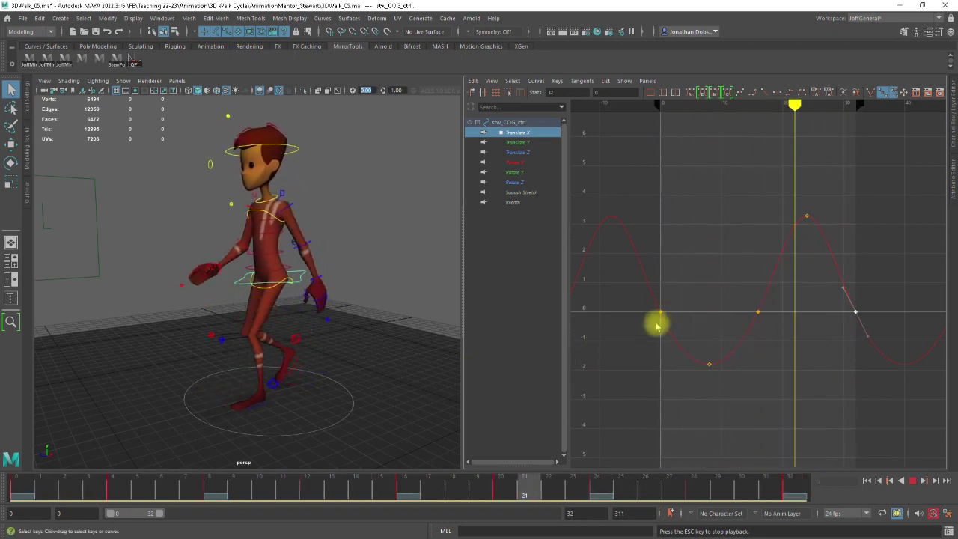
click(912, 480)
double_click(570, 513)
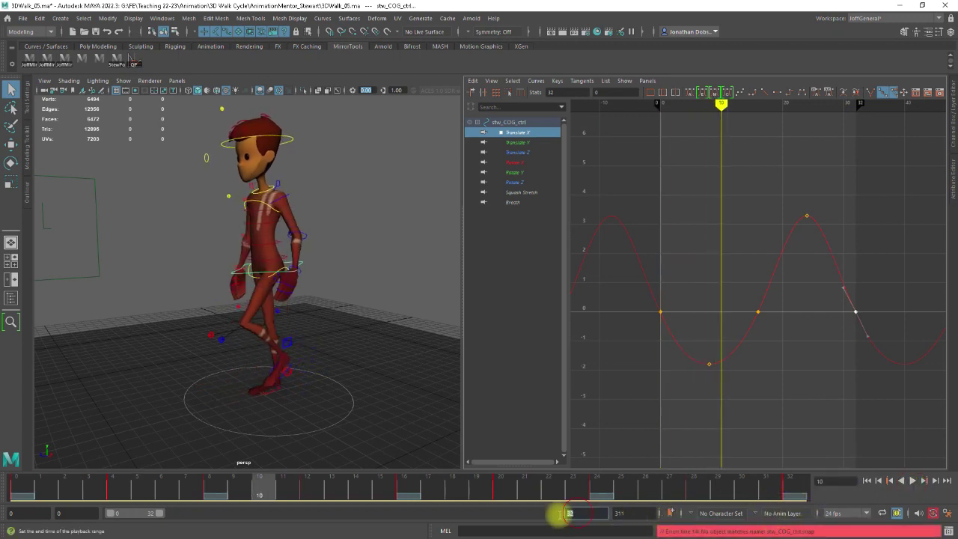
text(31)
key(Return)
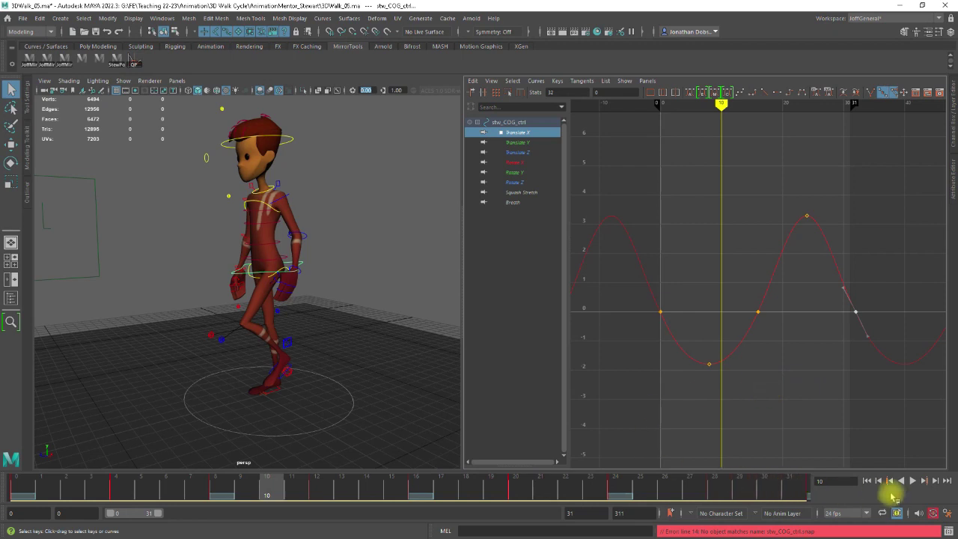
Play the shortened walk cycle from its first frame and stop it after checking the loop
click(868, 482)
click(913, 481)
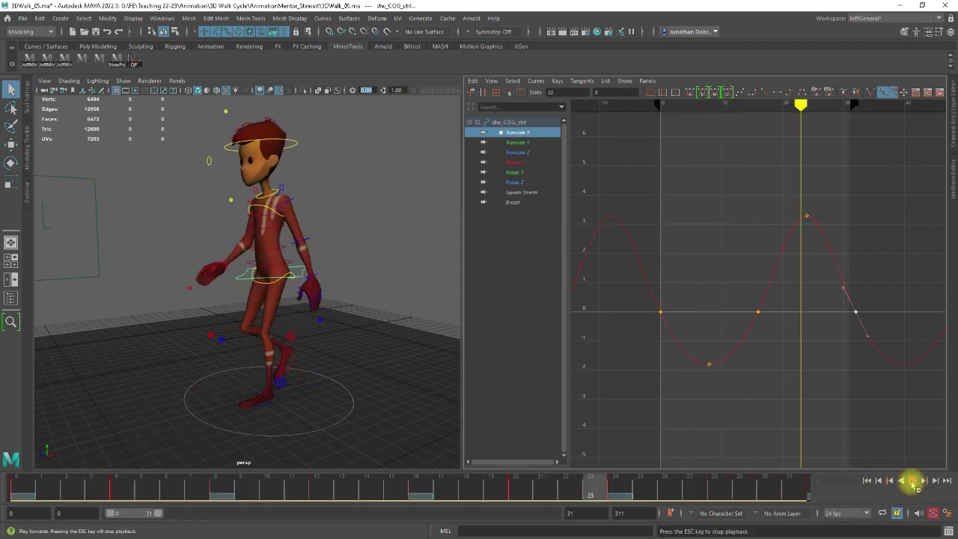
click(912, 481)
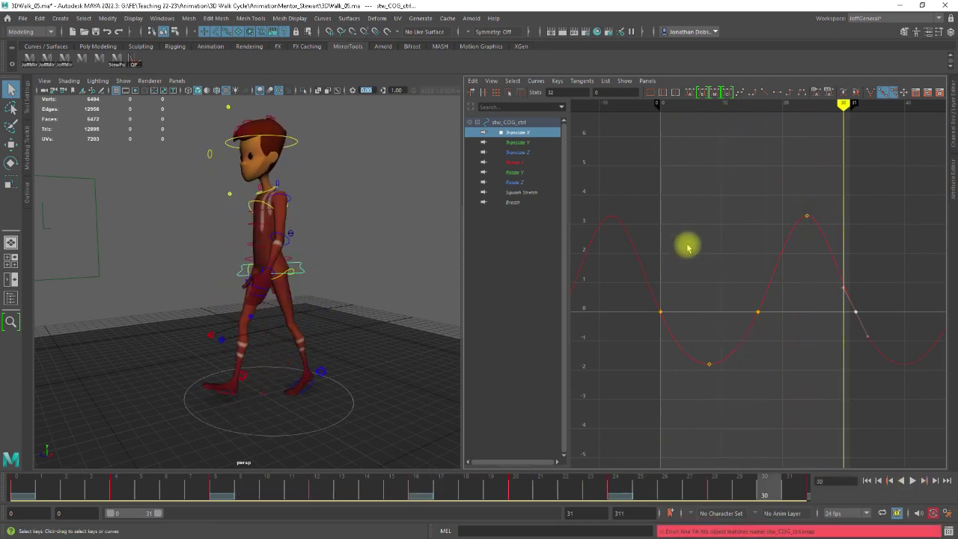
Set both the pre-infinity and post-infinity of the COG control's Translate Y curve to Cycle
click(519, 142)
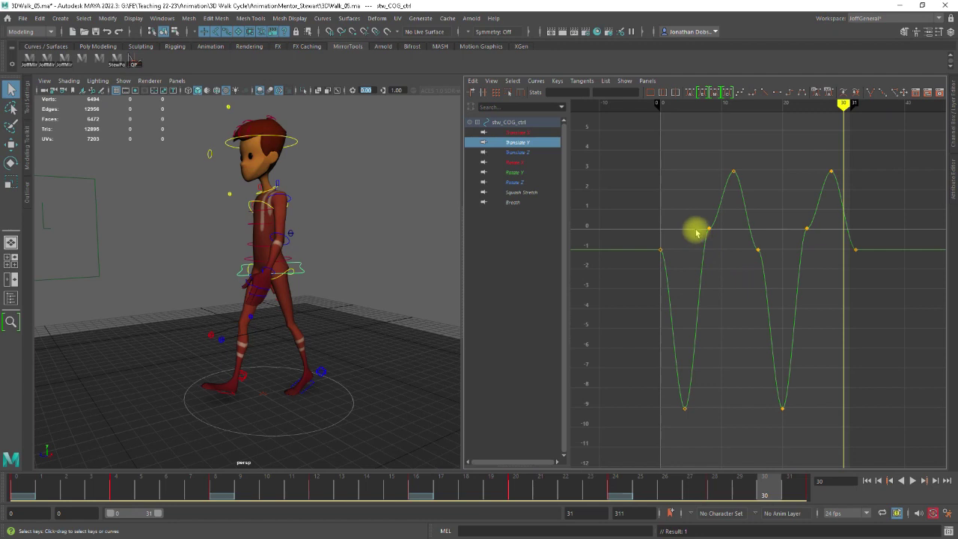
scroll(699, 272, down, 5)
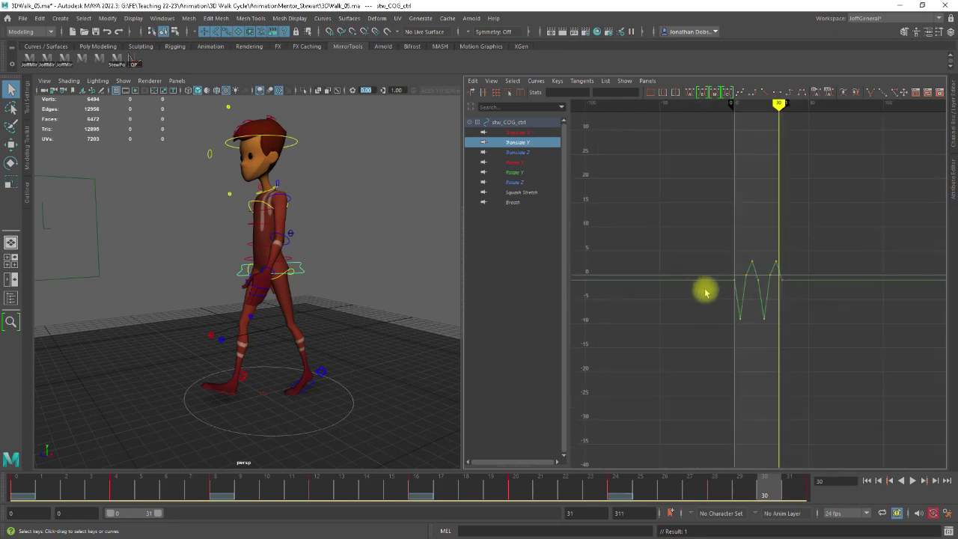
scroll(703, 289, up, 4)
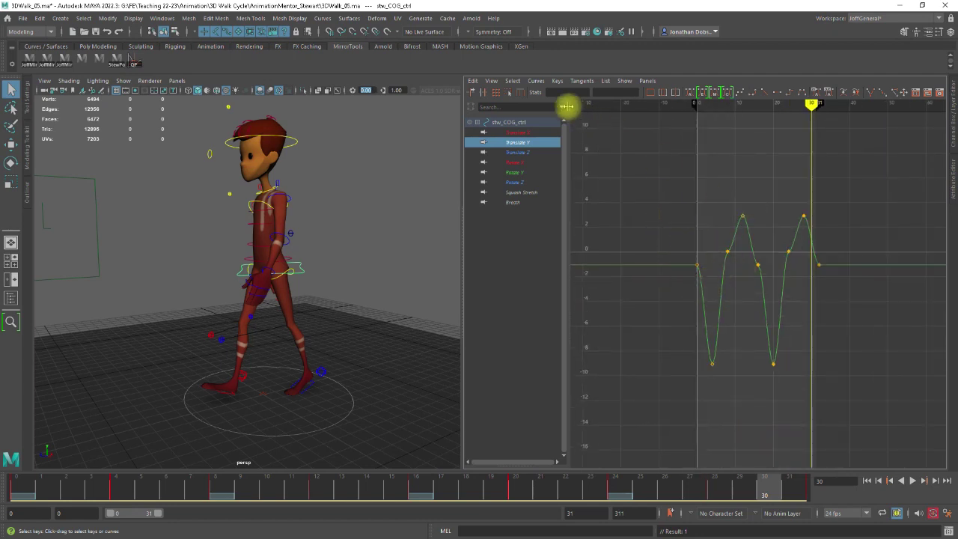
click(537, 84)
mouse_move(560, 99)
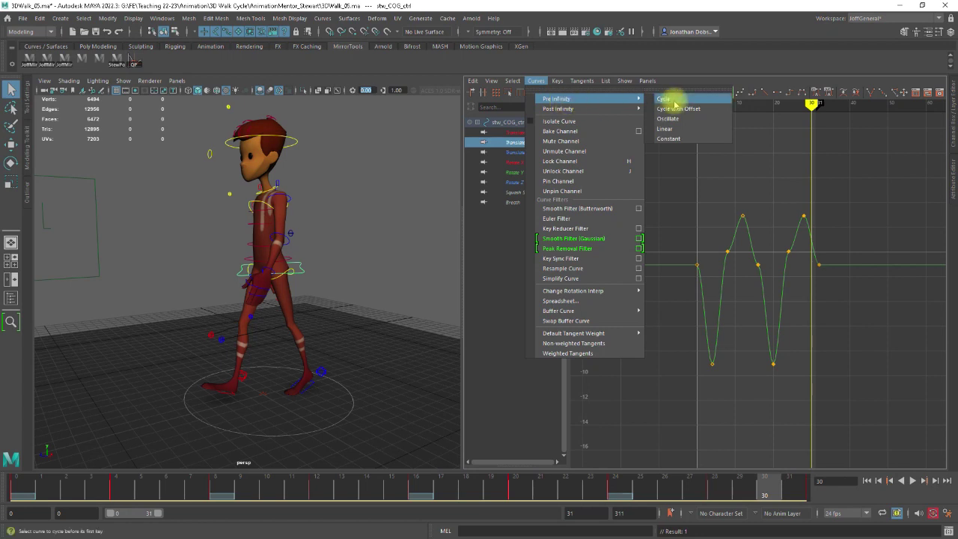
click(673, 99)
click(560, 82)
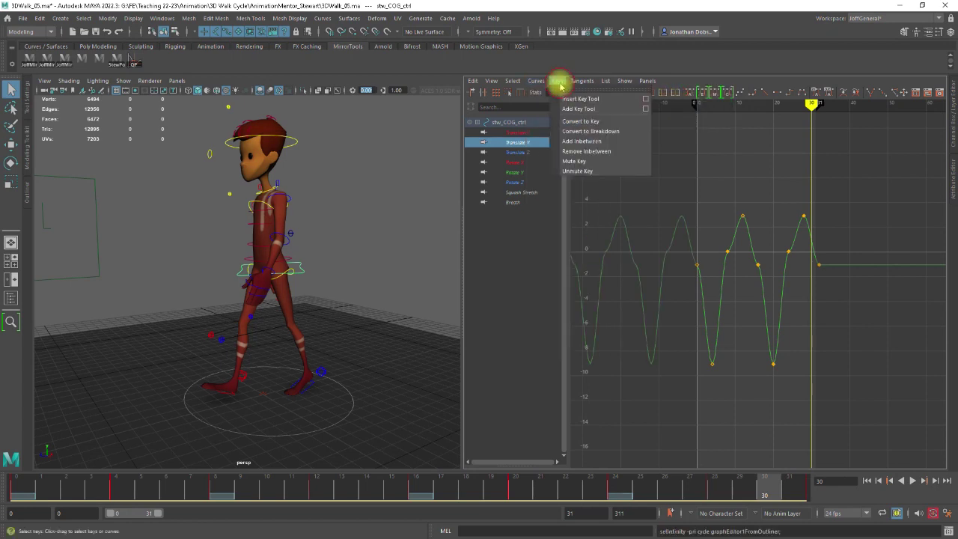
mouse_move(538, 82)
mouse_move(546, 109)
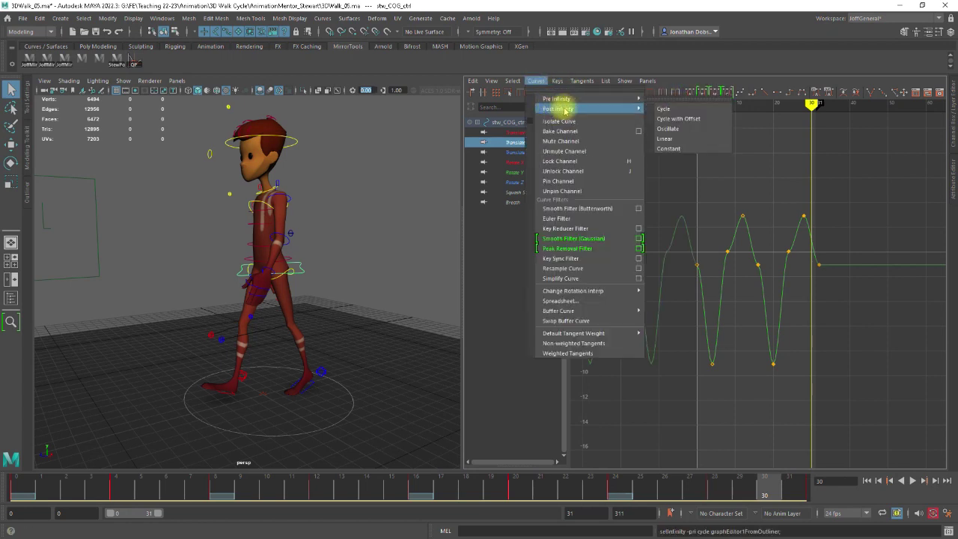
click(681, 109)
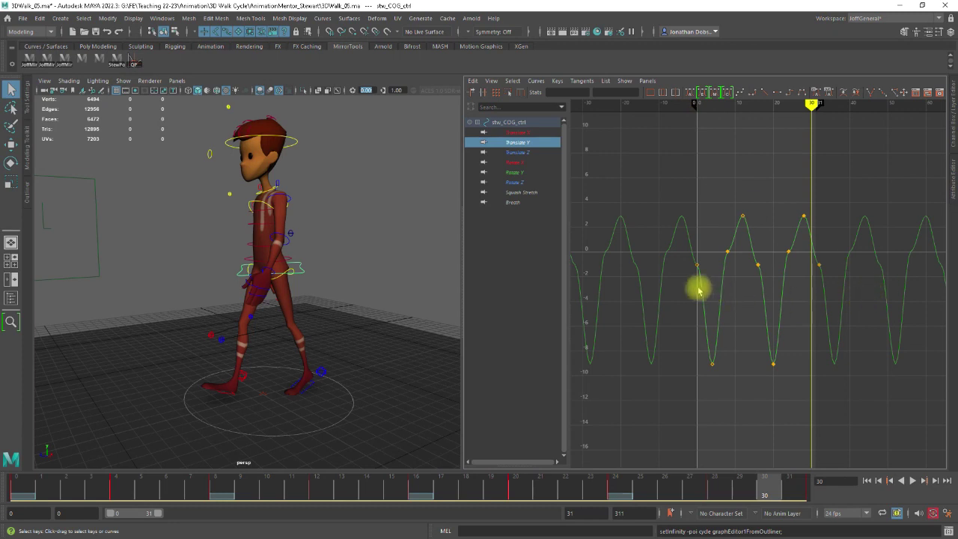
Tilt the tangents of the Translate Y keys at frames 0 and 32 steeply downward so the cycled curve flows through them
click(697, 264)
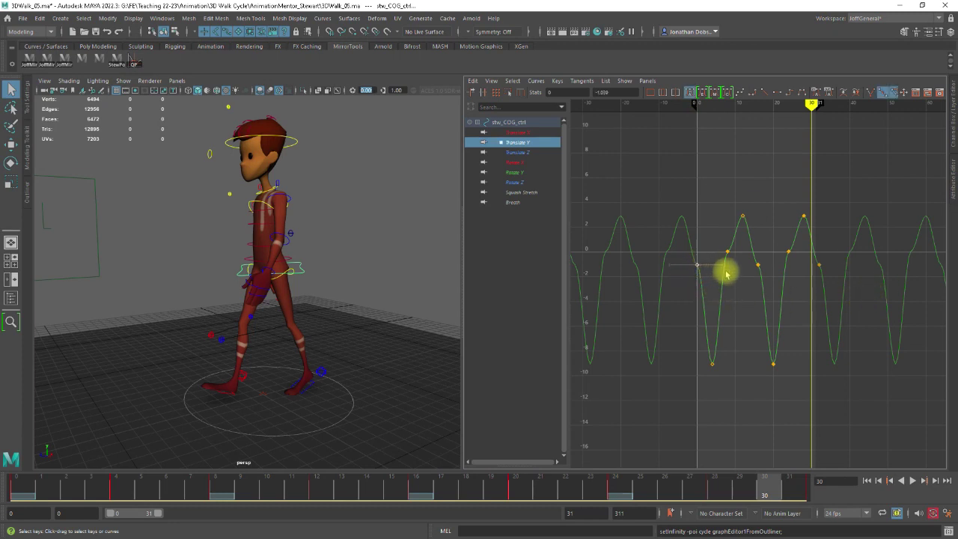
drag(673, 259, 692, 234)
click(707, 234)
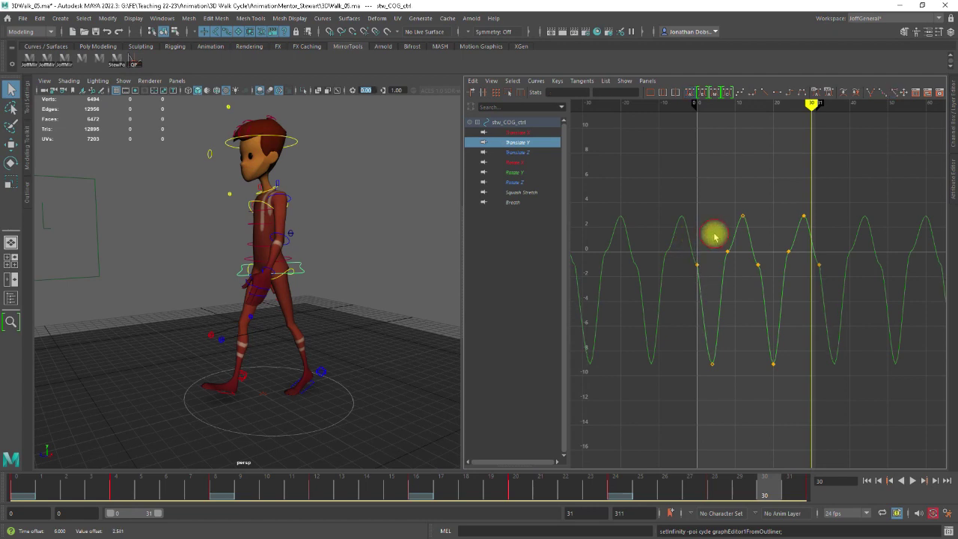
click(819, 264)
click(793, 265)
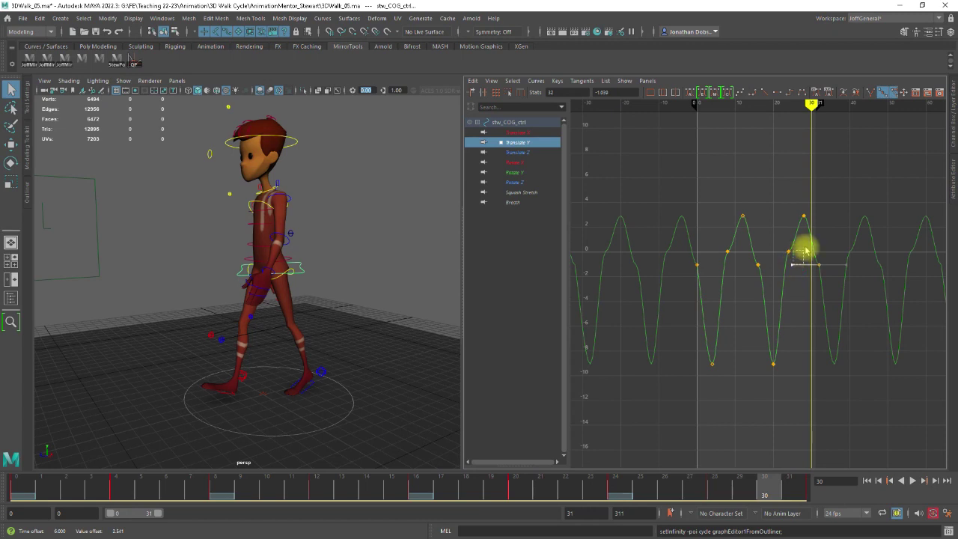
drag(809, 246, 816, 236)
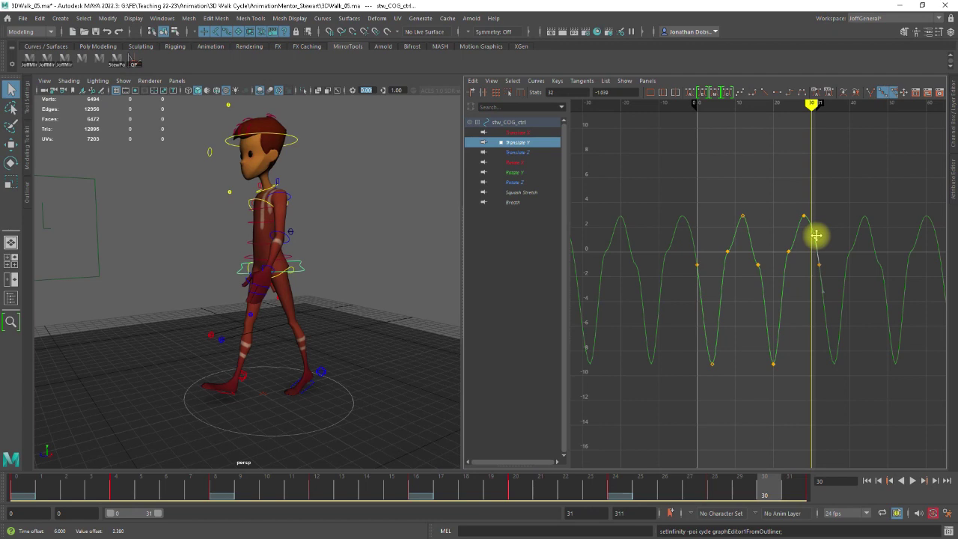
Steepen the tangents of the Translate Y keys at frames 8, 16 and 24, rising at 8 and 24 and falling at 16
click(726, 251)
drag(753, 254, 738, 220)
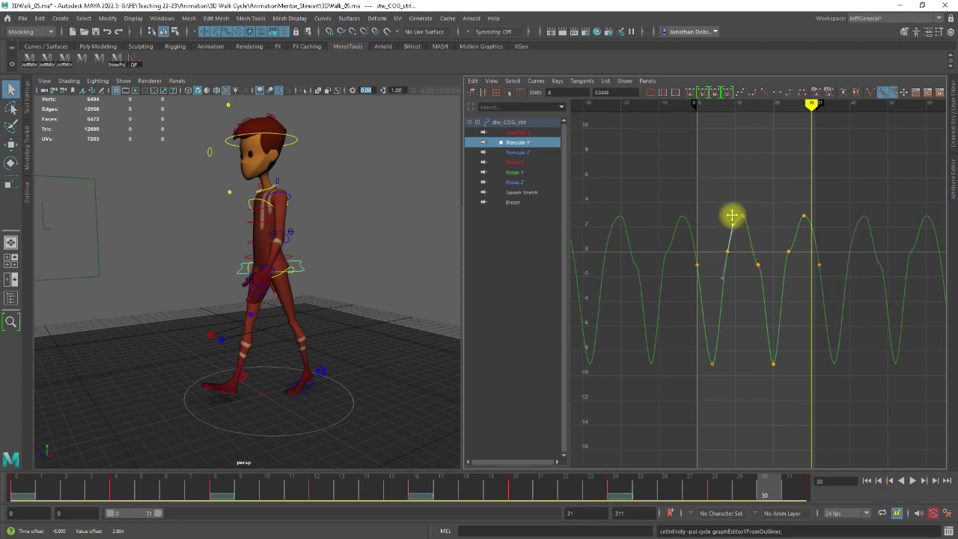
click(758, 265)
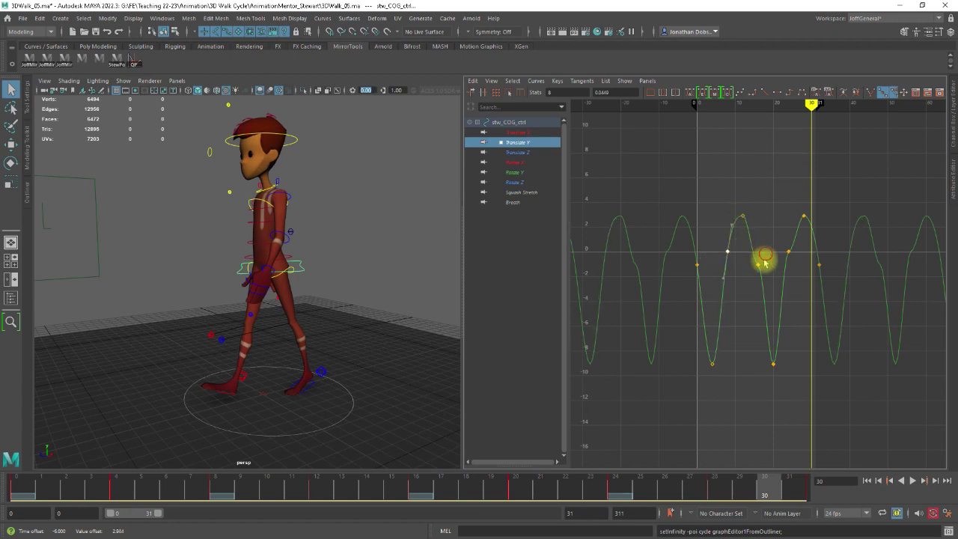
drag(731, 267, 754, 228)
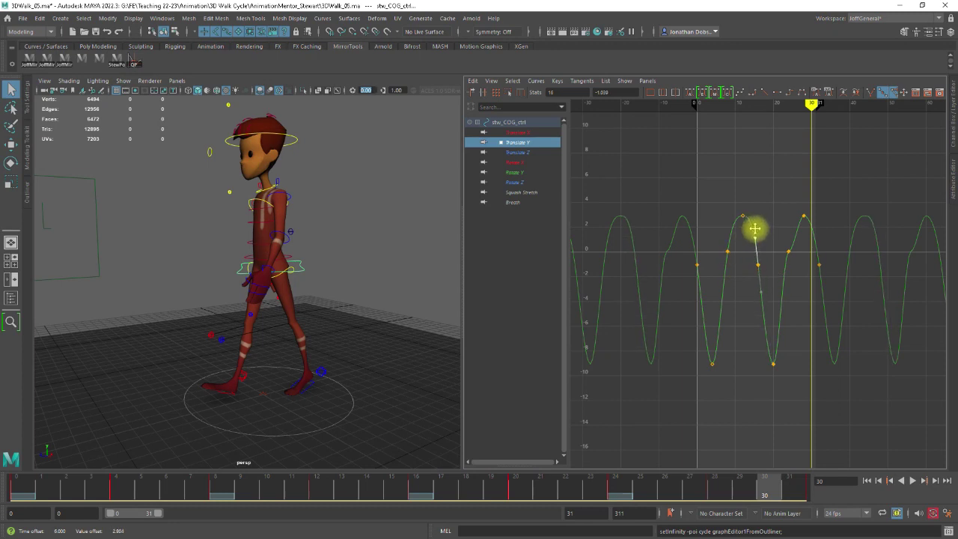
drag(756, 228, 756, 227)
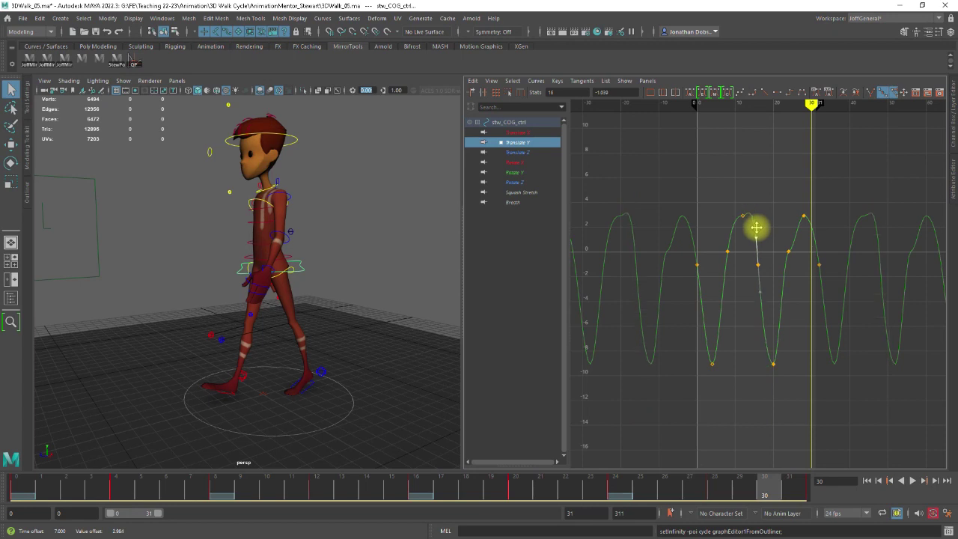
drag(756, 227, 755, 228)
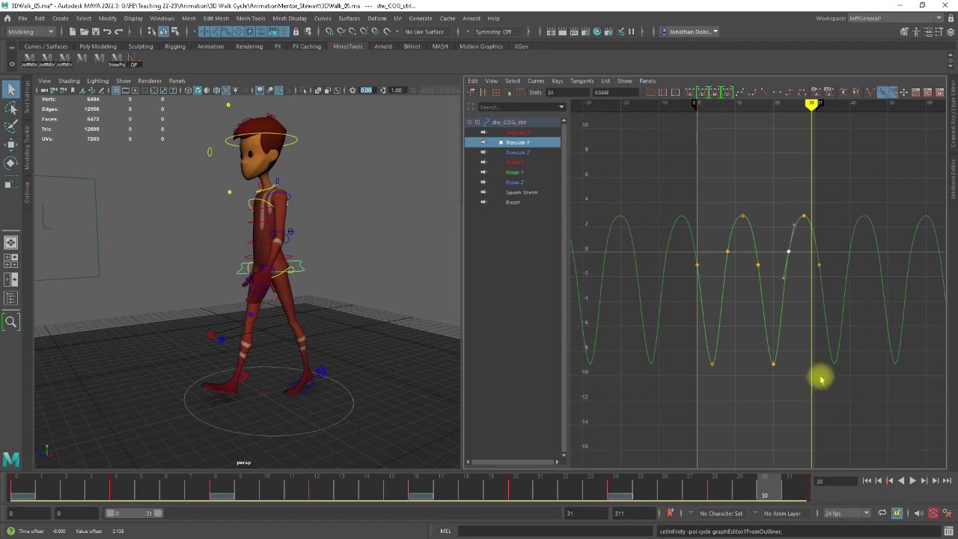
Play the walk cycle from the start to check the smoothed Translate Y motion
click(866, 480)
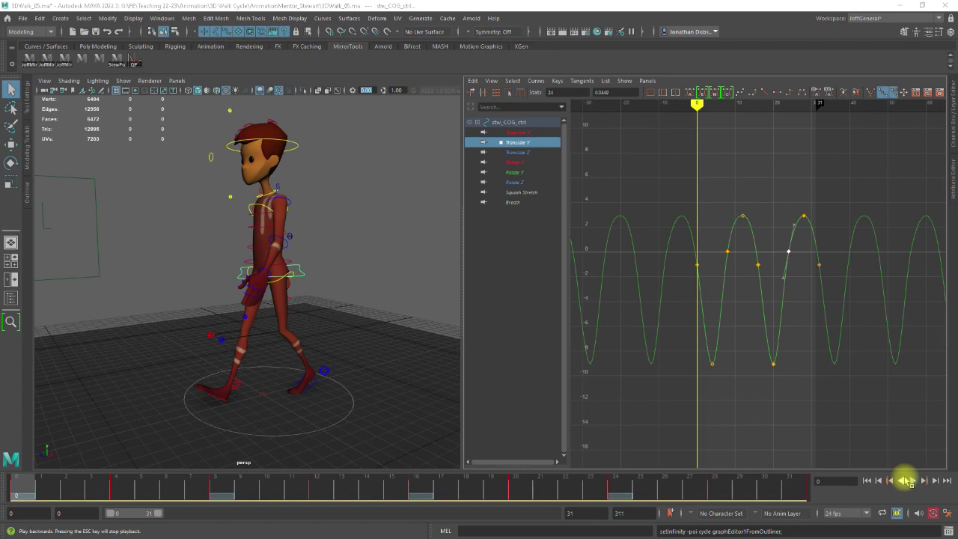
click(911, 481)
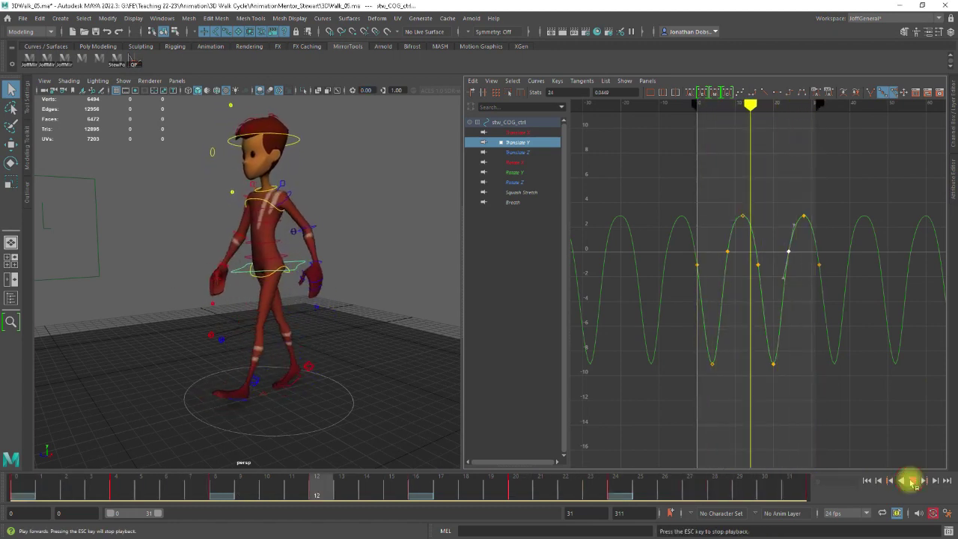
click(912, 481)
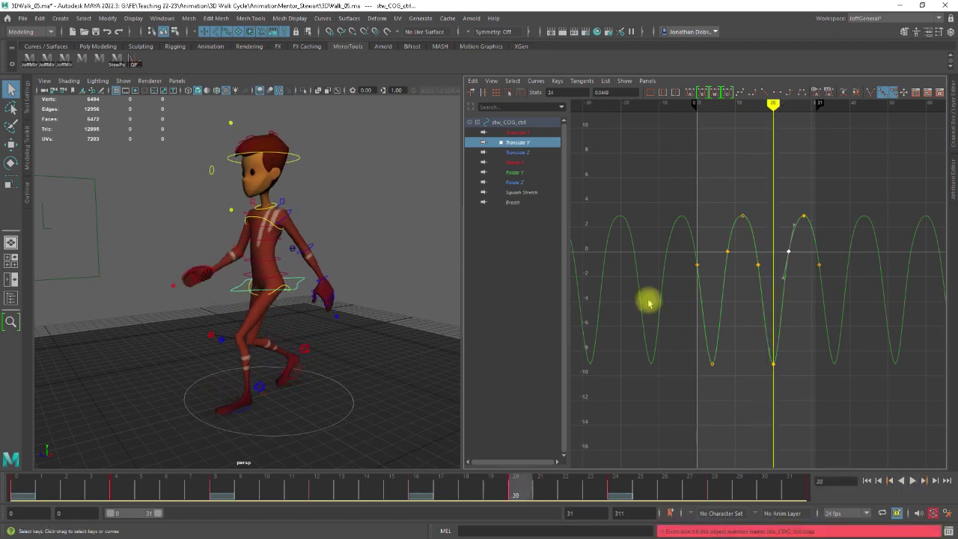
Display the Translate Z curve and scrub the opening frames from a side view to examine the body's forward and backward shift
click(515, 153)
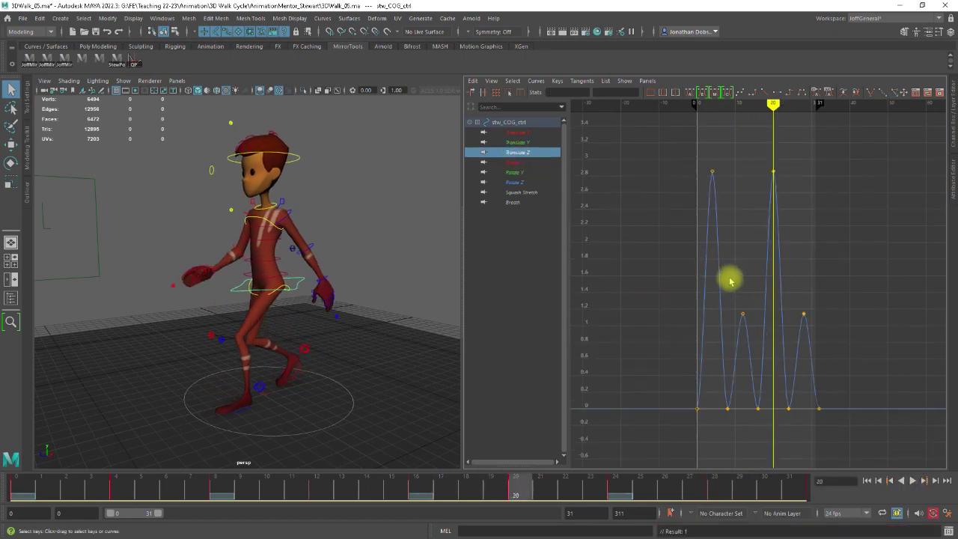
drag(101, 479, 26, 481)
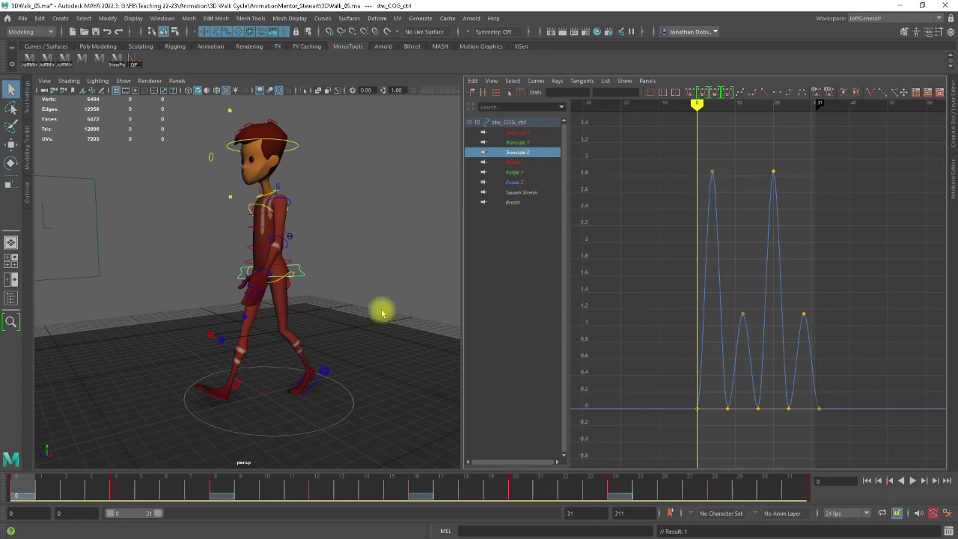
alt+drag(425, 257, 362, 349)
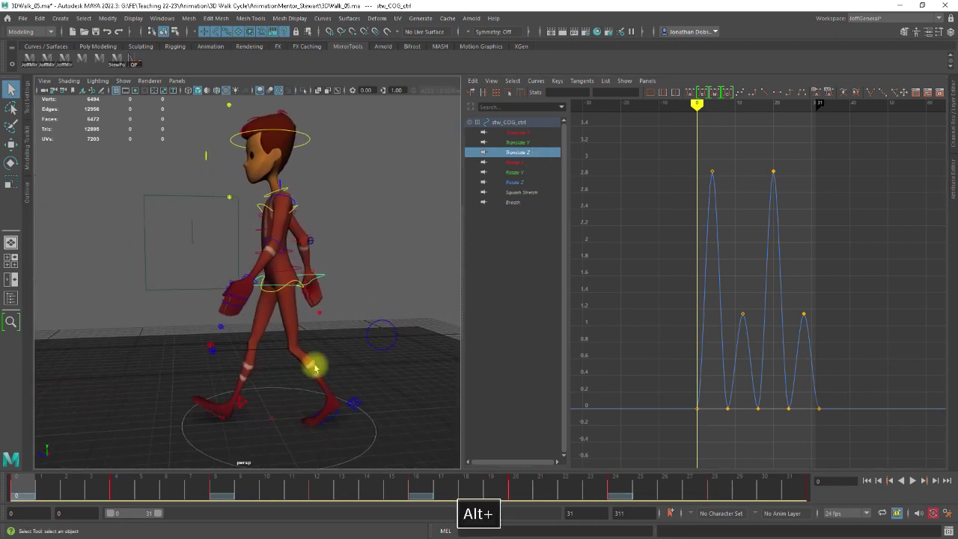
mouse_move(41, 484)
mouse_down()
mouse_move(97, 485)
mouse_move(30, 484)
mouse_move(341, 487)
mouse_move(25, 441)
mouse_up()
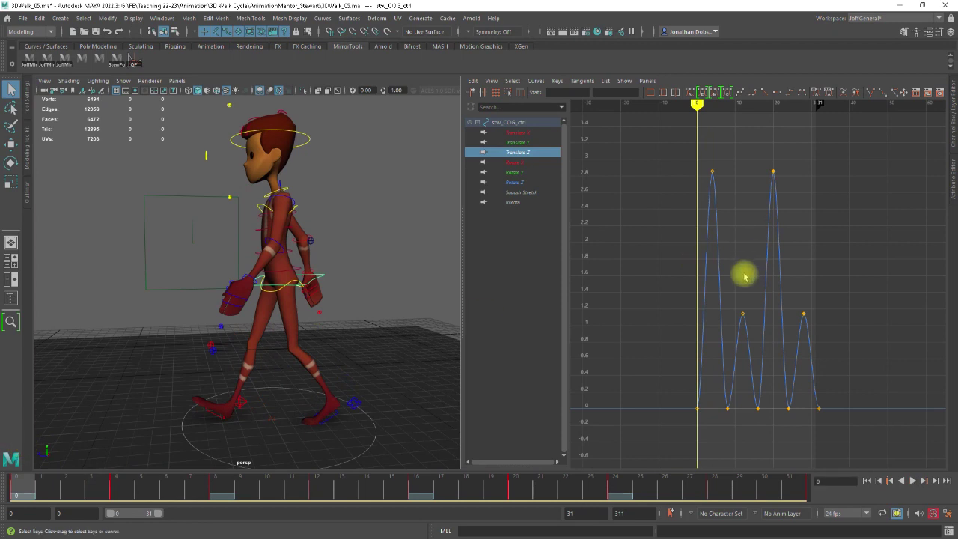
Set the COG control's Translate Z curve to Cycle for both pre and post infinity
click(542, 82)
mouse_move(552, 98)
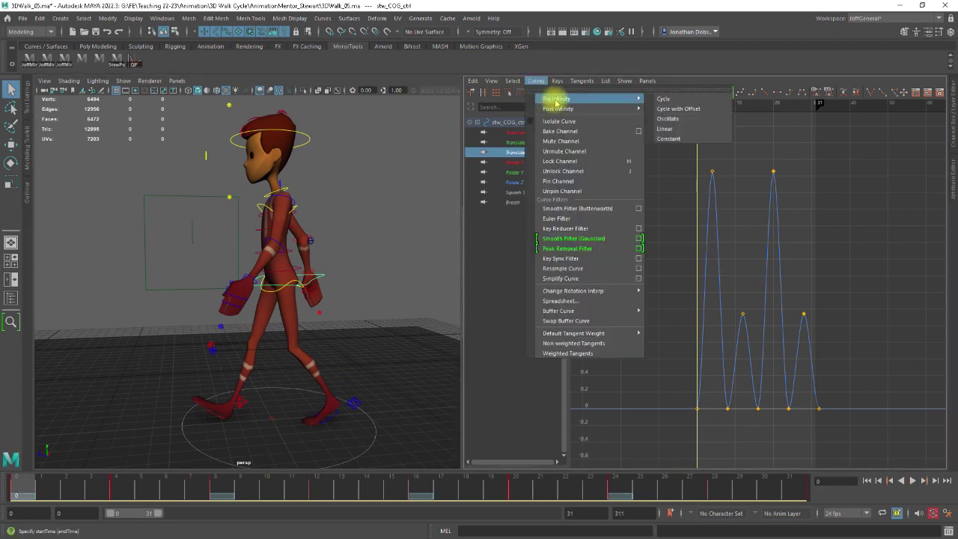
click(661, 99)
click(548, 81)
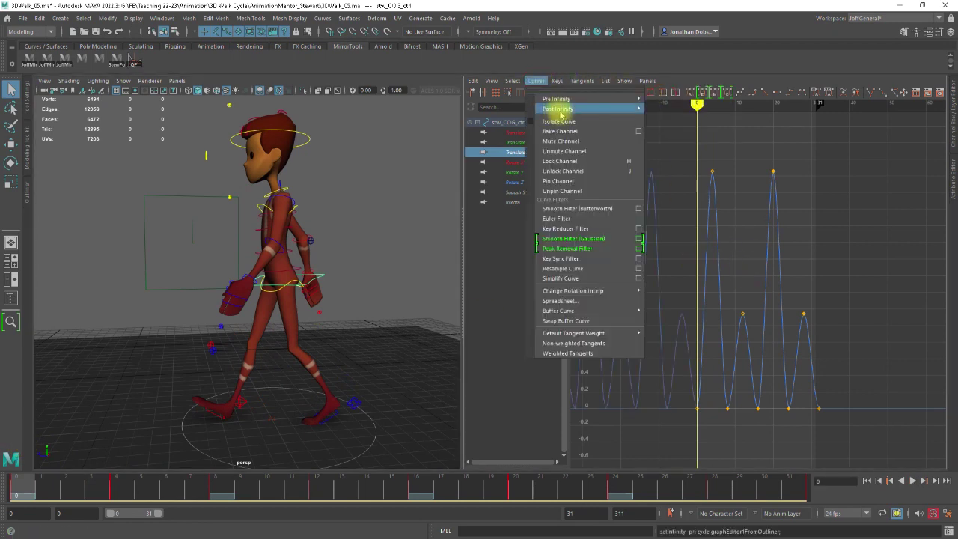
mouse_move(571, 108)
click(667, 109)
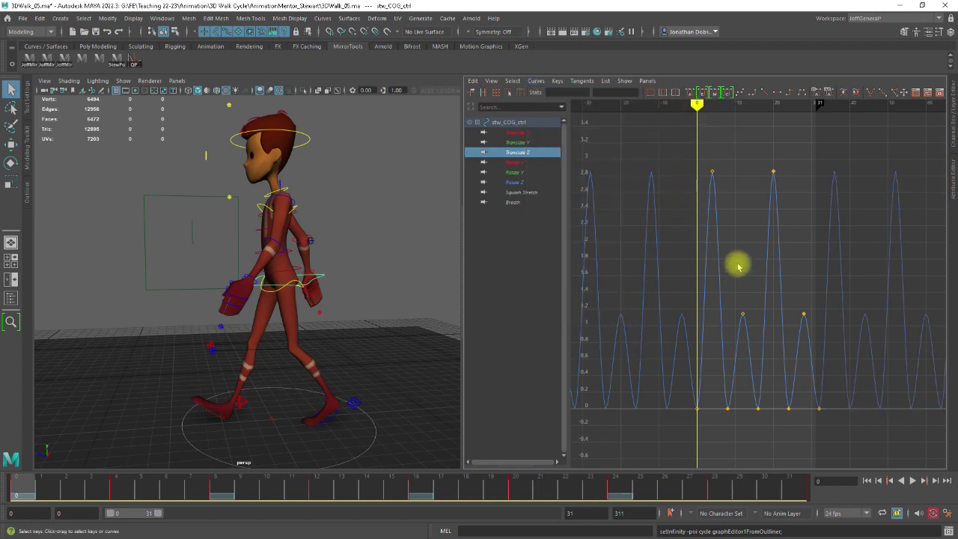
scroll(745, 273, down, 3)
scroll(763, 298, up, 2)
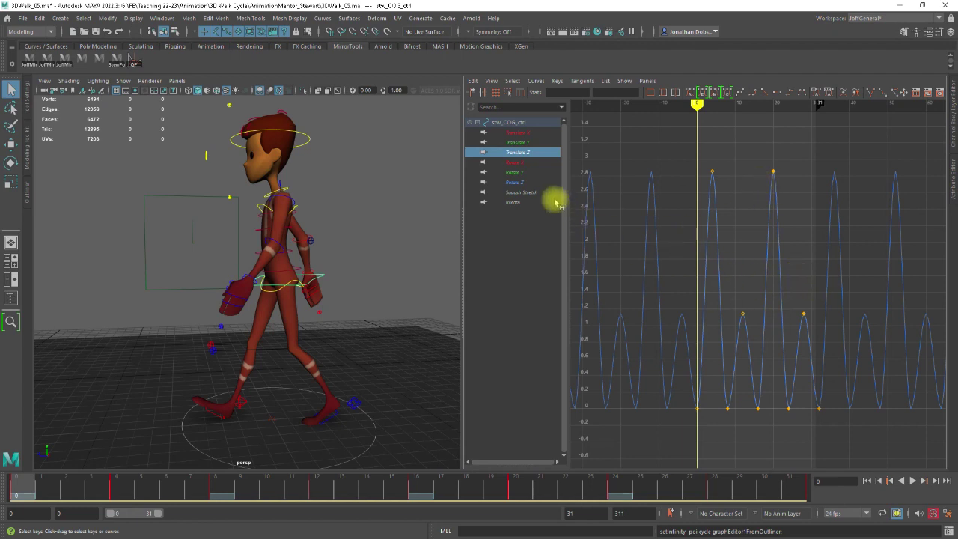
Set the COG control's Rotate X curve to Cycle for both pre and post infinity
click(519, 163)
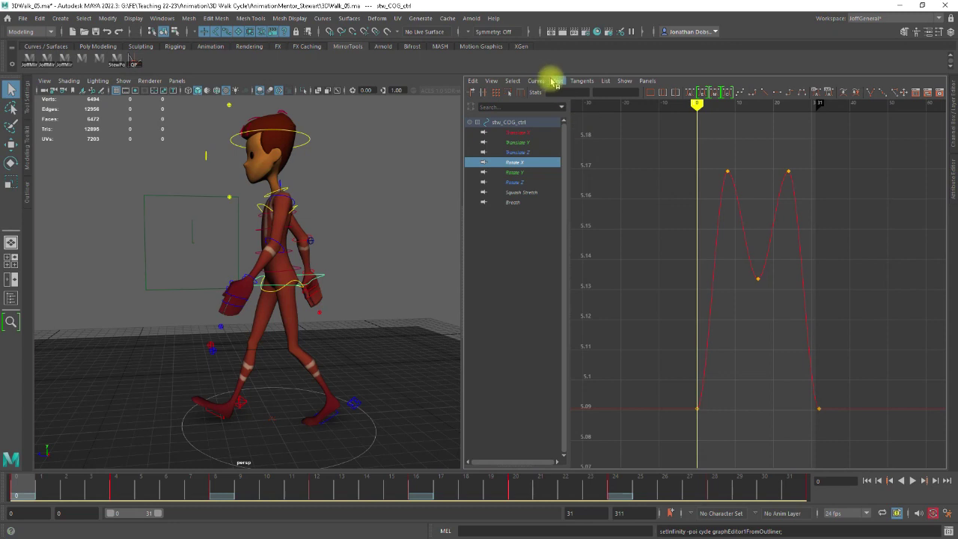
click(536, 81)
mouse_move(552, 97)
click(664, 97)
click(536, 80)
click(673, 107)
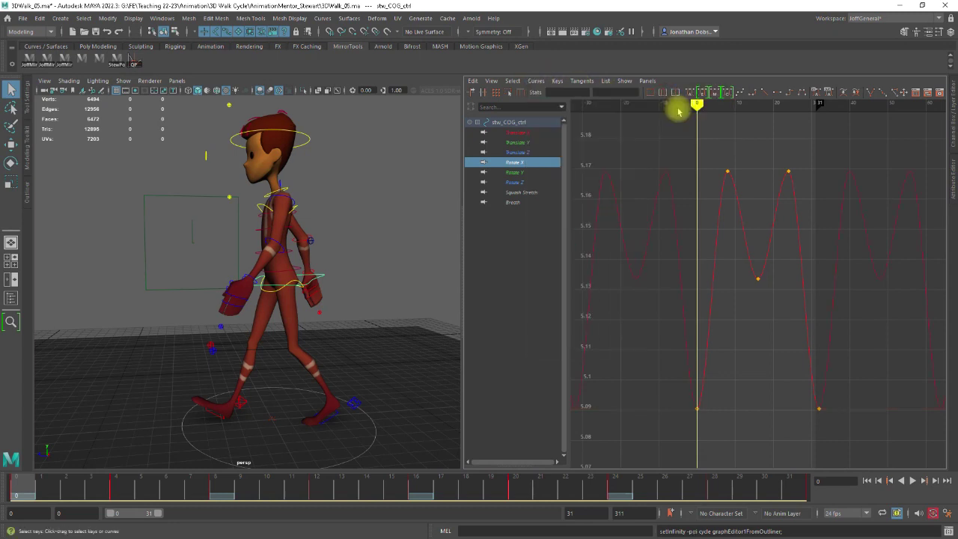
Scrub the walk from before frame 0 through frame 31 and play it to check the cycled Rotate X motion
mouse_move(697, 103)
mouse_down()
mouse_move(746, 103)
mouse_move(693, 102)
mouse_up()
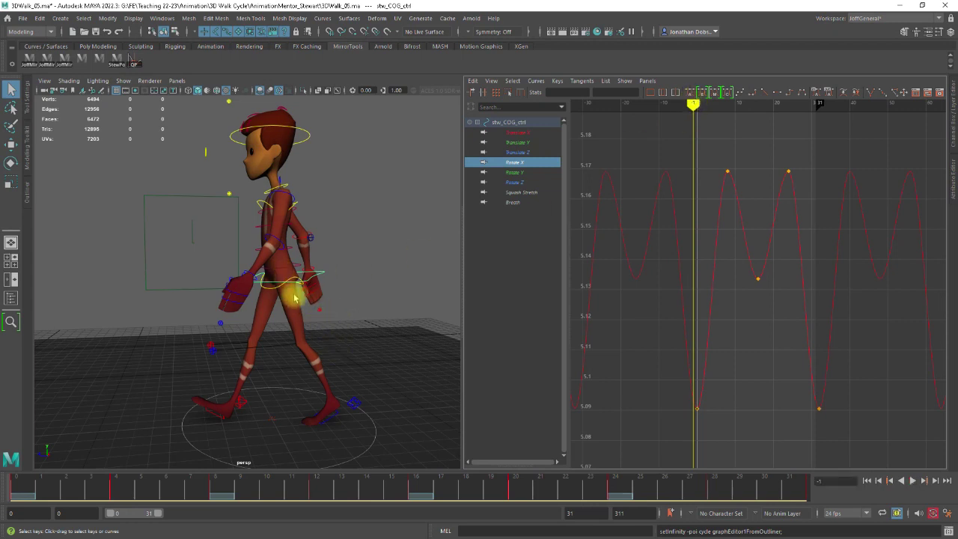
mouse_move(287, 315)
alt+mouse_down()
mouse_move(336, 310)
mouse_move(250, 321)
mouse_move(397, 307)
mouse_move(310, 312)
mouse_move(359, 329)
mouse_move(332, 330)
mouse_move(367, 344)
alt+mouse_up()
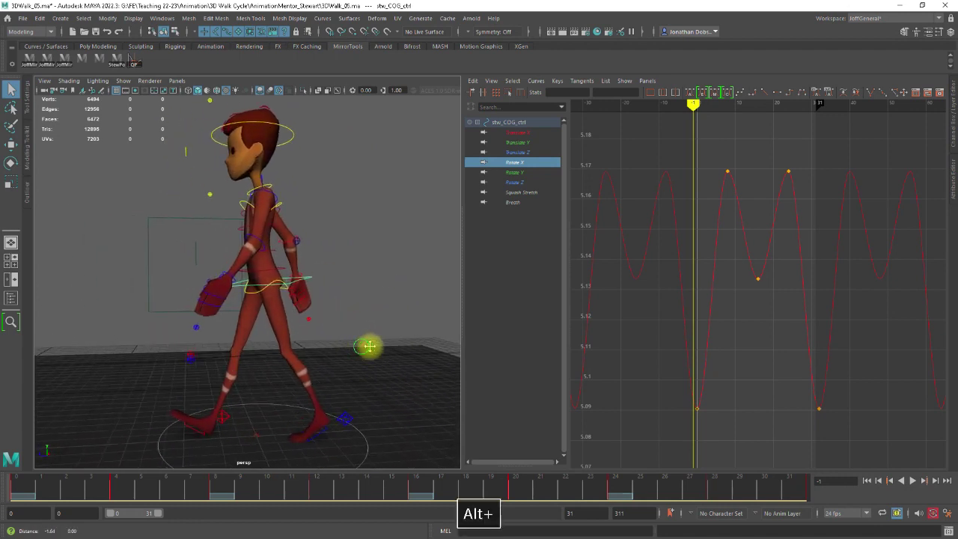
click(41, 487)
mouse_move(41, 487)
mouse_down()
mouse_move(96, 487)
mouse_move(3, 473)
mouse_move(75, 489)
mouse_move(34, 490)
mouse_move(171, 500)
mouse_move(47, 483)
mouse_move(158, 500)
mouse_move(64, 479)
mouse_move(213, 500)
mouse_move(101, 483)
mouse_move(497, 509)
mouse_move(815, 496)
mouse_up()
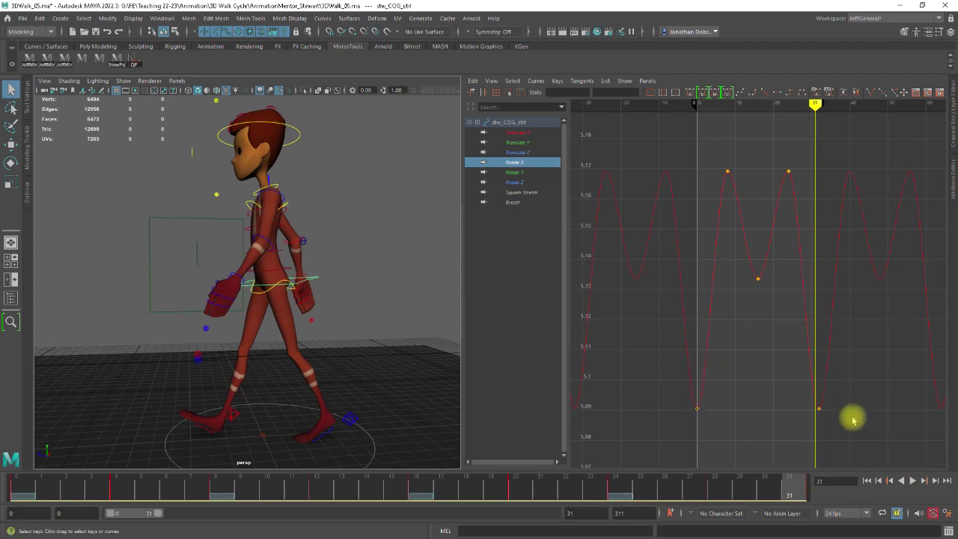
key(alt+v)
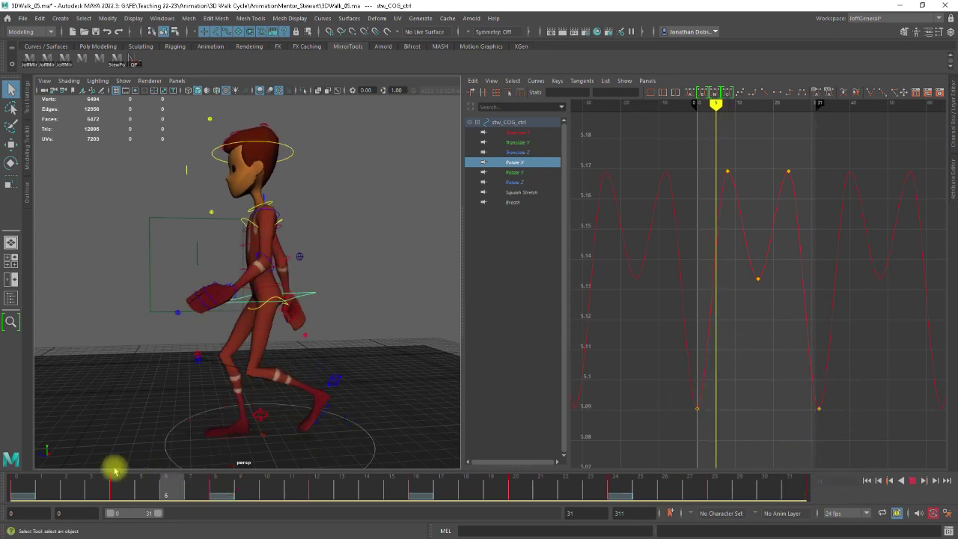
Set the COG control's Rotate Y curve to Cycle for both pre and post infinity
click(528, 172)
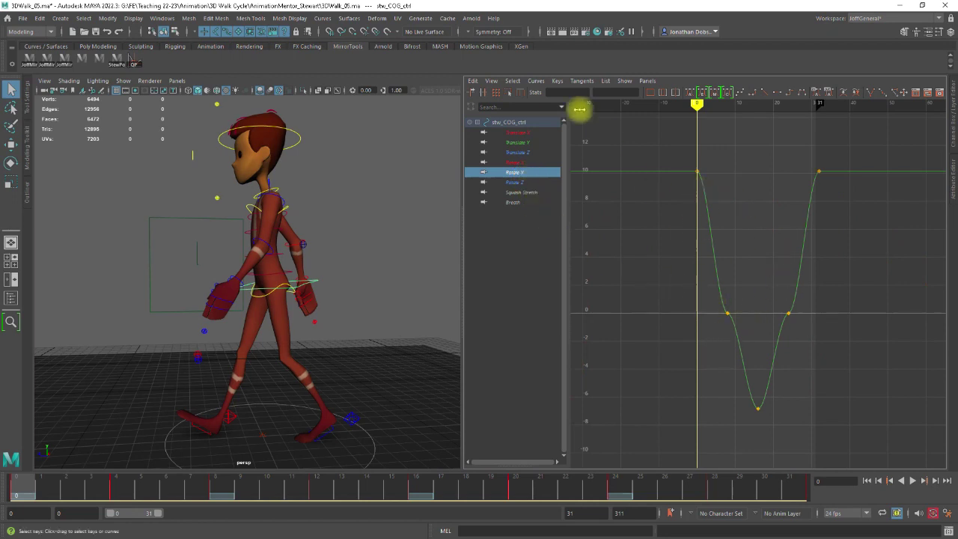
click(536, 81)
mouse_move(547, 100)
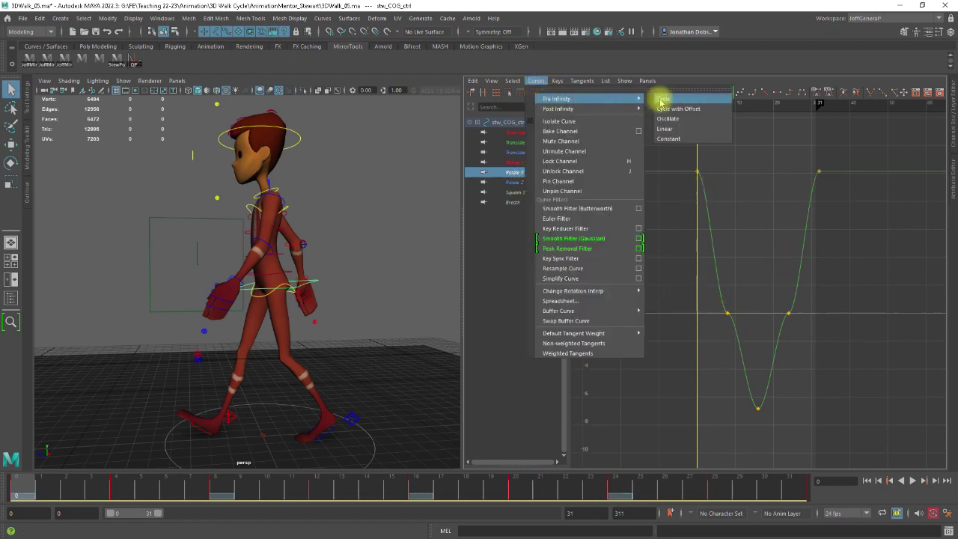
click(658, 99)
click(536, 81)
mouse_move(557, 110)
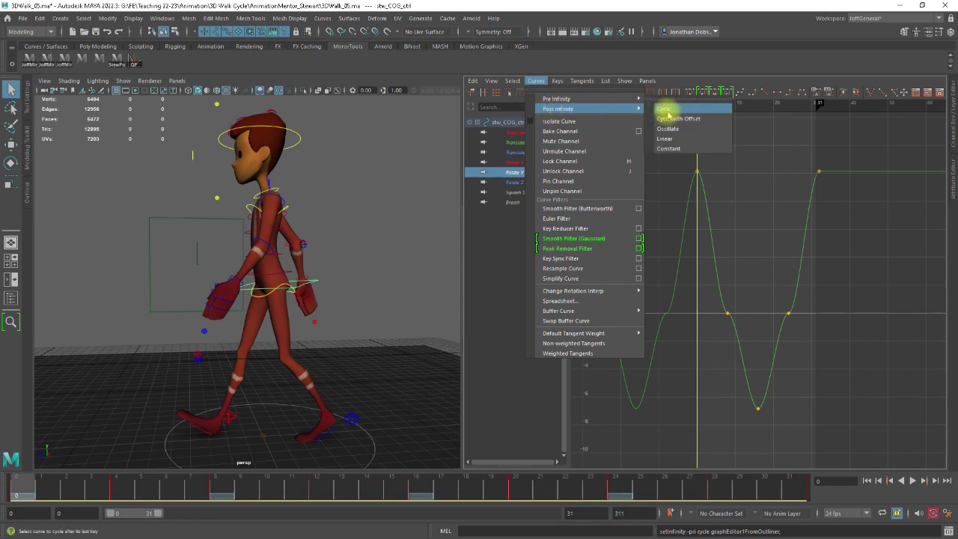
click(666, 112)
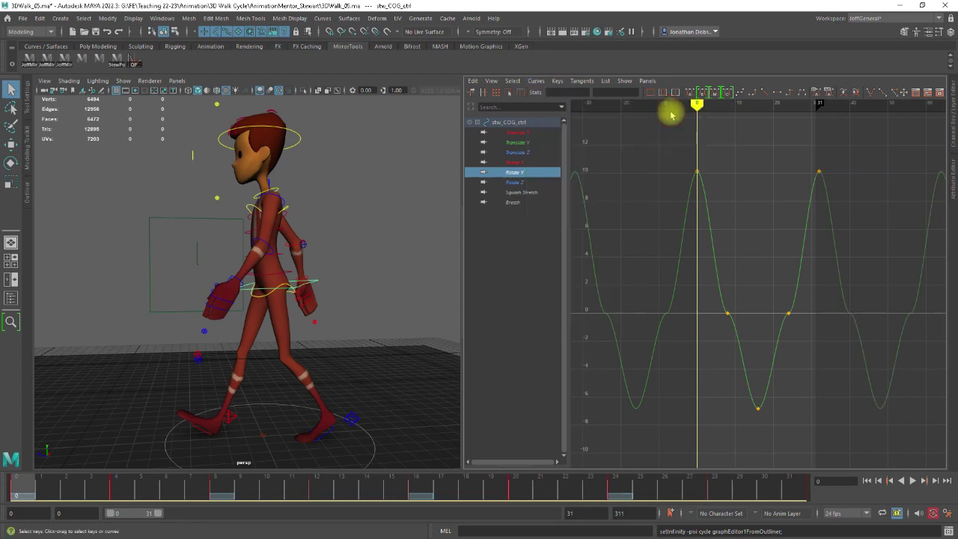
Steepen the tangents of the Rotate Y keys at frames 8 and 24, falling at 8 and rising at 24
click(736, 313)
drag(702, 316, 720, 272)
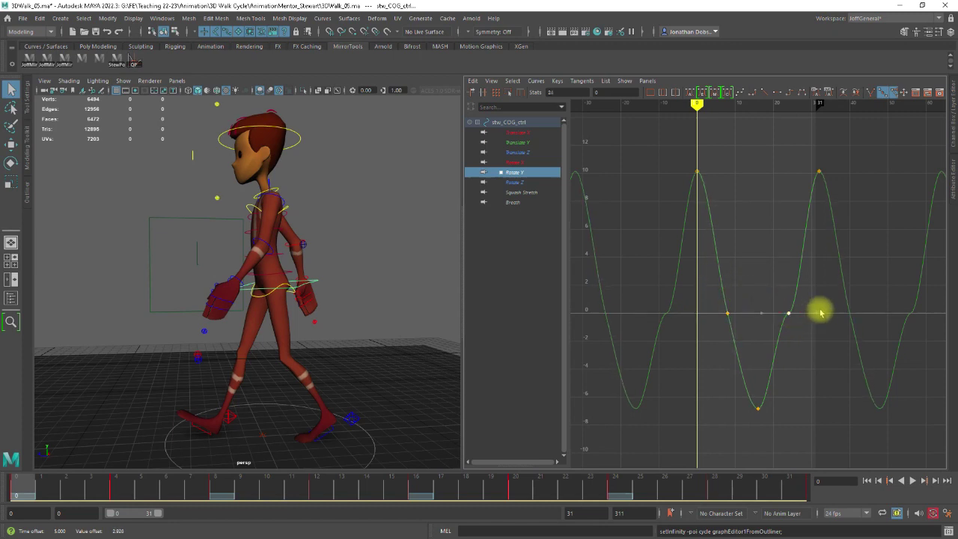
drag(807, 296, 793, 281)
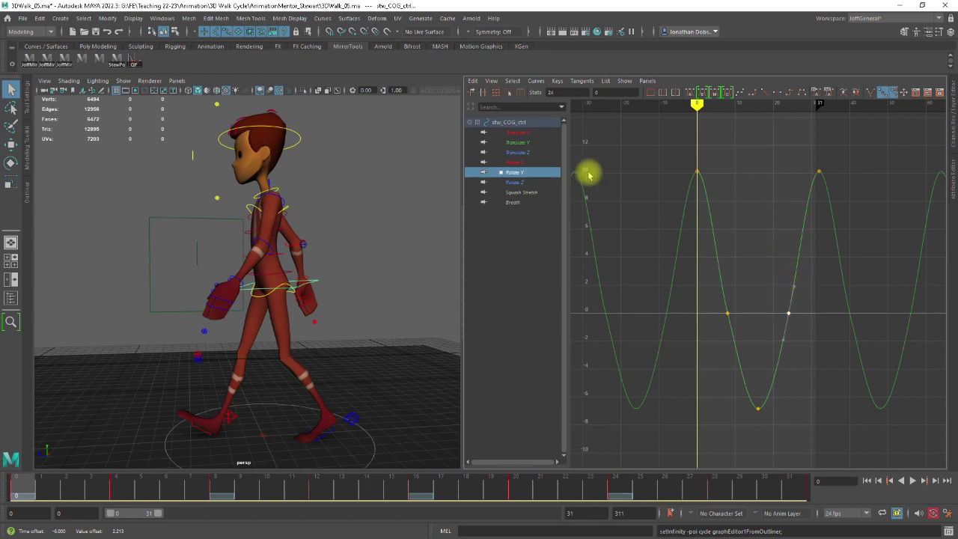
Set the COG control's Rotate Z curve to Cycle for both pre and post infinity
click(515, 182)
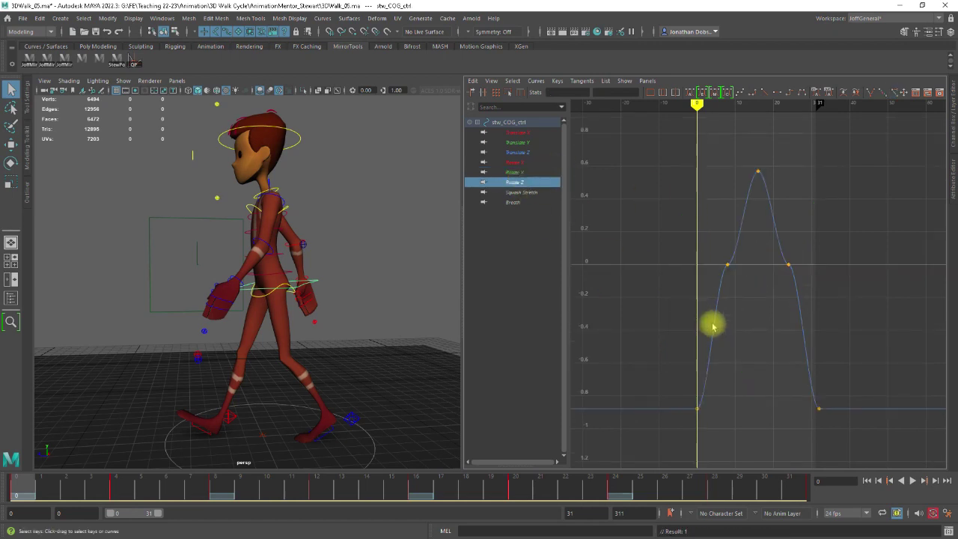
click(536, 80)
mouse_move(569, 98)
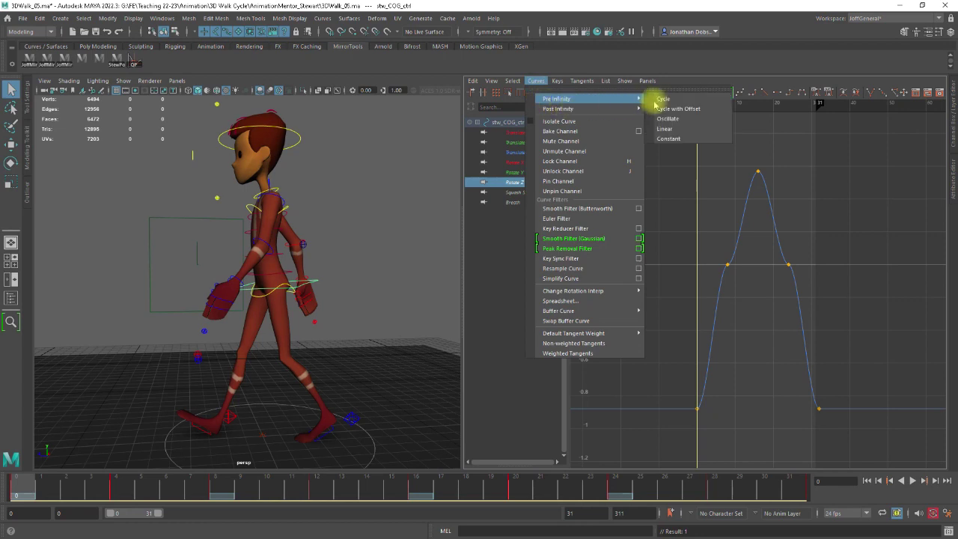
click(658, 99)
click(540, 81)
mouse_move(614, 107)
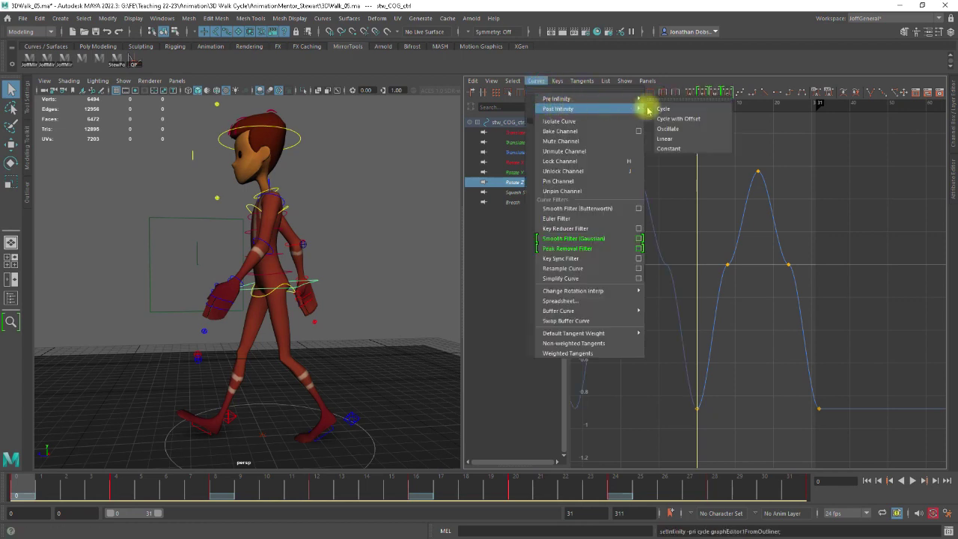
click(673, 110)
Steepen the tangents of the Rotate Z keys at frames 8 and 24, rising at 8 and falling at 24
drag(721, 257, 750, 255)
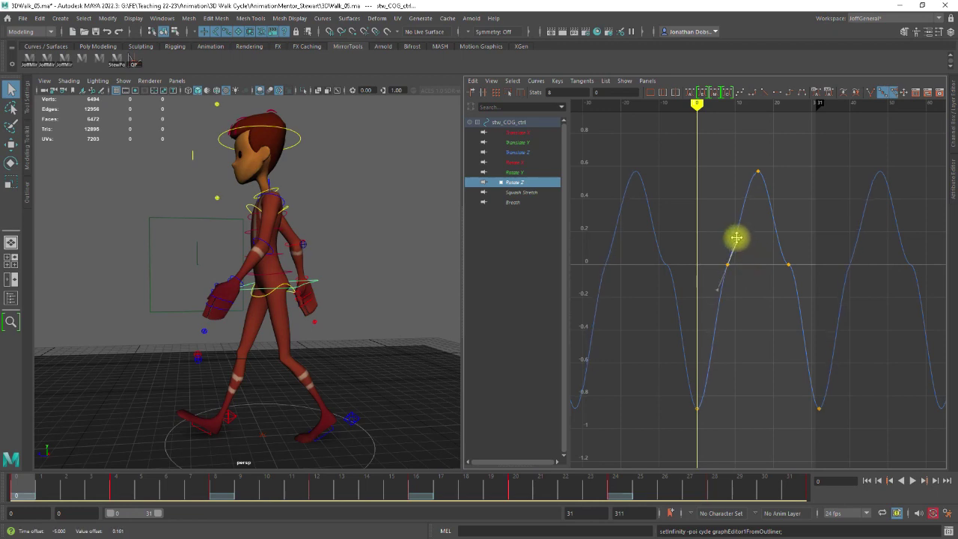
drag(731, 235, 732, 237)
drag(803, 253, 776, 281)
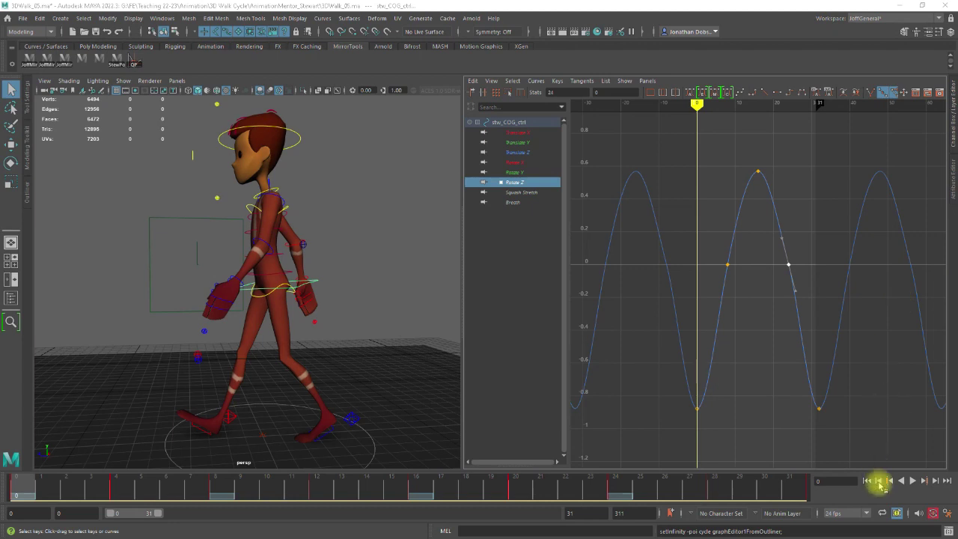
Play the walk cycle in the side view to check the COG's smoothed rotation, and stop playback
click(913, 480)
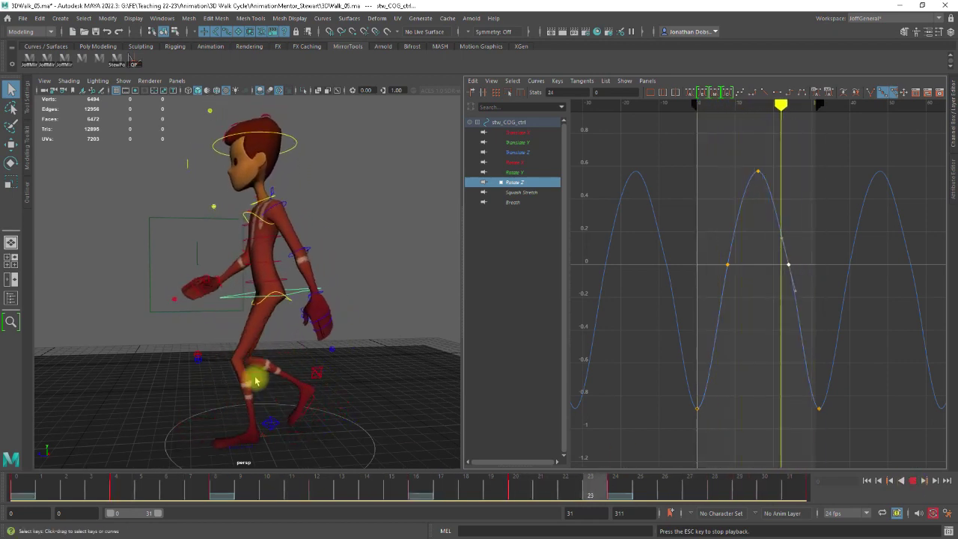
mouse_move(324, 406)
alt+mouse_down()
mouse_move(306, 402)
mouse_move(343, 399)
mouse_move(318, 417)
alt+mouse_up()
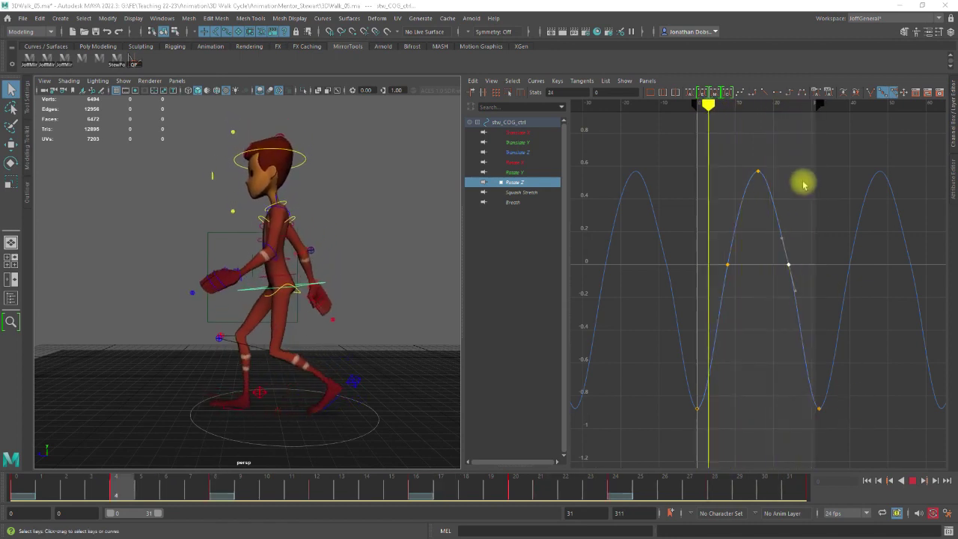
key(Escape)
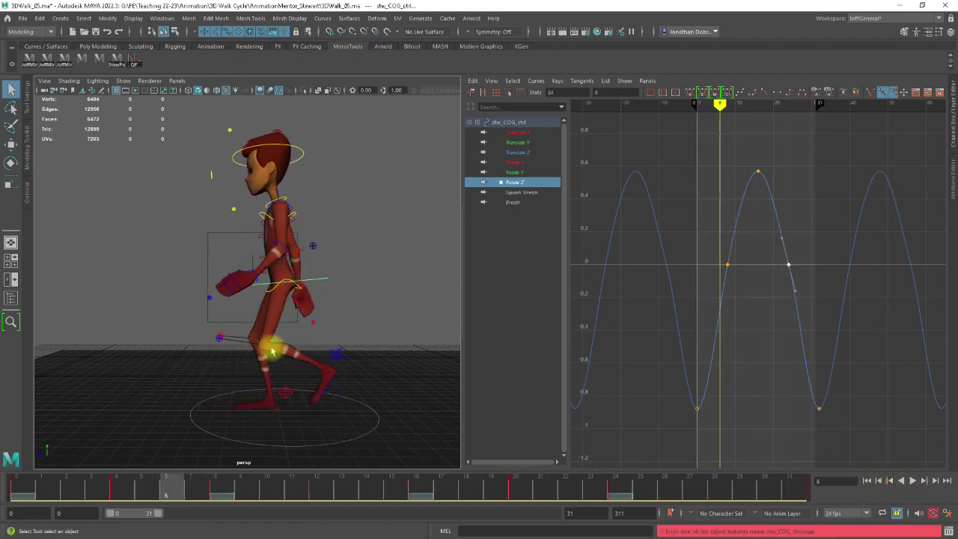
Return to frame 0, select the left foot IK control and display its Translate X curve
mouse_move(167, 494)
mouse_down()
mouse_move(83, 477)
mouse_move(235, 489)
mouse_move(1, 457)
mouse_up()
click(360, 398)
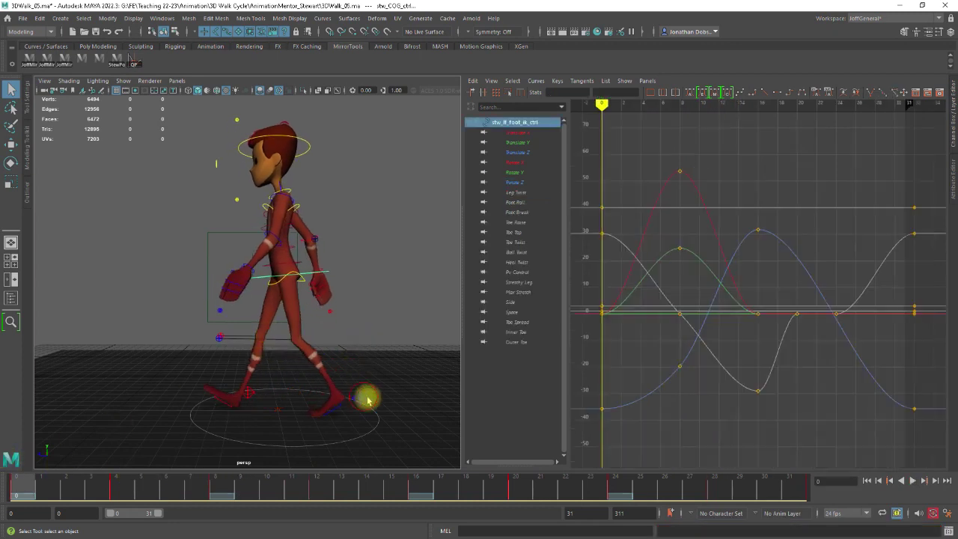
click(515, 133)
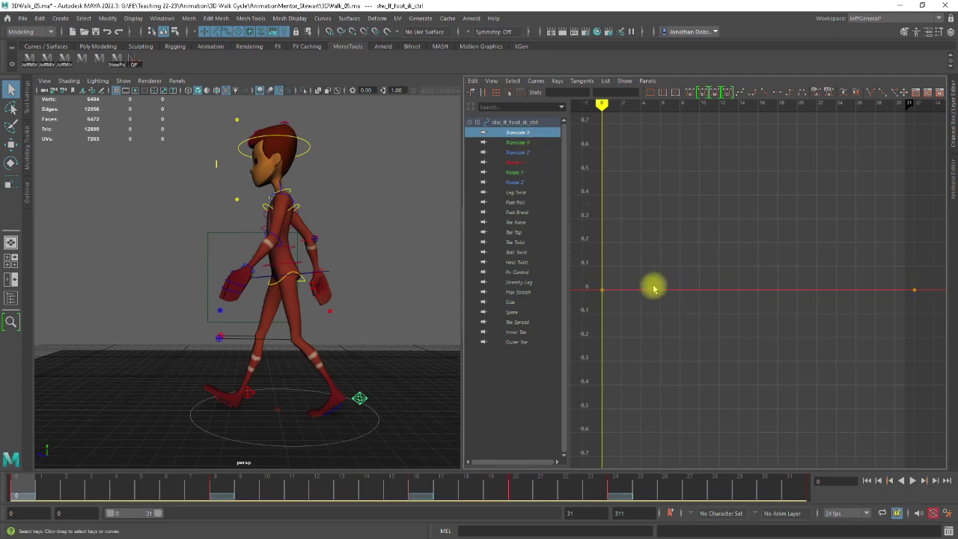
Try deleting all keys of the left foot control's flat Translate X curve, and undo the deletion
drag(926, 278, 588, 317)
key(Delete)
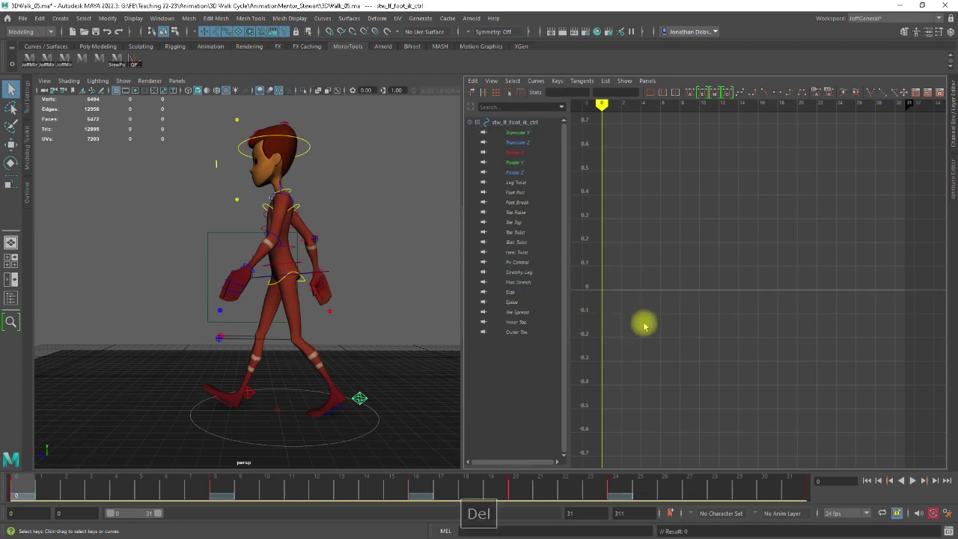
key(ctrl+z)
click(720, 332)
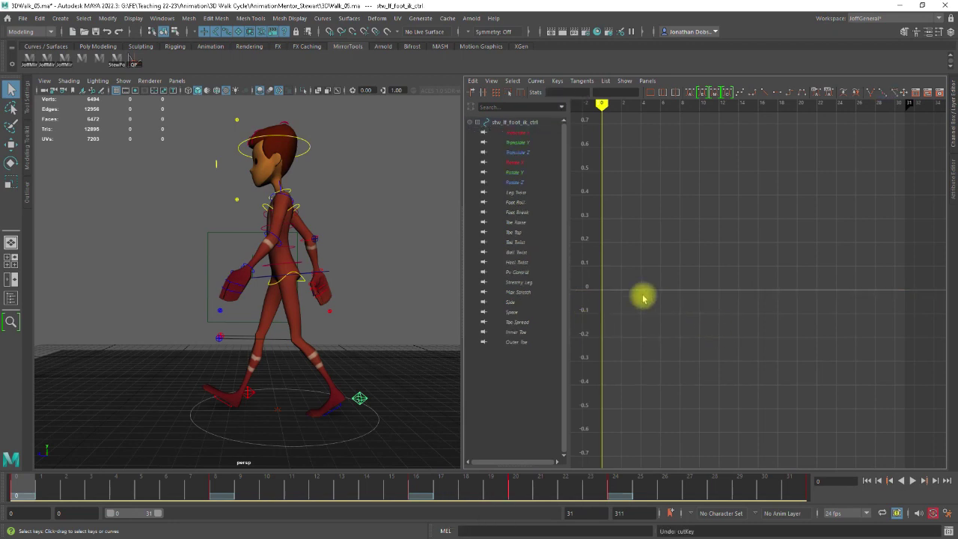
Set the left foot IK control's Translate Y curve to Cycle for both pre and post infinity
click(518, 133)
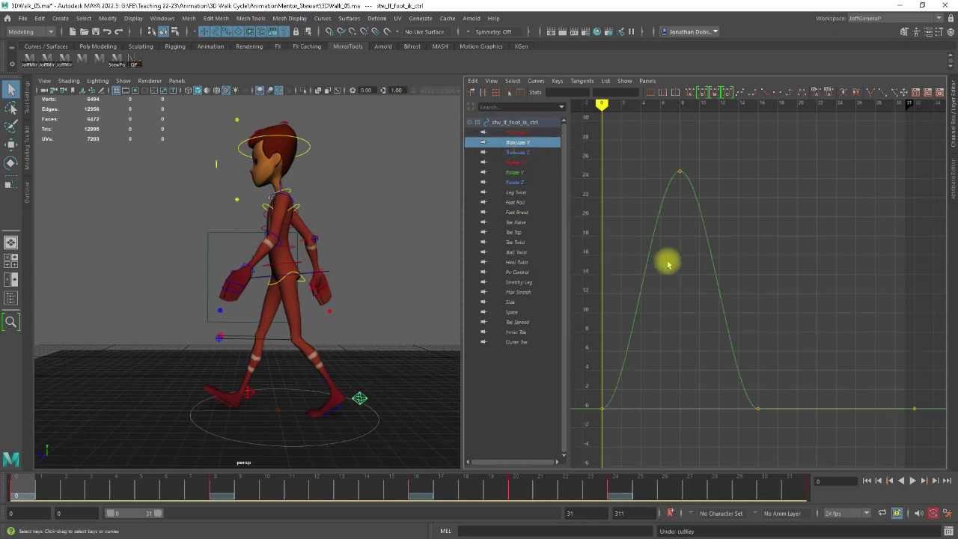
click(559, 82)
mouse_move(539, 81)
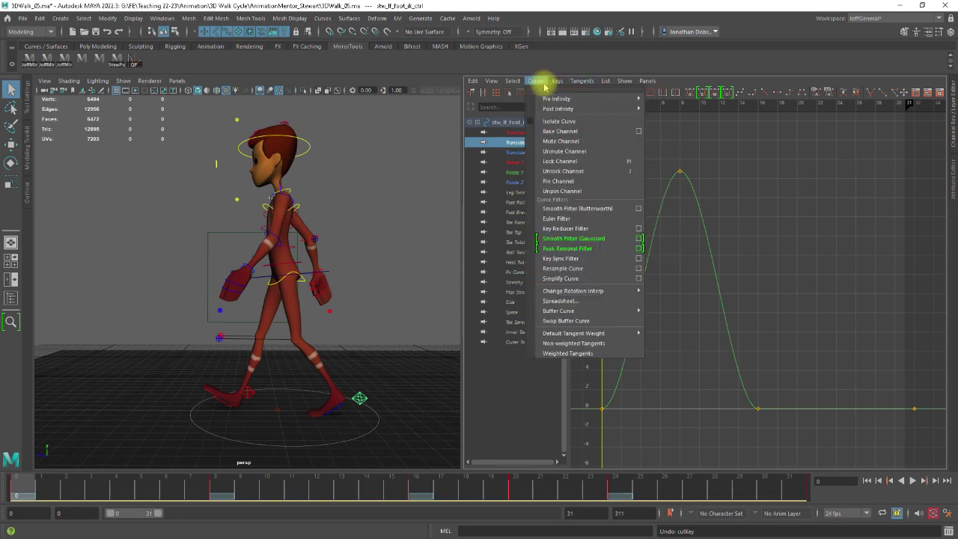
mouse_move(559, 98)
click(668, 99)
click(538, 82)
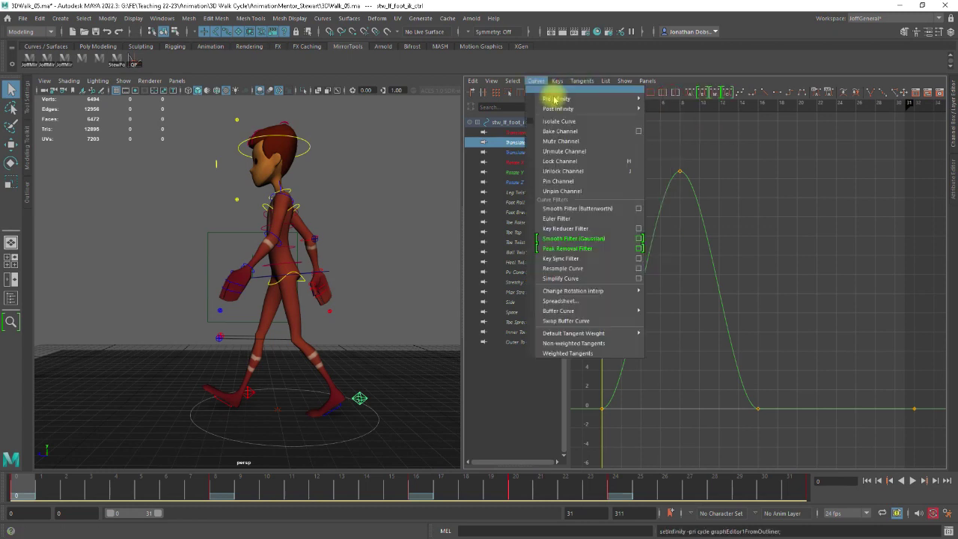
click(677, 109)
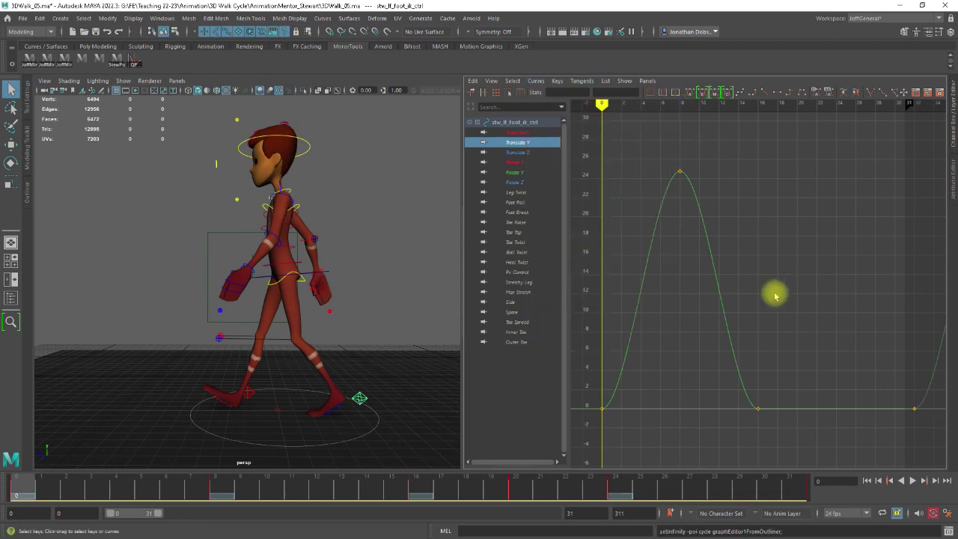
Scrub through the walk to examine the left foot's cycled Translate Y curve, and return to frame 0
drag(602, 104, 844, 172)
scroll(805, 217, down, 5)
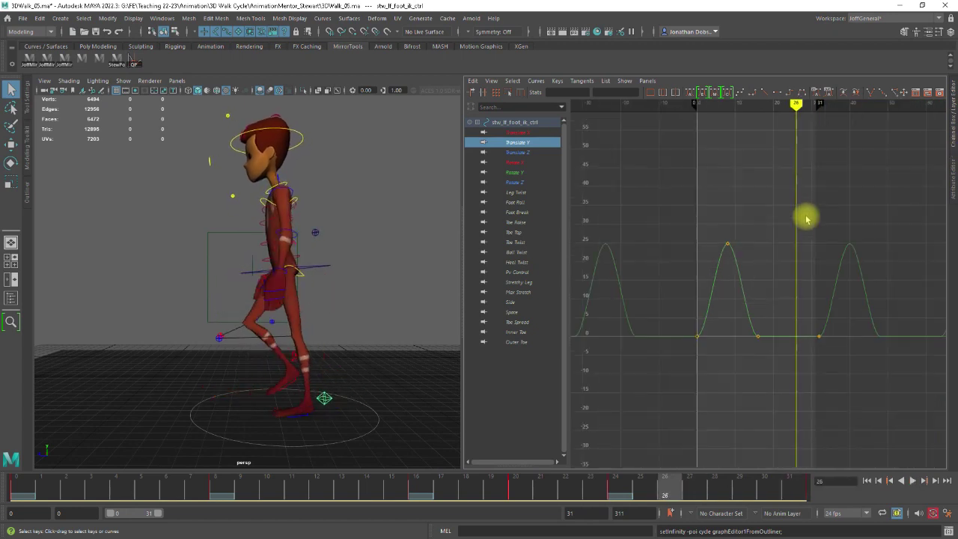
scroll(806, 267, up, 2)
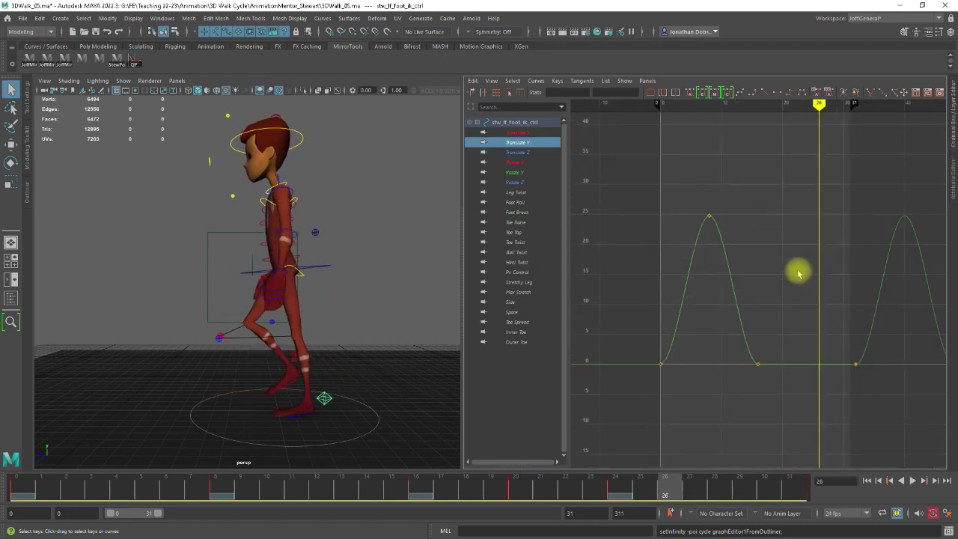
drag(816, 104, 659, 108)
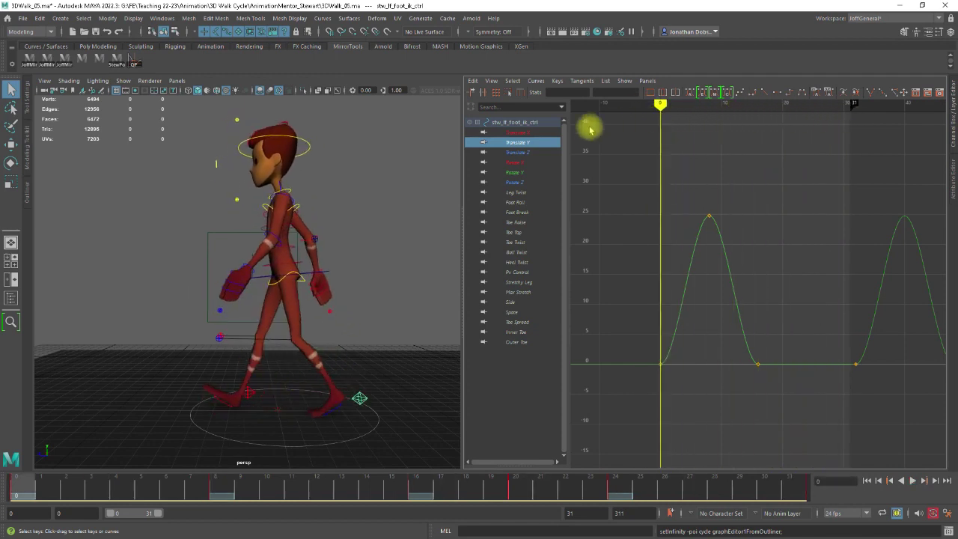
Set the left foot IK control's Translate Z curve to Cycle for both pre and post infinity
click(517, 152)
scroll(676, 291, down, 3)
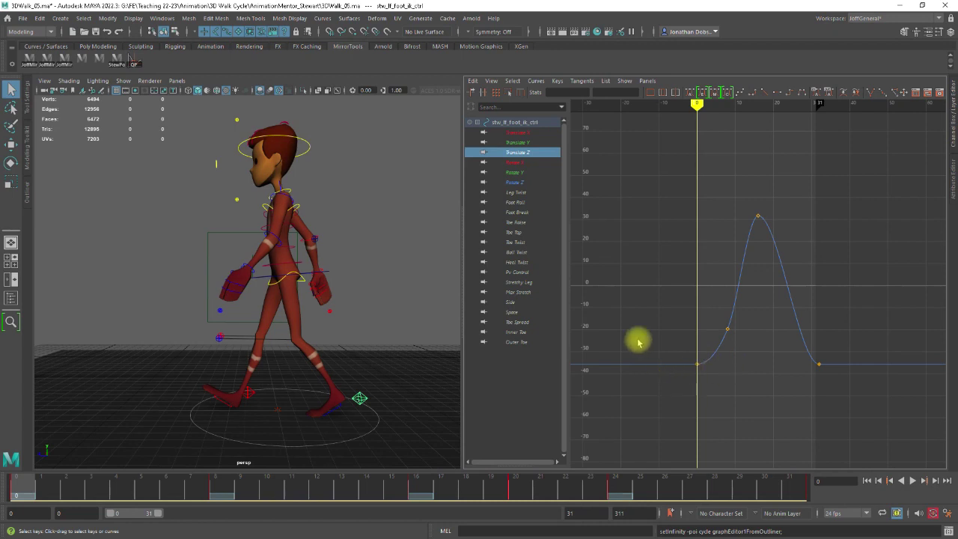
click(539, 81)
mouse_move(616, 100)
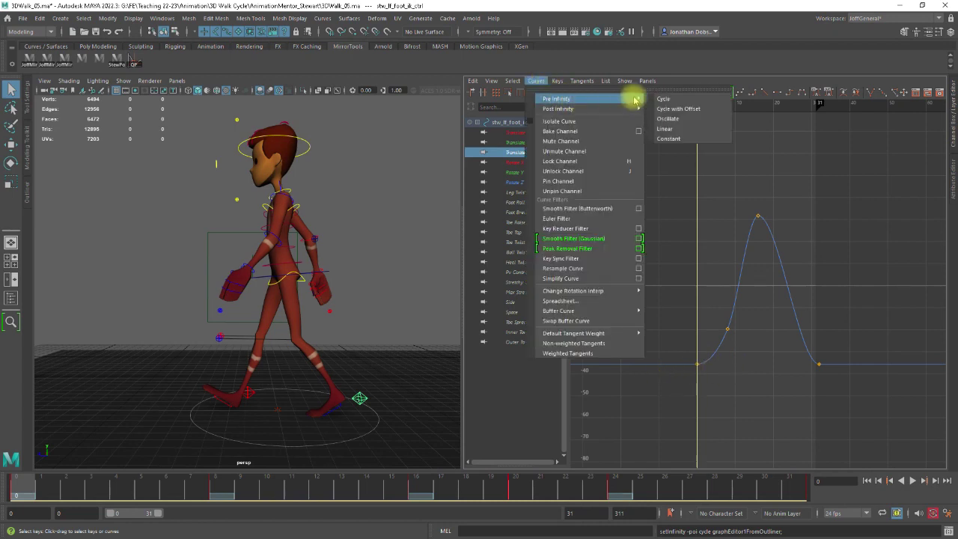
click(665, 95)
click(539, 80)
mouse_move(560, 108)
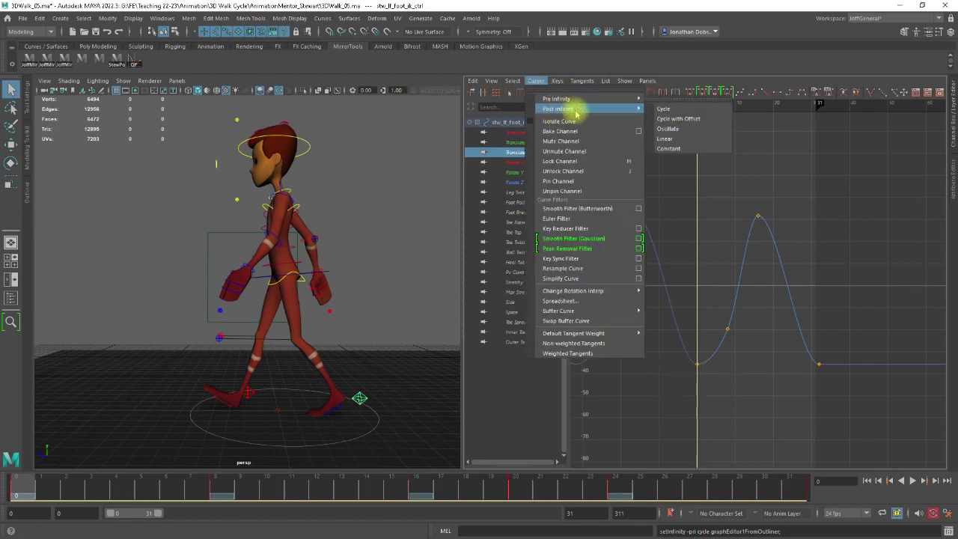
click(665, 109)
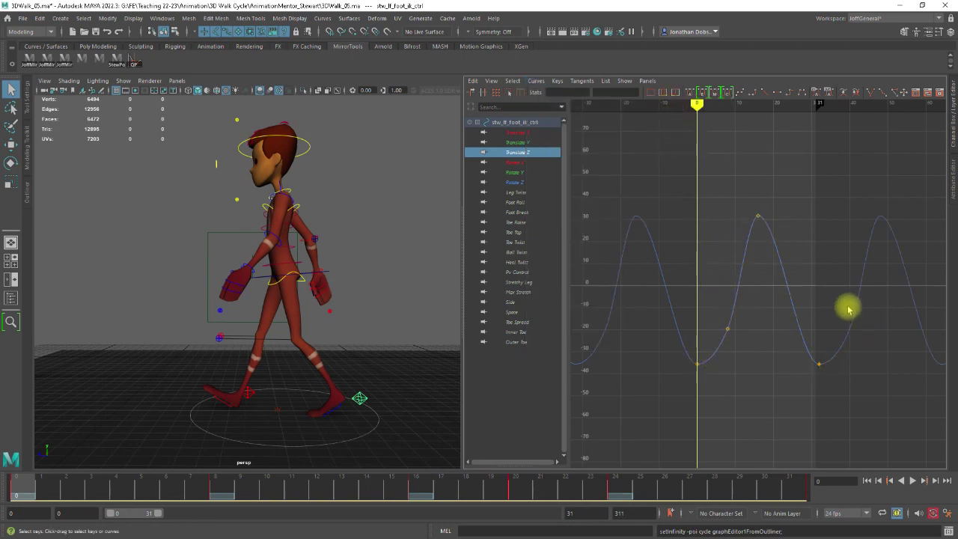
Set the left foot control's Rotate X curve to Cycle for pre and post infinity, and delete its redundant key at frame 24
click(520, 161)
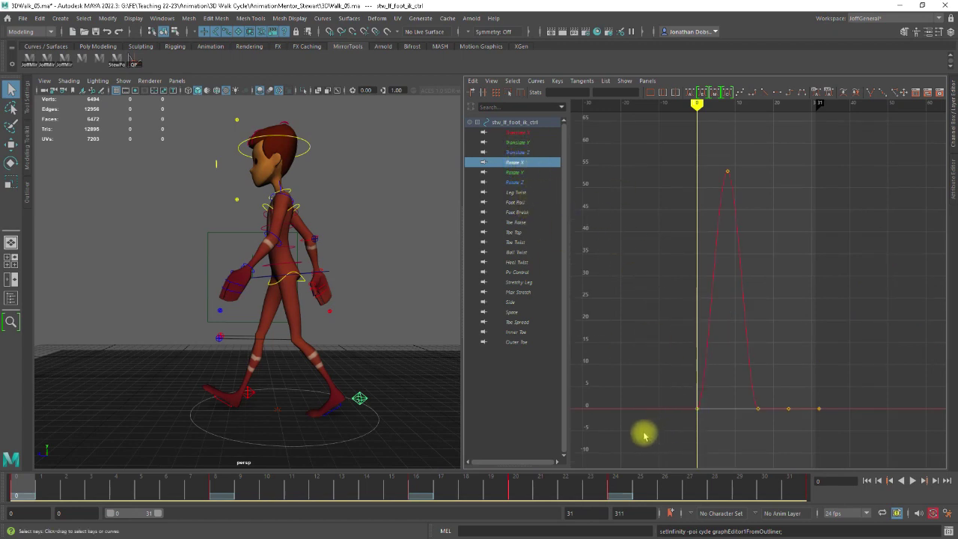
click(536, 80)
mouse_move(627, 99)
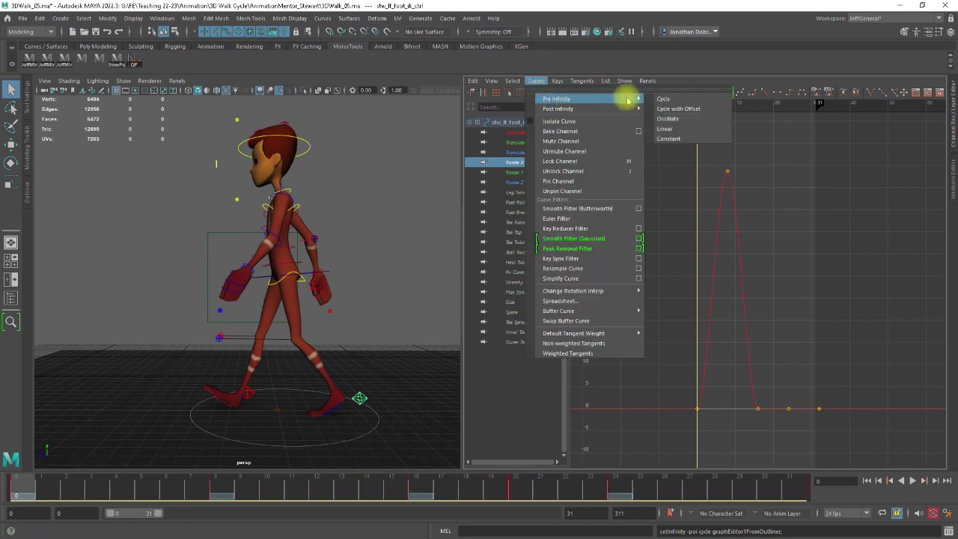
click(663, 98)
click(536, 81)
mouse_move(566, 109)
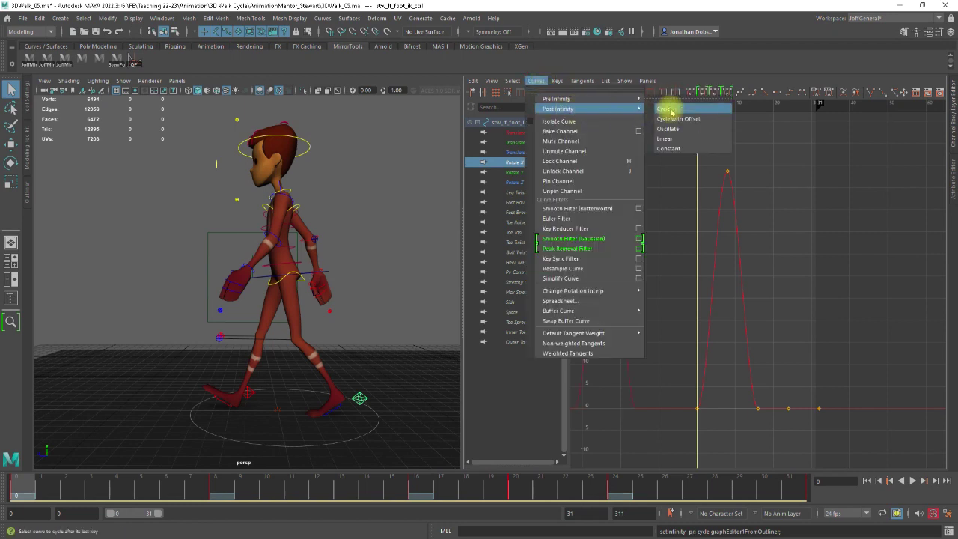
click(665, 109)
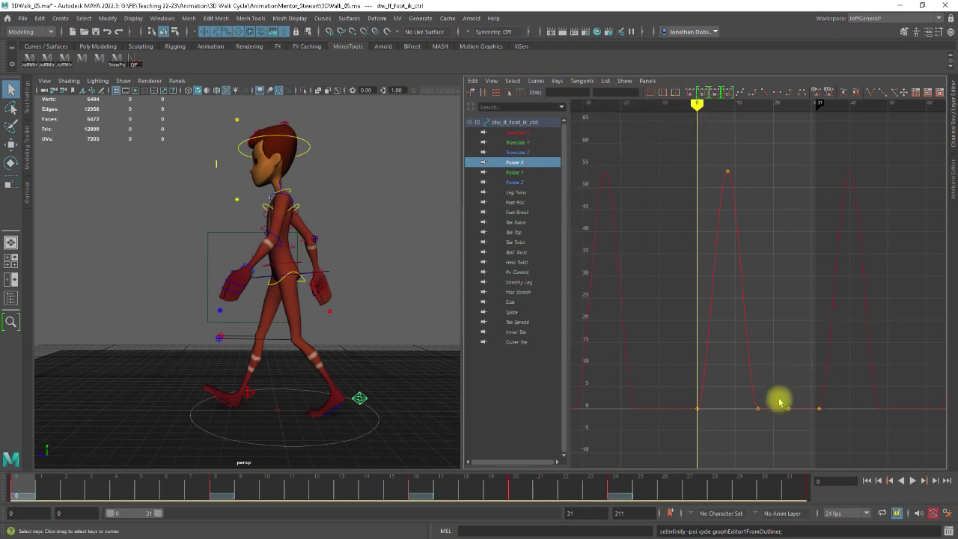
drag(799, 422, 797, 428)
key(Delete)
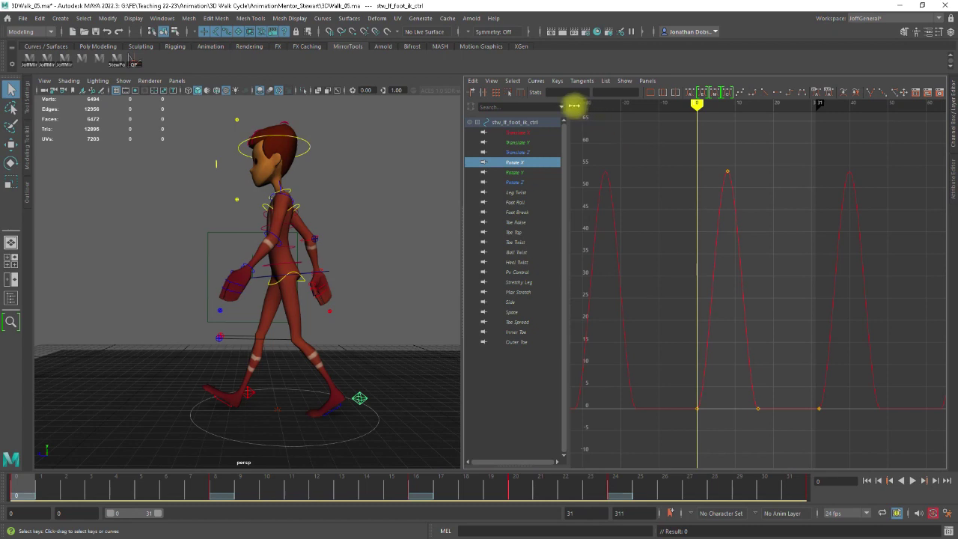
Check the left foot's Rotate Y and Rotate Z curves, and set its Foot Roll curve to Cycle for pre and post infinity
click(543, 172)
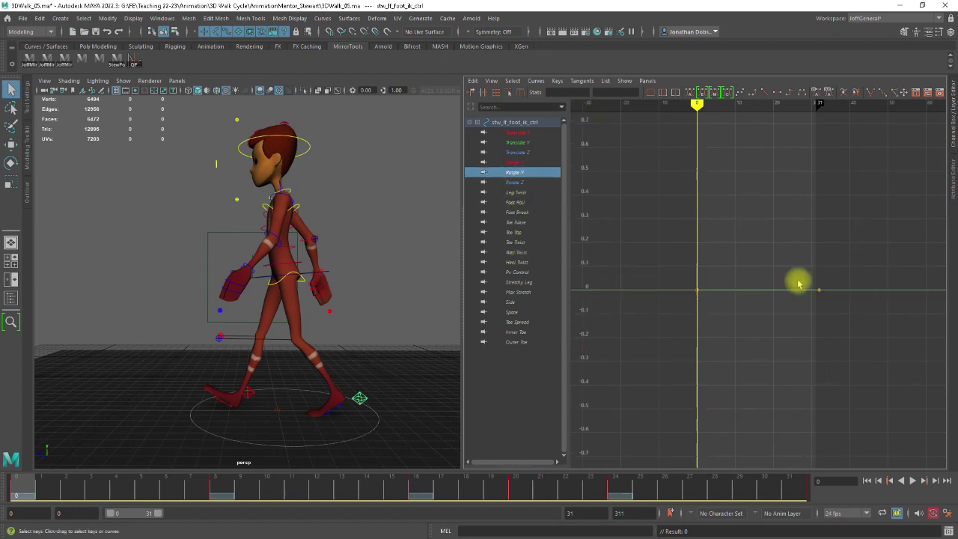
click(516, 183)
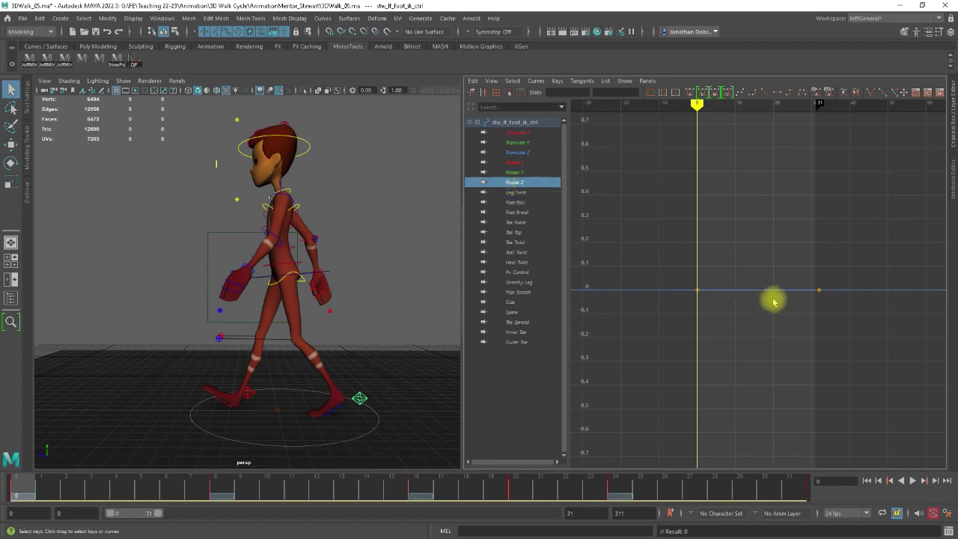
click(515, 202)
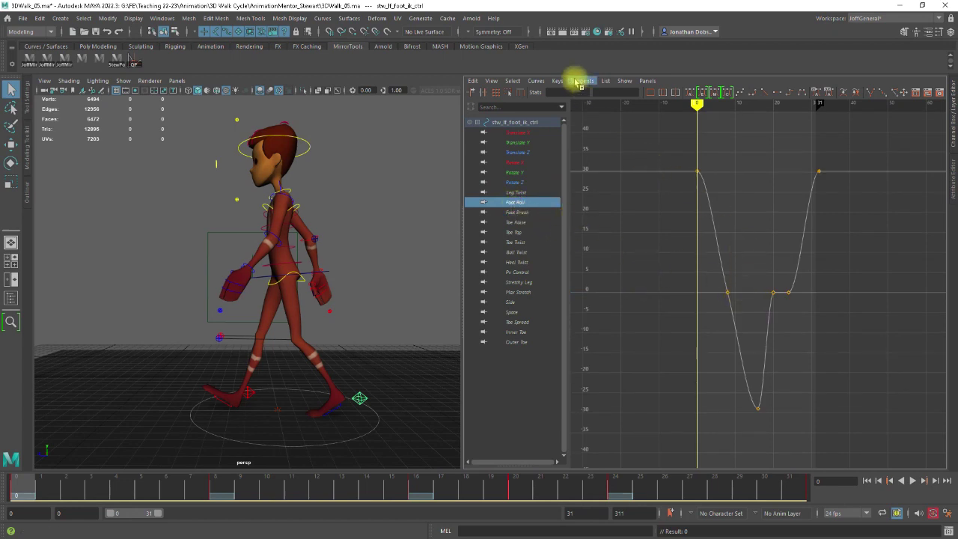
click(537, 83)
mouse_move(554, 98)
click(669, 100)
click(536, 81)
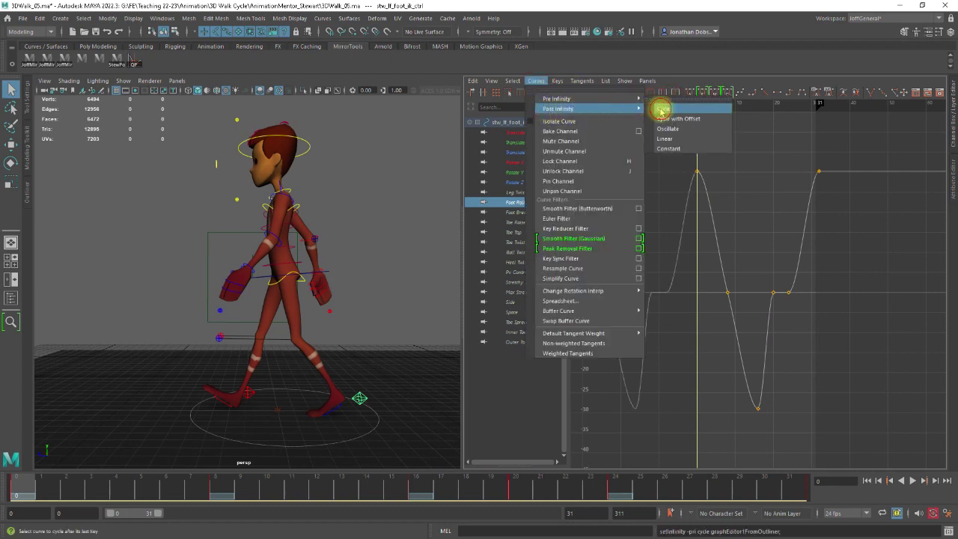
click(664, 110)
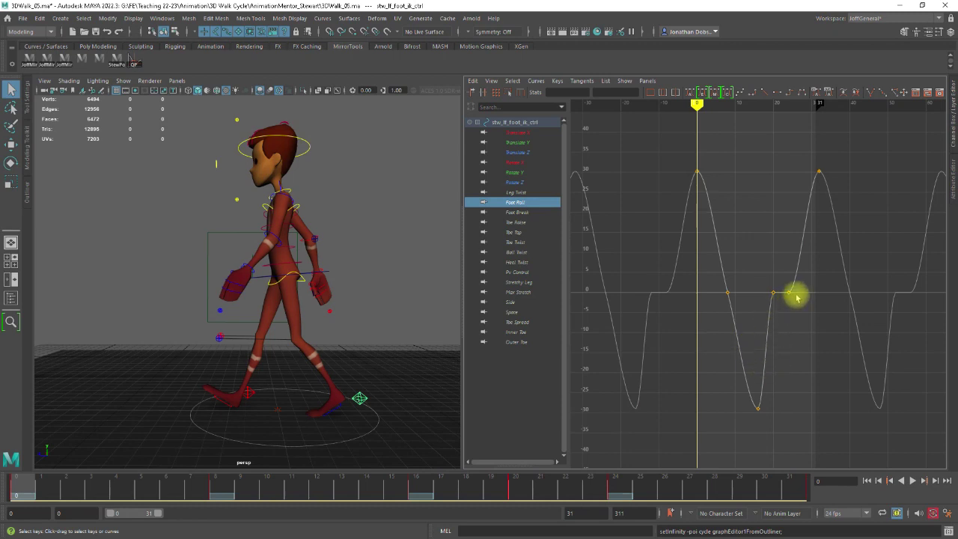
Scrub between frames 0 and 16 to examine the left foot's cycled Foot Roll, and check the control's channel values
mouse_move(697, 105)
mouse_down()
mouse_move(729, 102)
mouse_move(693, 104)
mouse_up()
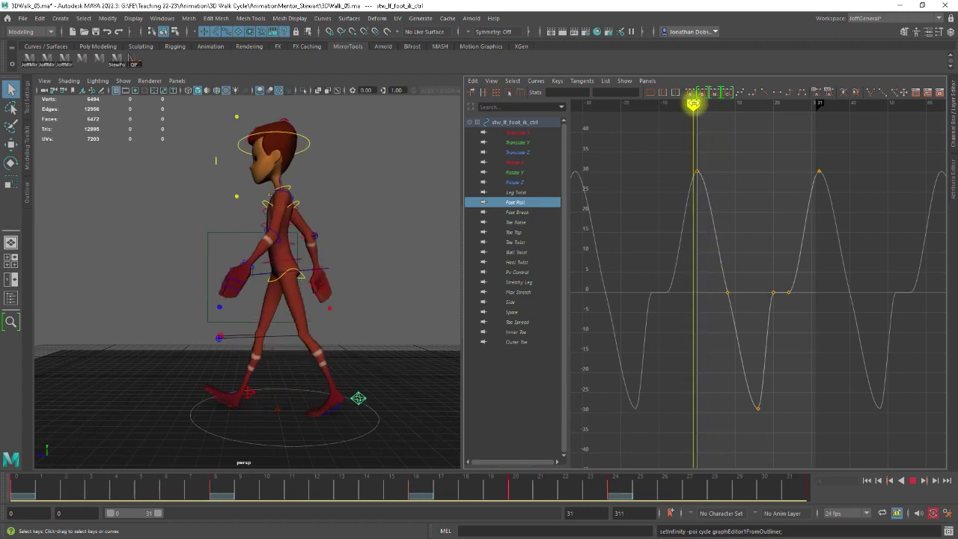
mouse_move(693, 104)
mouse_down()
mouse_move(751, 103)
mouse_move(696, 104)
mouse_up()
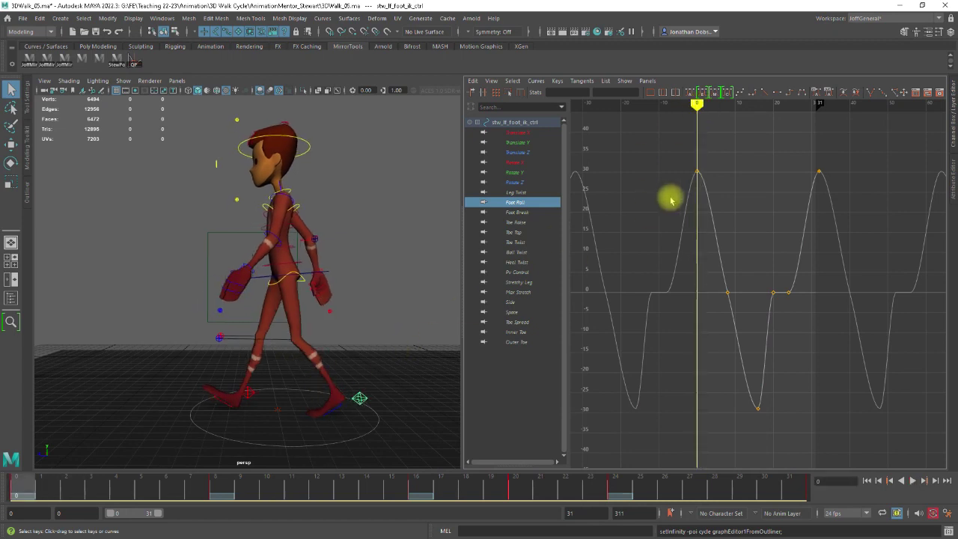
click(952, 130)
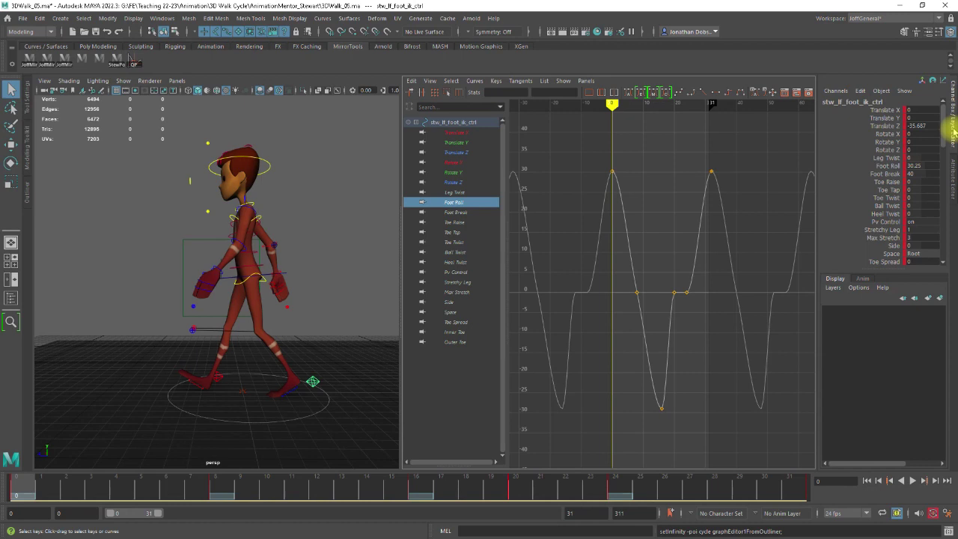
click(952, 130)
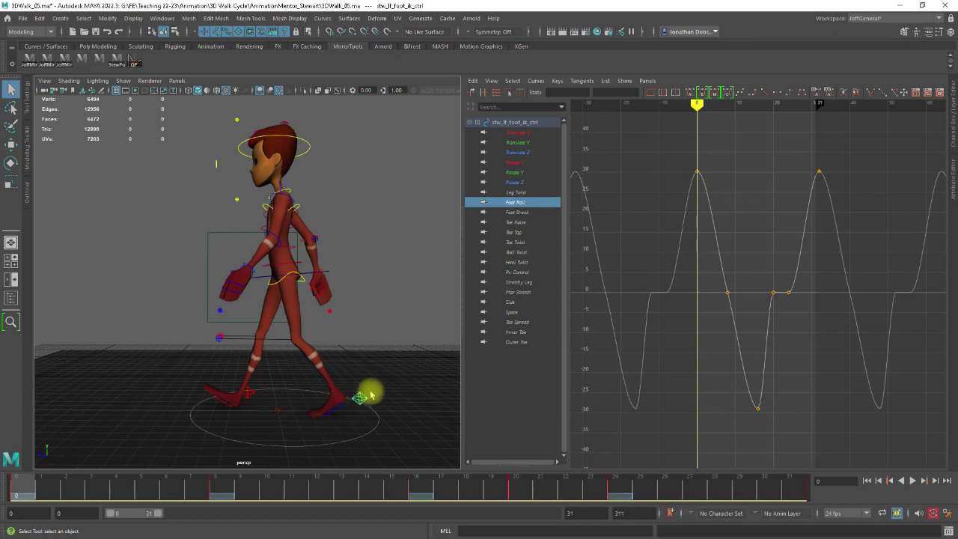
drag(696, 105, 758, 104)
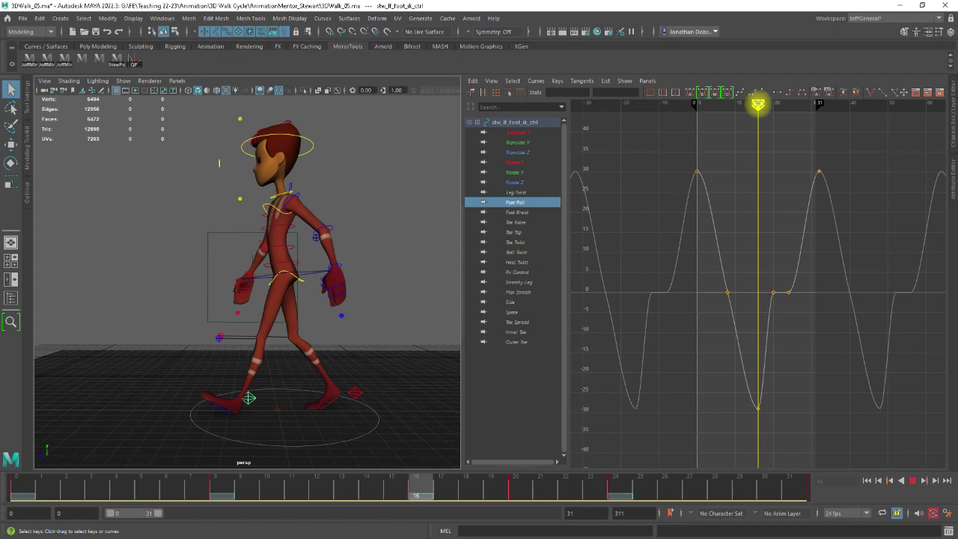
mouse_move(758, 104)
mouse_down()
mouse_move(819, 104)
mouse_move(701, 104)
mouse_move(866, 108)
mouse_move(698, 104)
mouse_move(949, 132)
mouse_move(594, 129)
mouse_move(914, 143)
mouse_move(933, 146)
mouse_move(742, 145)
mouse_move(951, 154)
mouse_move(669, 149)
mouse_move(954, 158)
mouse_move(666, 157)
mouse_move(695, 157)
mouse_up()
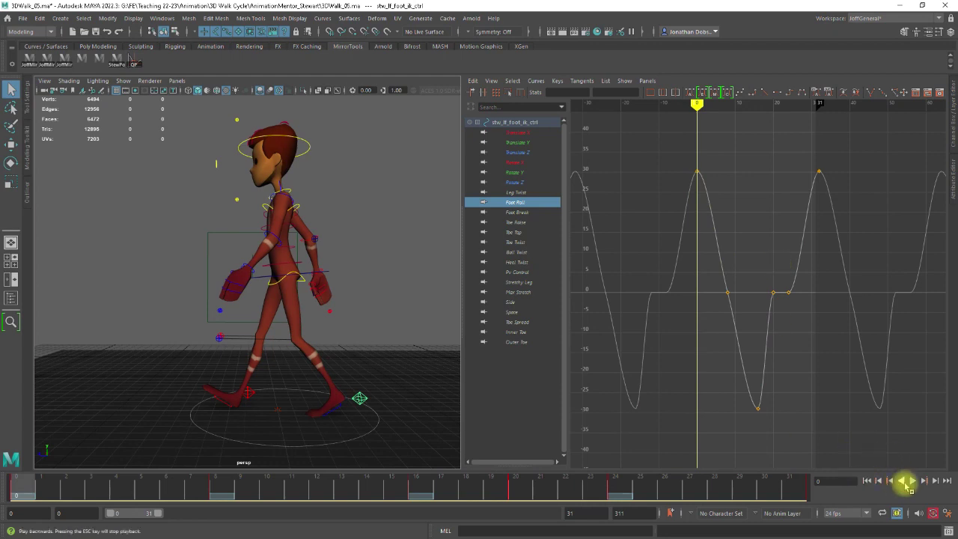
Play the walk animation, scrub through it to frame 30, and return to frame 0
click(909, 481)
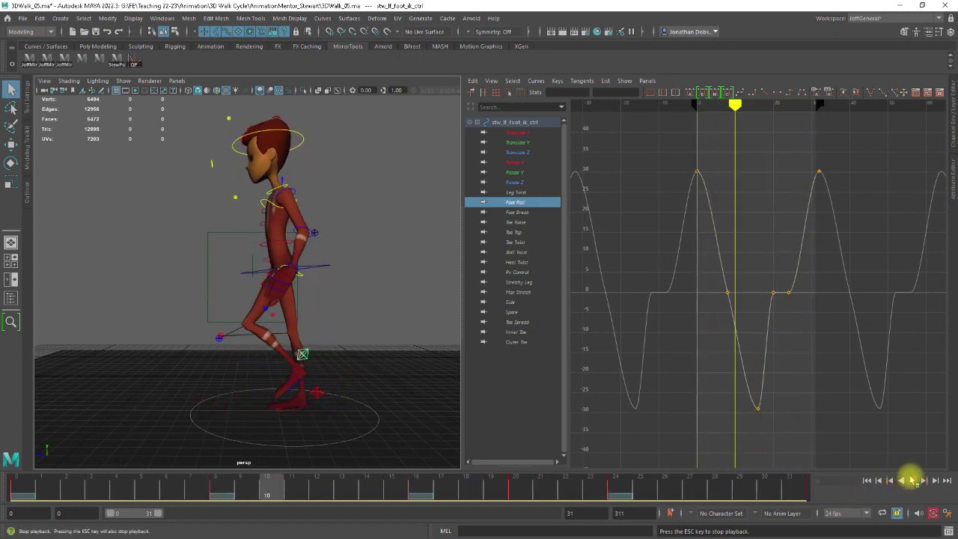
click(912, 479)
mouse_move(443, 487)
mouse_down()
mouse_move(2, 487)
mouse_move(216, 499)
mouse_move(477, 495)
mouse_move(160, 476)
mouse_move(474, 481)
mouse_move(98, 474)
mouse_move(444, 478)
mouse_move(618, 489)
mouse_move(60, 479)
mouse_move(577, 507)
mouse_move(565, 508)
mouse_move(26, 488)
mouse_move(816, 513)
mouse_move(259, 496)
mouse_move(767, 509)
mouse_up()
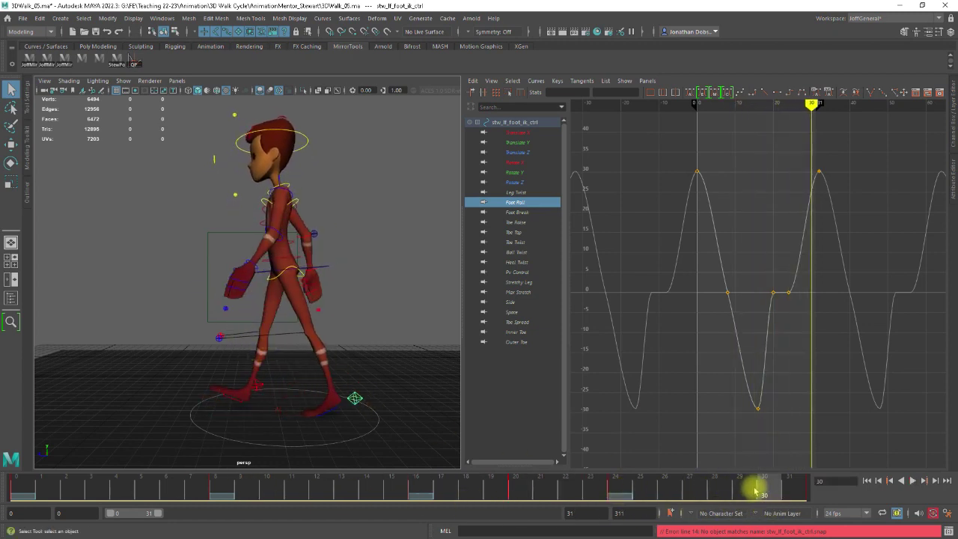
drag(765, 488, 6, 468)
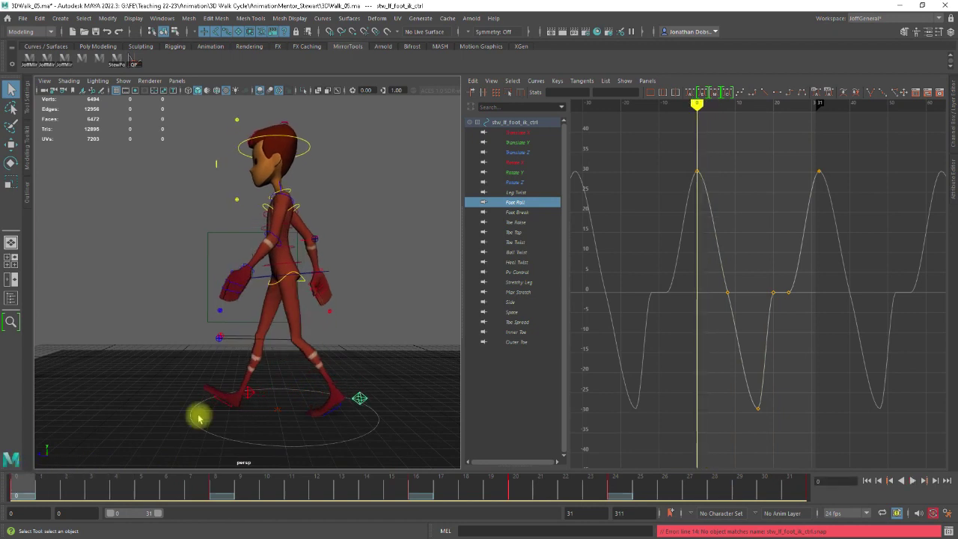
Select the right foot IK control and display its Translate Y curve, after checking Translate X
click(250, 391)
click(521, 133)
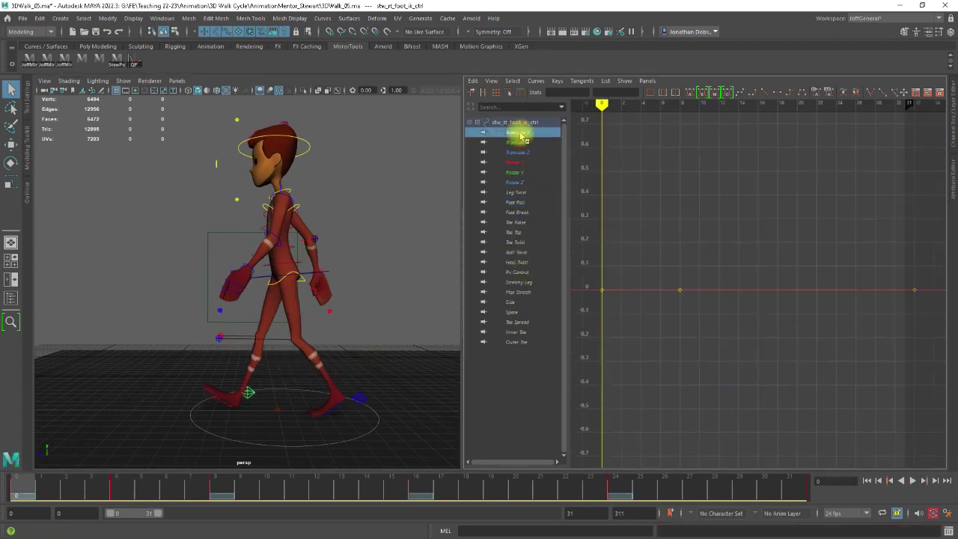
click(518, 142)
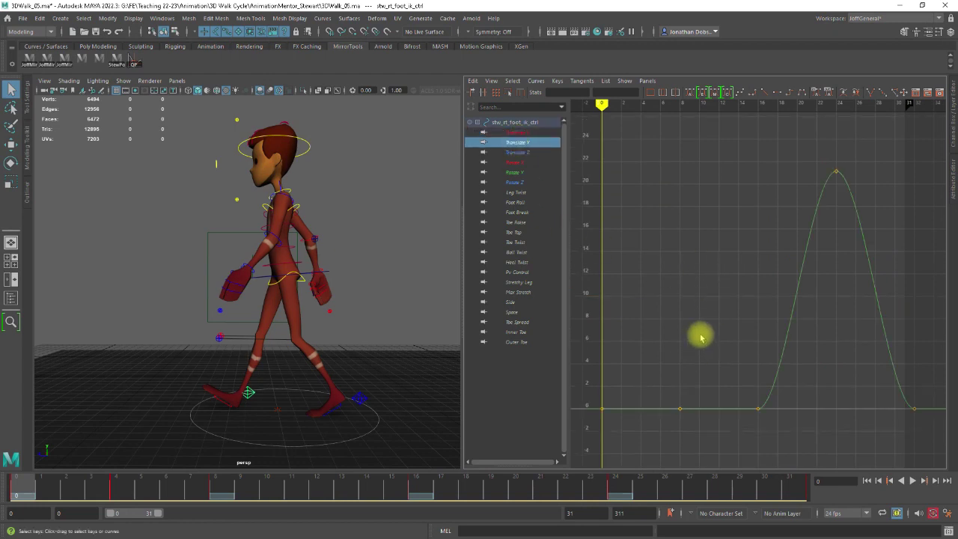
key(f)
scroll(700, 337, down, 3)
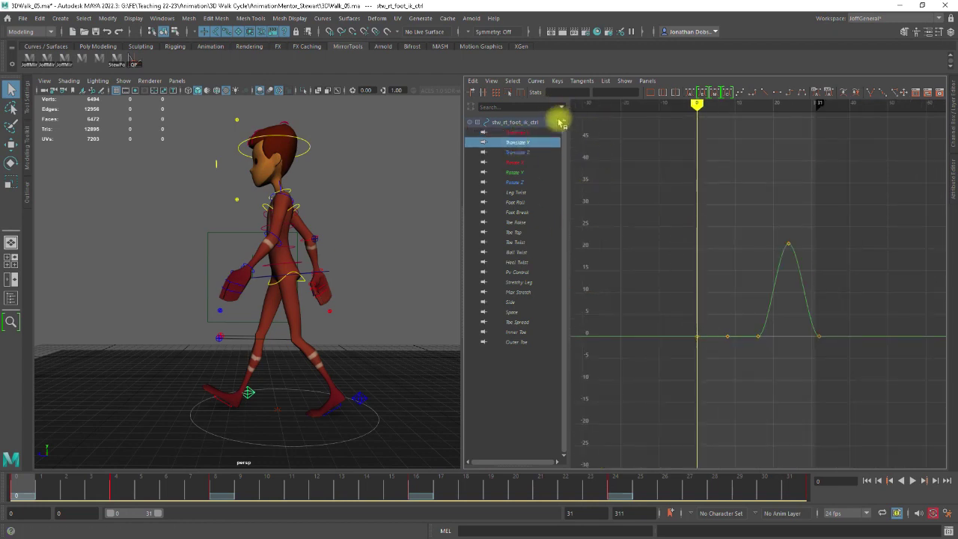
click(536, 80)
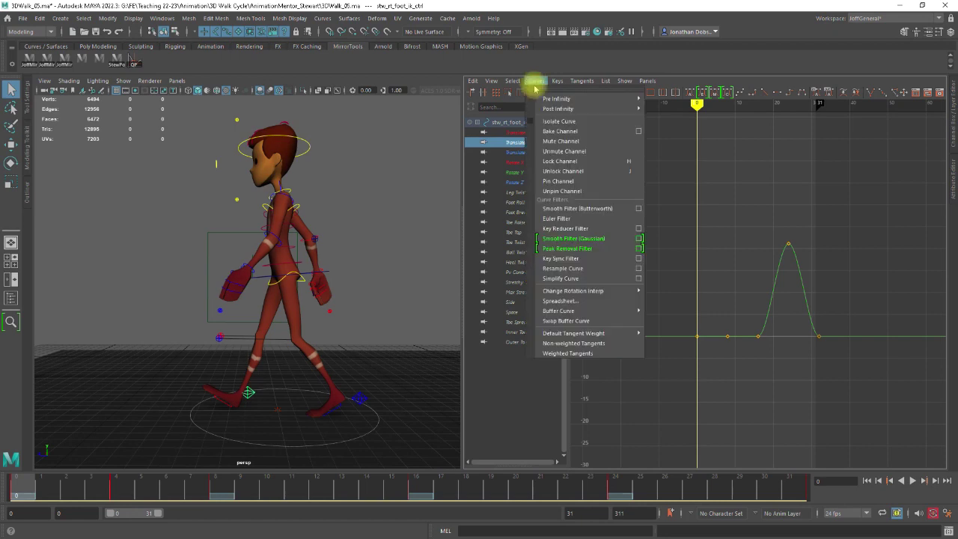
mouse_move(555, 111)
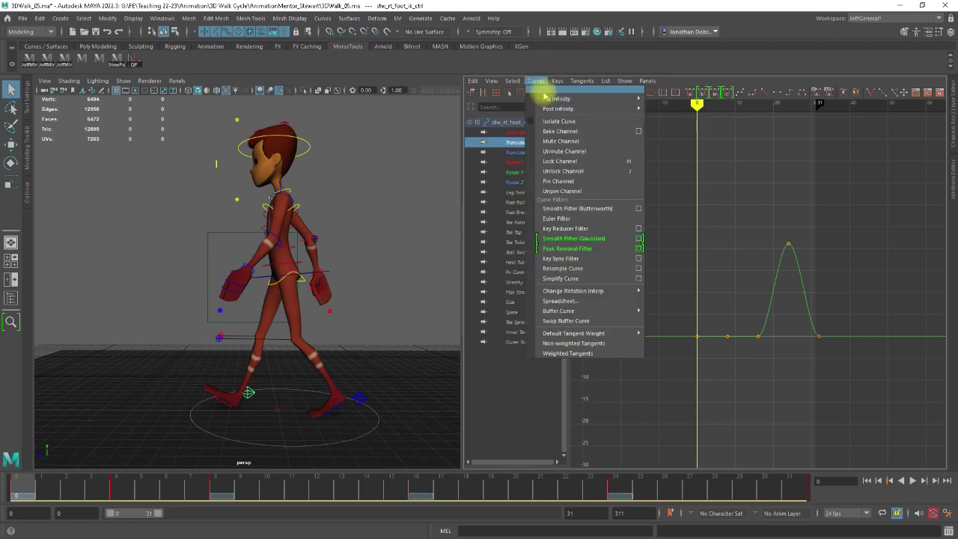
click(537, 81)
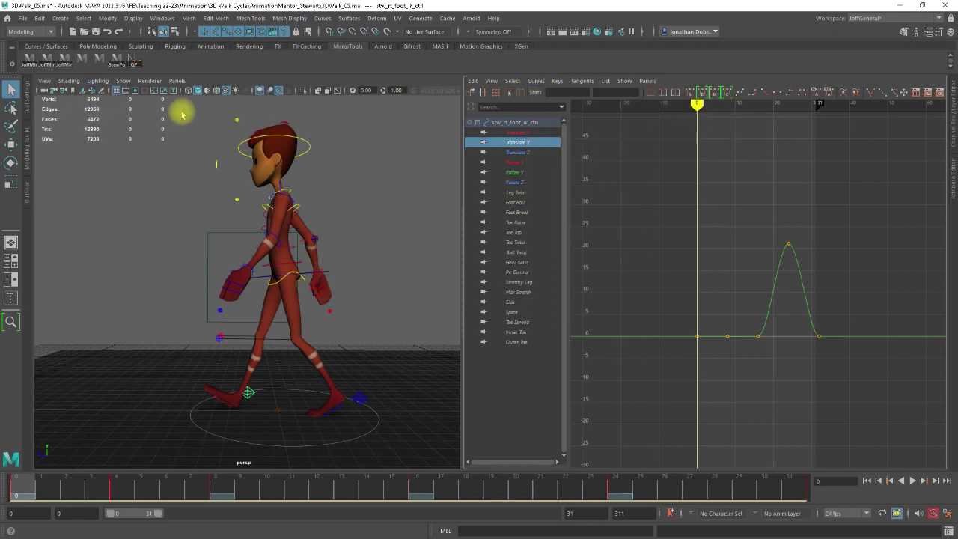
Open the Hotkey Editor
click(162, 19)
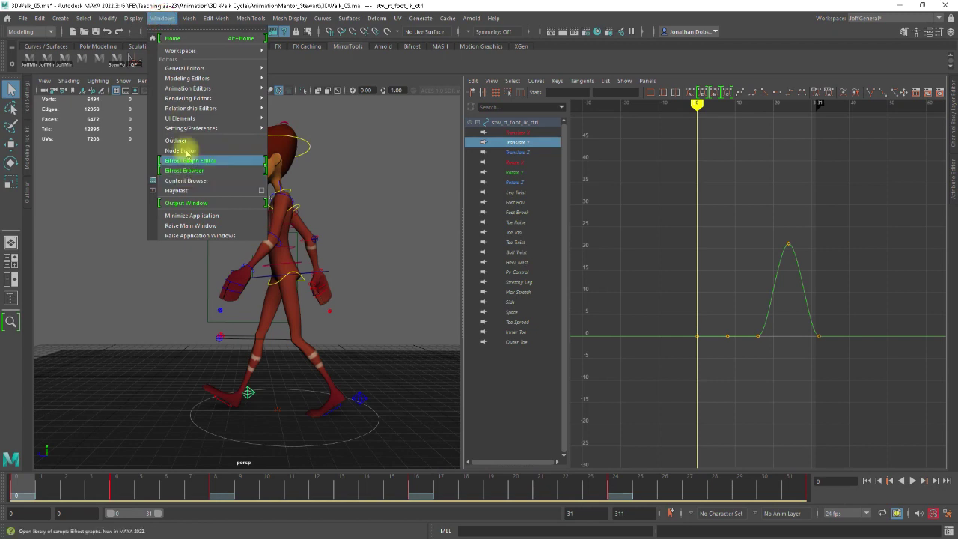
mouse_move(209, 120)
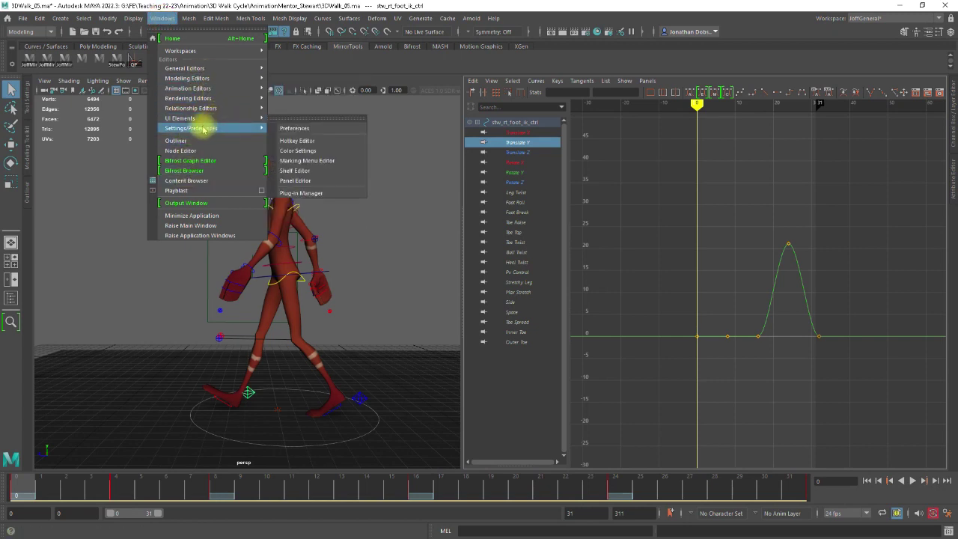
click(306, 140)
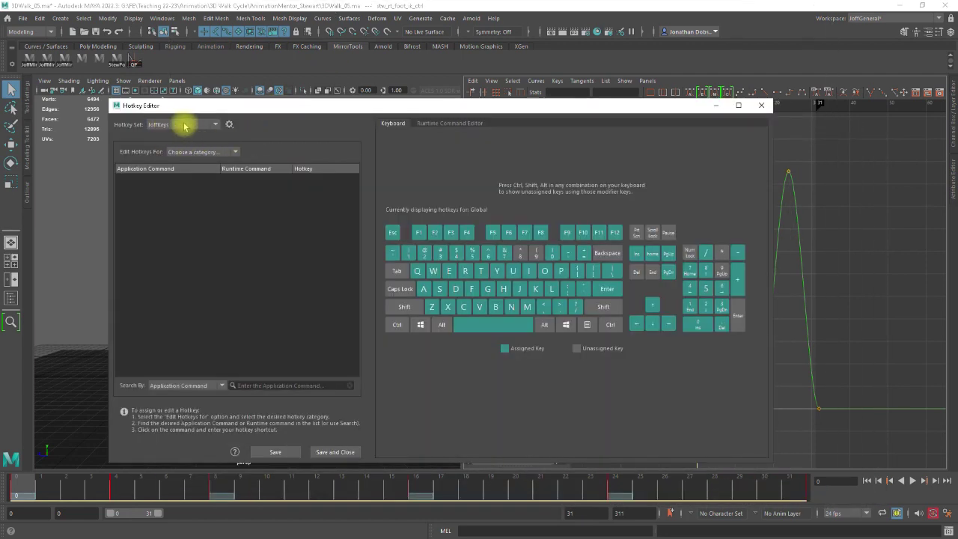
Look through the available hotkey sets, their management options and the categories of commands whose hotkeys can be edited
click(214, 126)
click(230, 125)
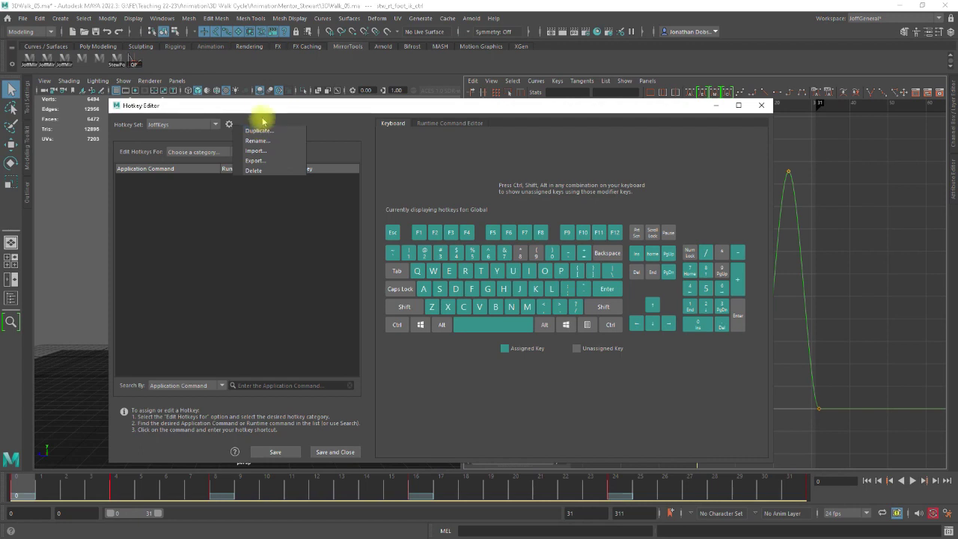
click(233, 113)
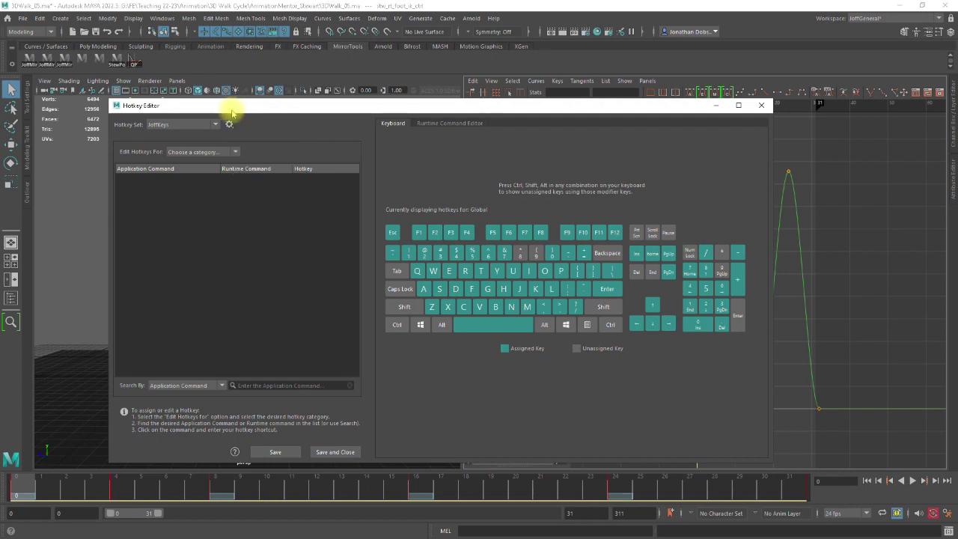
click(181, 126)
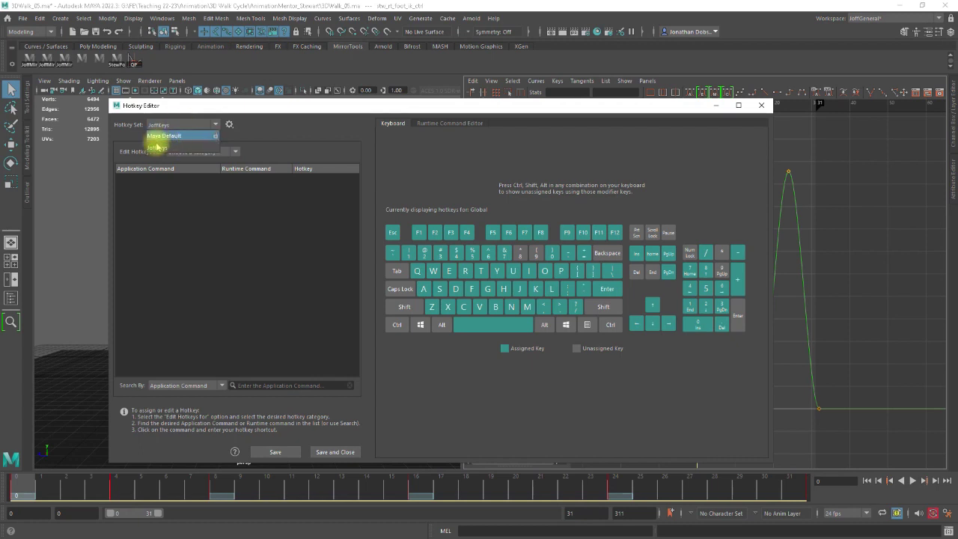
click(230, 110)
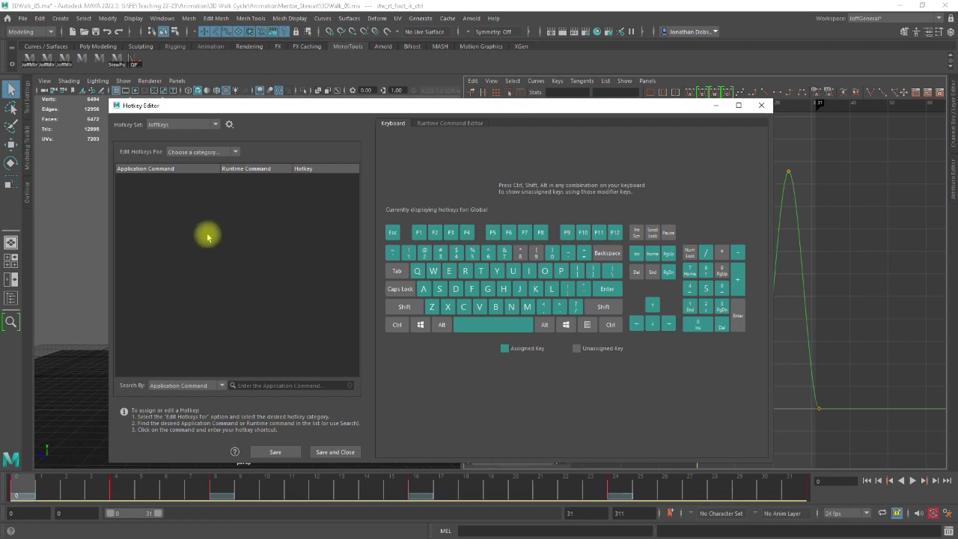
click(204, 152)
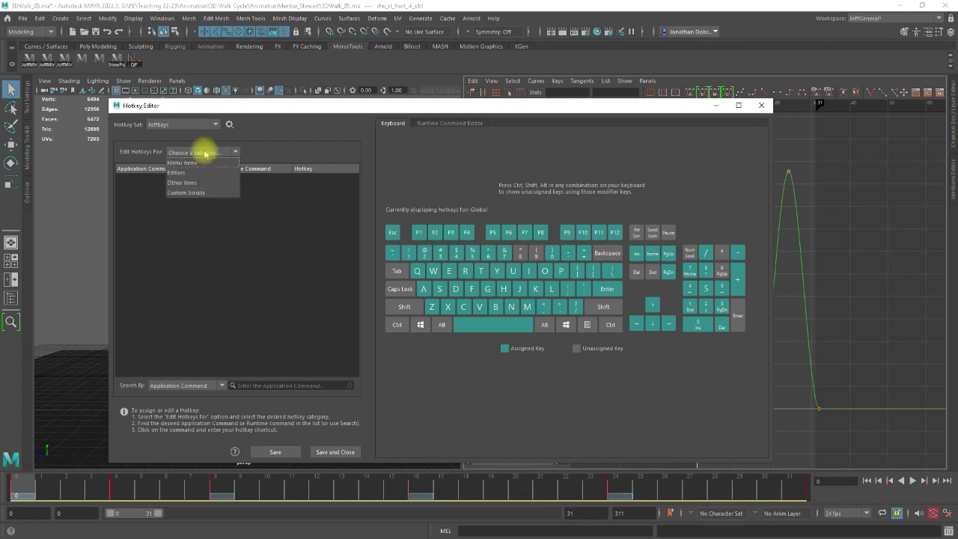
click(295, 152)
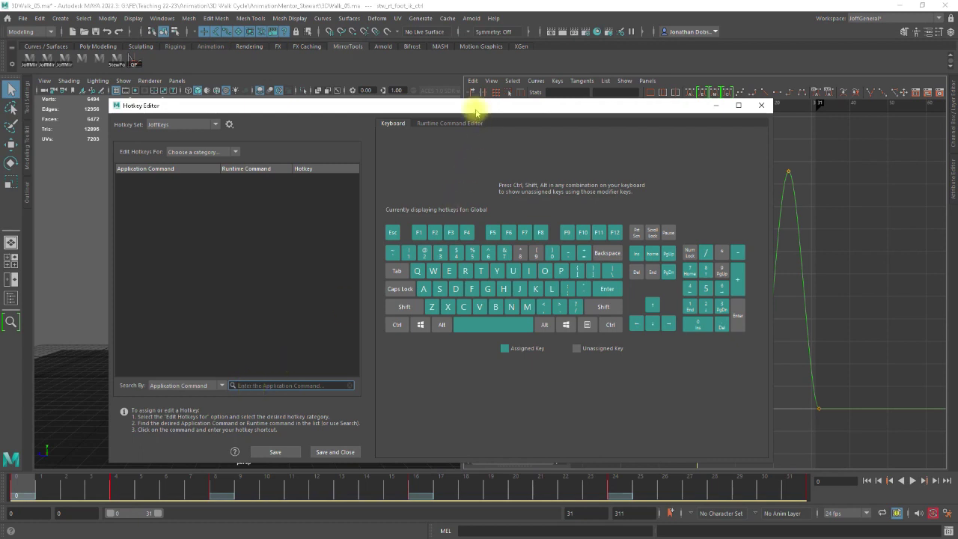
Check the names of the pre and post infinity commands among the Graph Editor's curve commands
drag(480, 132, 451, 256)
click(536, 80)
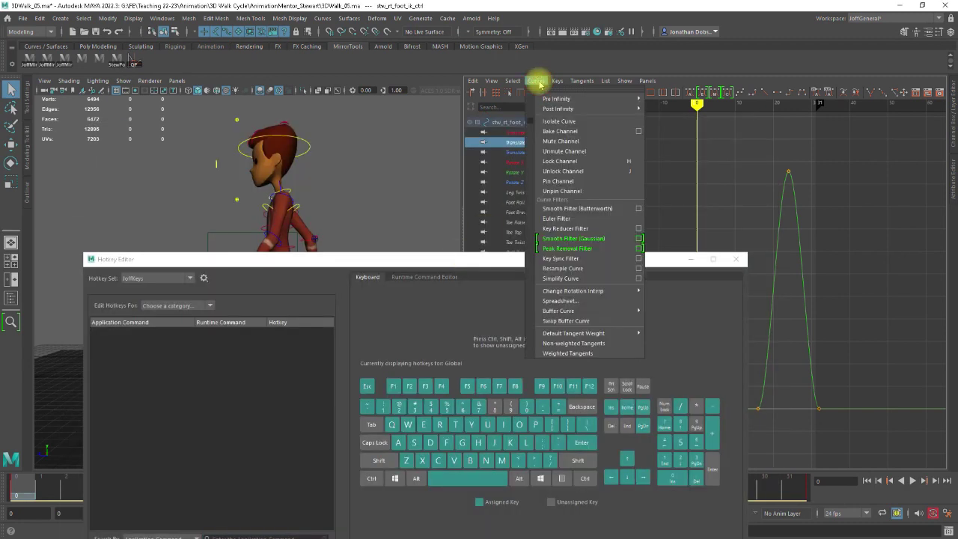
mouse_move(553, 99)
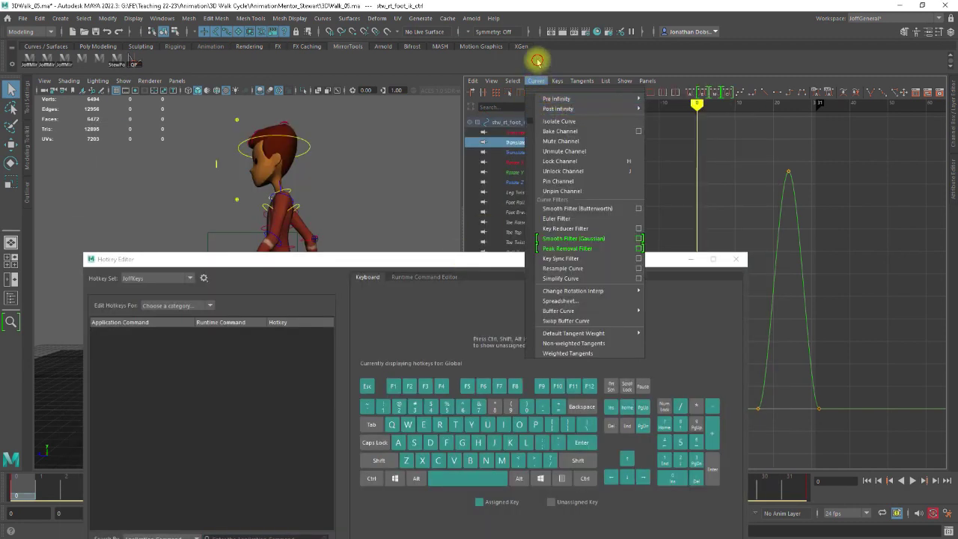
click(535, 80)
drag(420, 258, 437, 118)
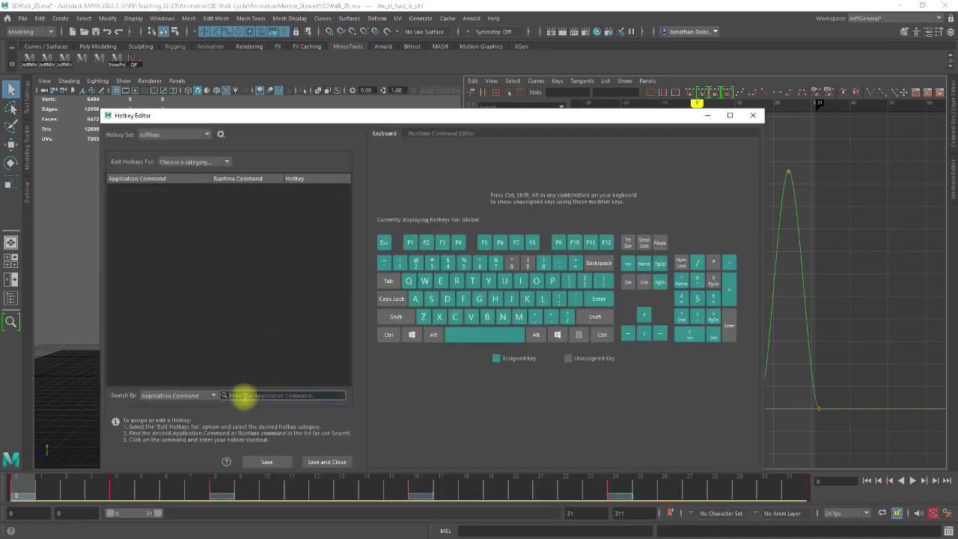
Find the Graph Editor's Pre Infinity Cycle command by searching for "pre infinity", assign it the [ hotkey and save
text(pre)
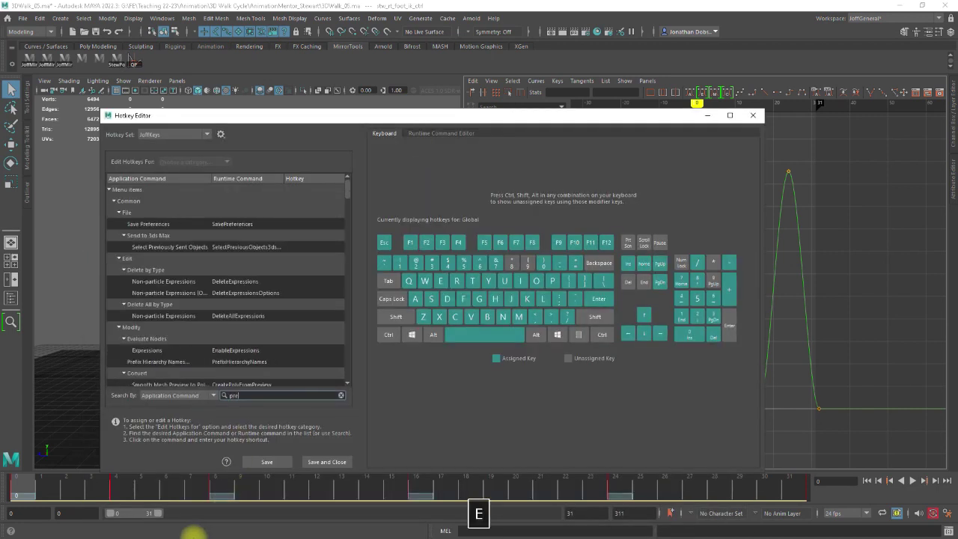
text( infinity)
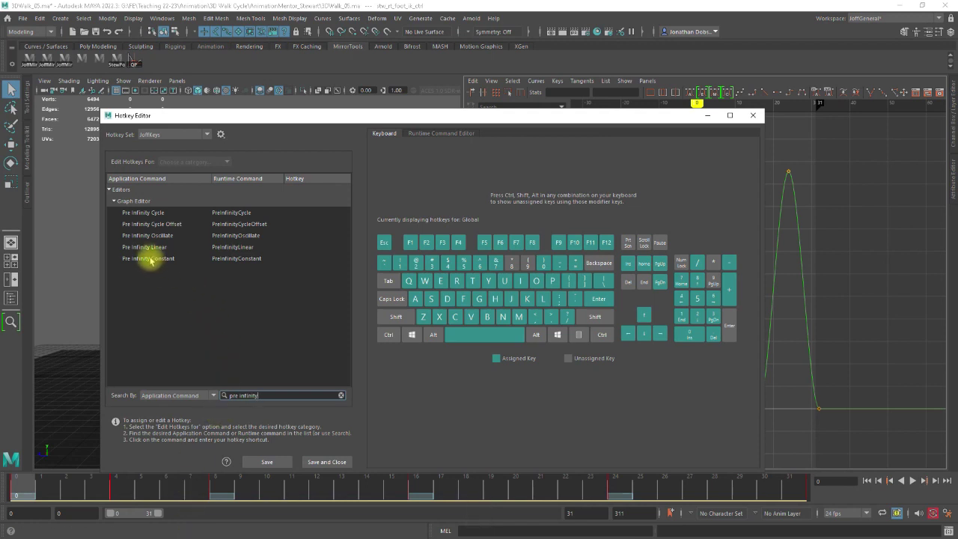
click(142, 212)
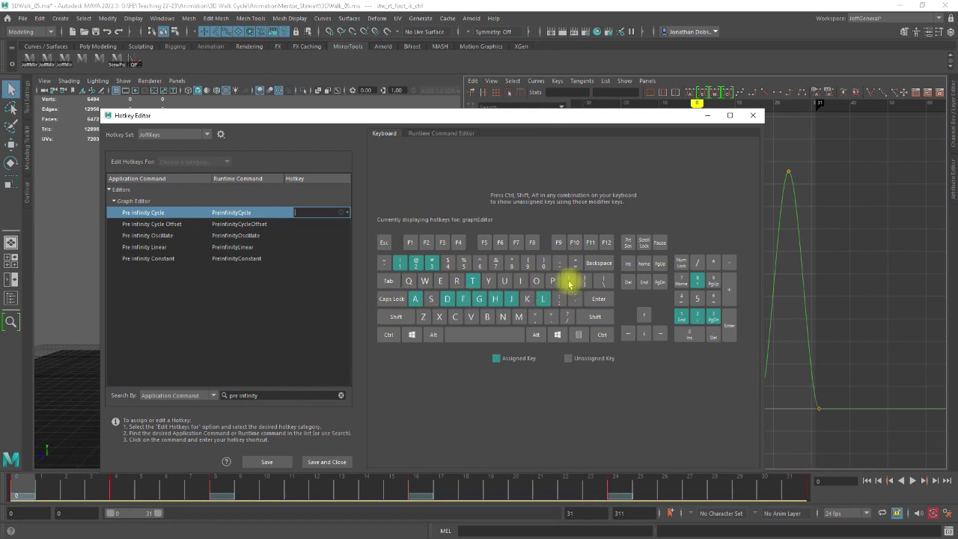
key(bracketleft)
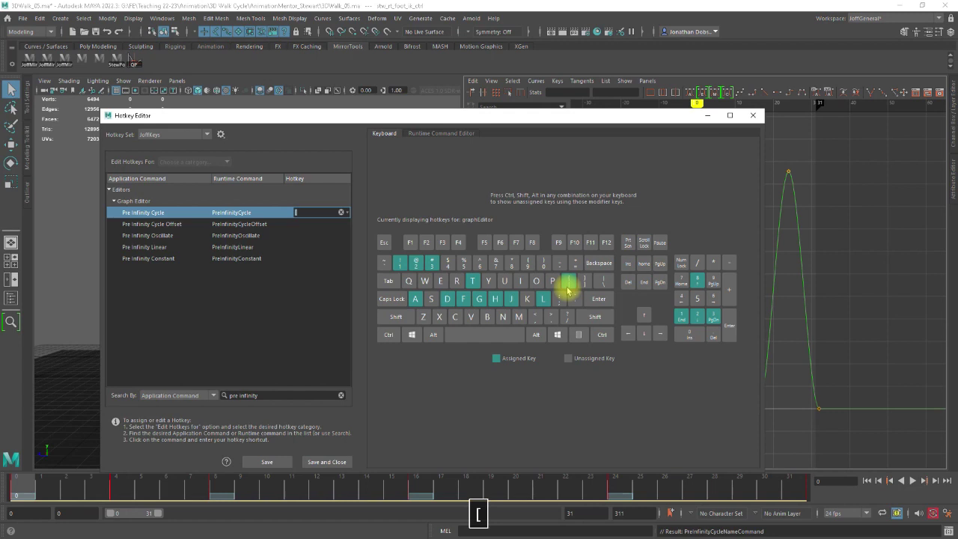
click(266, 462)
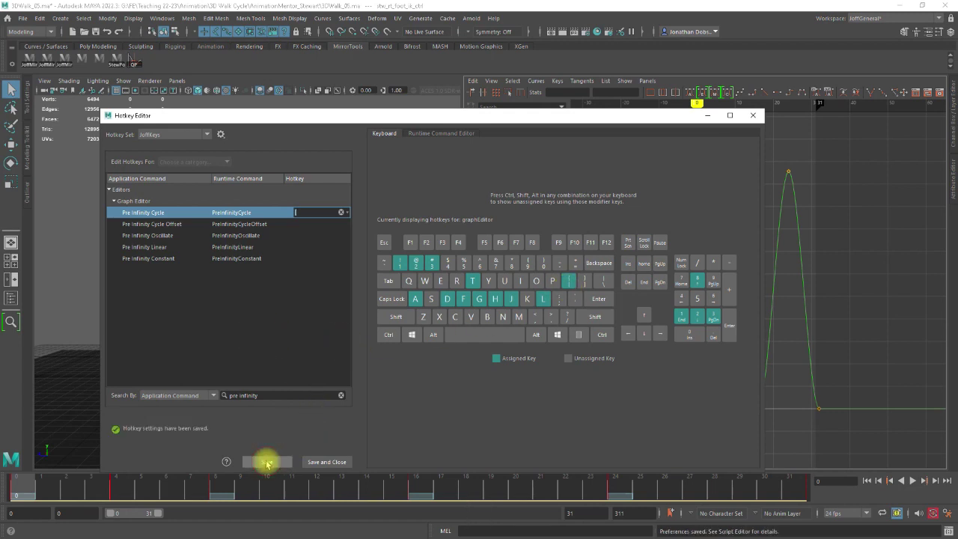
Search for "post infinity", assign the ] hotkey to the Post Infinity Cycle command, and save and close the Hotkey Editor
click(238, 396)
text(p)
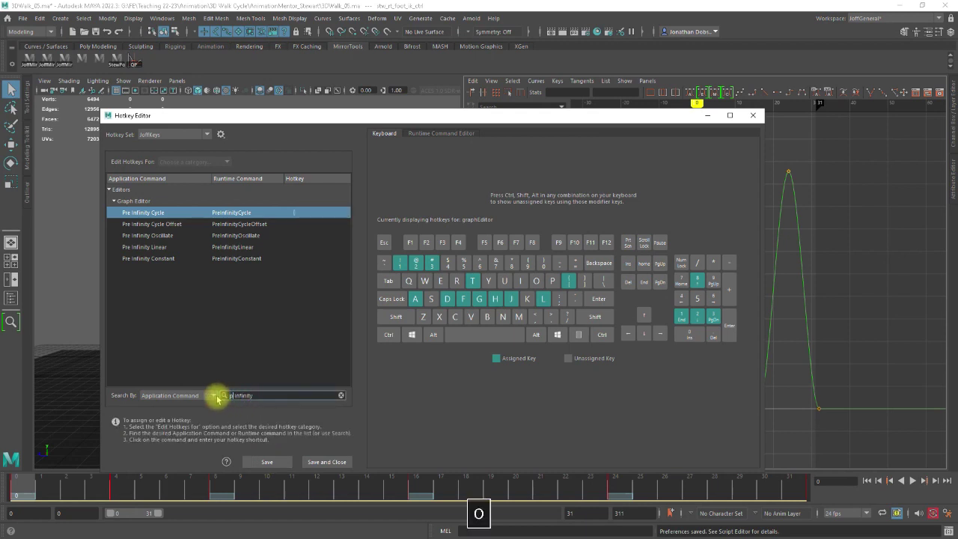
text(ost)
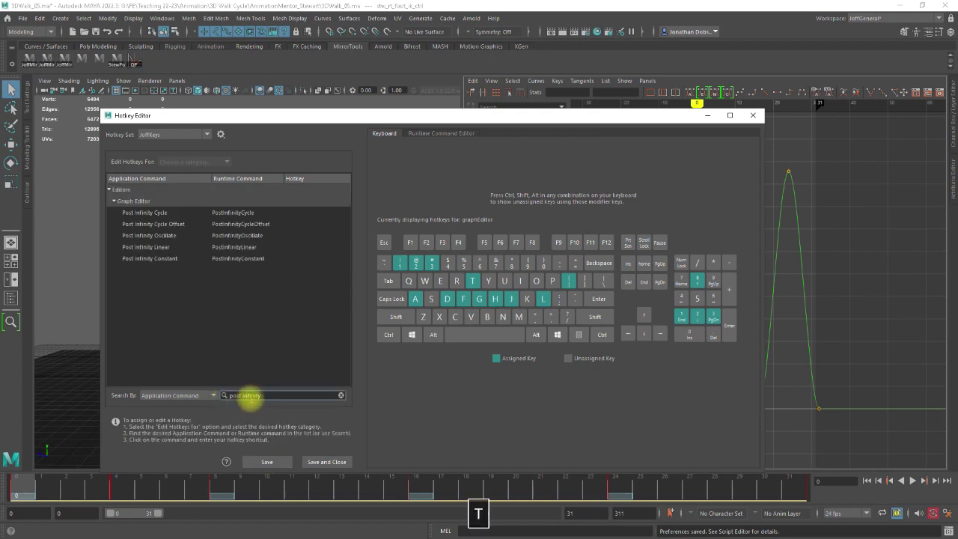
click(139, 213)
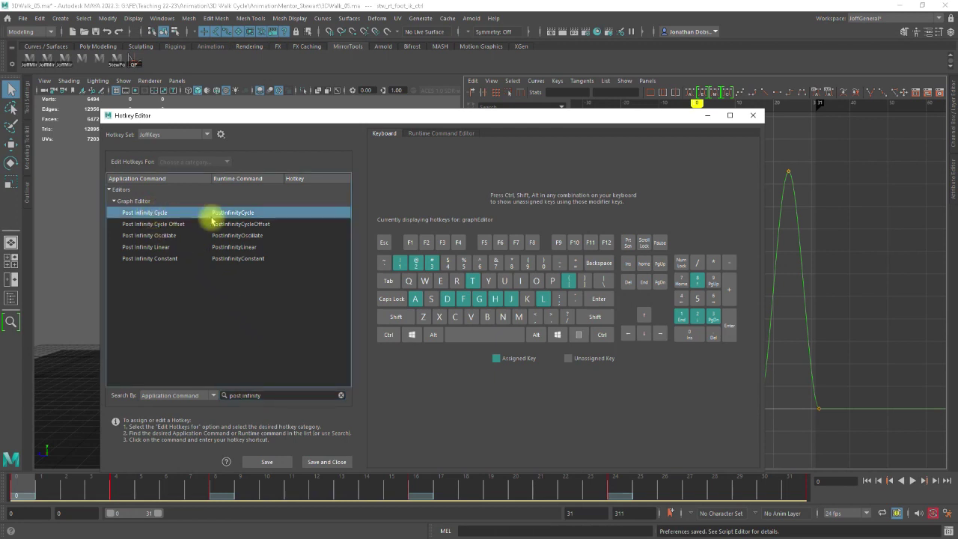
click(303, 213)
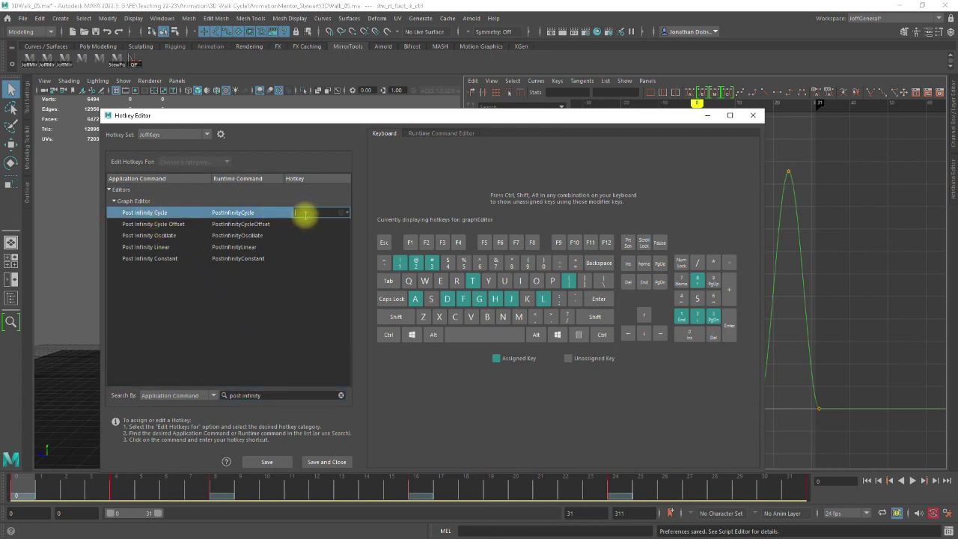
text(])
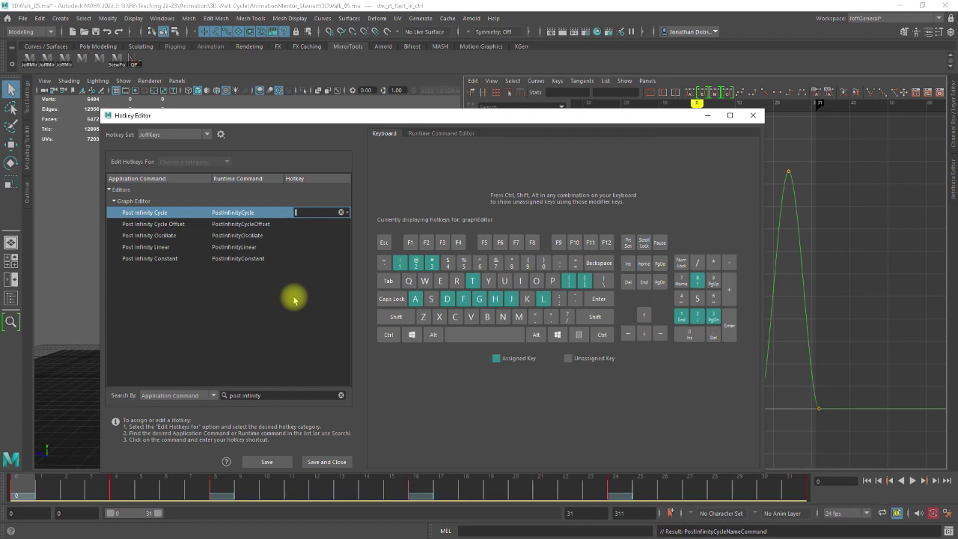
click(324, 462)
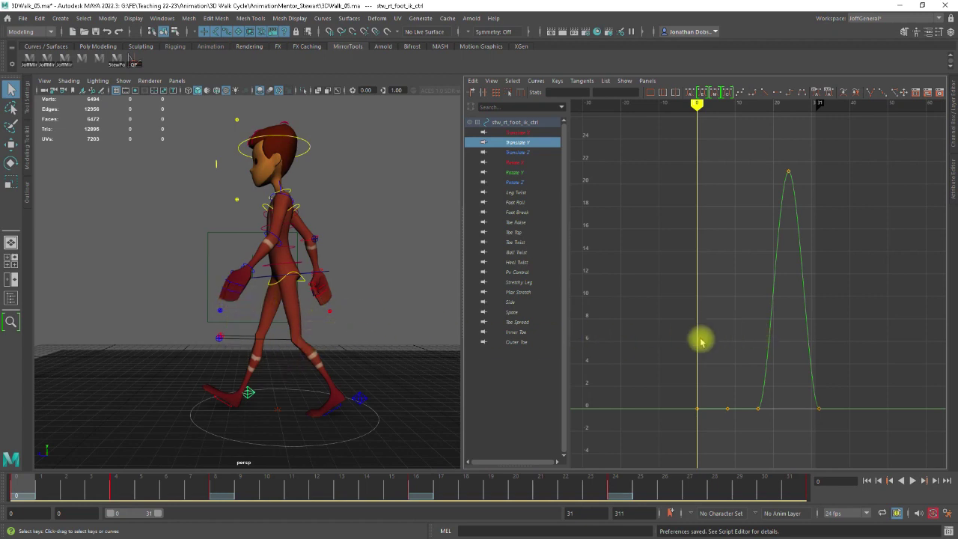
Set the right foot's Translate Y curve to Cycle for pre and post infinity, and delete its key at frame 8
scroll(725, 350, down, 2)
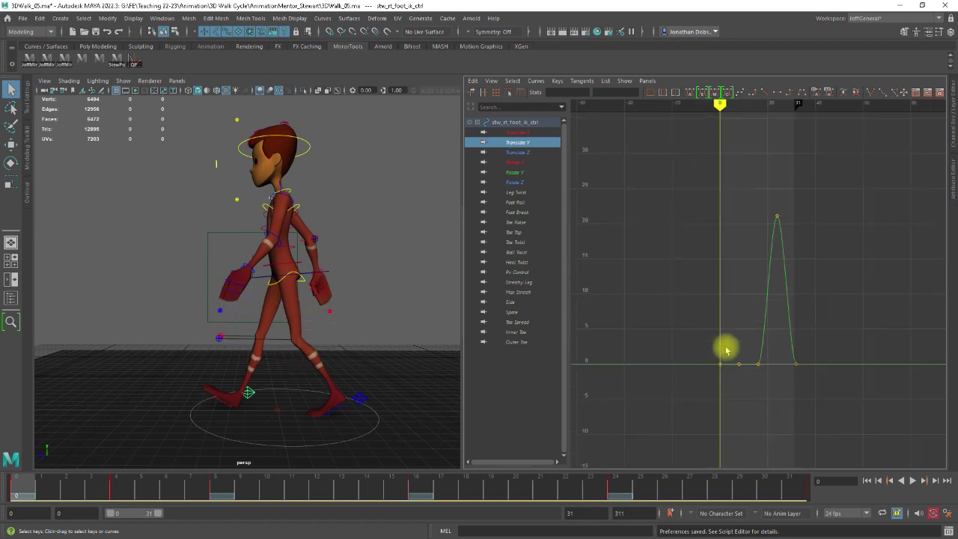
drag(688, 386, 862, 212)
key(bracketleft)
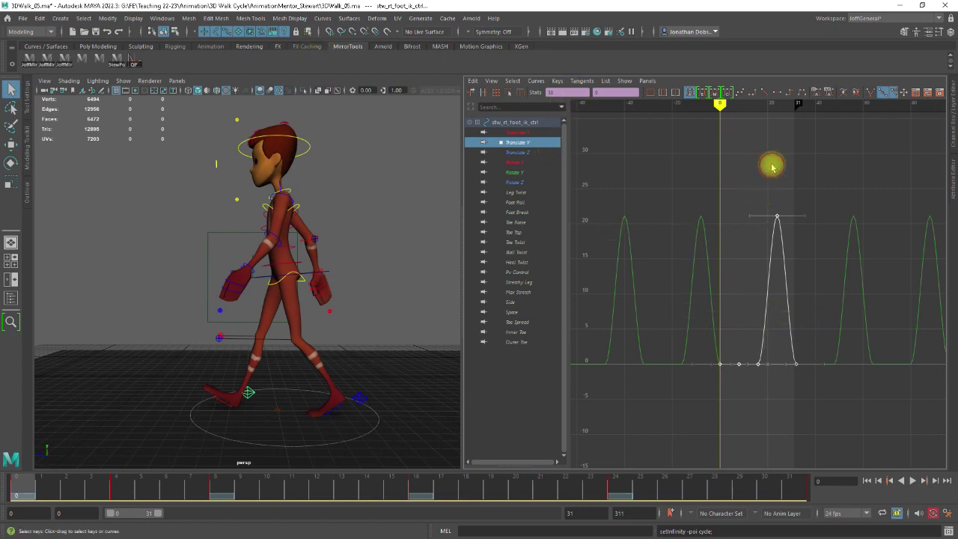
drag(774, 165, 753, 381)
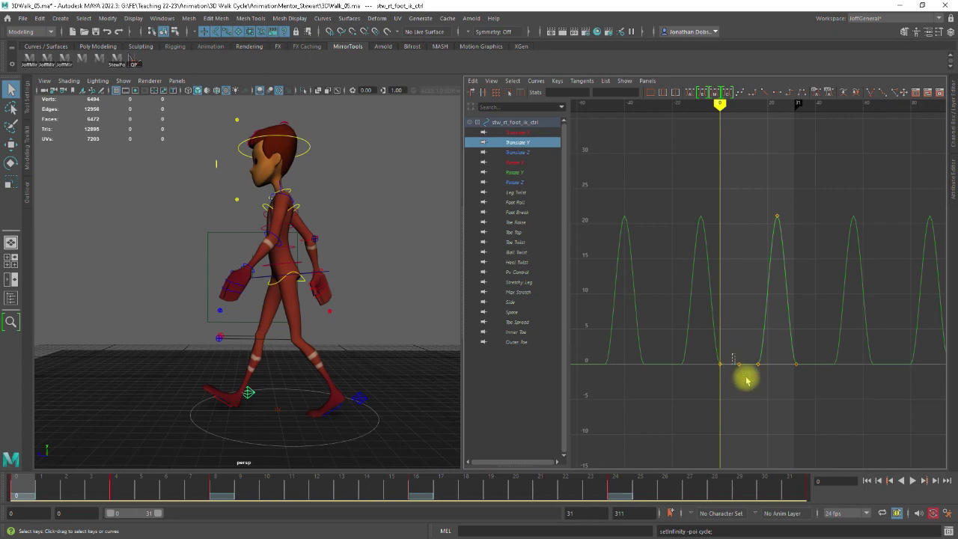
key(Delete)
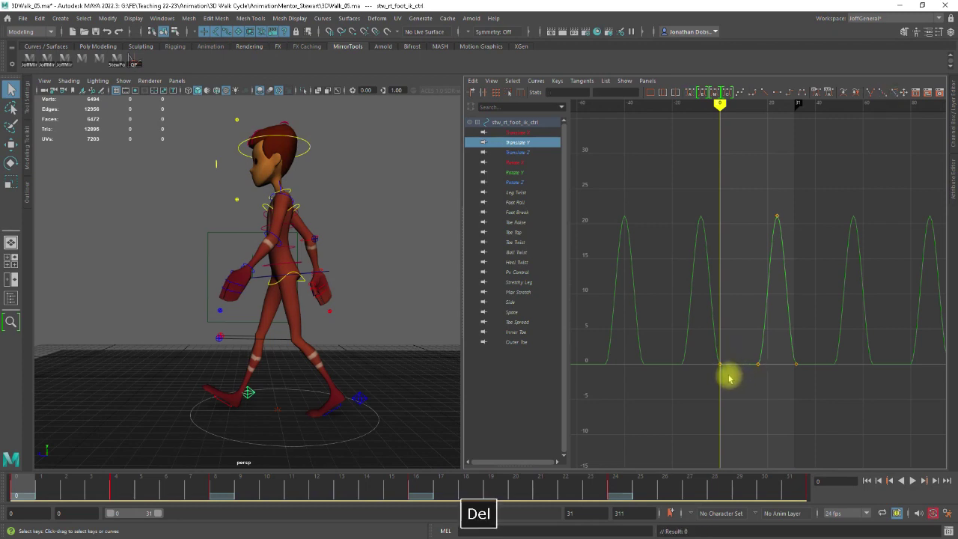
Display the right foot's Translate Z curve and set it to Cycle for pre and post infinity
click(518, 152)
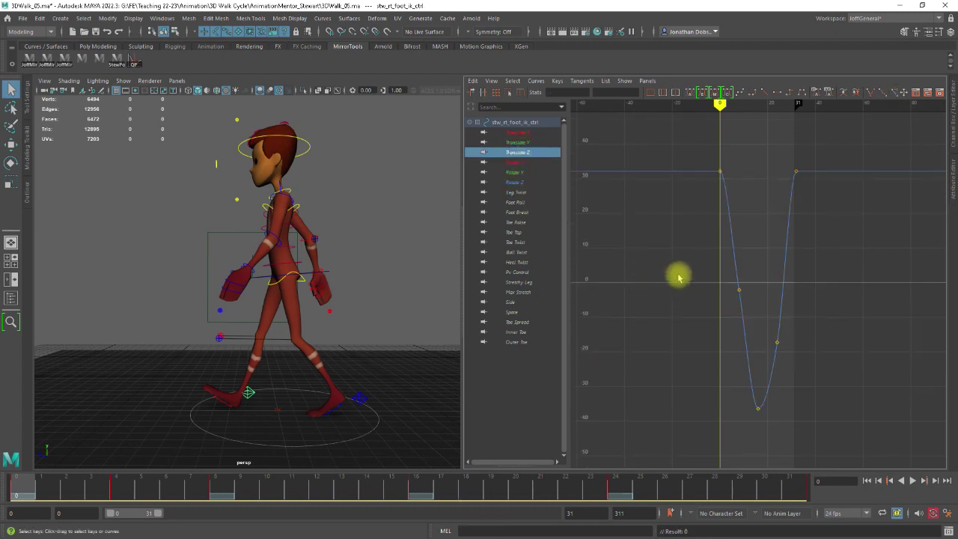
key(bracketright)
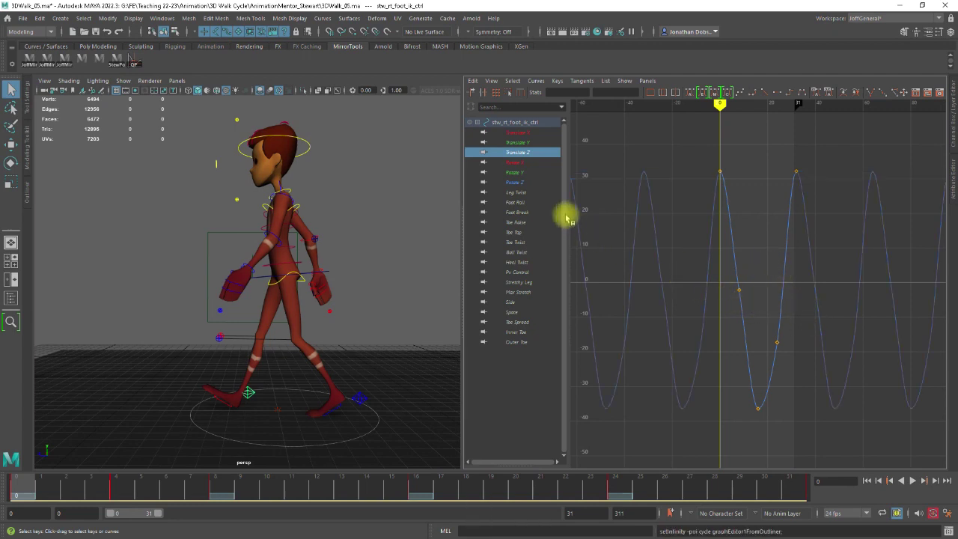
drag(751, 284, 725, 300)
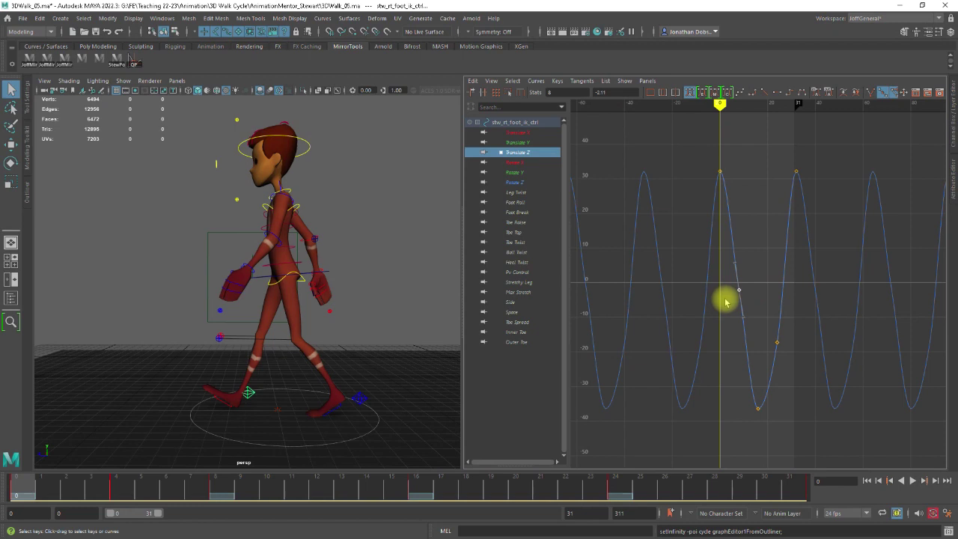
key(Delete)
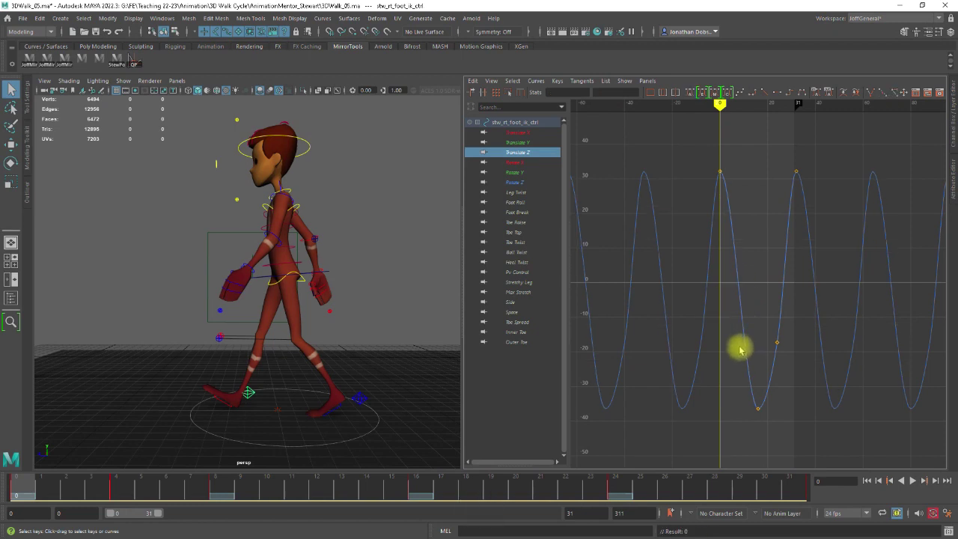
key(ctrl+z)
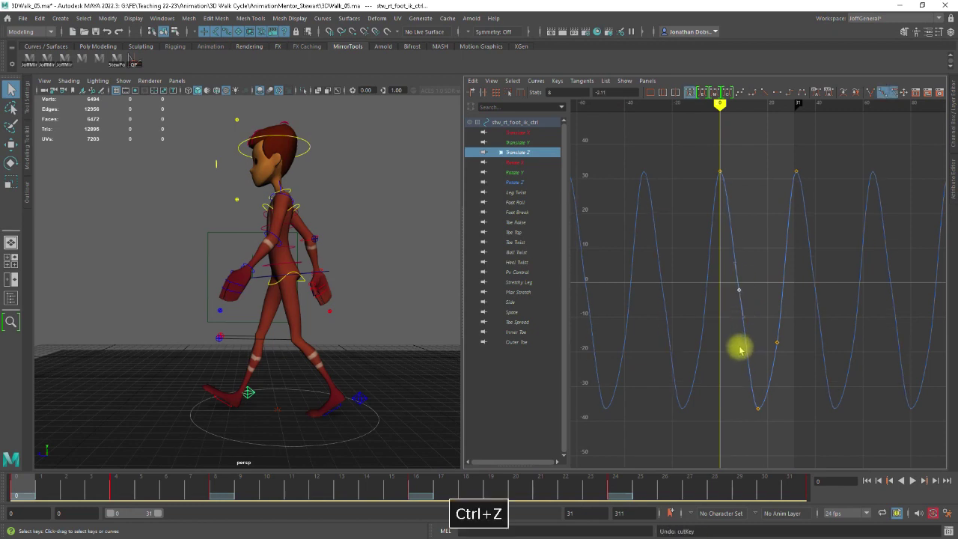
Set the right foot's Rotate X curve to Cycle for pre and post infinity, and delete its key at frame 8
click(513, 161)
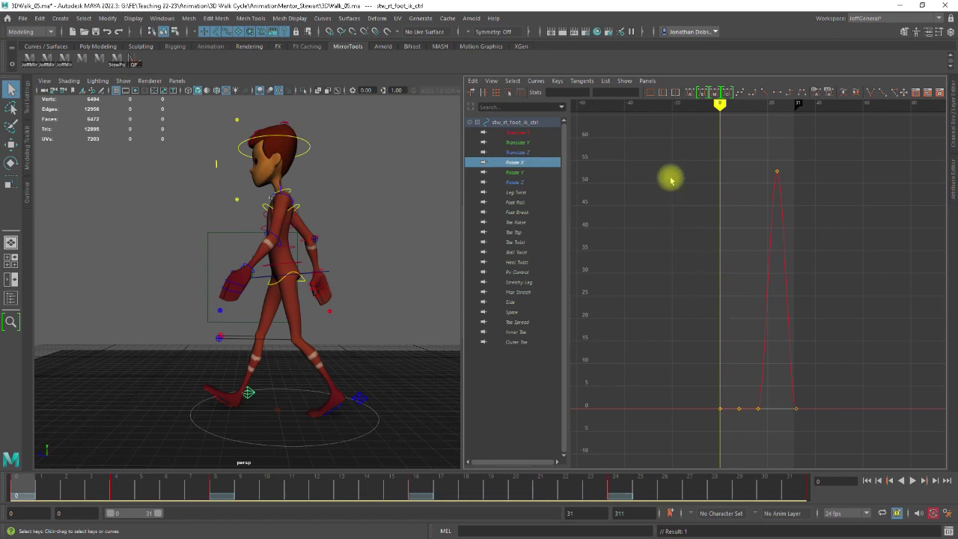
key(])
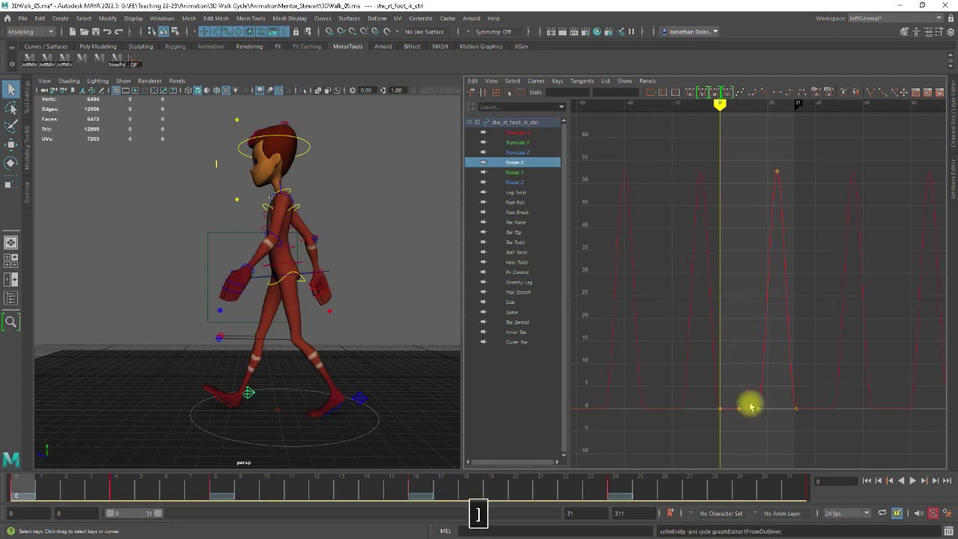
drag(732, 400, 750, 423)
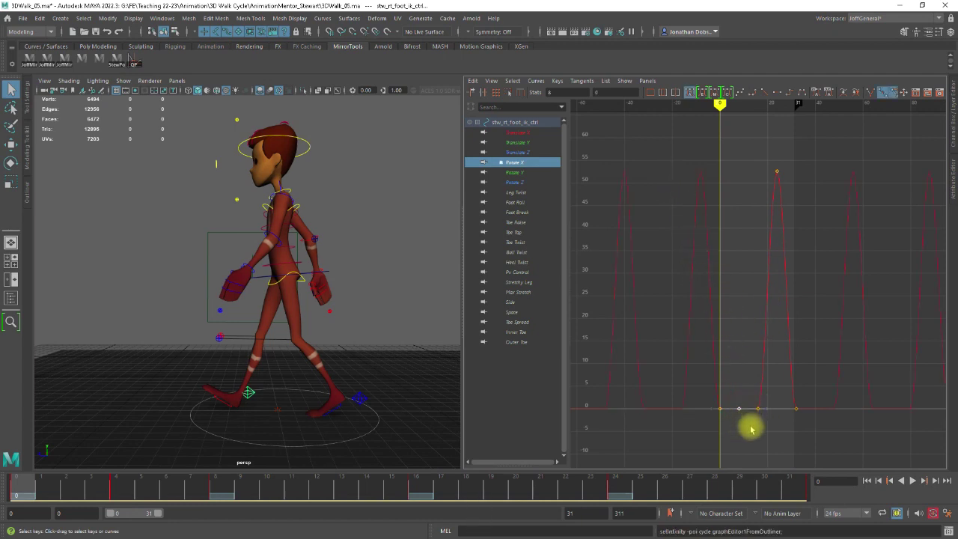
key(Delete)
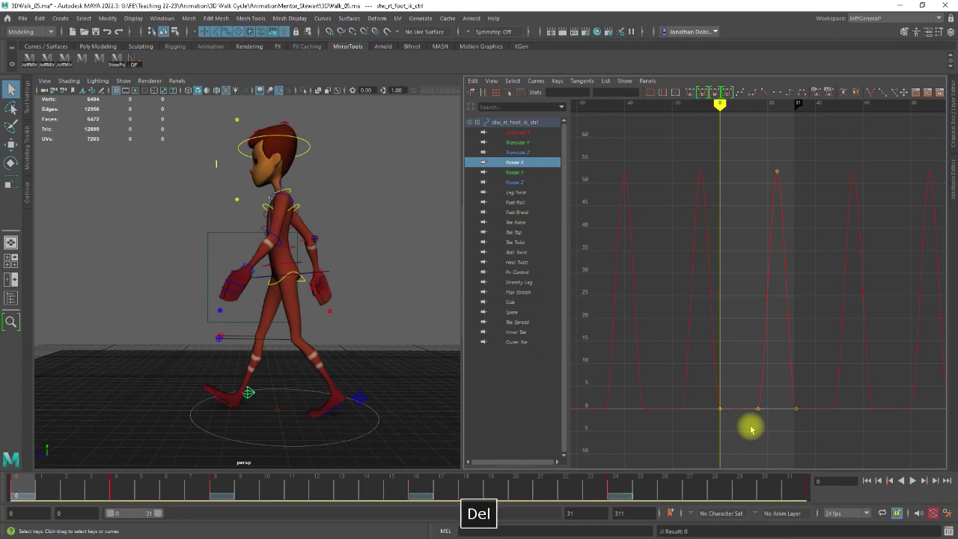
Look through the right foot's Rotate Y and Rotate Z curves, and set its Foot Roll curve to Cycle for pre and post infinity
click(525, 173)
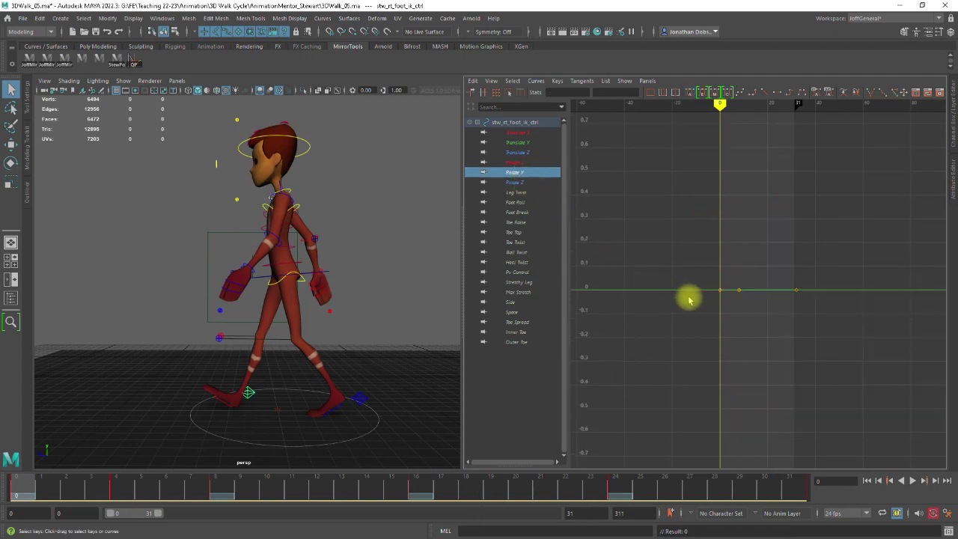
click(517, 183)
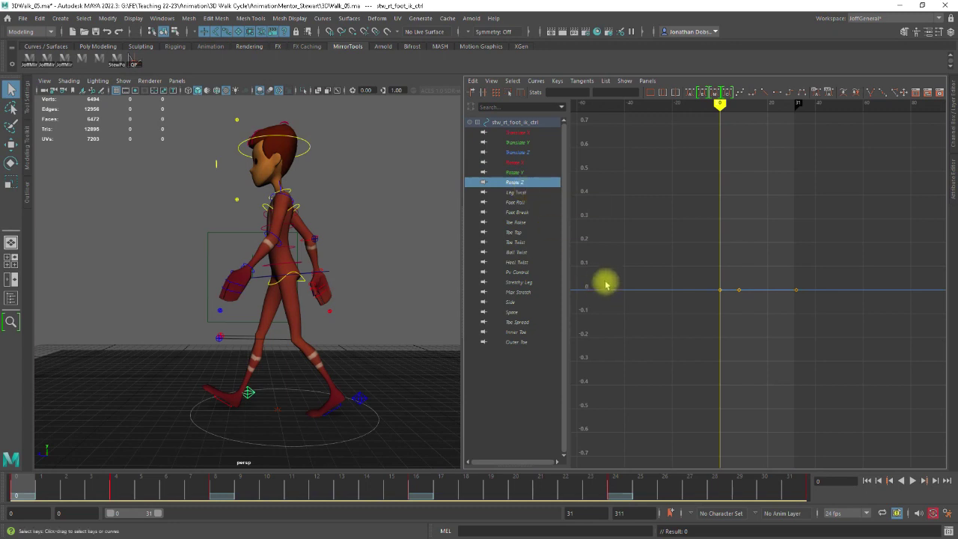
click(516, 202)
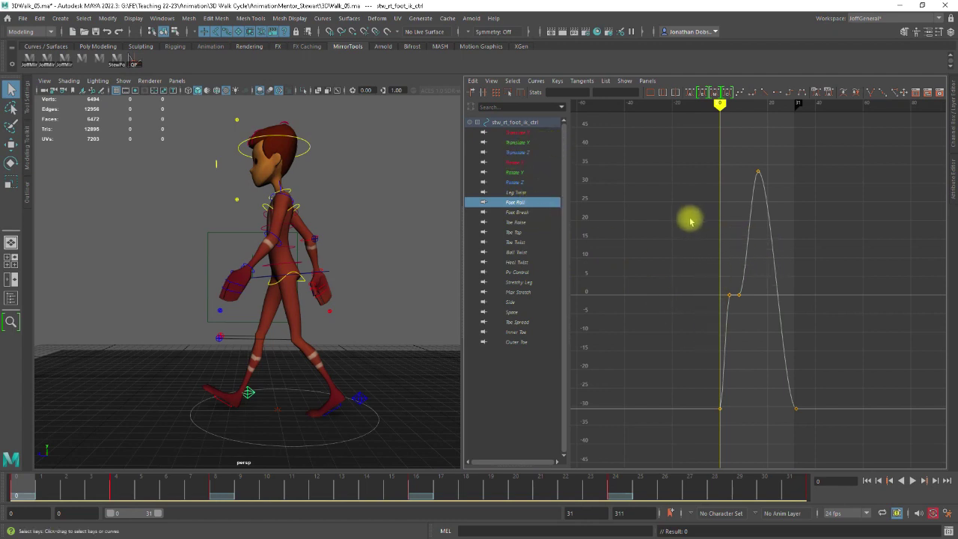
key(bracketright)
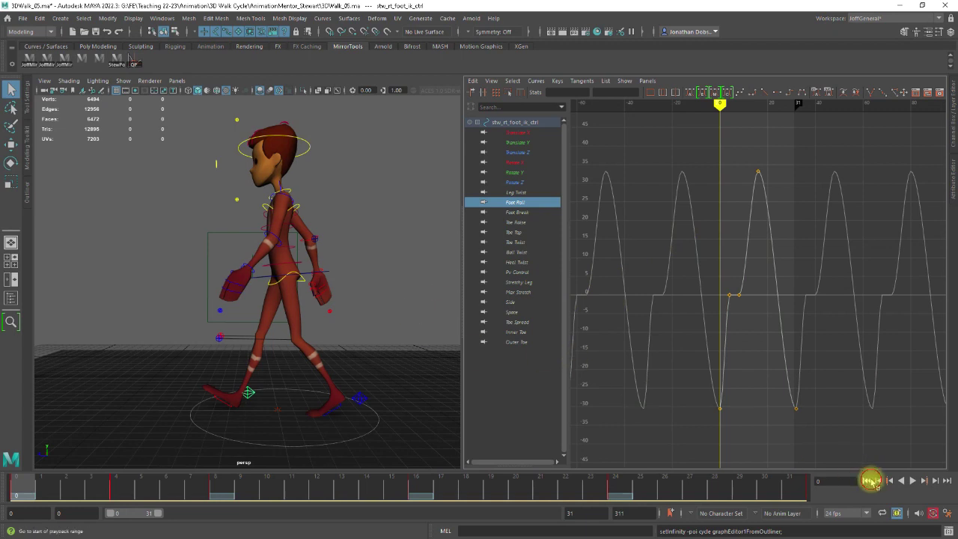
Play back the walk cycle, then select the COG control and scrub to frame 14 to examine the leg pose
click(912, 480)
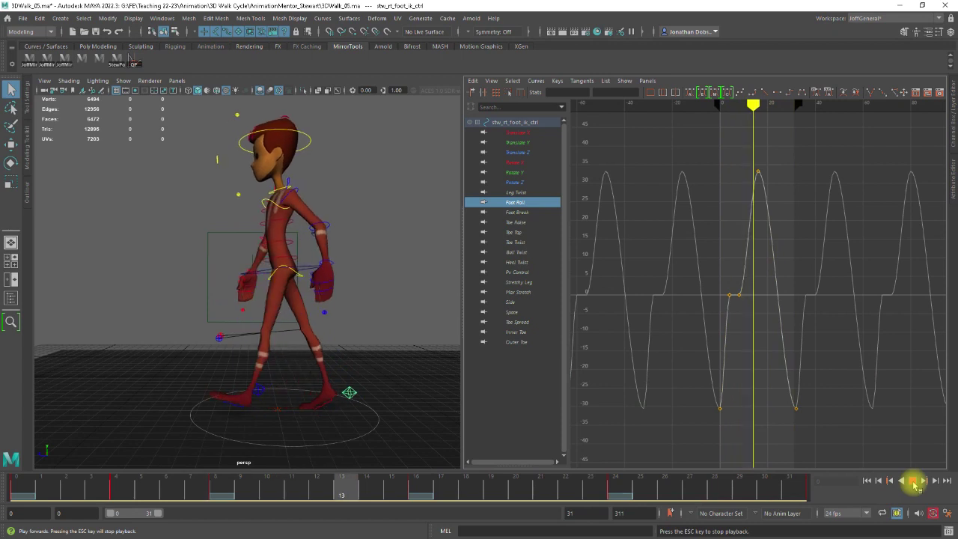
click(914, 480)
click(327, 268)
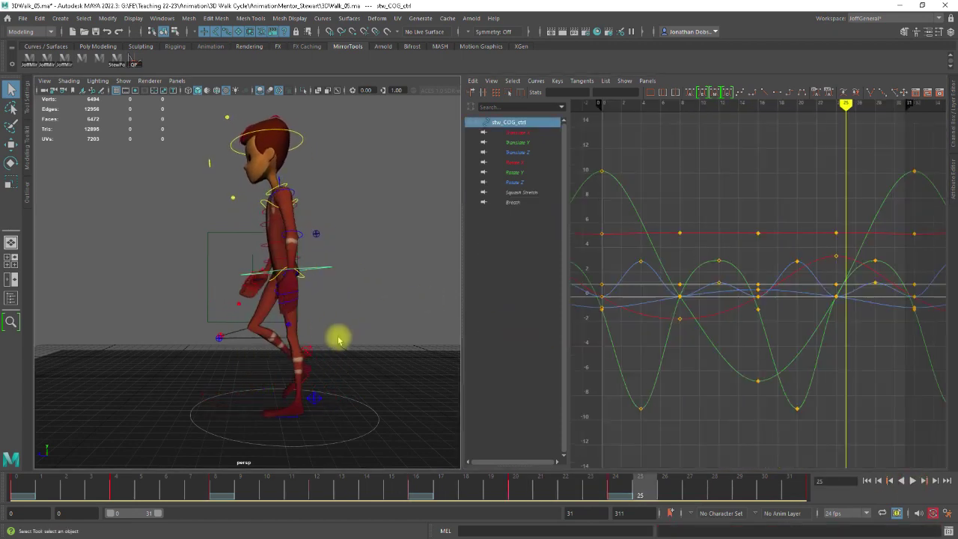
mouse_move(225, 481)
mouse_down()
mouse_move(17, 474)
mouse_move(118, 490)
mouse_move(369, 492)
mouse_up()
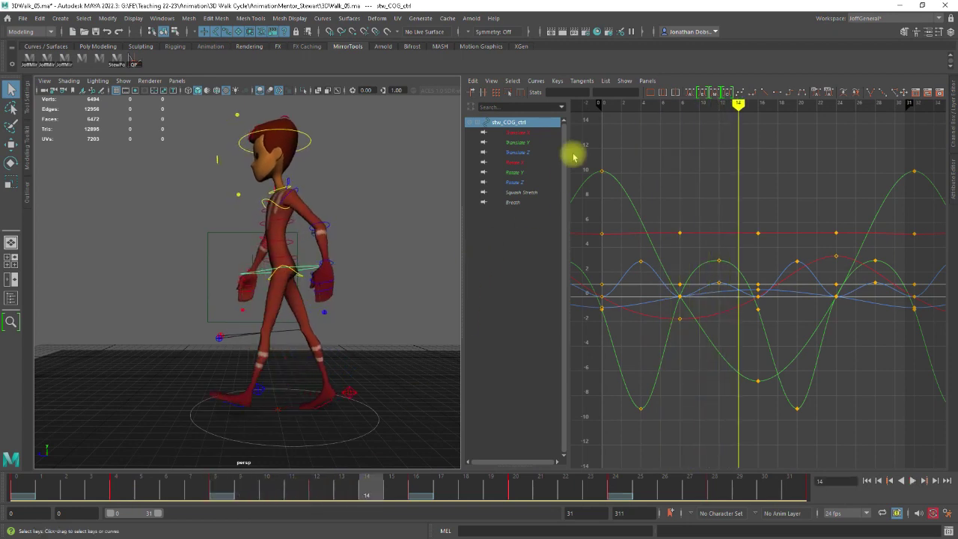
Lower the two peak keys of the COG's Translate Y curve, at frames 12 and 28, to about 2.1
click(518, 142)
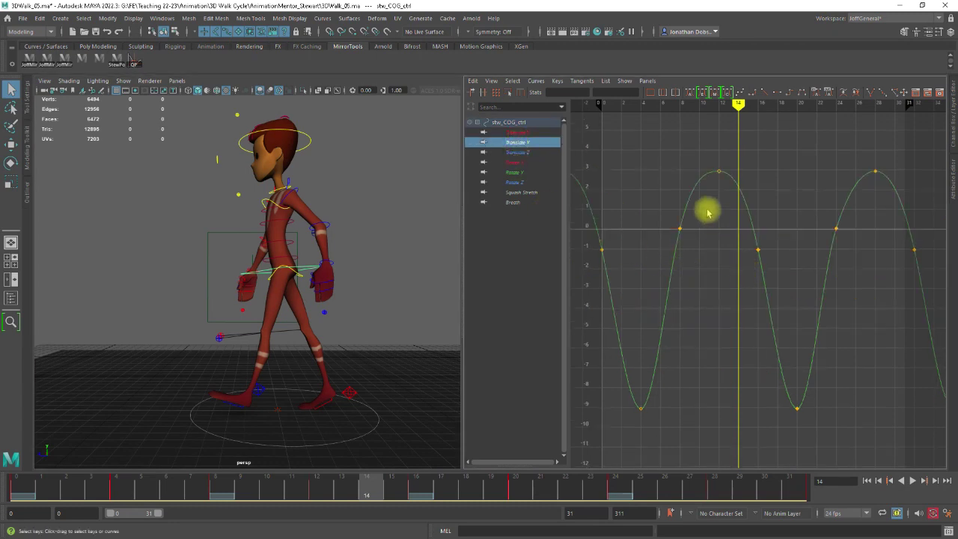
click(707, 157)
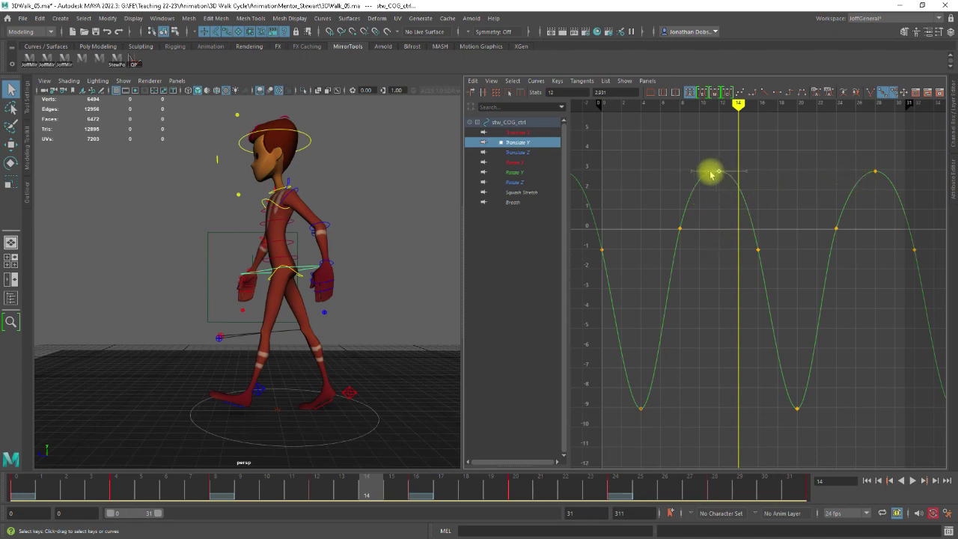
drag(718, 105, 727, 173)
scroll(733, 197, down, 2)
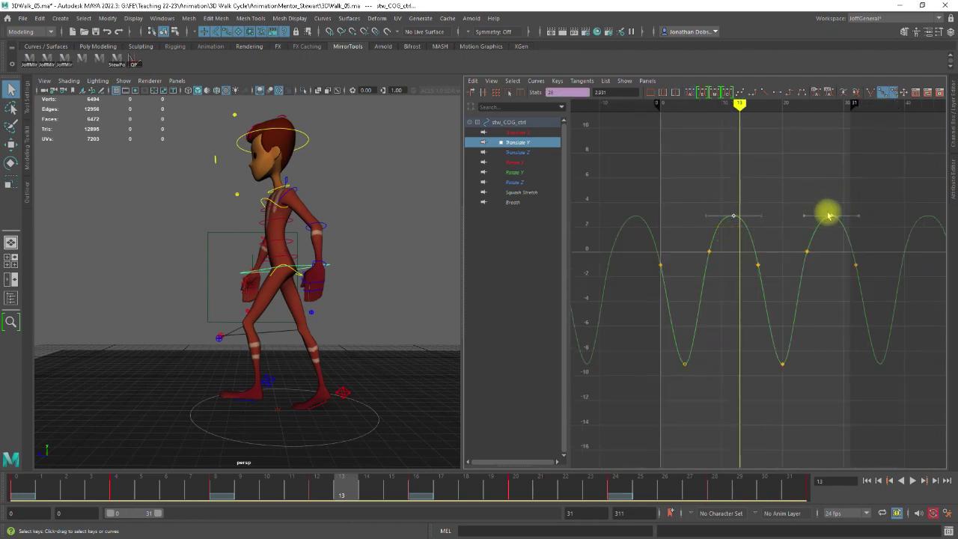
click(359, 488)
drag(355, 488, 362, 487)
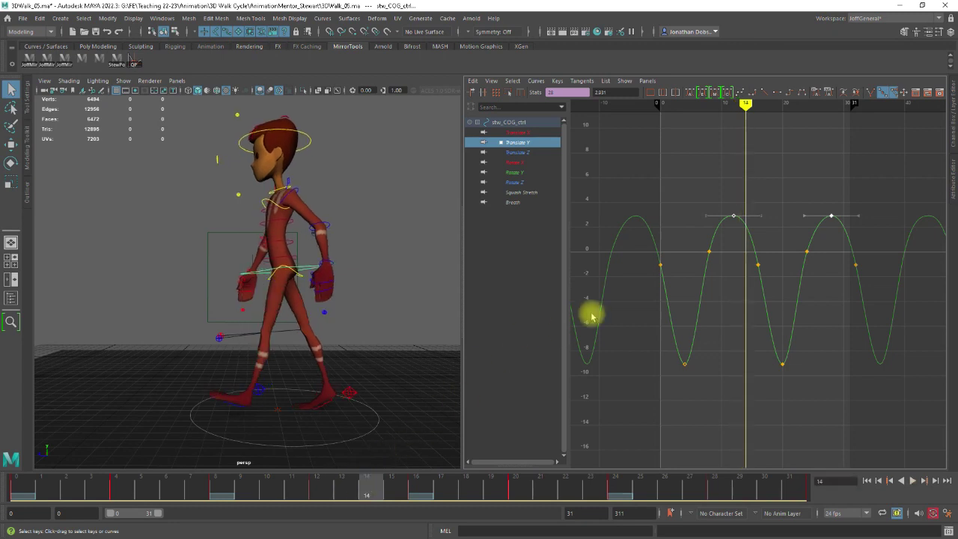
shift+middle_drag(733, 217, 734, 218)
shift+drag(716, 205, 759, 224)
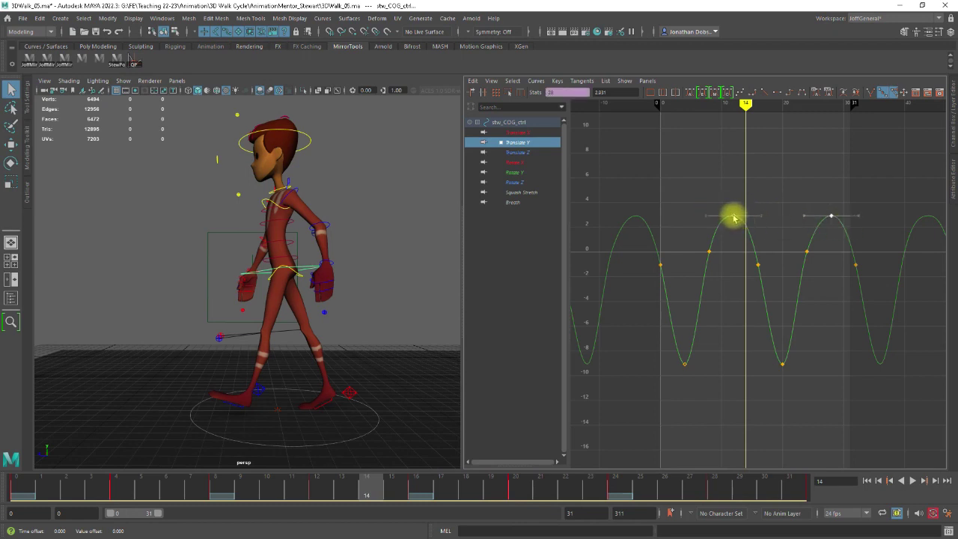
shift+middle_drag(733, 217, 732, 222)
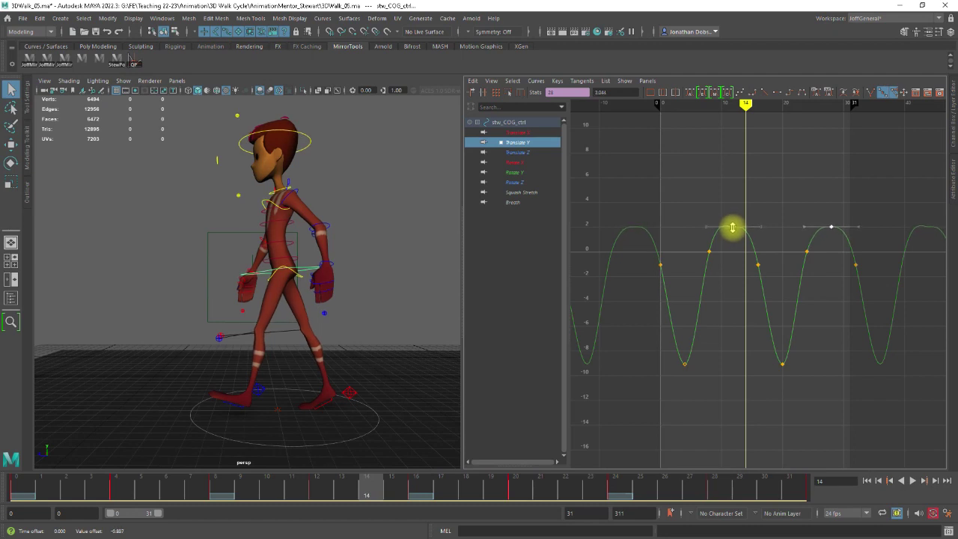
mouse_move(731, 229)
mouse_down()
mouse_move(732, 242)
mouse_move(732, 227)
mouse_up()
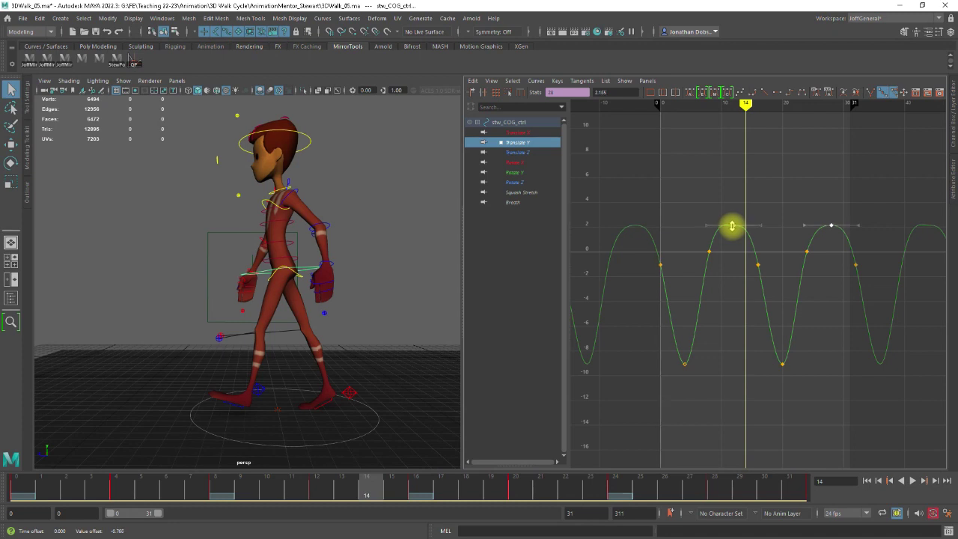
Play the walk cycle from frame 0 to review the body's up-and-down motion
mouse_move(227, 487)
mouse_down()
mouse_move(669, 516)
mouse_move(11, 502)
mouse_move(342, 533)
mouse_move(686, 534)
mouse_move(17, 520)
mouse_up()
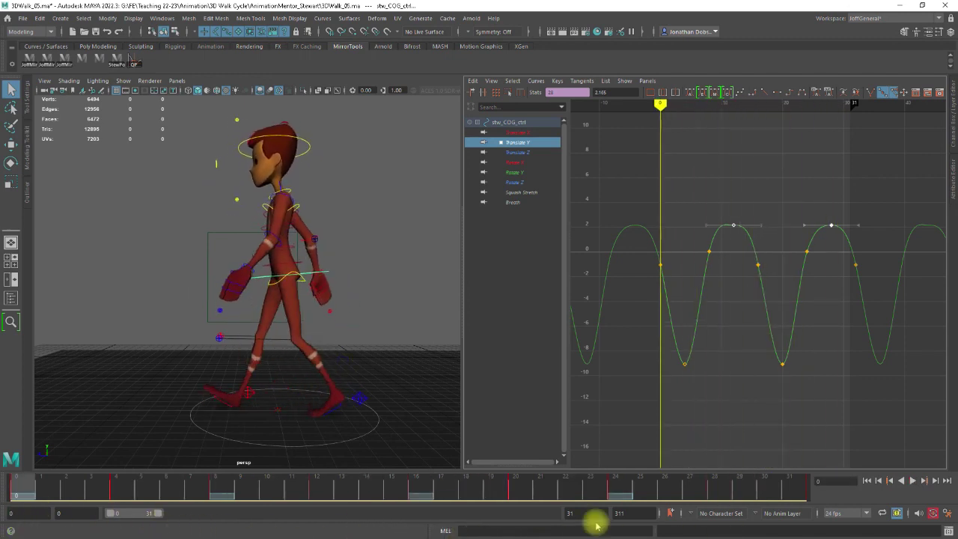
click(914, 481)
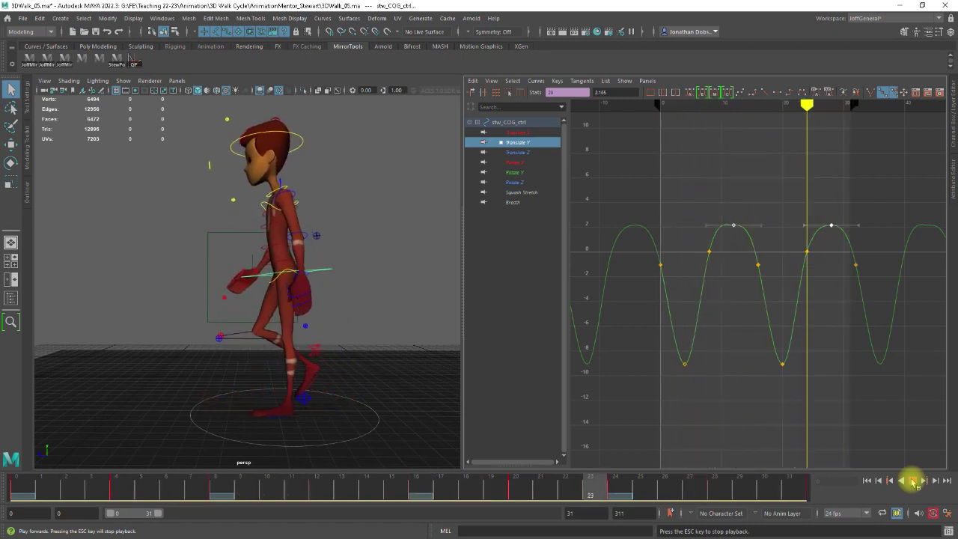
click(914, 481)
click(709, 252)
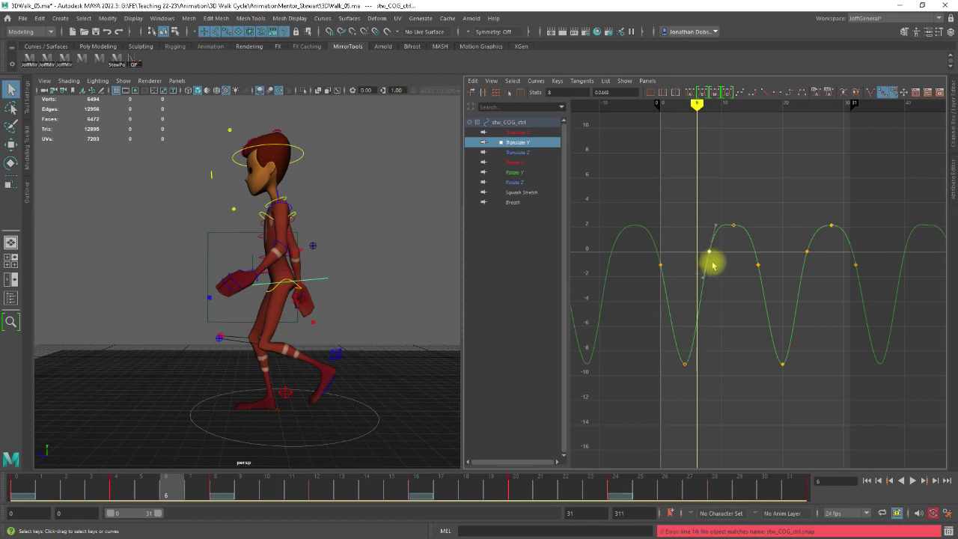
shift+middle_drag(709, 252, 709, 266)
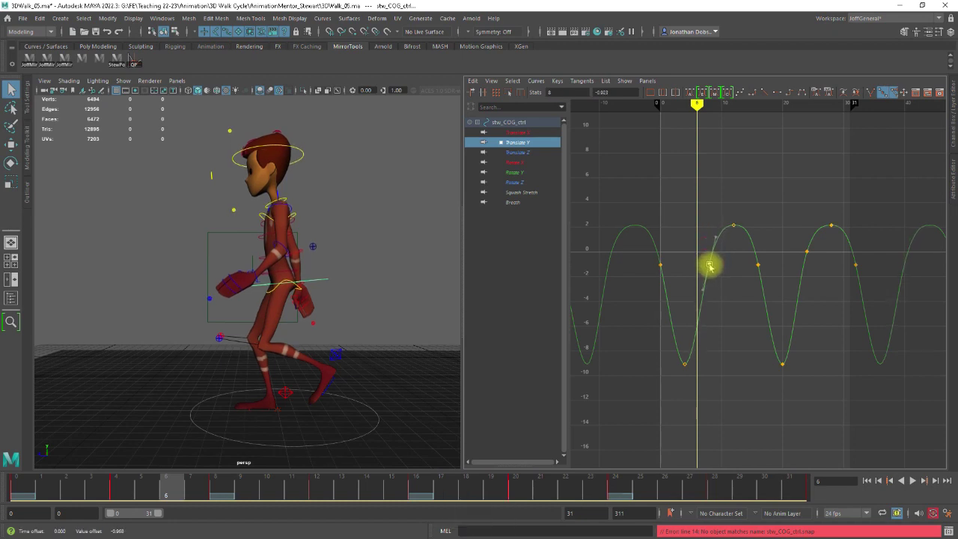
key(ctrl+z)
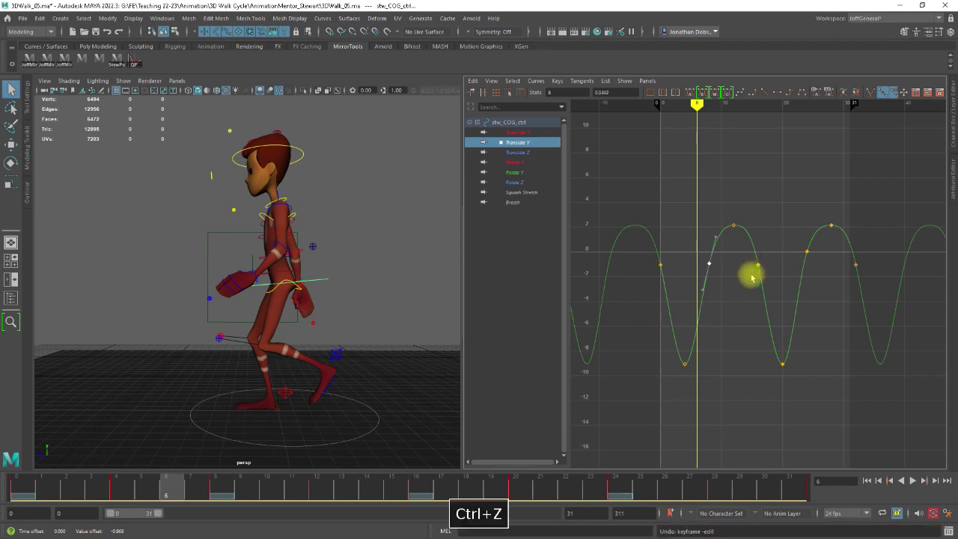
Lower the COG's Translate Y keys at frames 8 and 24 to about -1.1, and those at frames 0 and 16 to about -2.1
drag(701, 242, 818, 261)
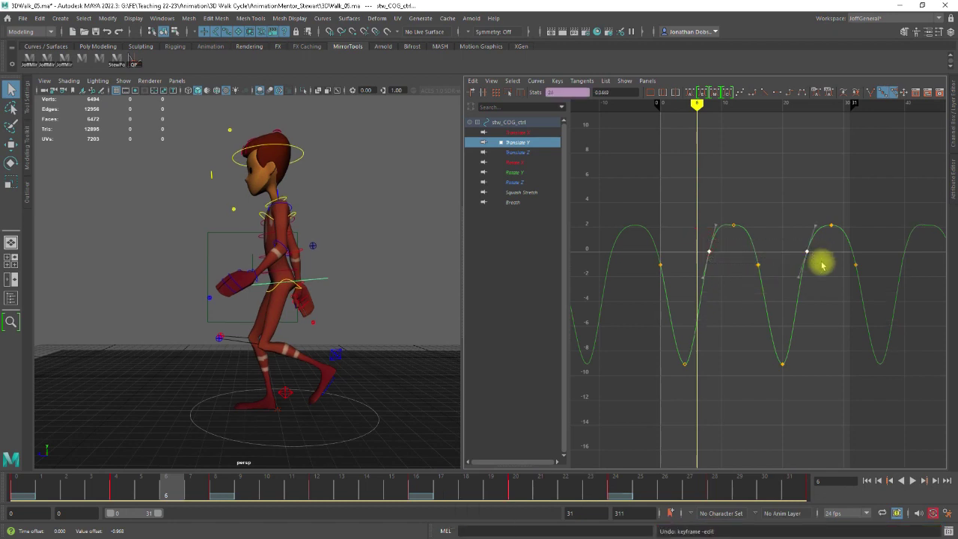
shift+middle_drag(709, 254, 707, 264)
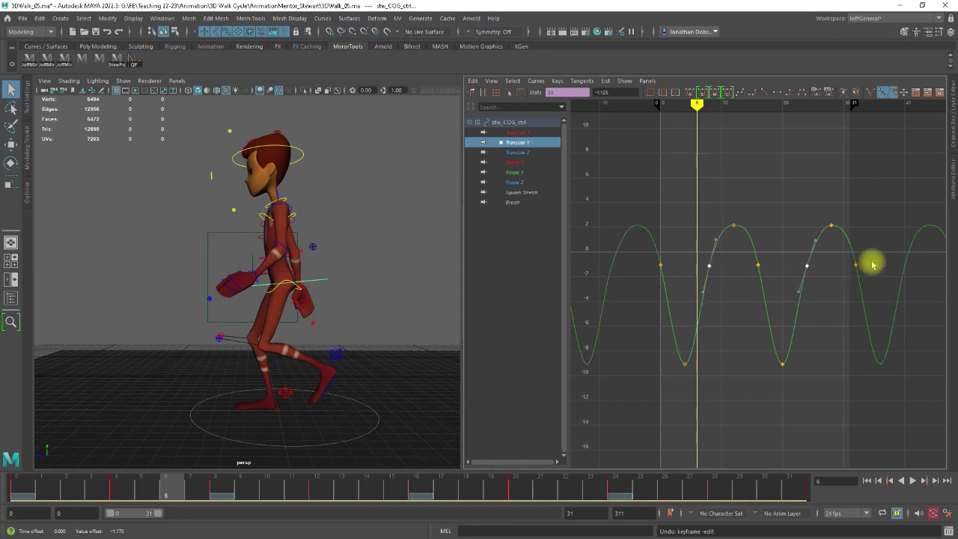
click(661, 264)
shift+drag(741, 279, 758, 265)
shift+middle_drag(757, 266, 757, 272)
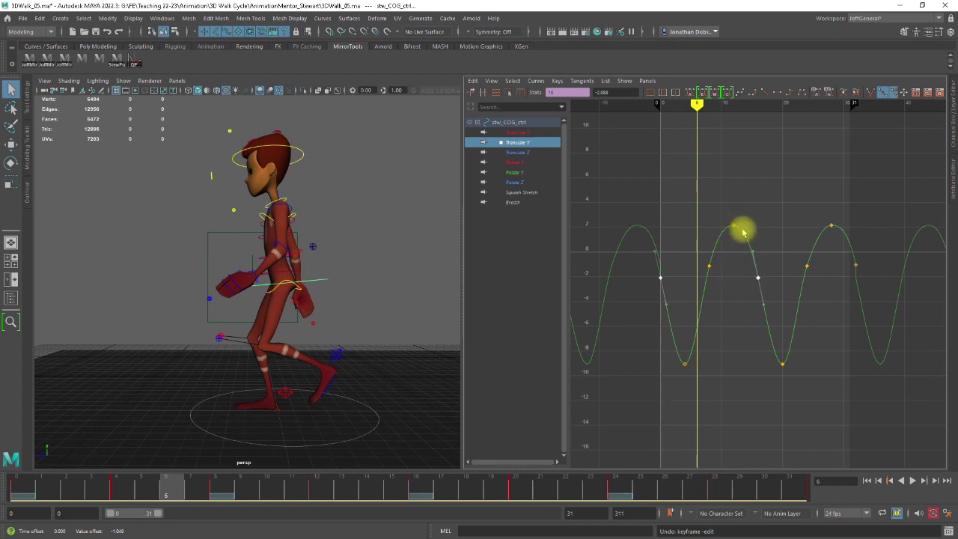
Scrub the timeline up to frame 14 to check the legs against the lowered COG
click(267, 486)
drag(268, 487, 416, 500)
drag(236, 499, 377, 511)
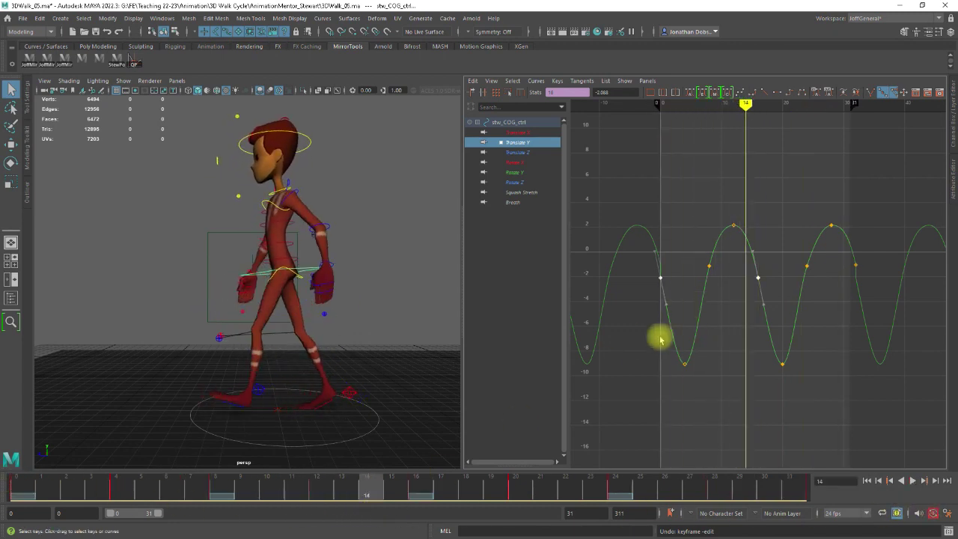
Lower the COG's Translate Y keys at frames 8 and 24 to about -2.3, and those at frames 0 and 16 to about -3.1
click(807, 266)
shift+click(709, 265)
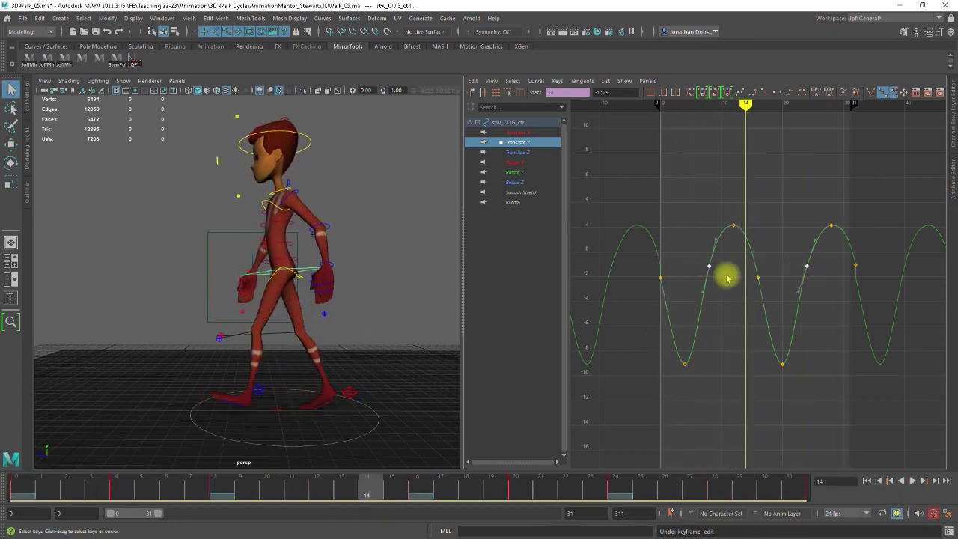
shift+middle_drag(709, 265, 709, 282)
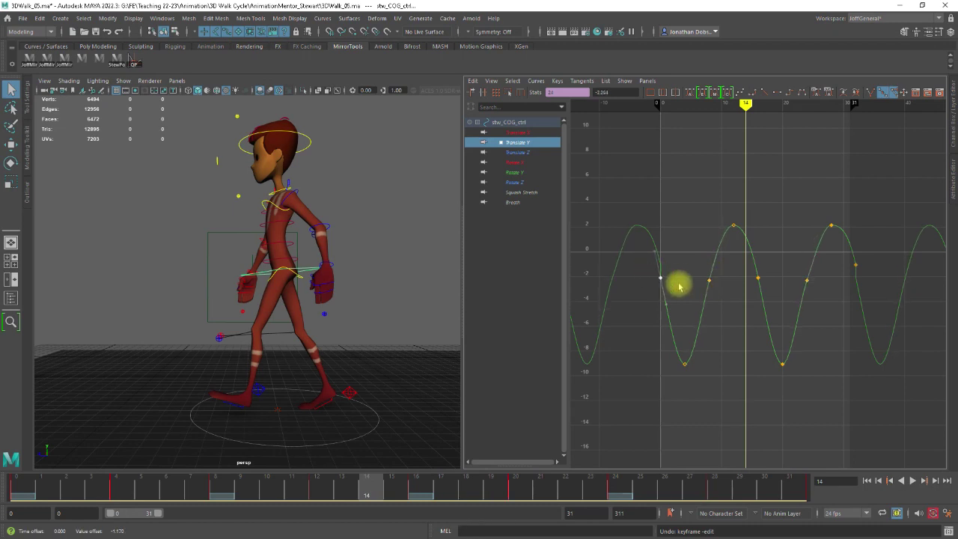
shift+click(766, 279)
shift+middle_drag(758, 280, 761, 292)
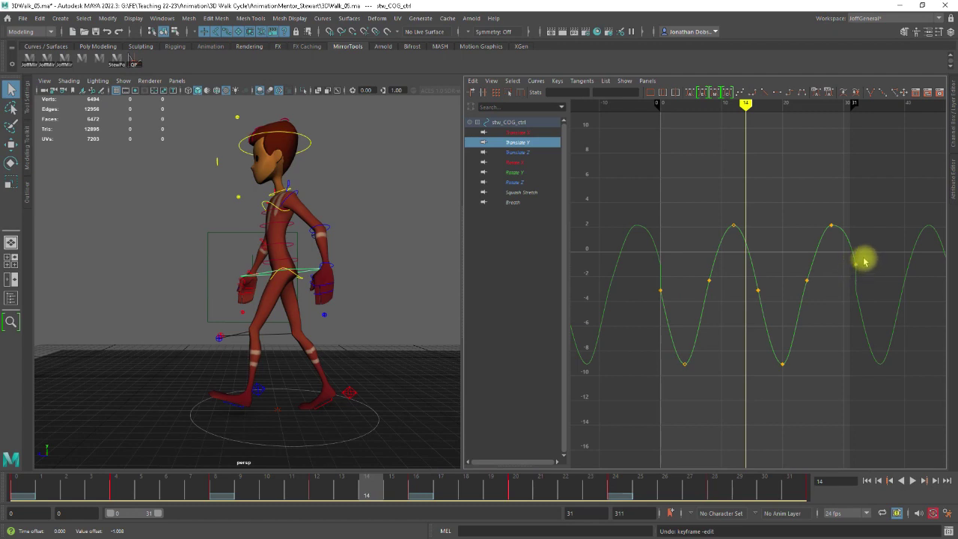
Copy the value of the COG's Translate Y key at frame 0 onto the key at frame 32
drag(845, 271, 846, 272)
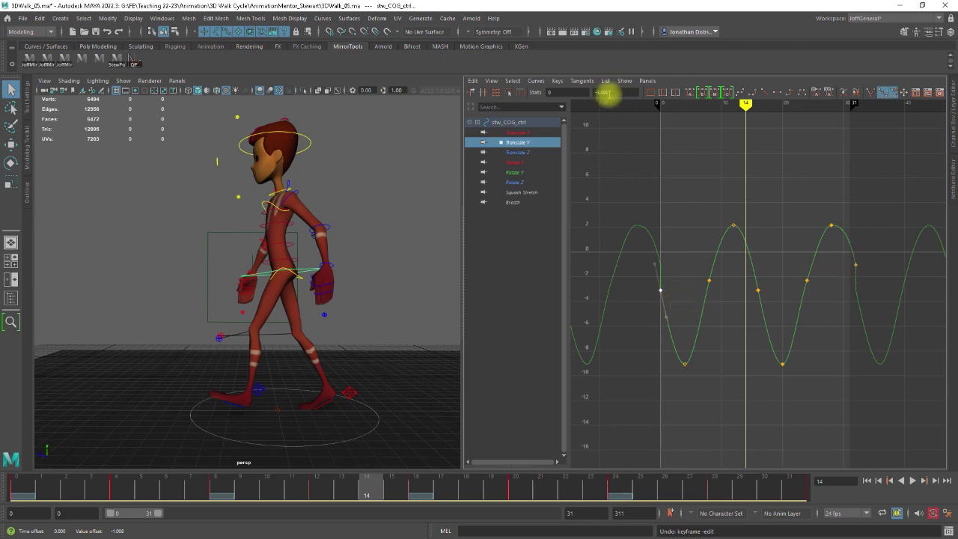
drag(614, 92, 581, 91)
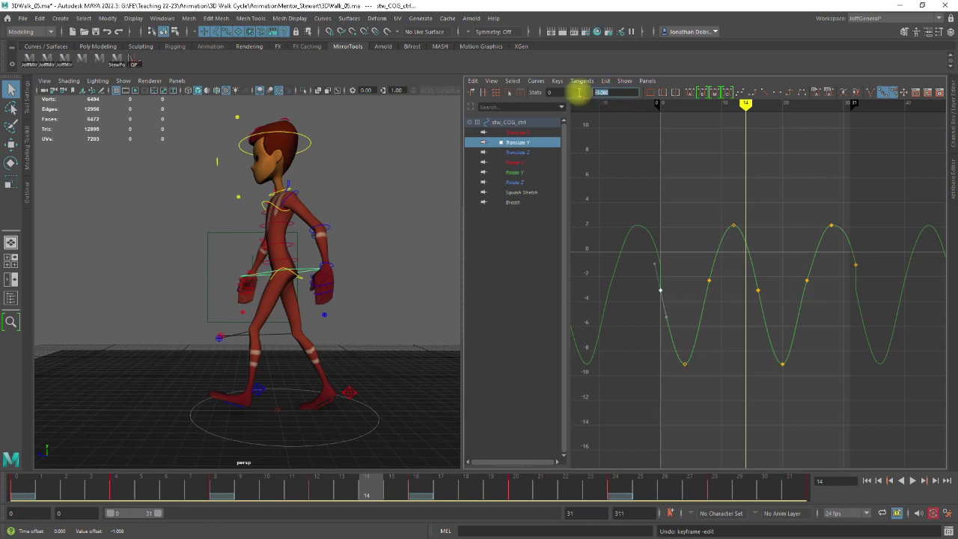
key(ctrl+c)
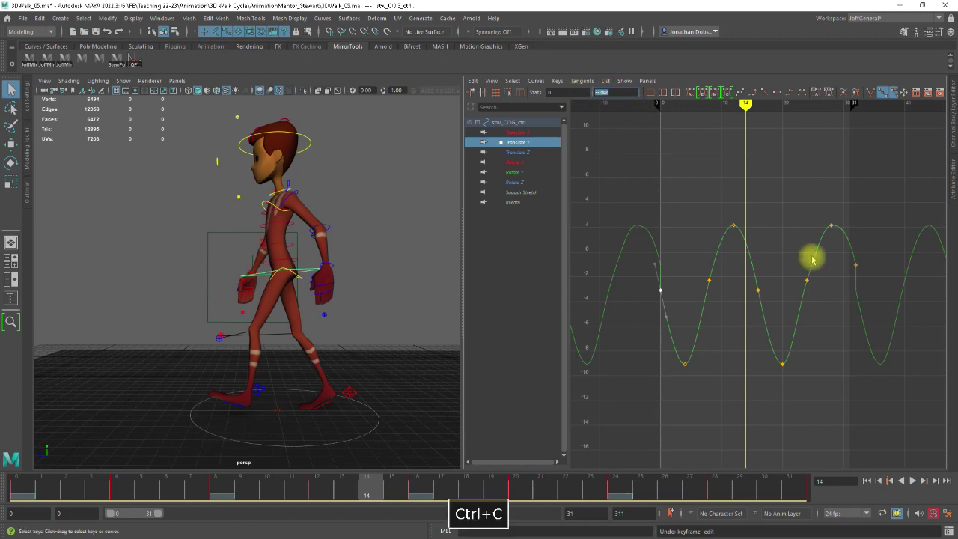
drag(873, 256, 836, 275)
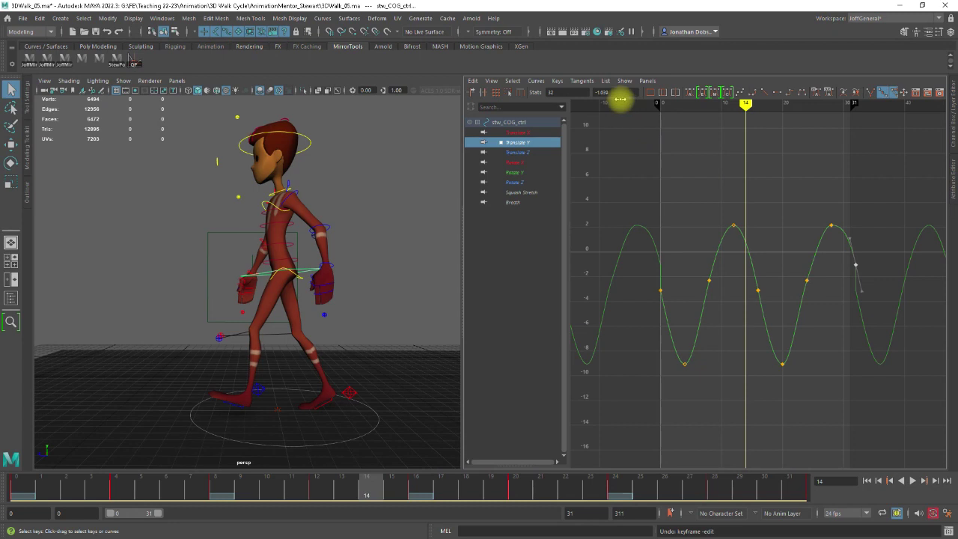
drag(615, 92, 578, 101)
key(ctrl+v)
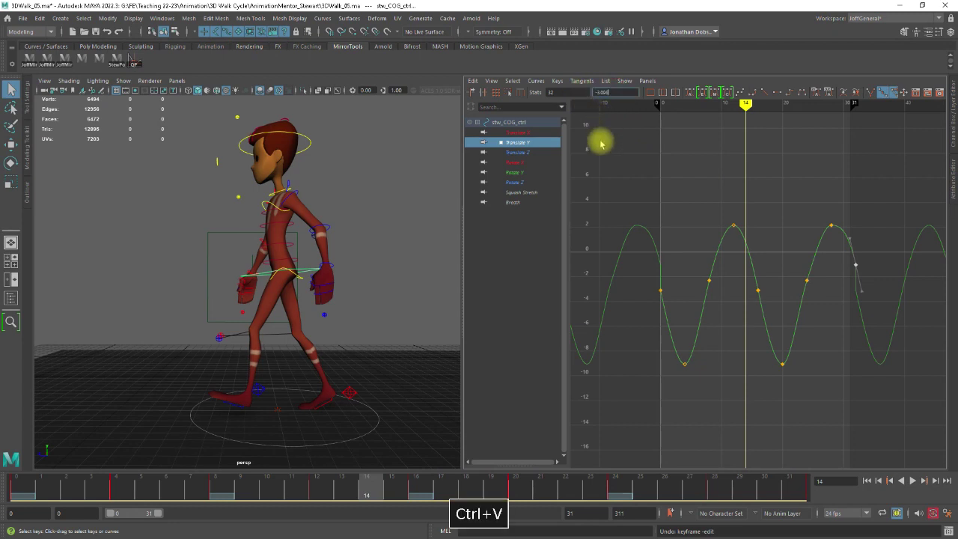
key(Return)
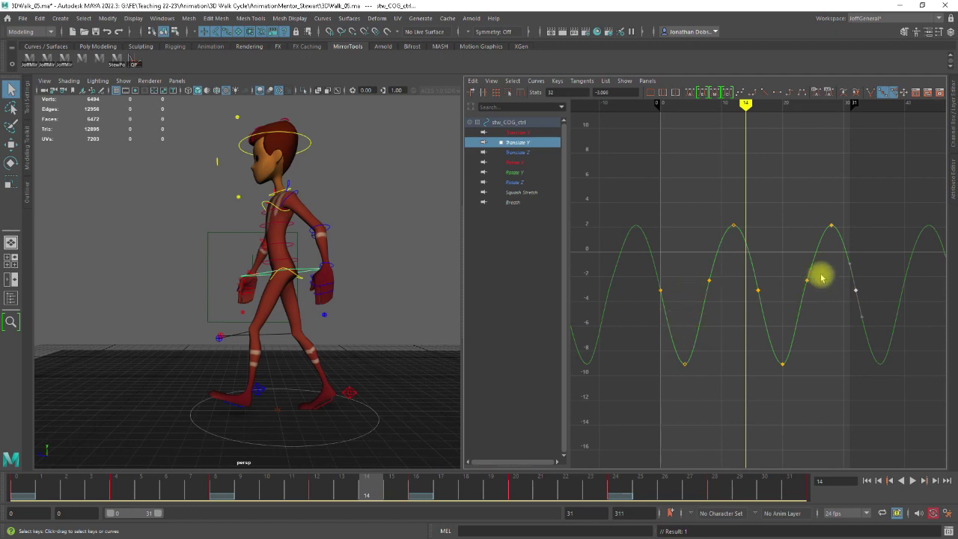
Play the walk cycle from frame 0 to check that the COG's vertical motion loops smoothly
drag(369, 488, 15, 486)
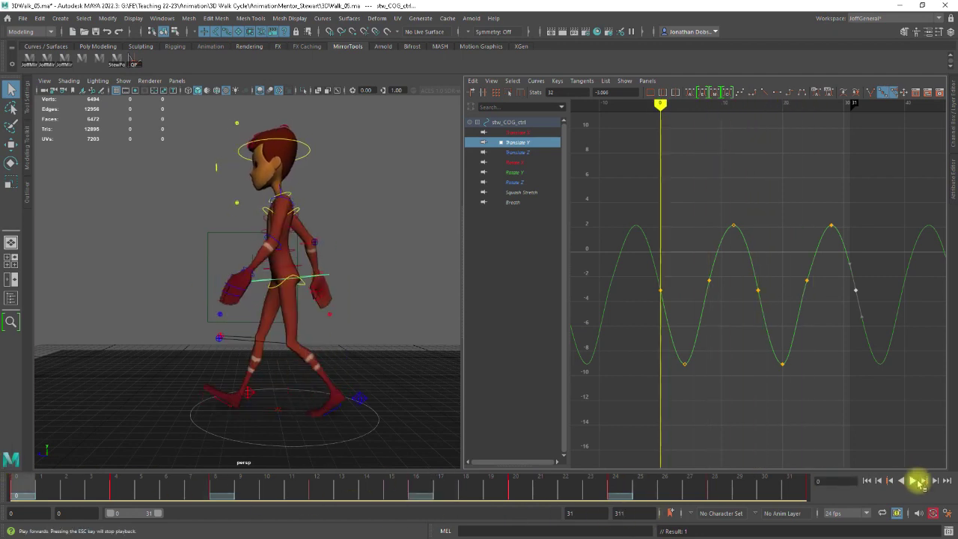
click(914, 481)
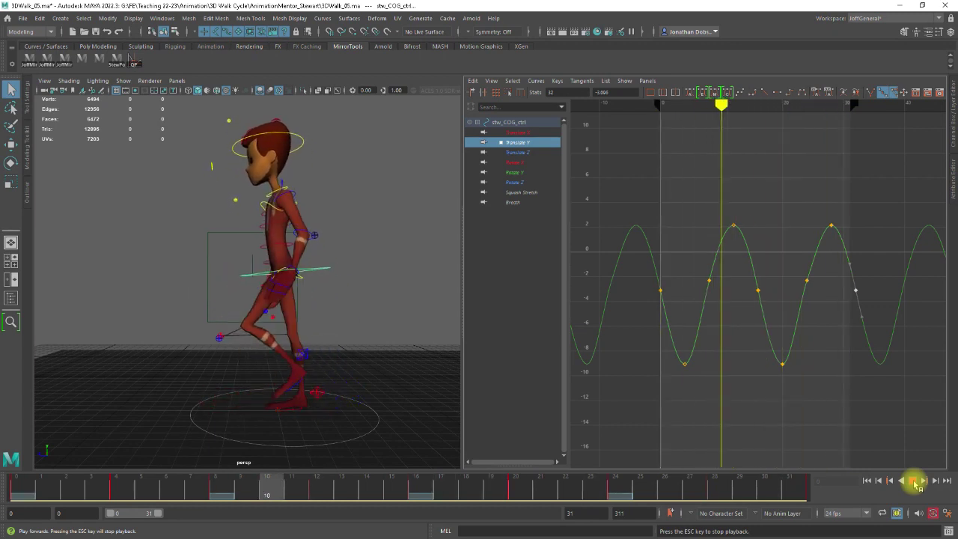
click(912, 481)
Lower the COG's Translate Y peak keys at frames 12 and 28 to about 1.8 and replay the cycle from frame 0
drag(707, 217, 836, 233)
shift+middle_drag(832, 229, 829, 231)
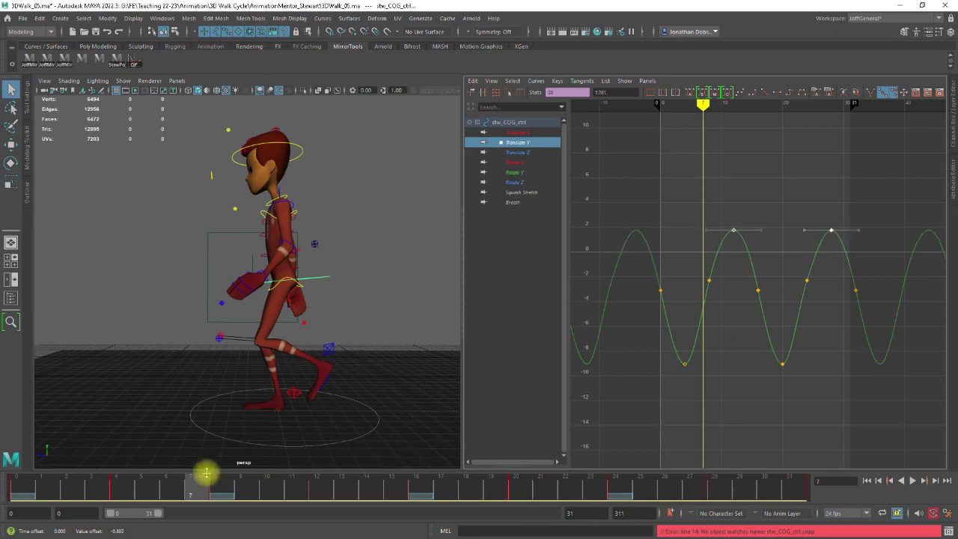
drag(183, 487, 15, 500)
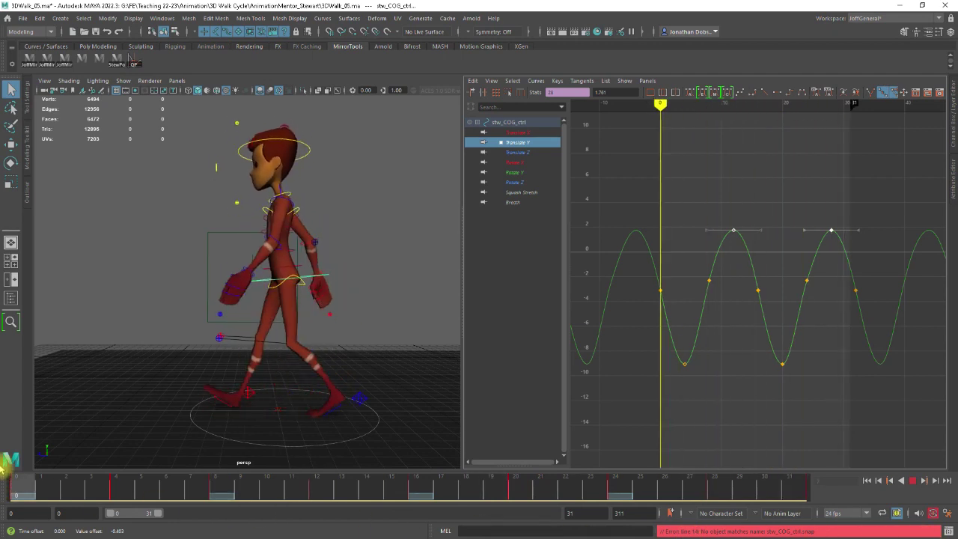
click(912, 481)
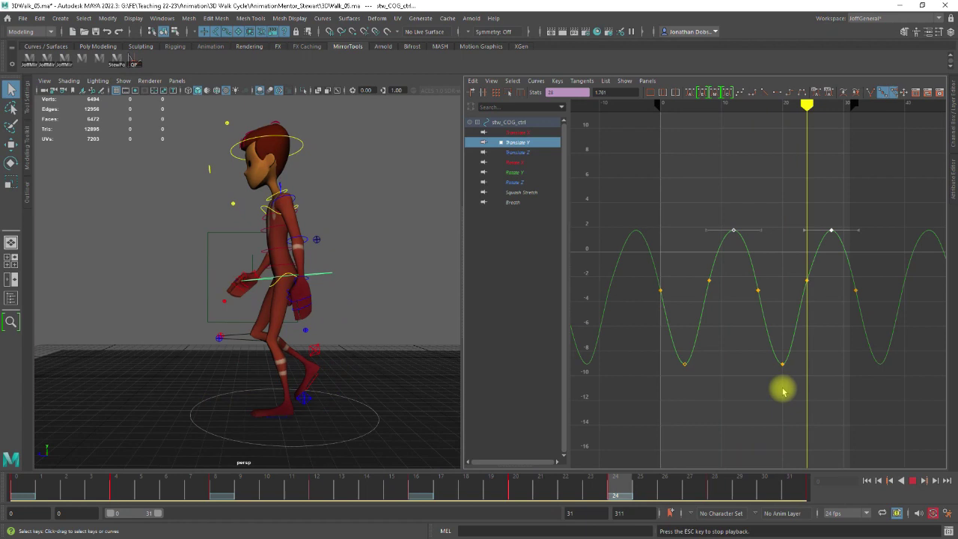
click(912, 480)
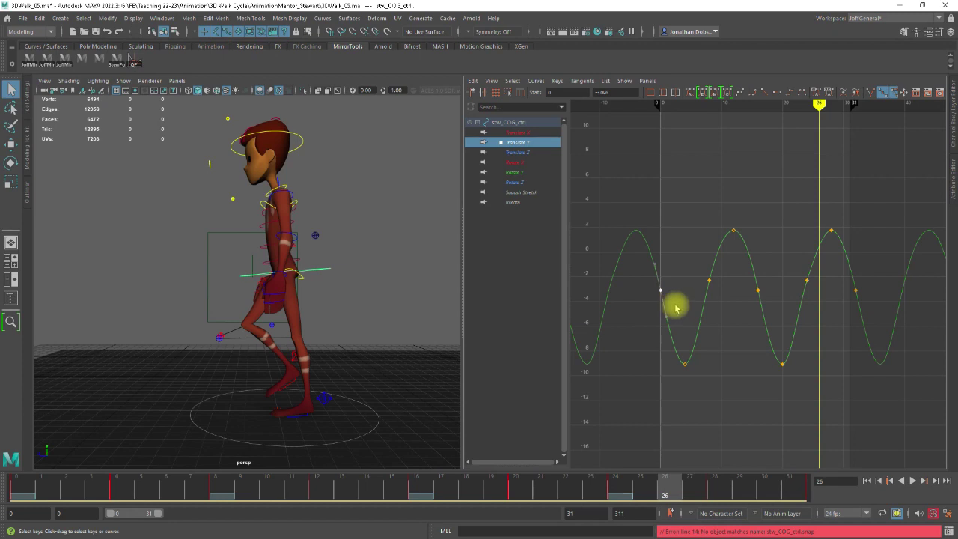
key(Delete)
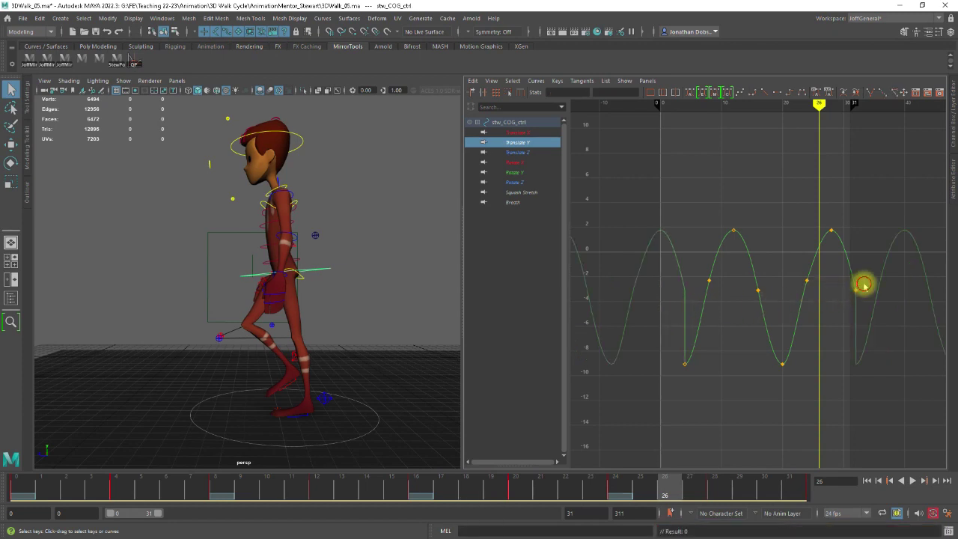
drag(860, 279, 838, 315)
key(Delete)
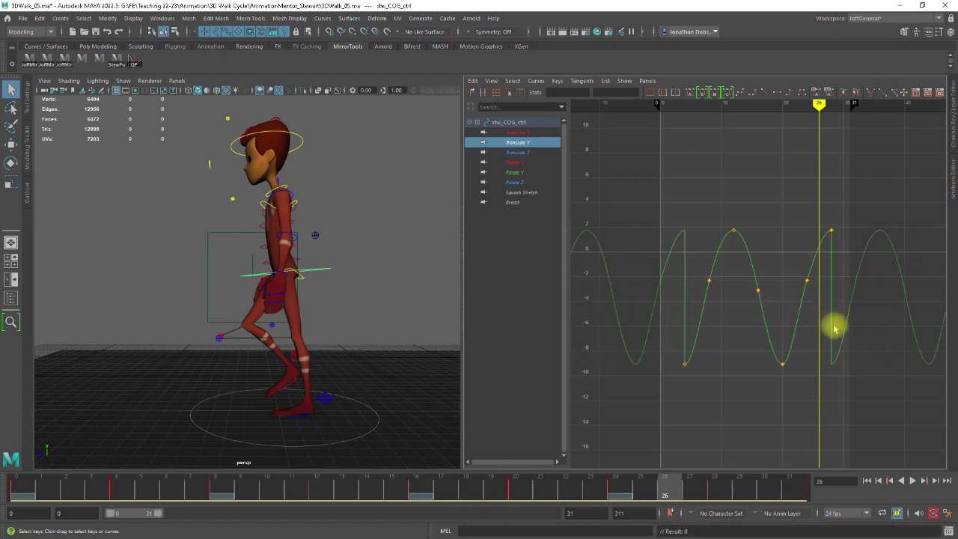
key(ctrl+z)
key(ctrl+z)
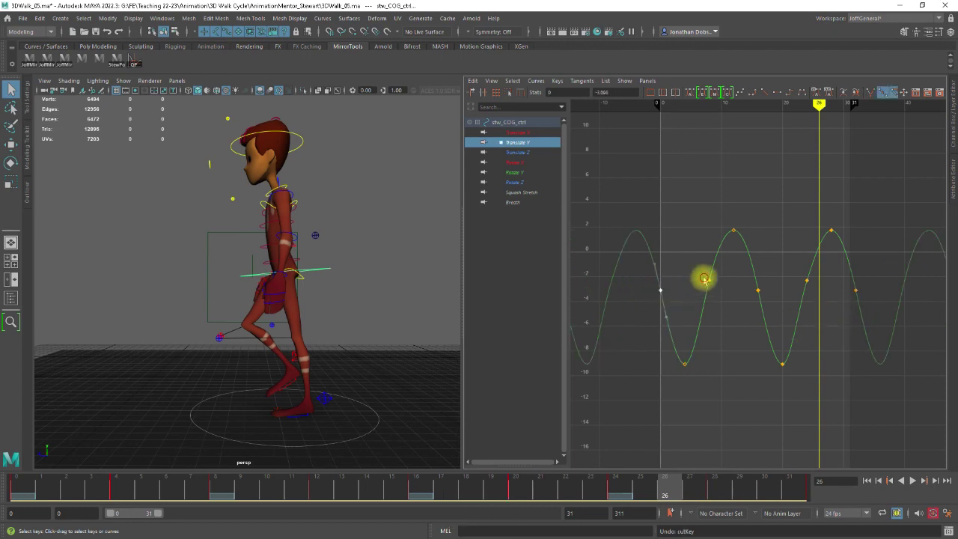
Delete the COG's Translate Y in-between keys at frames 8, 16 and 24
key(Delete)
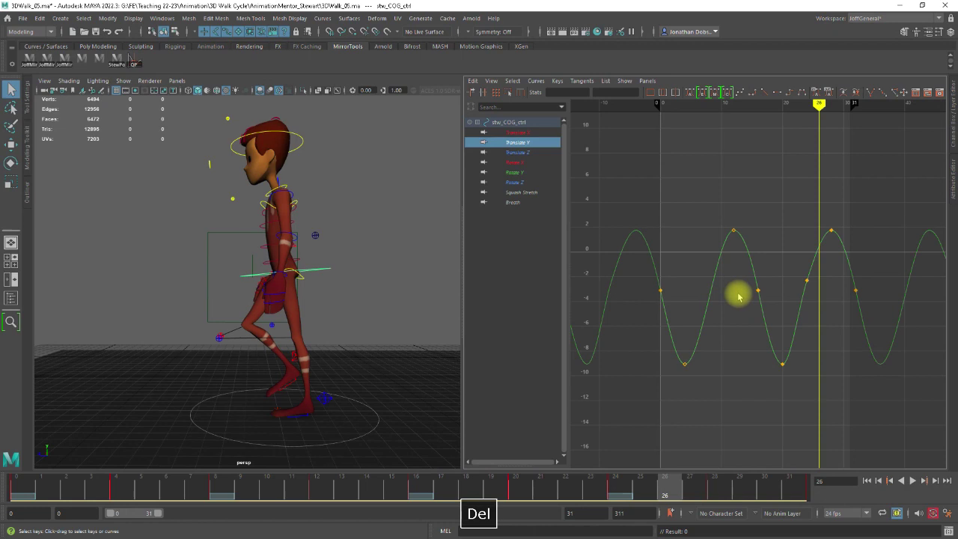
click(778, 297)
key(Delete)
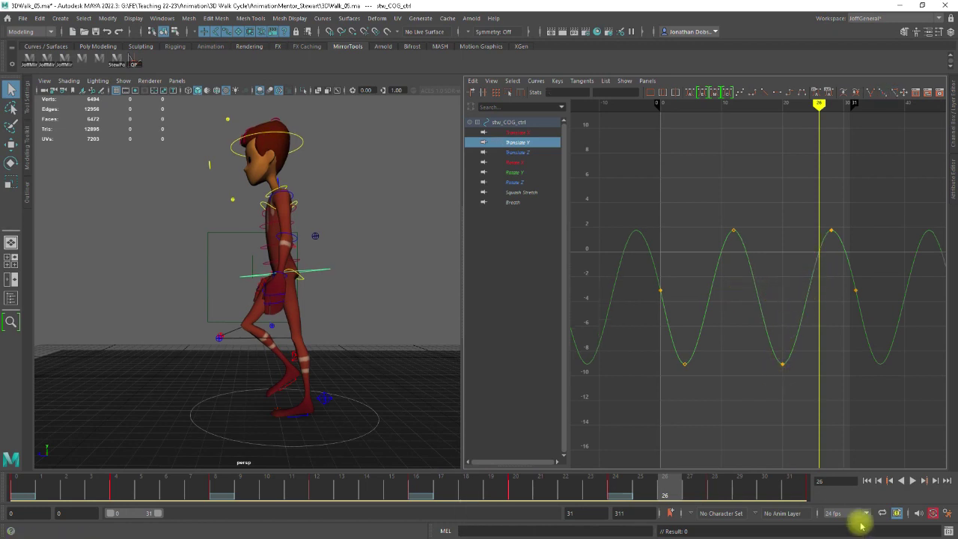
Play the walk cycle from frame 0 and stop it after reviewing the motion
click(867, 481)
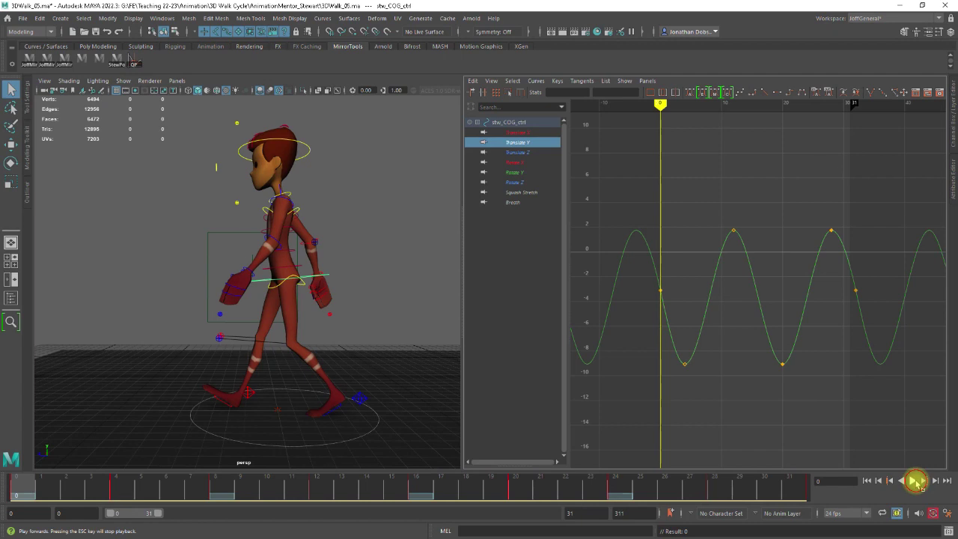
click(915, 481)
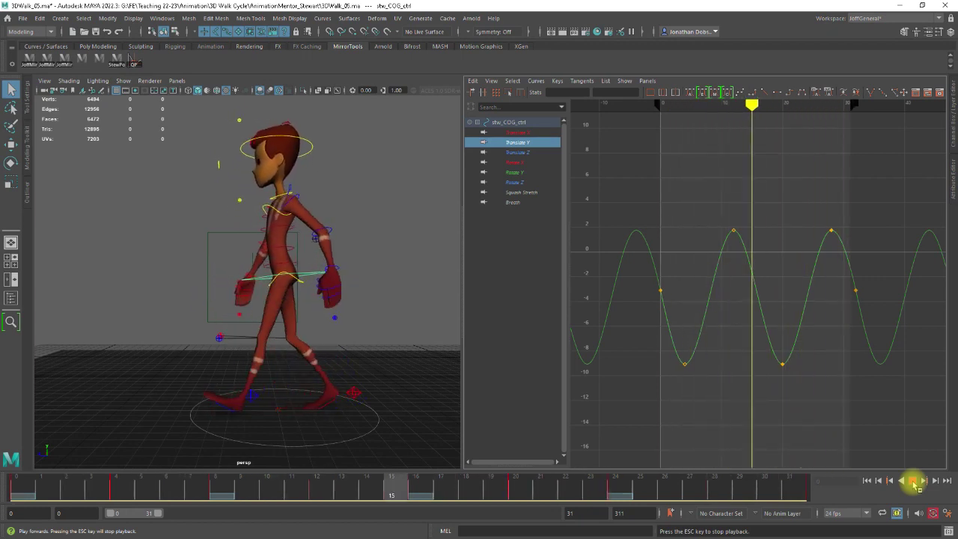
click(913, 481)
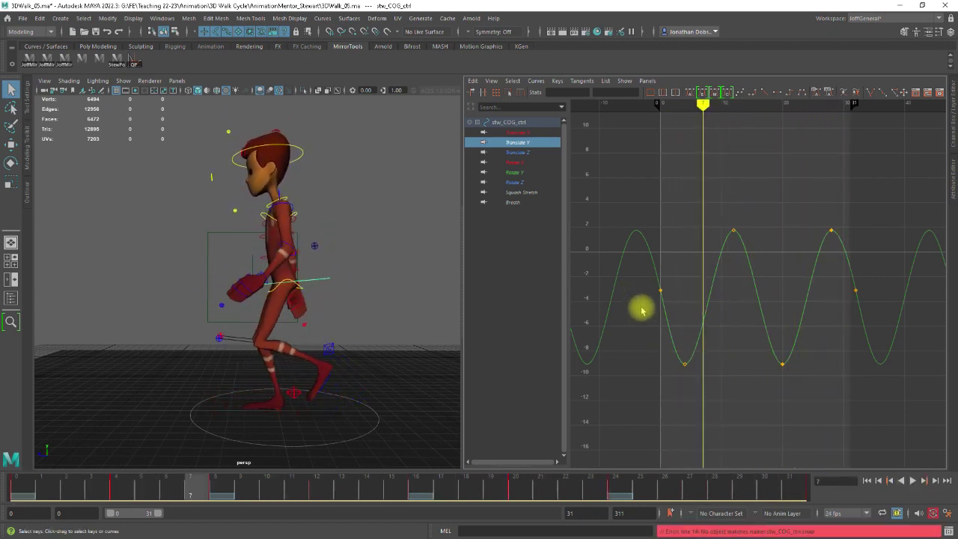
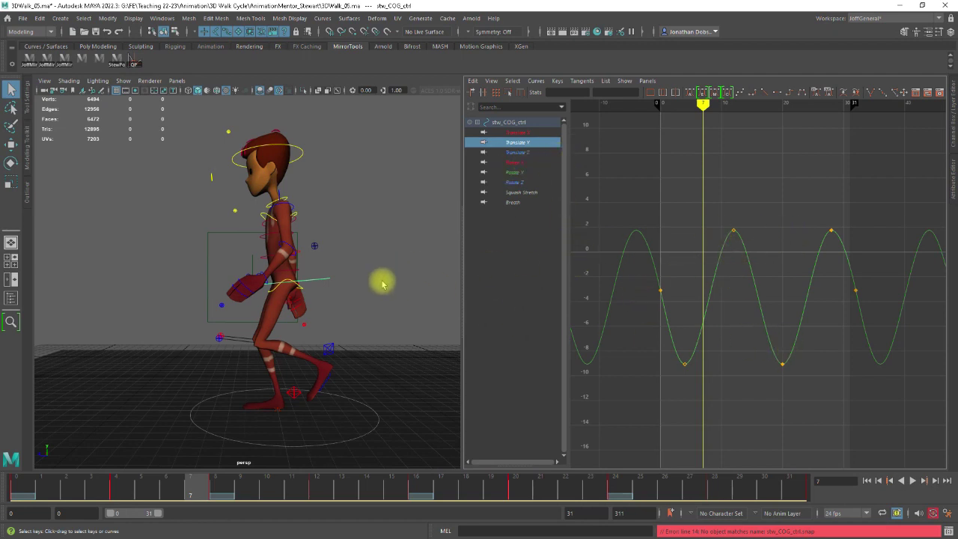
Select the lower spine FK control of the character in a front three-quarter view
mouse_move(332, 316)
alt+mouse_down()
mouse_move(396, 318)
mouse_move(345, 318)
alt+mouse_up()
alt+right_drag(345, 319, 395, 342)
alt+drag(395, 342, 325, 336)
alt+drag(268, 303, 271, 303)
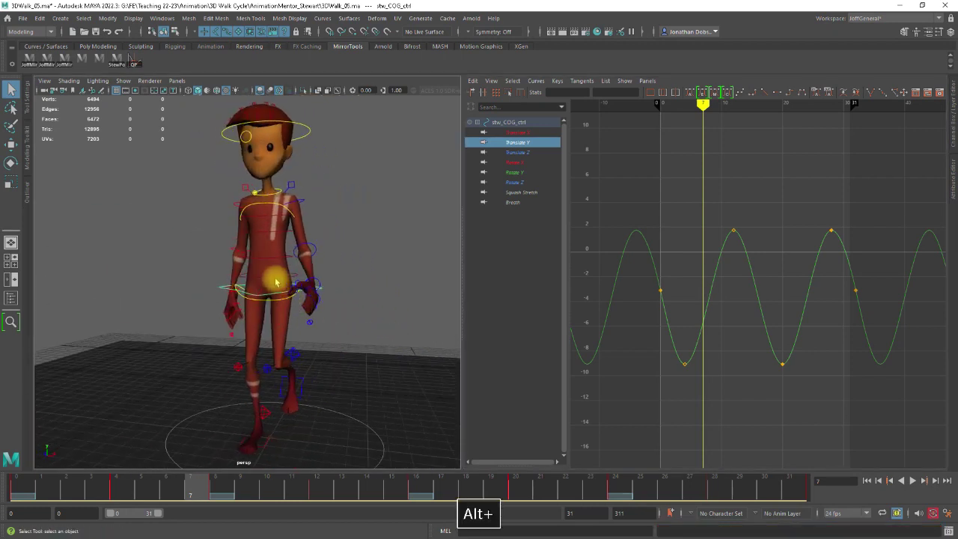
click(274, 300)
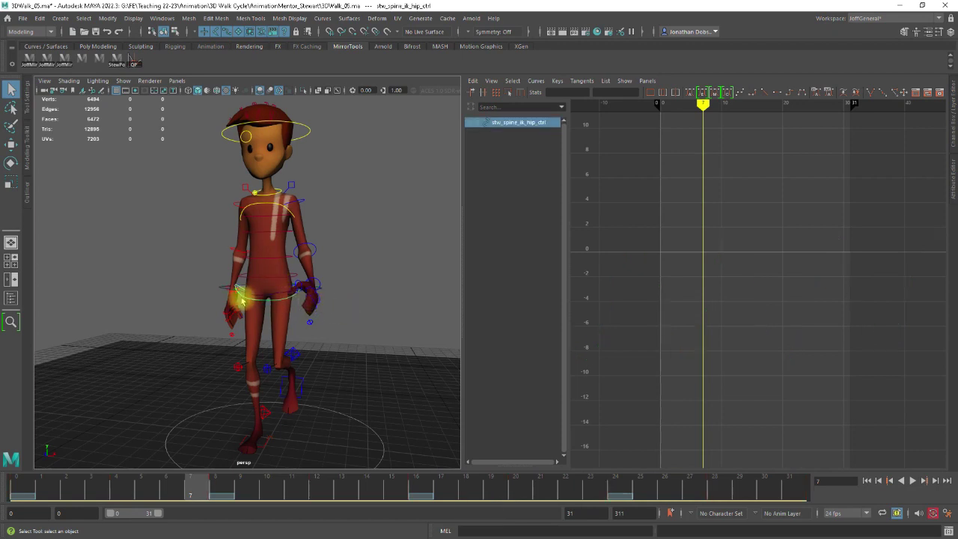
click(279, 275)
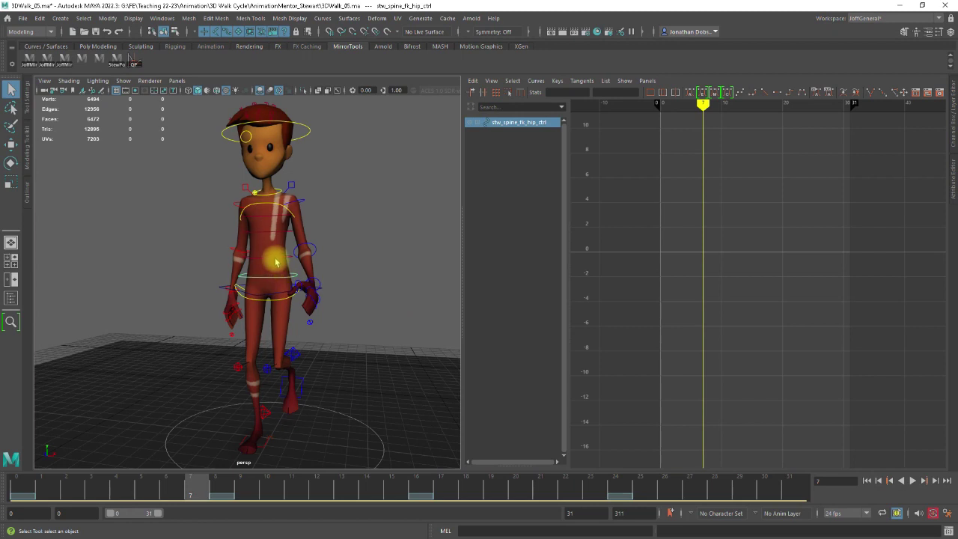
click(275, 262)
Check the lower spine control's curves and set its Rotate Y curve to cycle infinitely before and after the keys
click(519, 132)
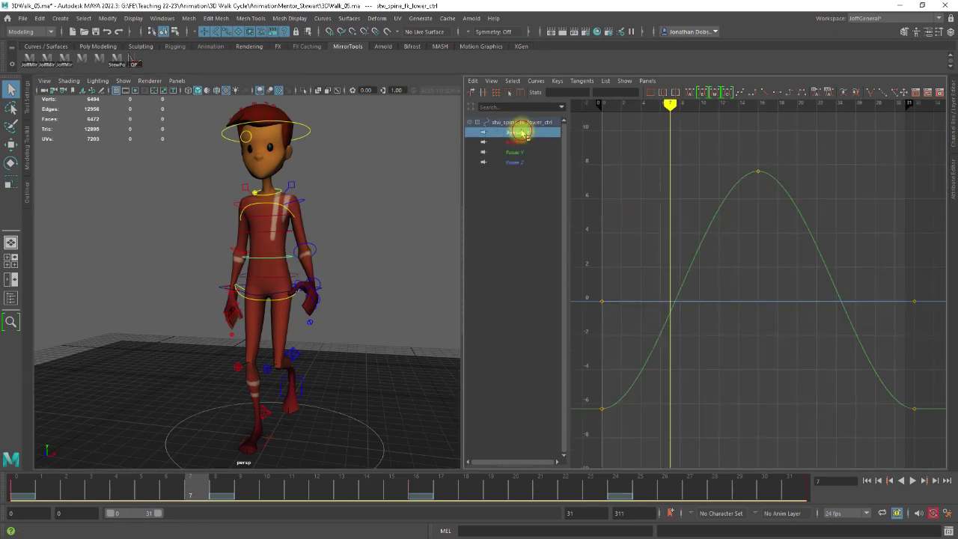
click(519, 142)
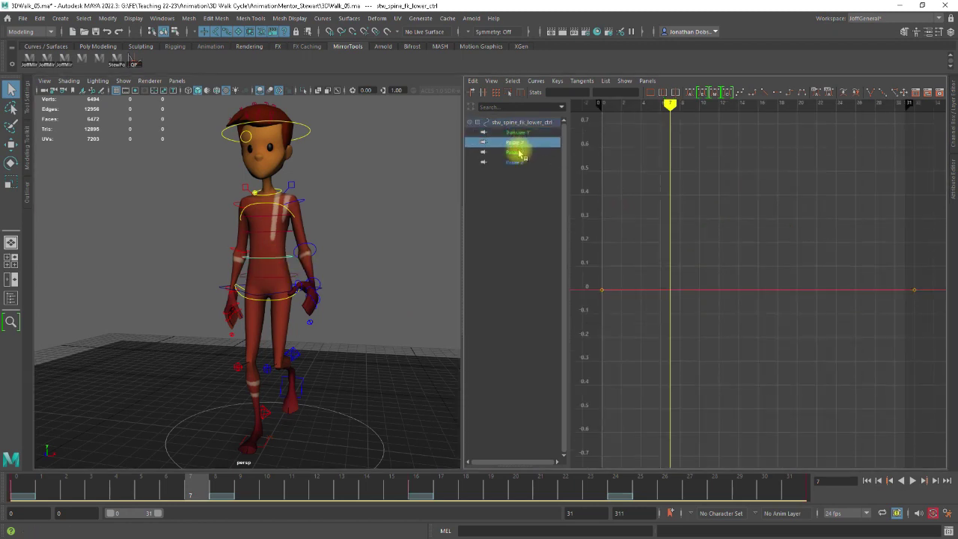
click(518, 152)
click(519, 162)
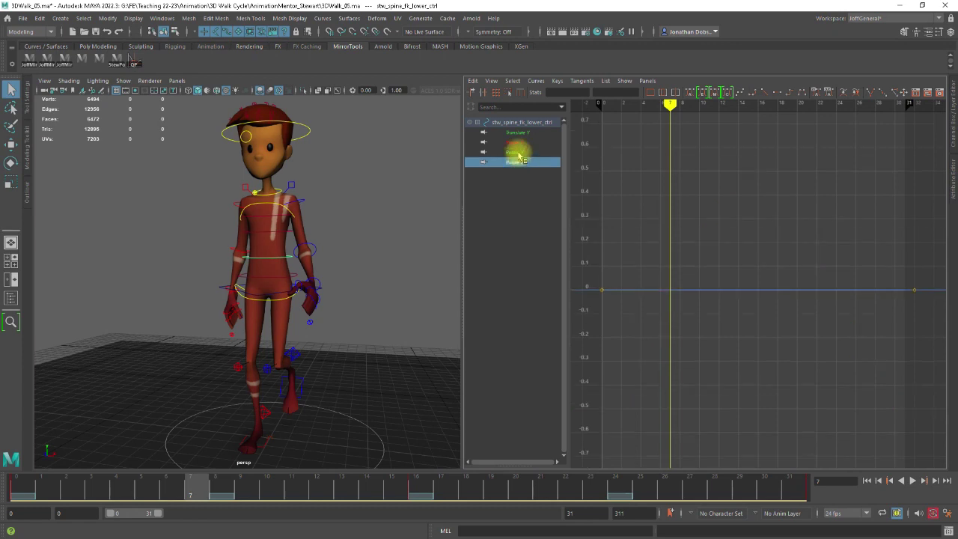
click(518, 153)
alt+right_drag(745, 295, 711, 282)
key(])
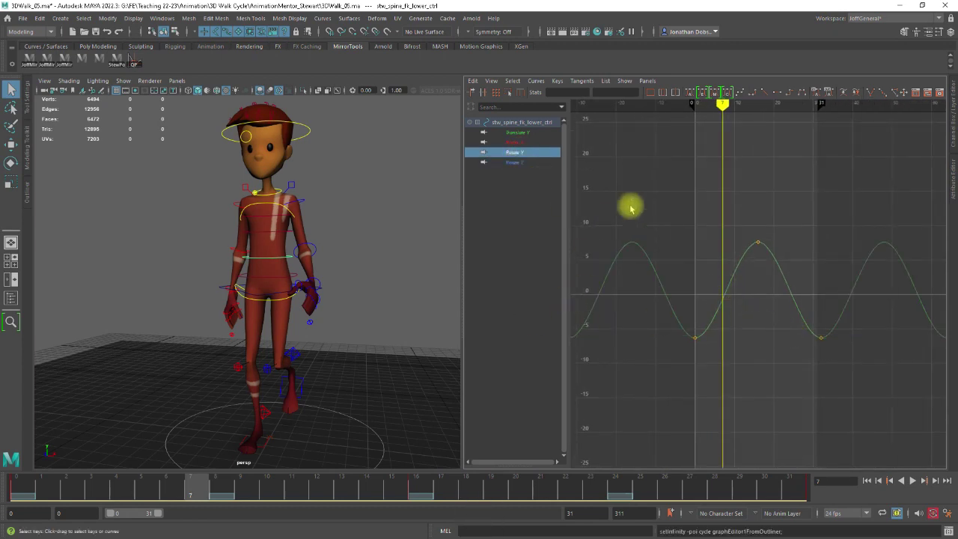
Set the upper spine FK control's Rotate X, Rotate Y and Rotate Z curves to cycle infinitely
click(272, 211)
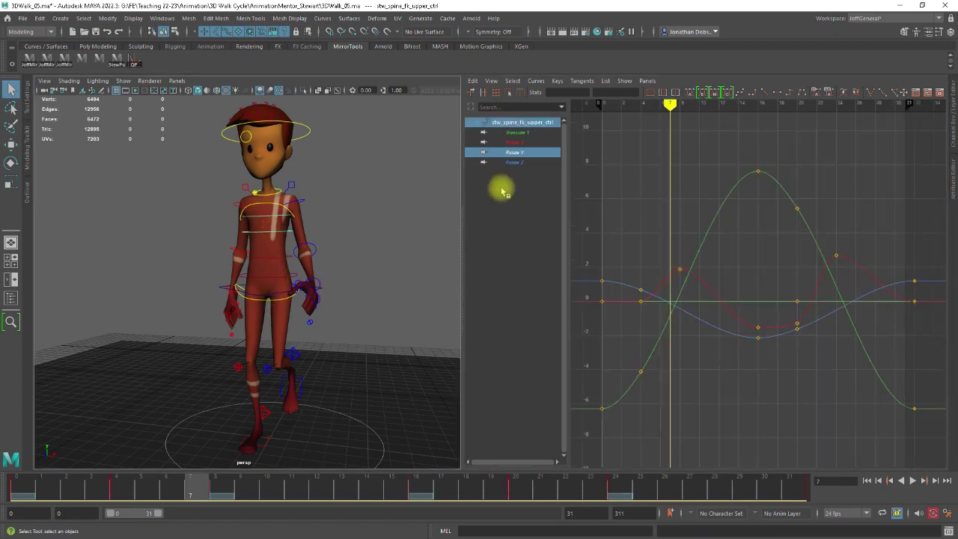
click(516, 142)
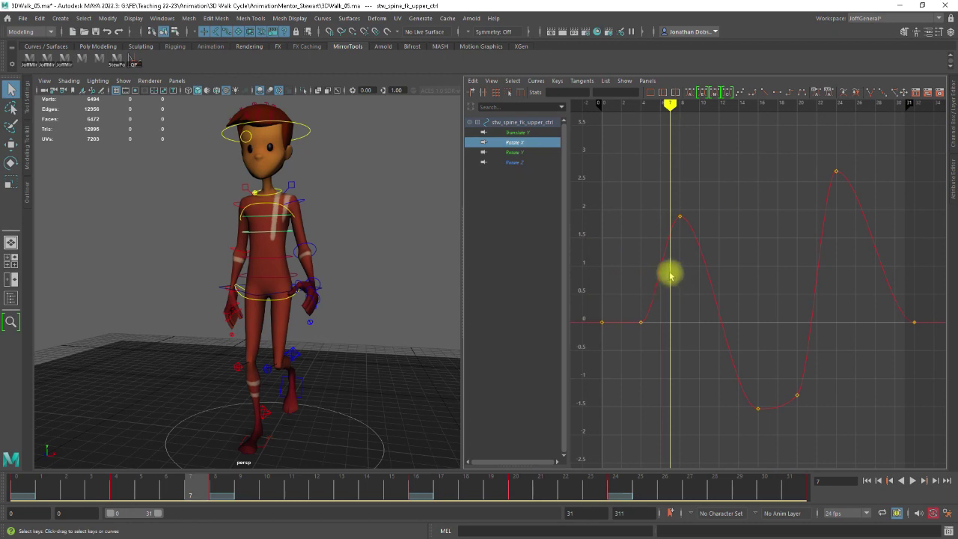
key(])
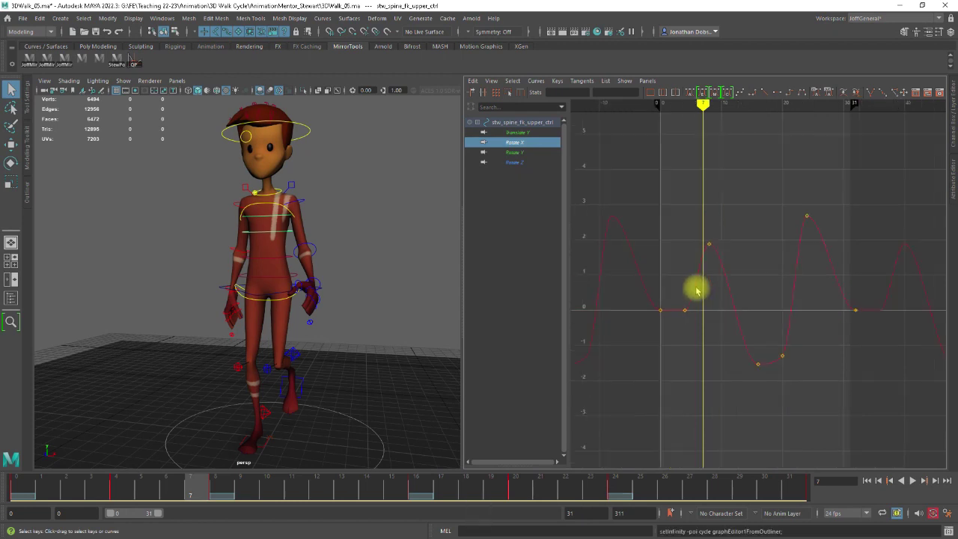
click(516, 152)
key([)
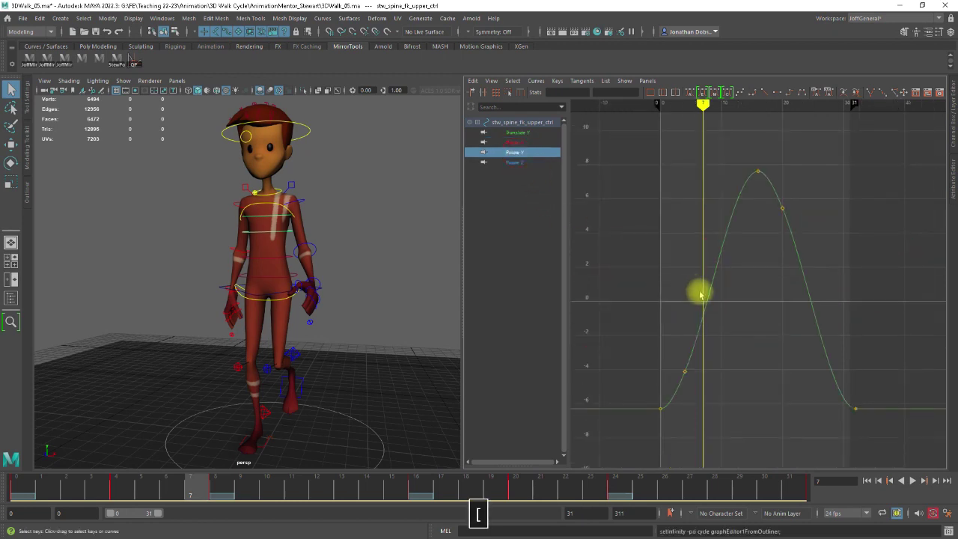
click(519, 162)
key(])
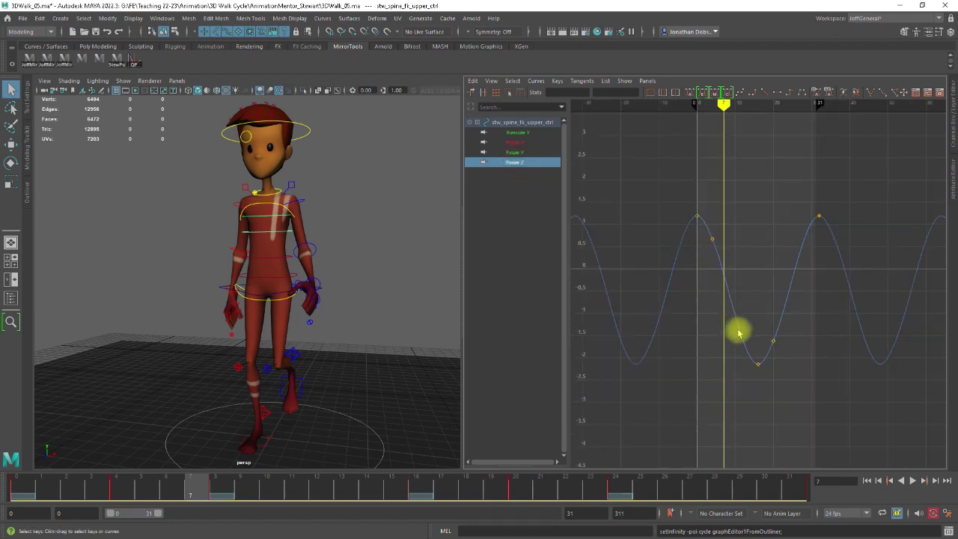
Delete the in-between keys at frames 4 and 20 from the upper spine's Rotate Z curve
click(711, 240)
key(Delete)
drag(790, 339, 764, 348)
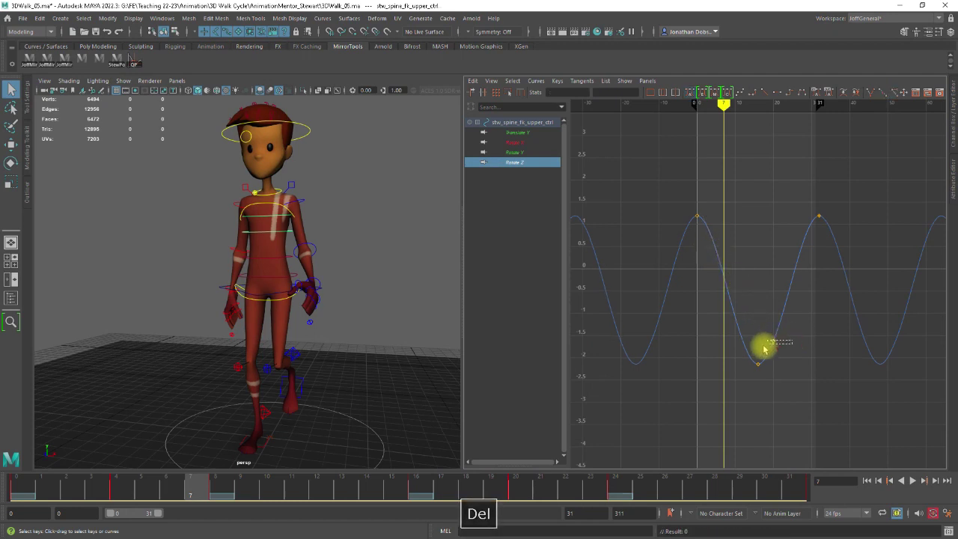
Delete the in-between keys at frames 4 and 20 from the upper spine's Rotate Y curve
click(518, 153)
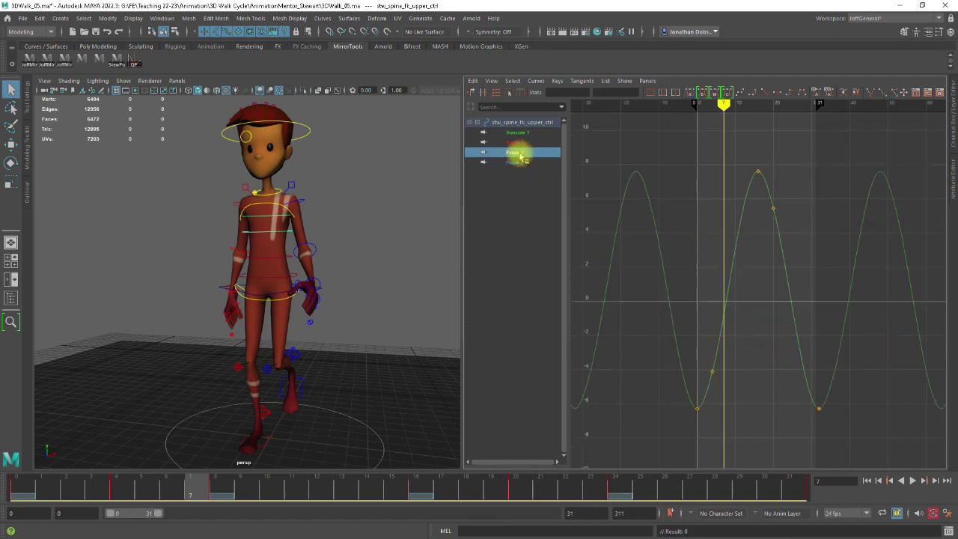
click(711, 372)
key(Delete)
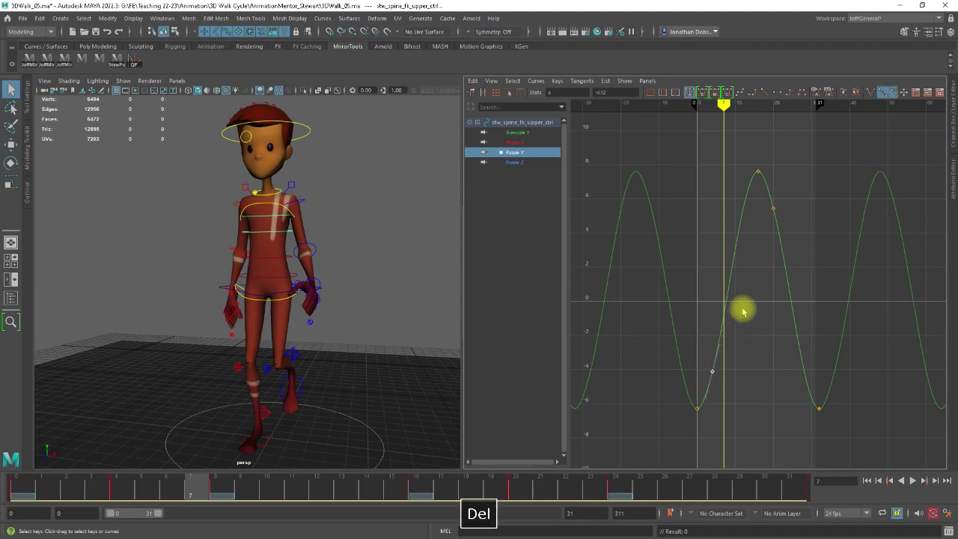
click(772, 208)
key(Delete)
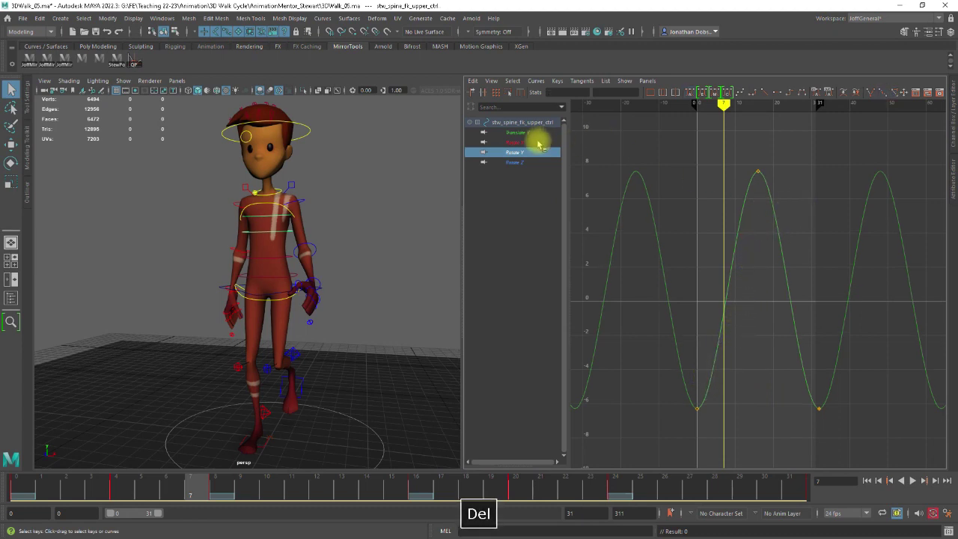
Display the upper spine's Rotate X curve and scrub back to frame 0 to examine the flat opening keys
click(519, 143)
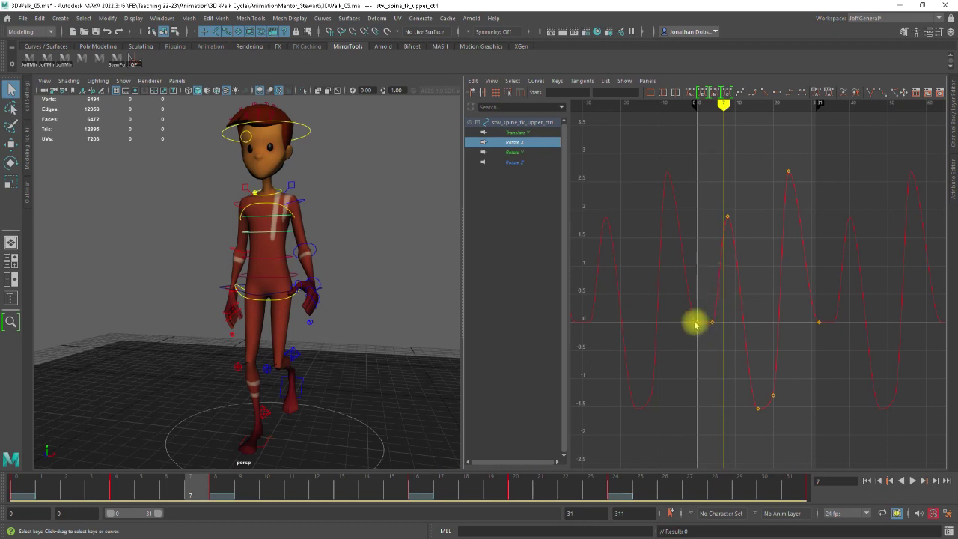
drag(716, 321, 697, 322)
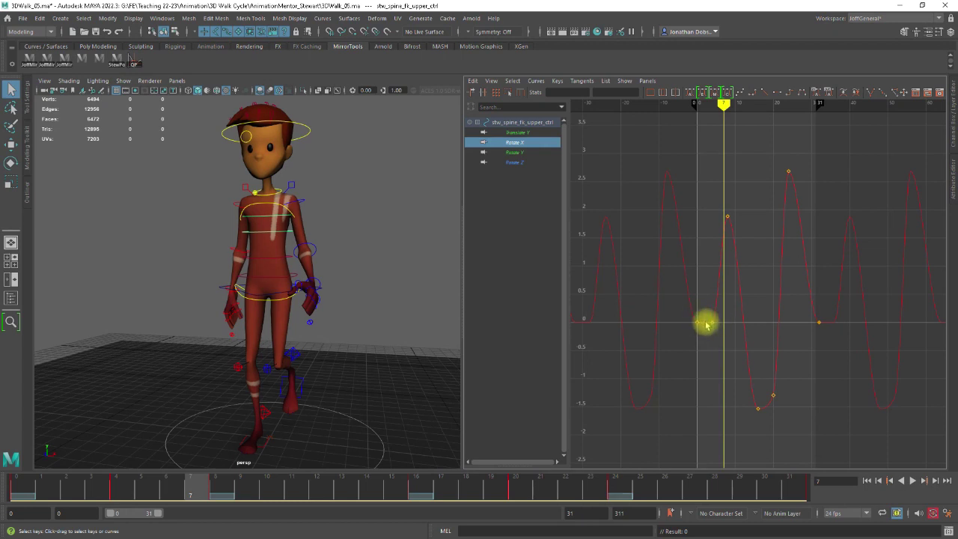
drag(724, 103, 696, 104)
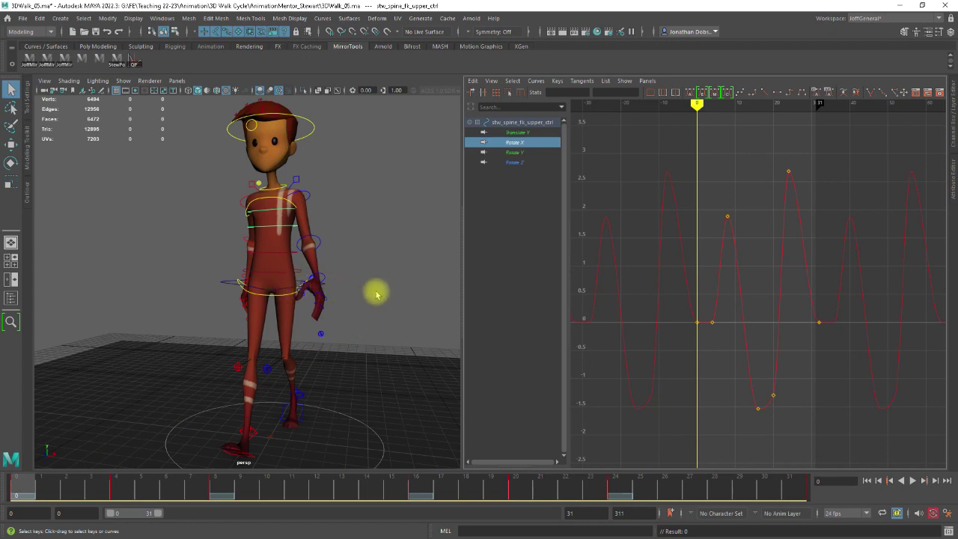
Try rotating the upper spine control about its X axis at frame 0 and undo the rotation
key(e)
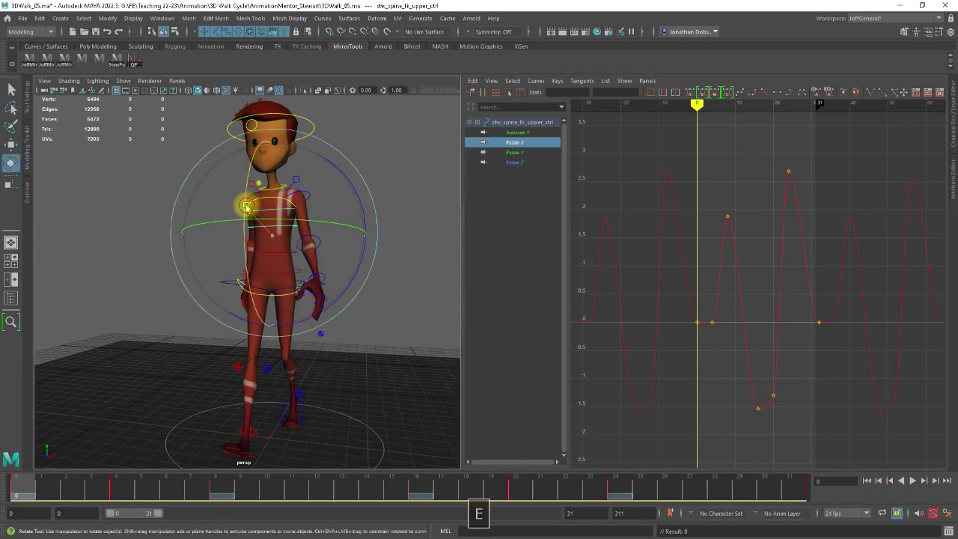
drag(244, 208, 239, 223)
key(ctrl+z)
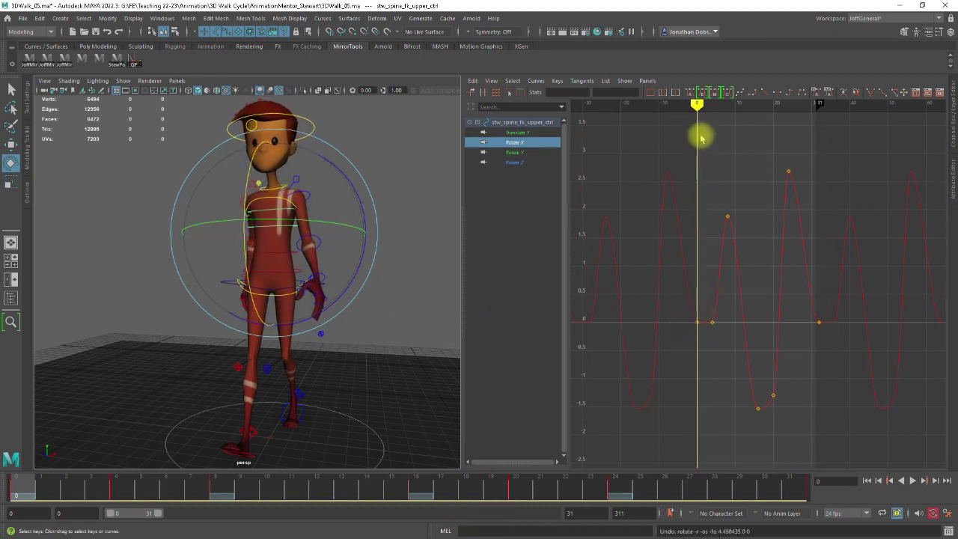
mouse_move(699, 101)
mouse_down()
mouse_move(720, 105)
mouse_move(692, 104)
mouse_move(740, 108)
mouse_move(684, 110)
mouse_move(735, 111)
mouse_move(695, 107)
mouse_up()
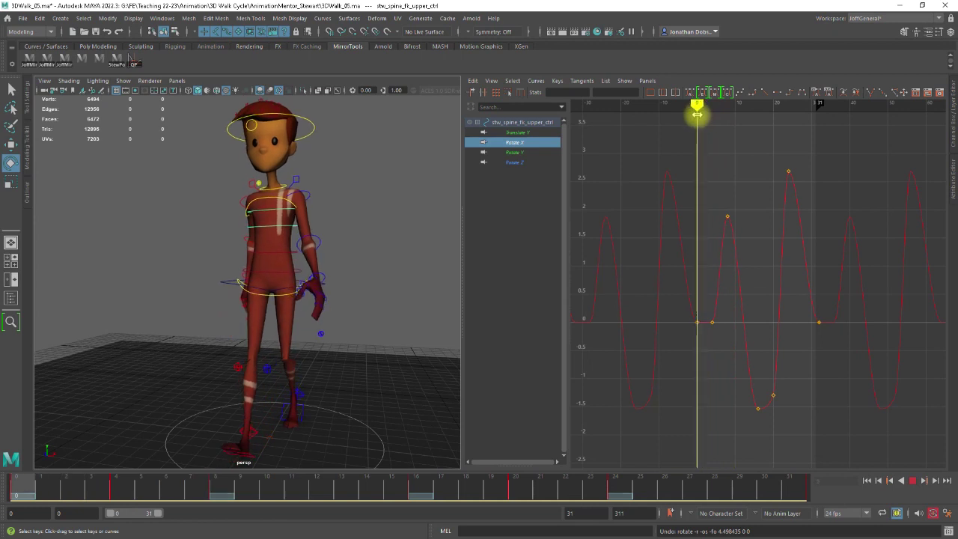
Lower the Rotate X key at frame 4 to about -0.115, keeping its time fixed
click(712, 322)
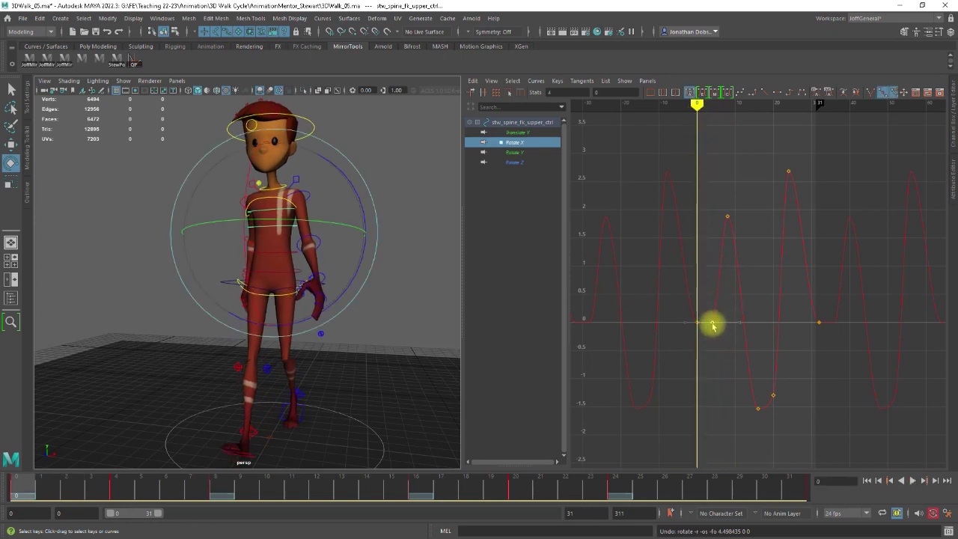
key(shift)
shift+drag(711, 327, 712, 329)
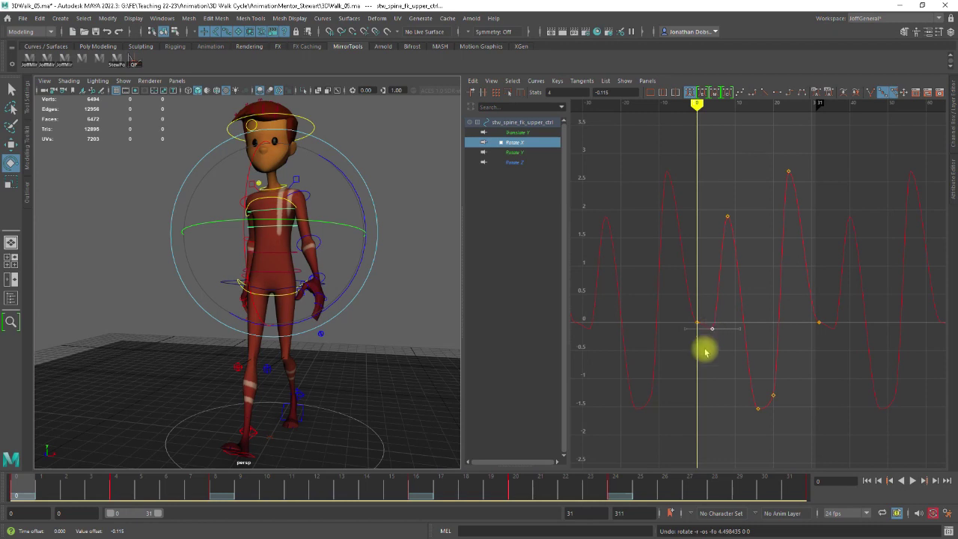
Tilt the tangent of the last Rotate X key at frame 32 so it slopes downward
click(819, 322)
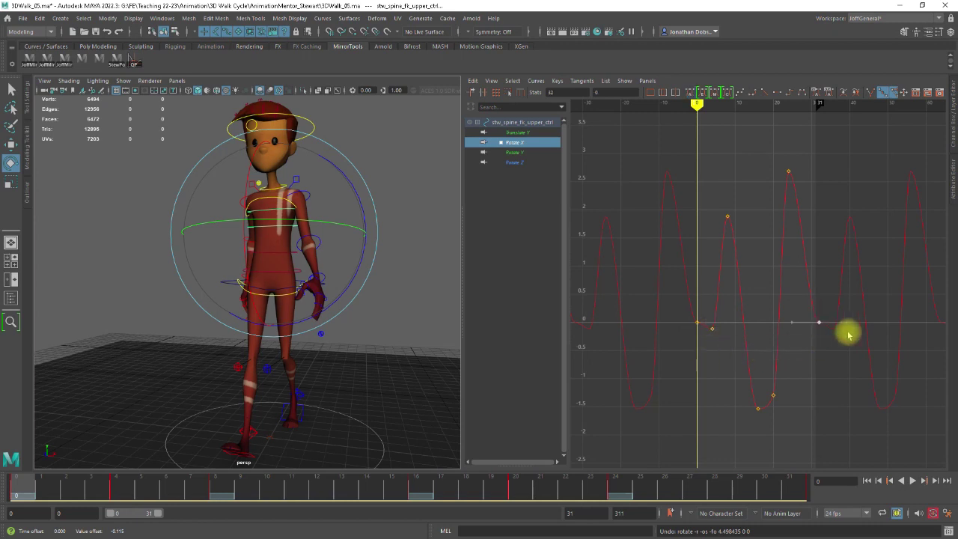
drag(848, 323, 843, 325)
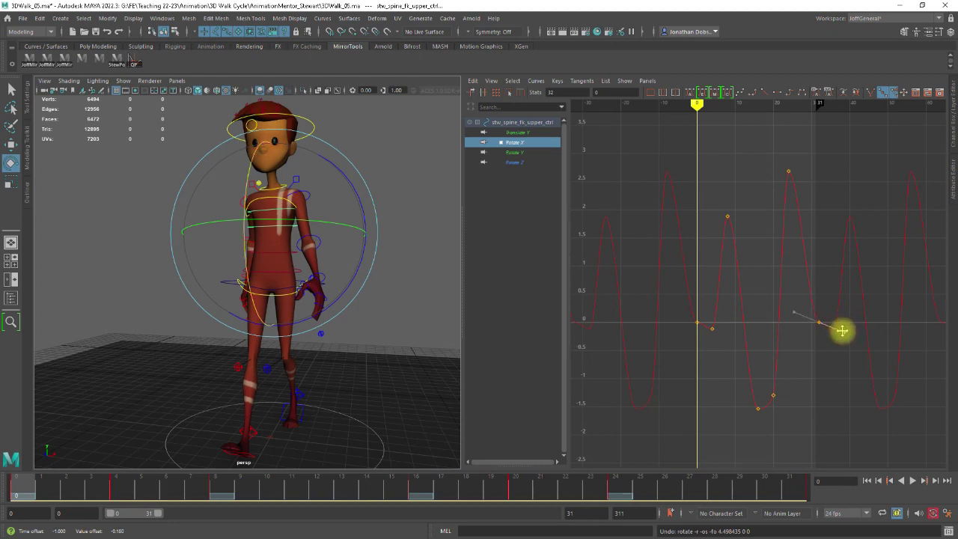
click(843, 333)
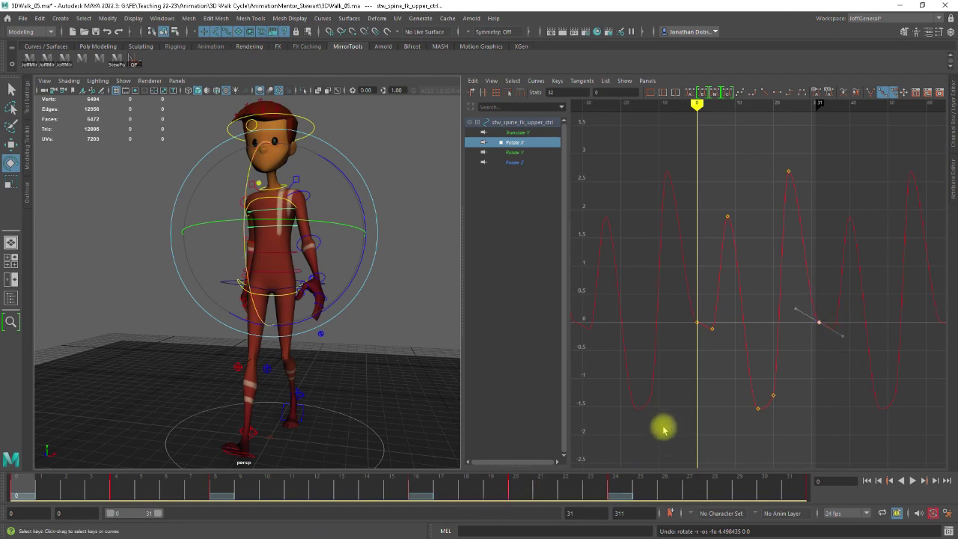
Play the walk cycle from frame 0 to review the upper spine's adjusted forward-and-back bend
mouse_move(17, 494)
mouse_down()
mouse_move(797, 492)
mouse_move(15, 493)
mouse_up()
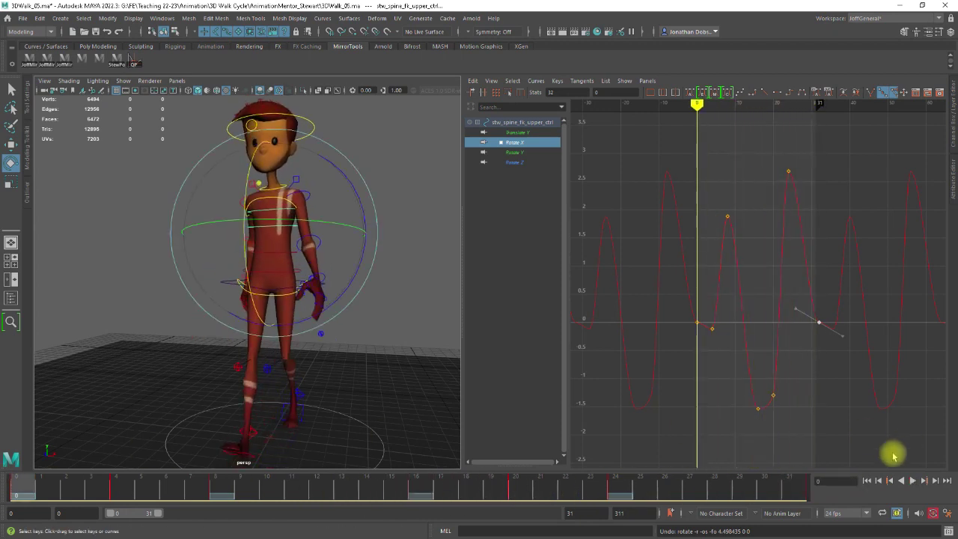
click(914, 481)
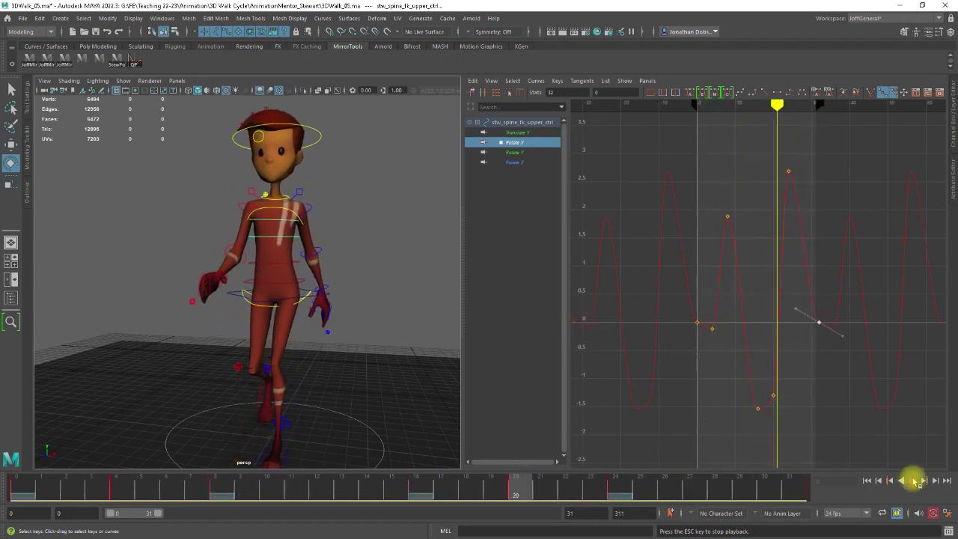
click(912, 481)
Try tilting the tangent of the Rotate X key at frame 4 and undo the change
click(720, 325)
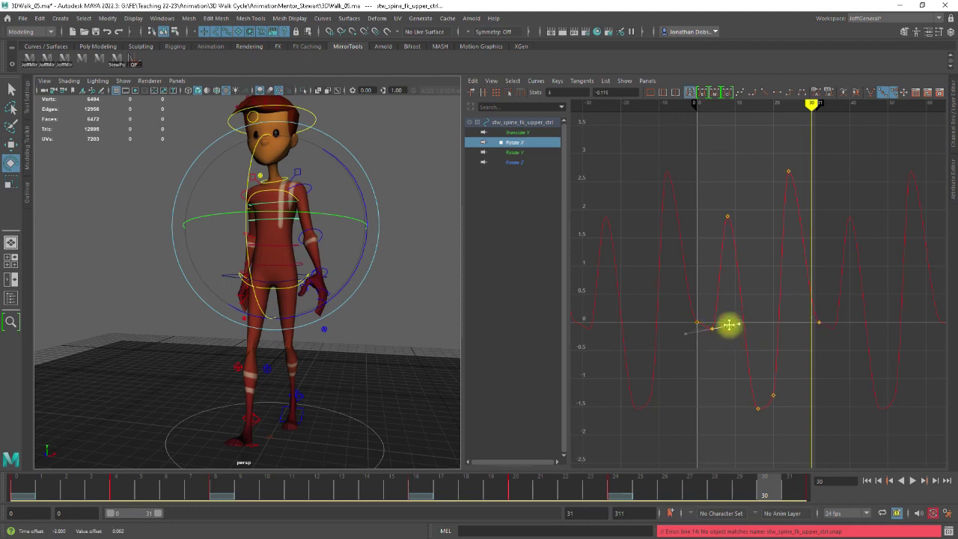
drag(726, 321, 725, 332)
key(ctrl+z)
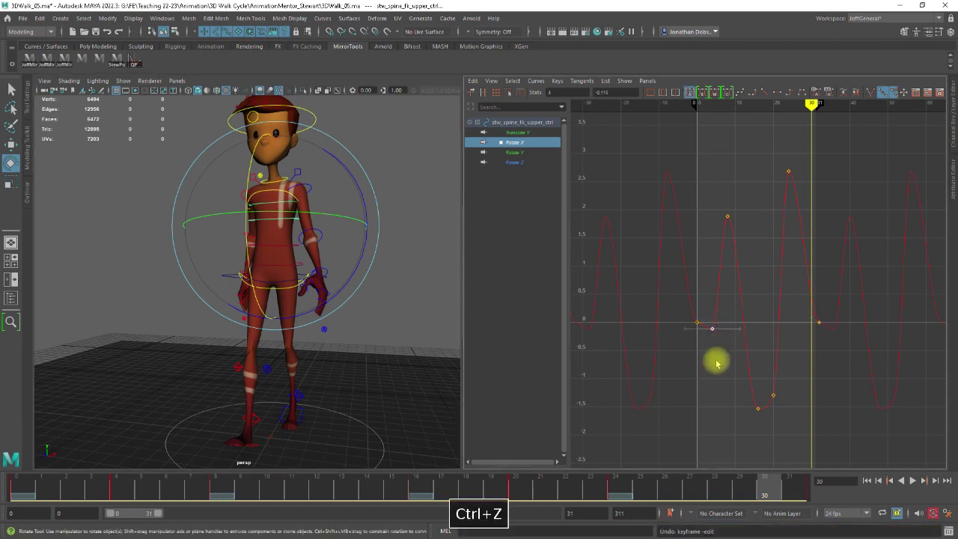
Raise the first and last Rotate X keys together to about 0.124 and slope the first key's tangent downward
click(695, 326)
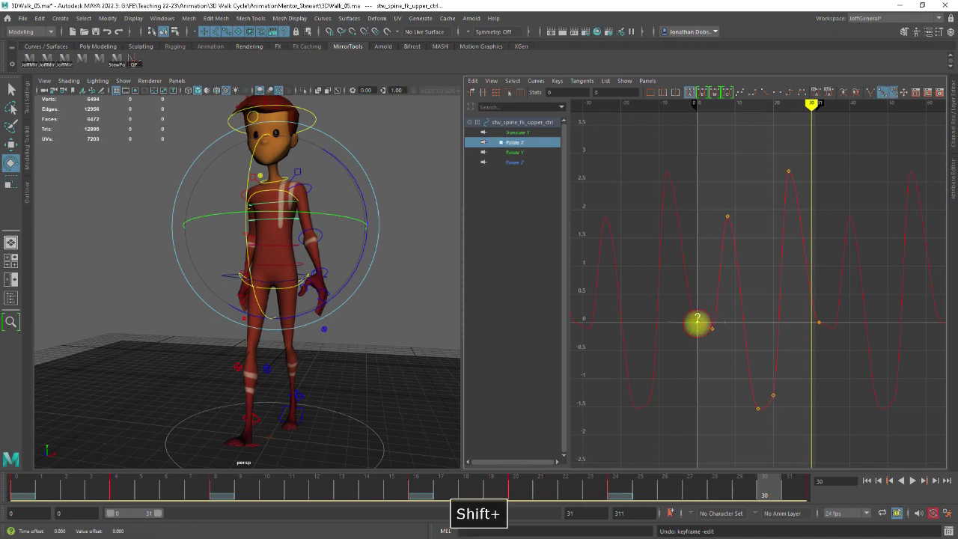
shift+click(692, 320)
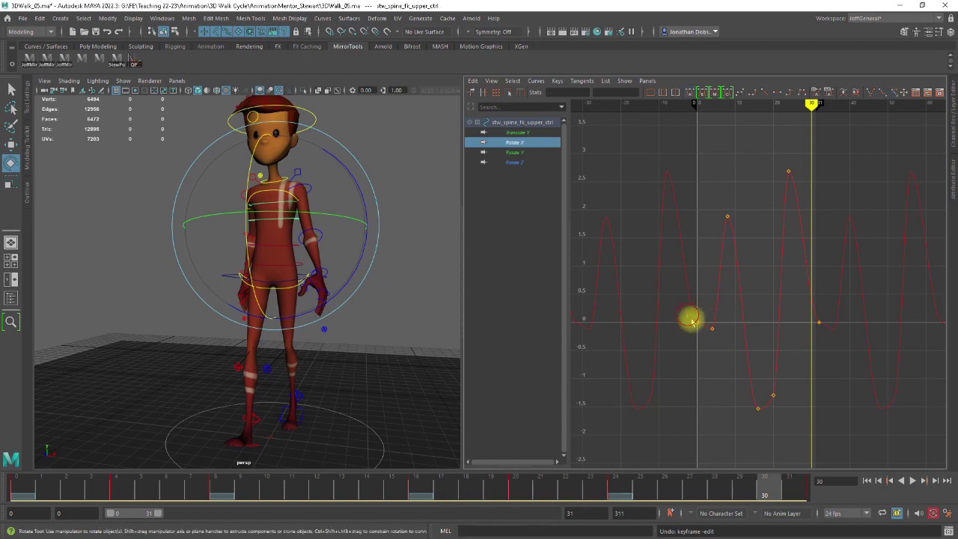
shift+click(817, 323)
shift+middle_drag(698, 324, 696, 320)
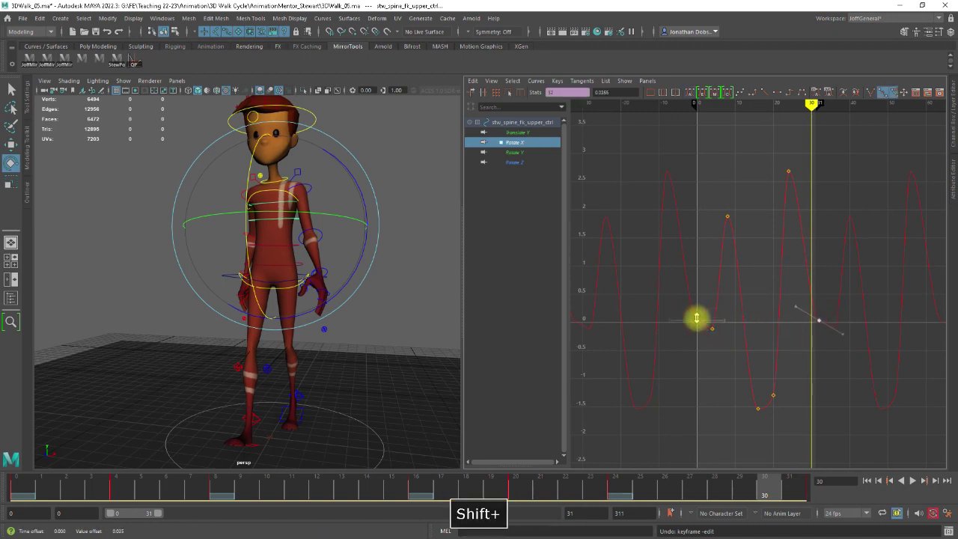
click(696, 320)
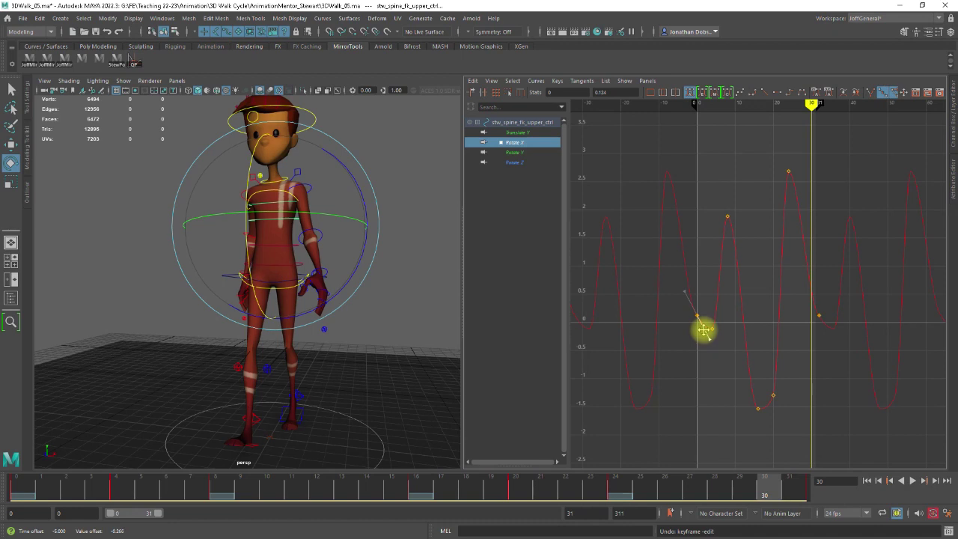
click(705, 362)
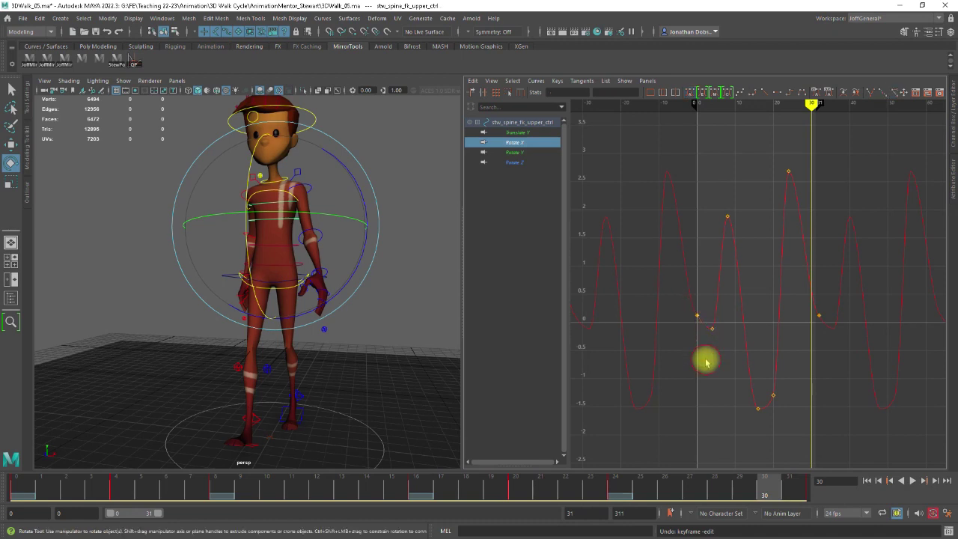
Convert the upper spine's Rotate X curve to weighted tangents and shorten the outgoing tangent handle of the key at frame 0
scroll(711, 369, up, 3)
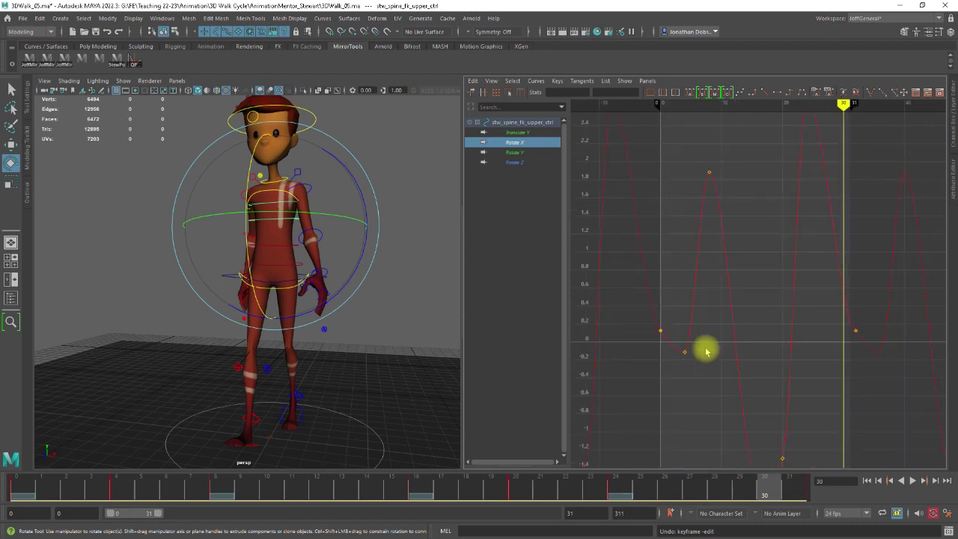
click(660, 330)
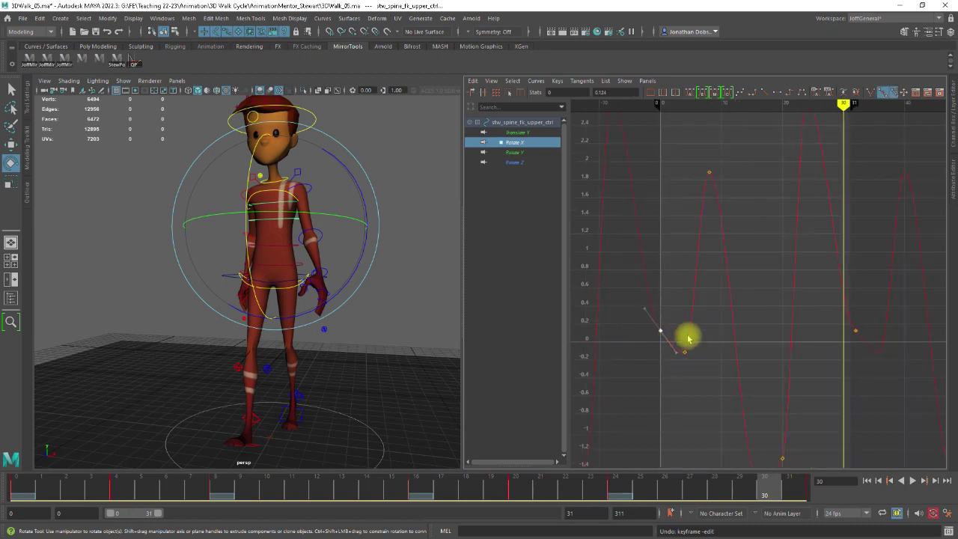
key(ctrl+z)
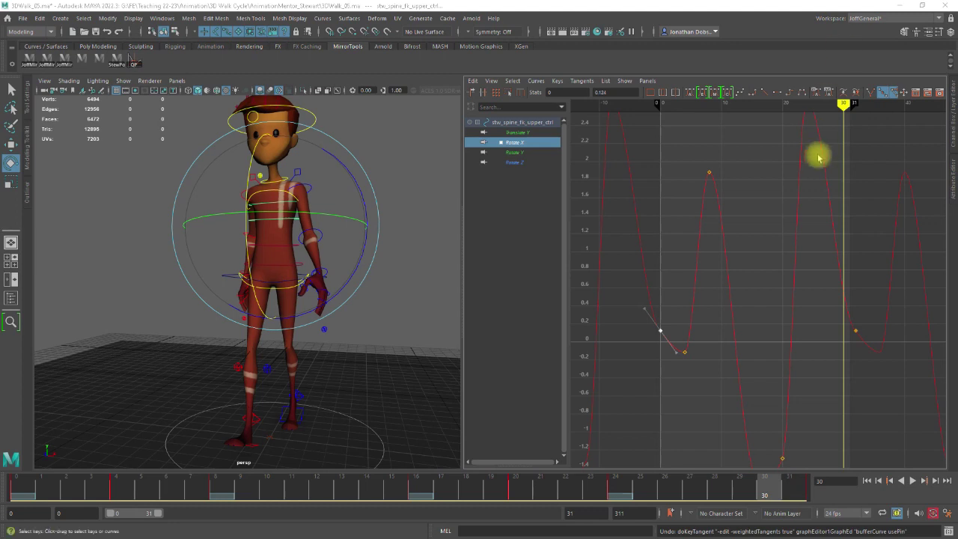
click(682, 351)
click(660, 331)
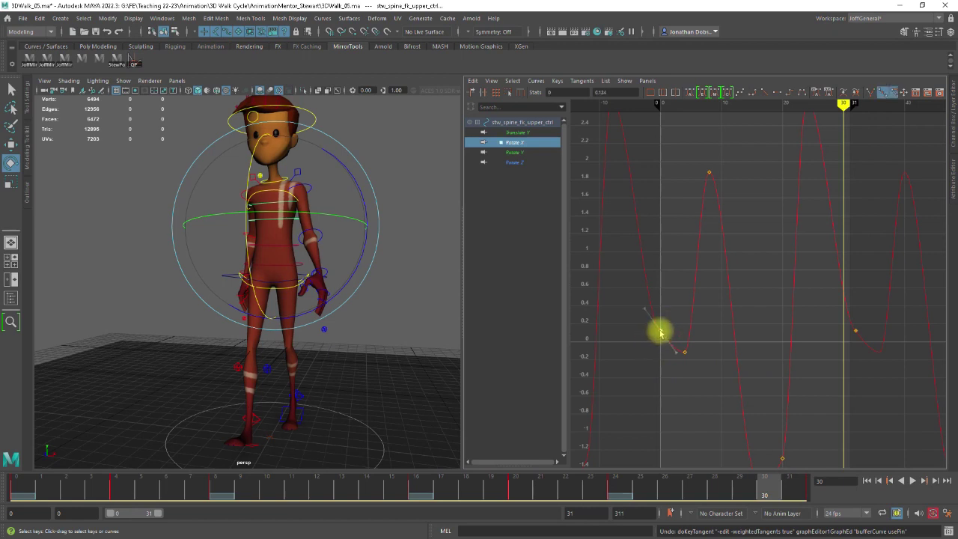
click(536, 81)
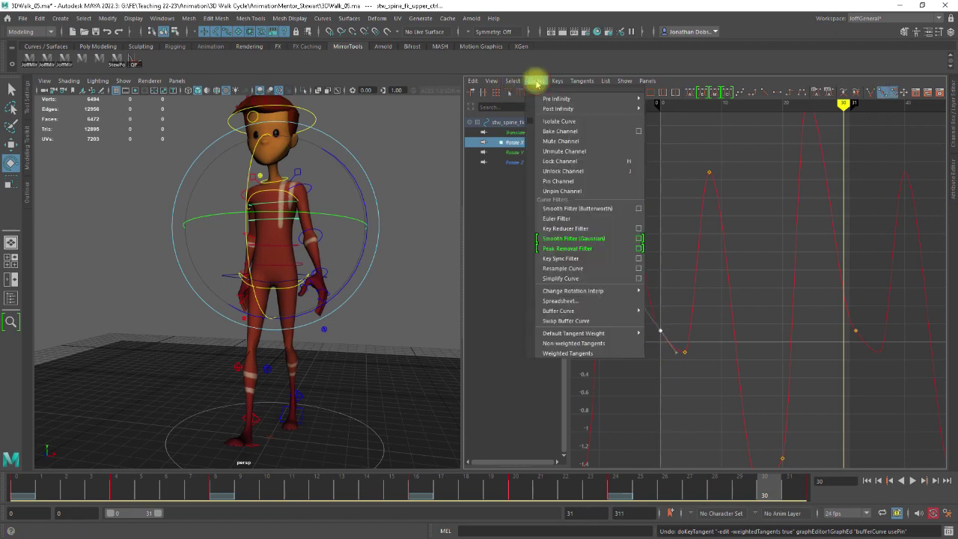
click(575, 354)
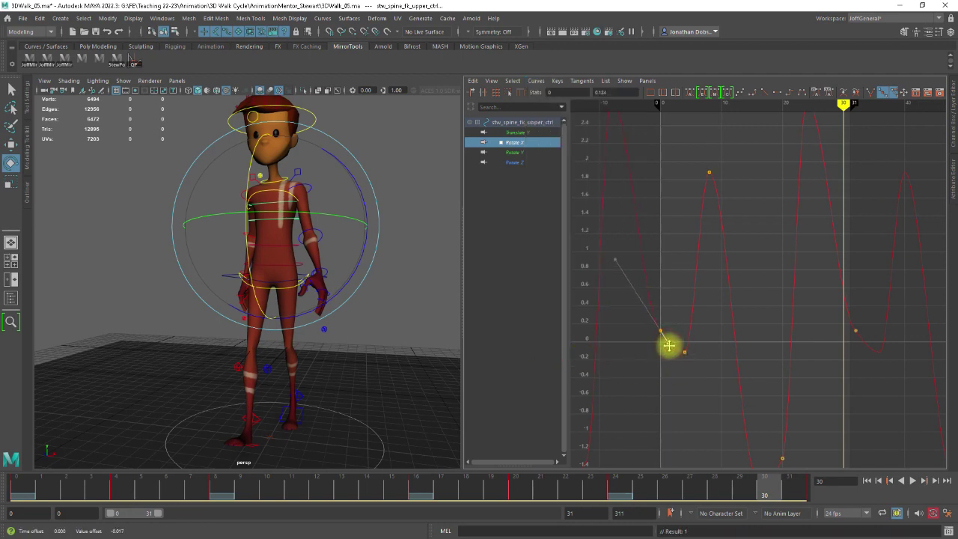
key(a)
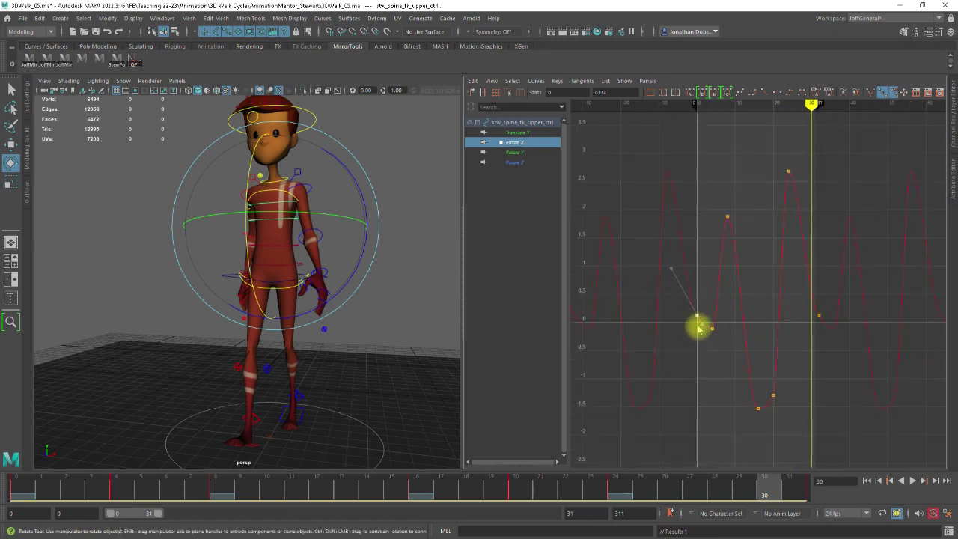
mouse_move(702, 325)
mouse_down()
mouse_move(709, 342)
mouse_move(705, 330)
mouse_up()
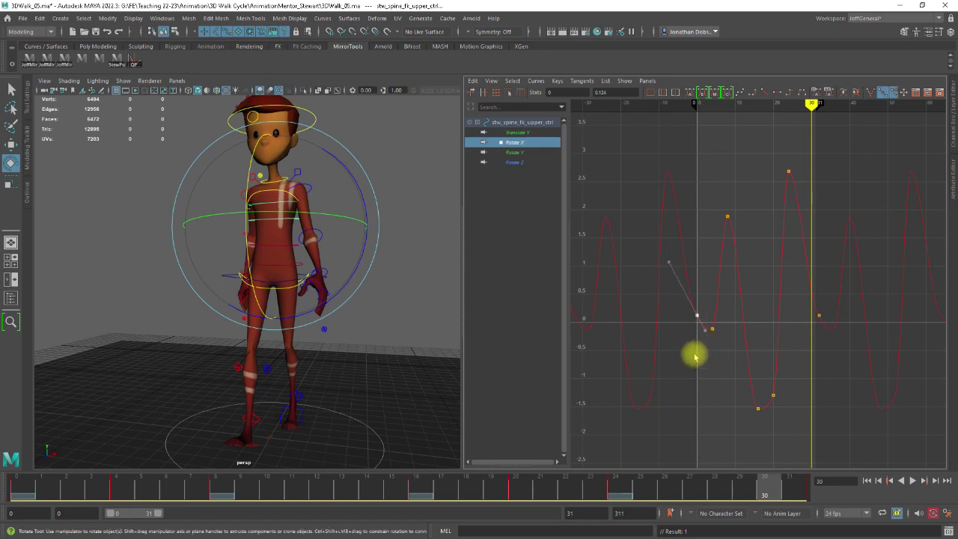
Shorten and steepen the tangent handle of the last Rotate X key at frame 32 to smooth the loop
click(821, 315)
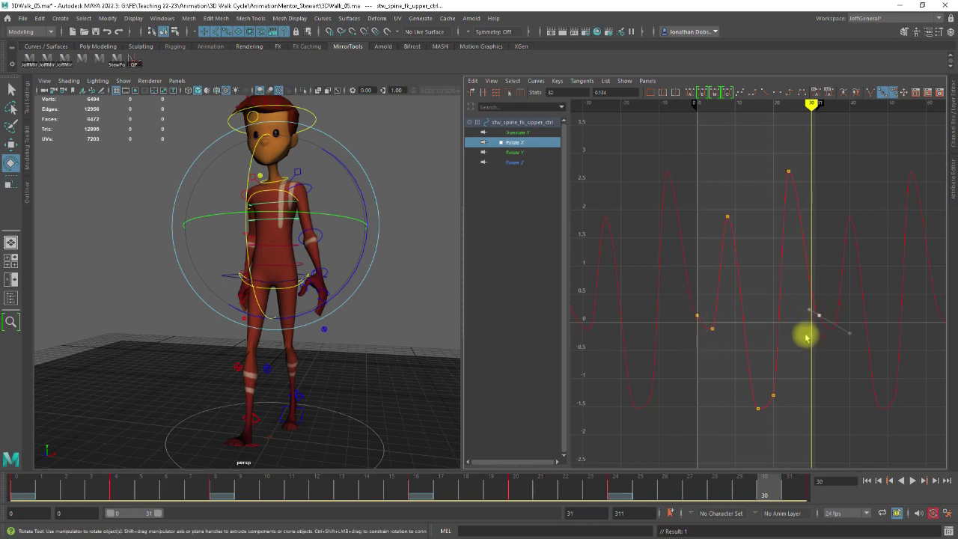
drag(850, 337, 846, 333)
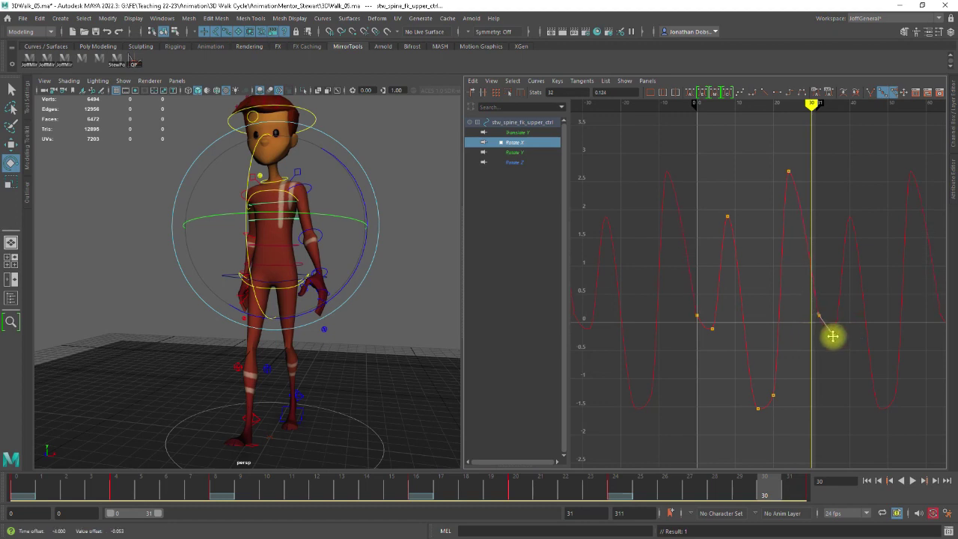
drag(833, 341, 818, 336)
click(699, 378)
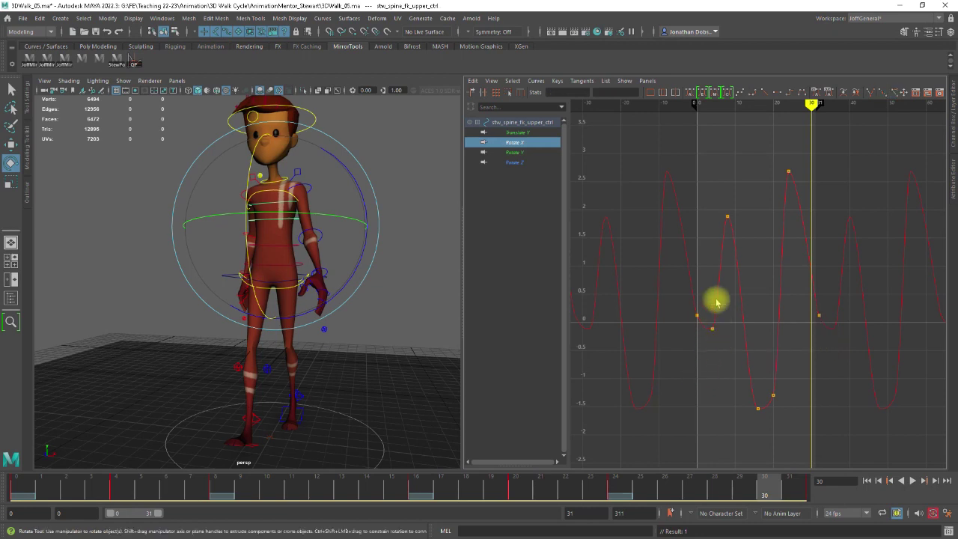
Examine the upper spine's Rotate Y and Rotate Z curves to check that they cycle smoothly
scroll(720, 278, down, 2)
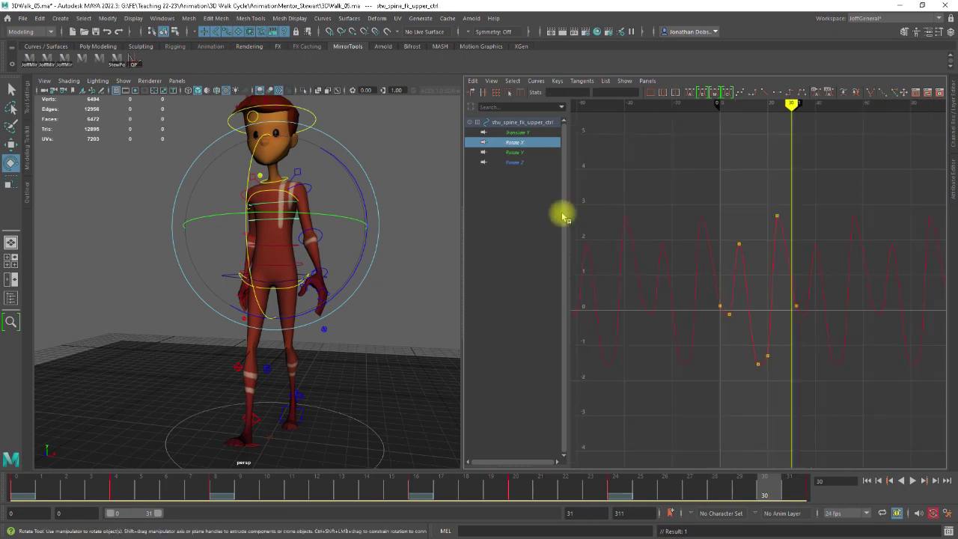
click(520, 152)
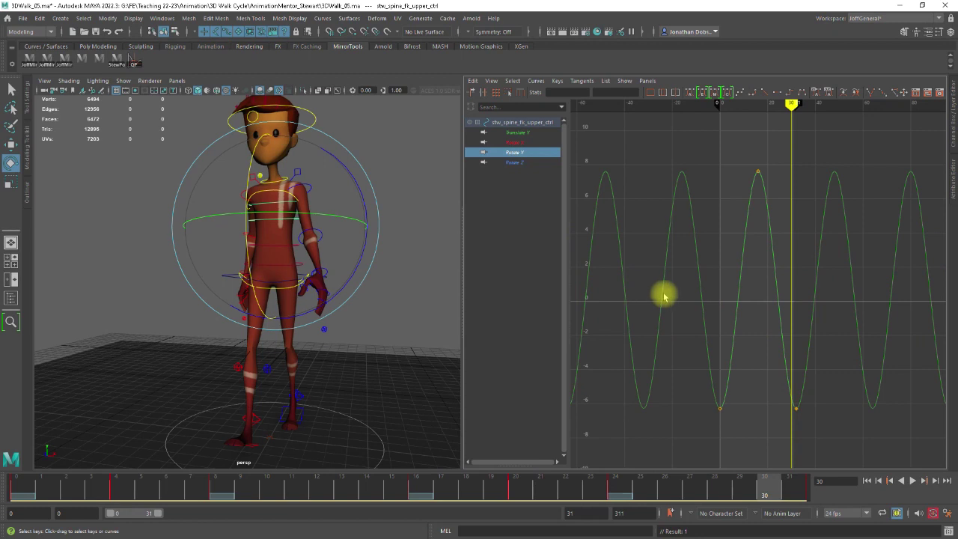
key(f)
click(516, 162)
key(f)
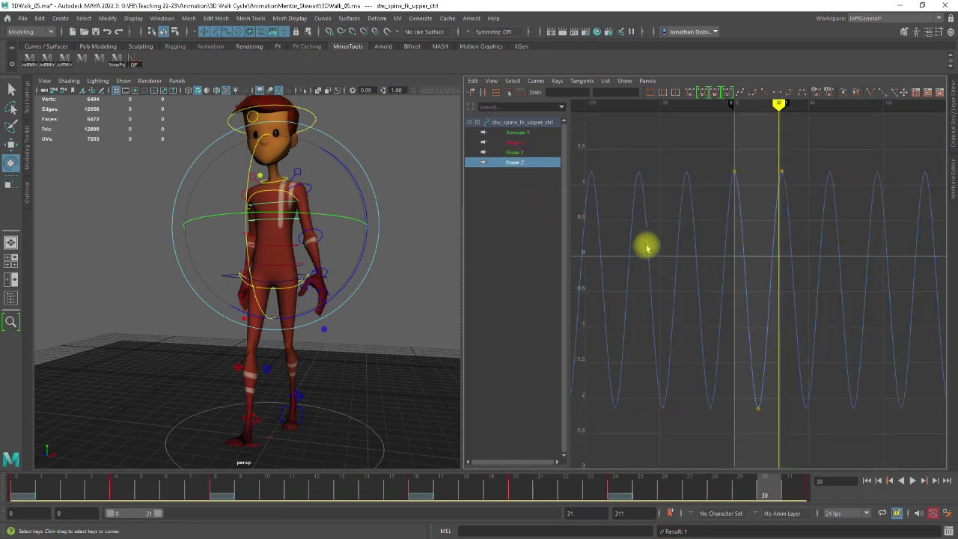
scroll(656, 251, down, 2)
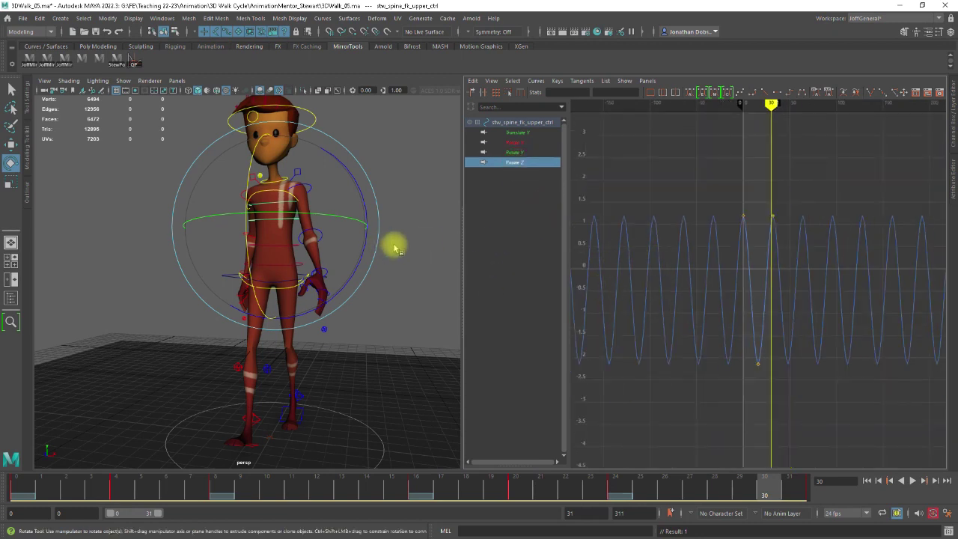
Select the spine's FK shoulder control and set its Rotate X curve to cycle before and after the keyed range
click(403, 285)
click(268, 185)
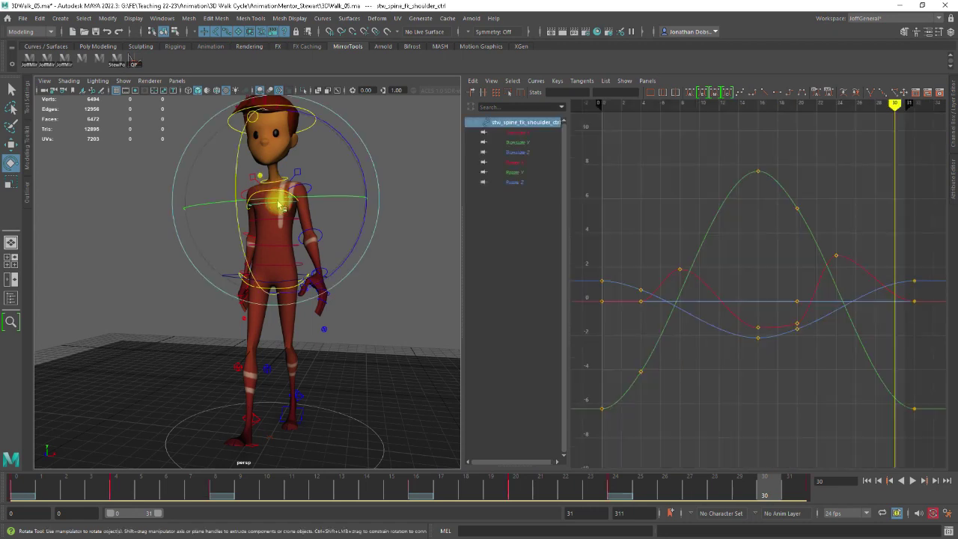
click(517, 133)
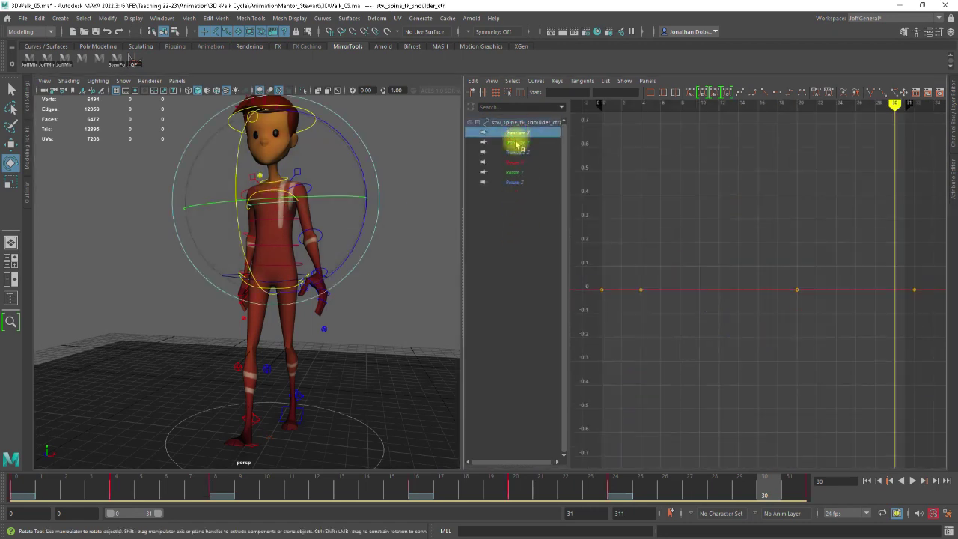
click(516, 142)
click(519, 153)
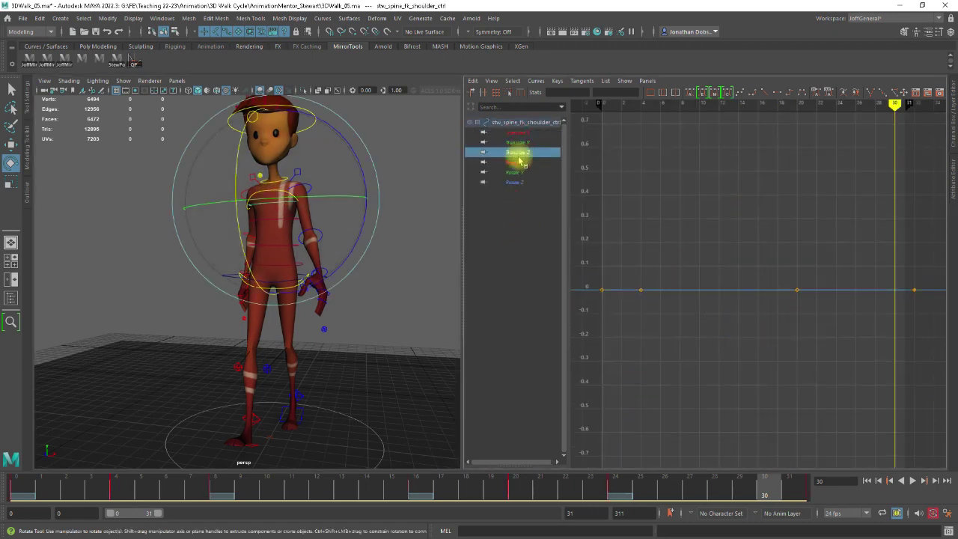
click(518, 161)
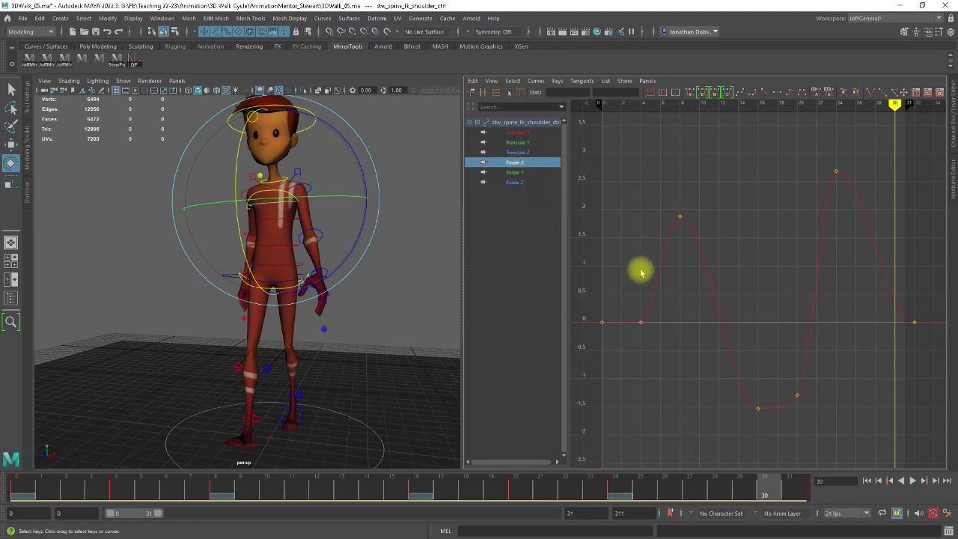
key(bracketright)
key(f)
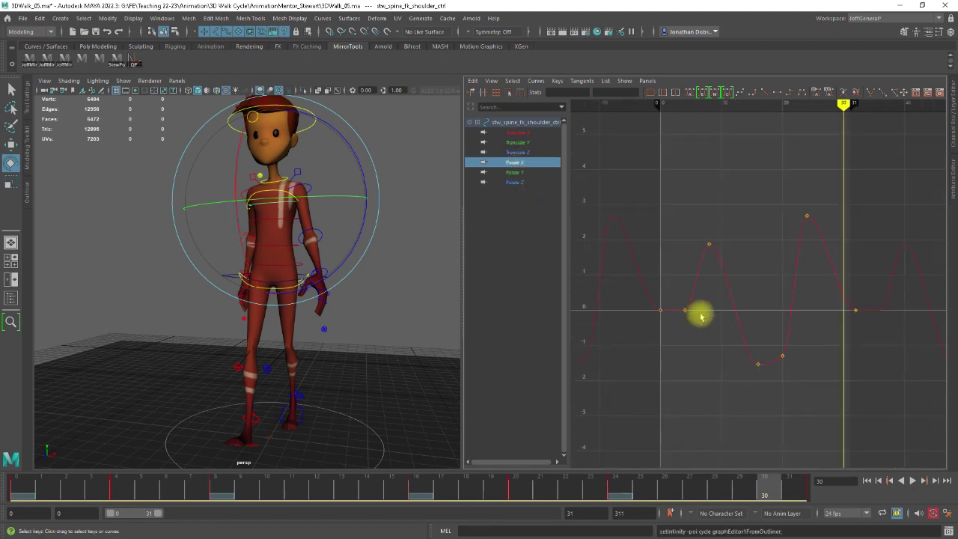
Lower the shoulder control's Rotate X key at frame 4 slightly below zero and slope the frame 0 key's tangent downward
middle_click(685, 309)
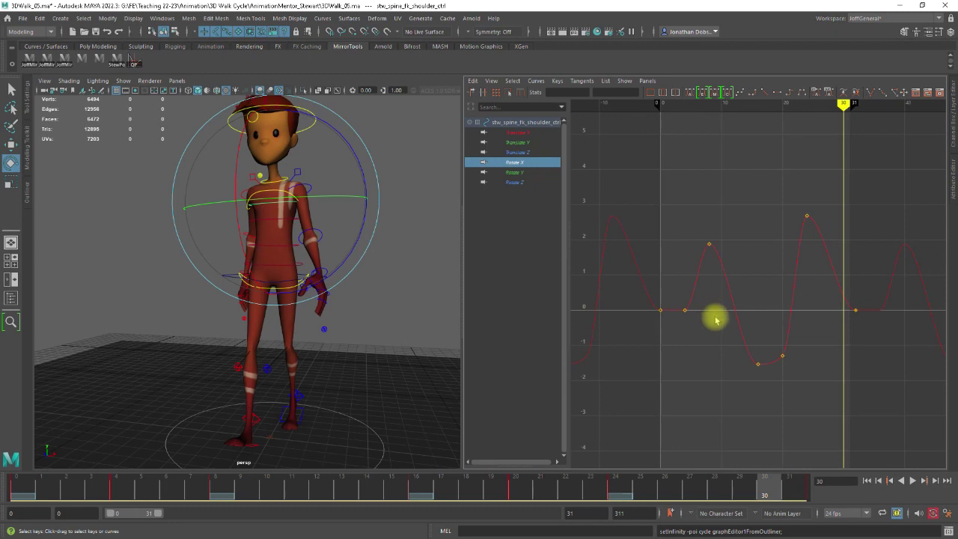
shift+middle_drag(685, 312, 686, 320)
drag(675, 305, 655, 315)
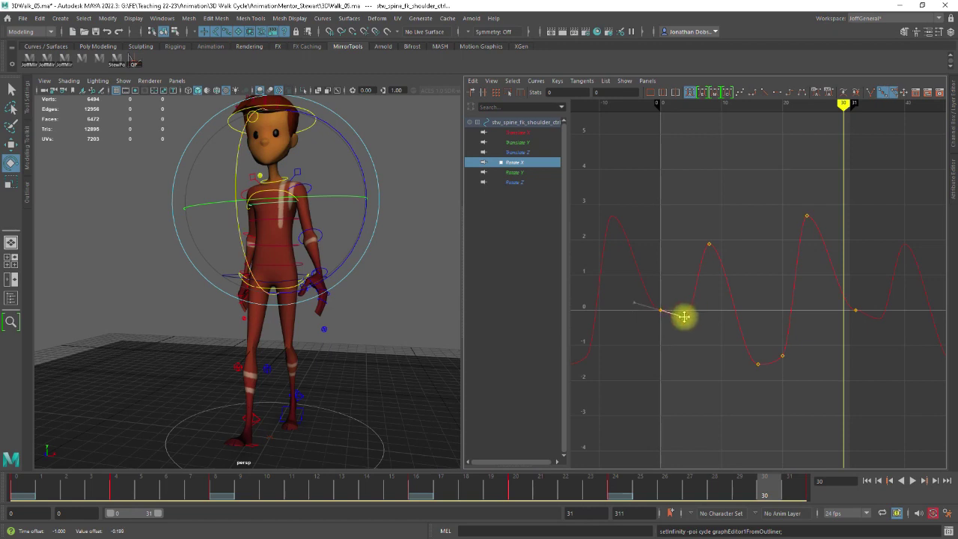
middle_drag(682, 318, 683, 320)
Tilt the tangent of the shoulder control's last Rotate X key at frame 32 so it slopes downward
click(860, 307)
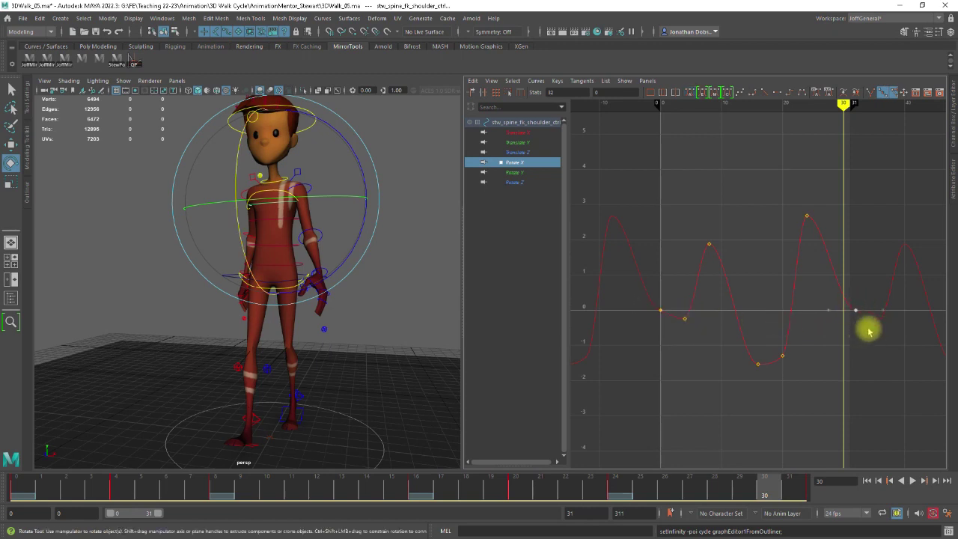
middle_drag(881, 308, 874, 319)
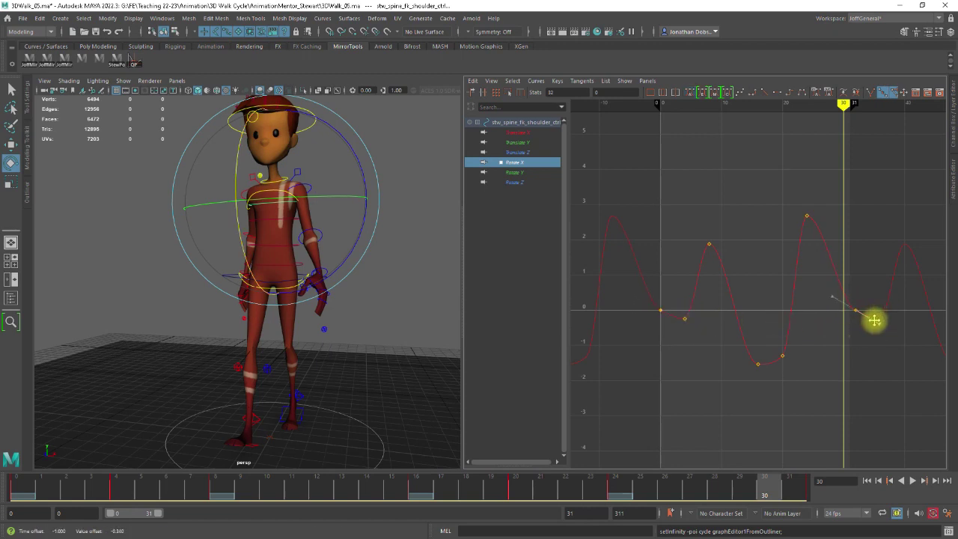
click(761, 262)
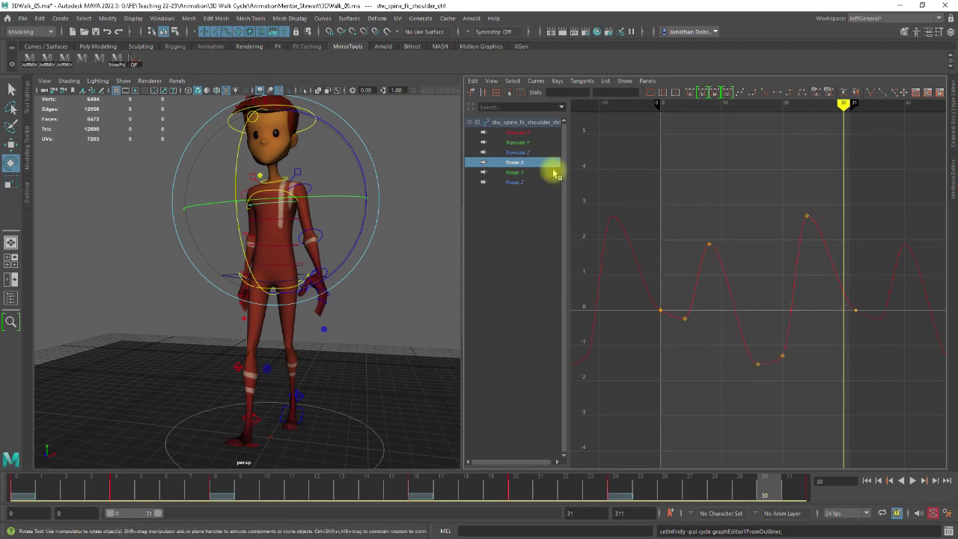
Cycle the shoulder control's Rotate Y curve in both directions and delete its in-between keys at frames 4 and 20
click(513, 173)
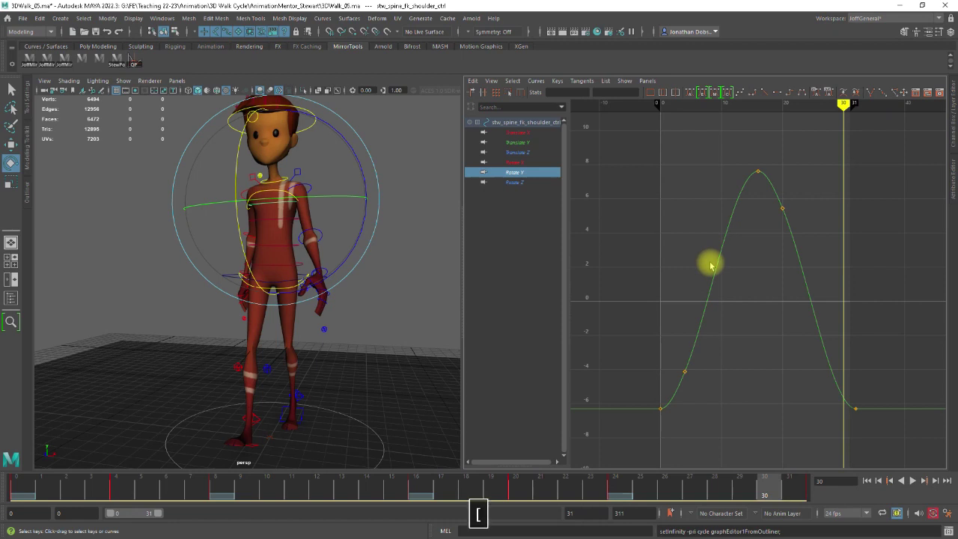
key(])
scroll(739, 300, down, 2)
drag(722, 335, 703, 353)
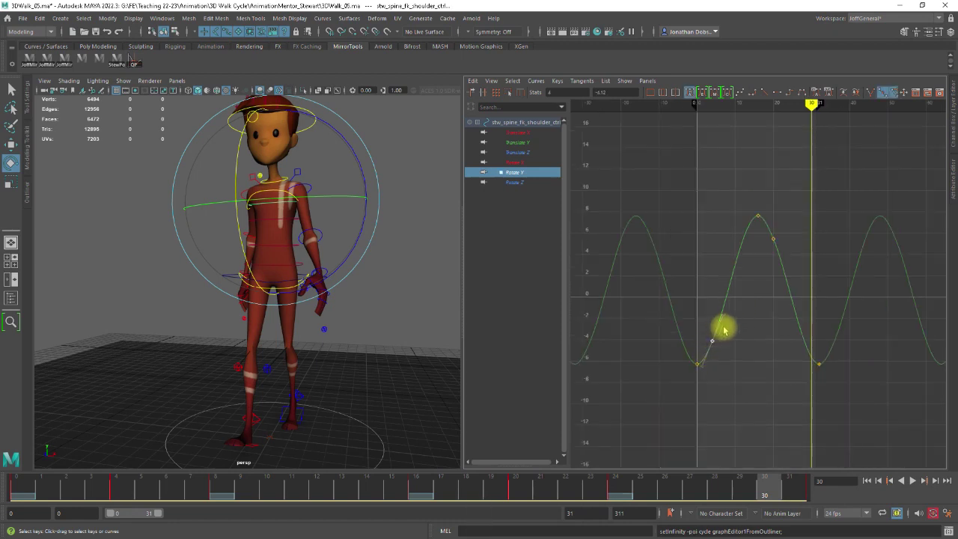
key(Delete)
drag(757, 258, 785, 229)
key(Delete)
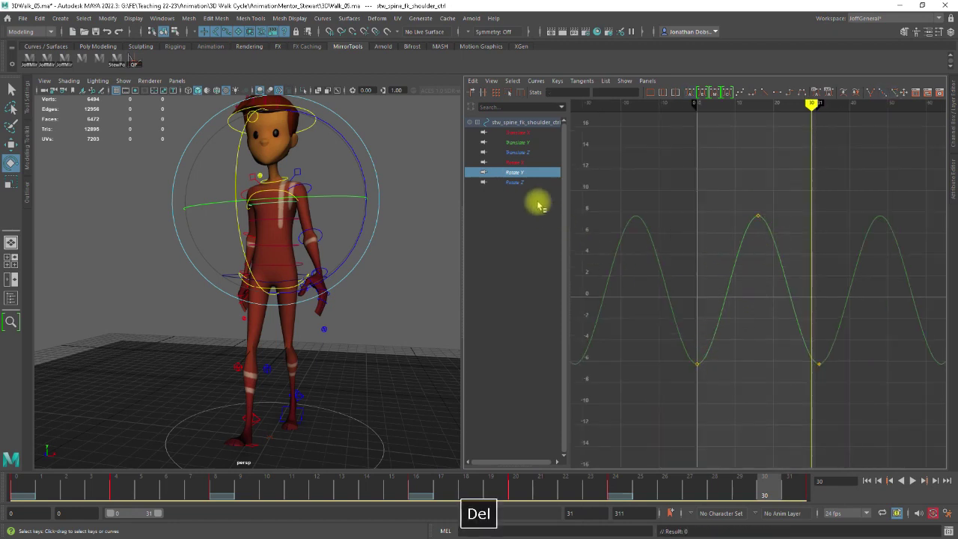
Cycle the shoulder control's Rotate Z curve in both directions and delete its in-between keys at frames 4 and 20
click(516, 183)
key(])
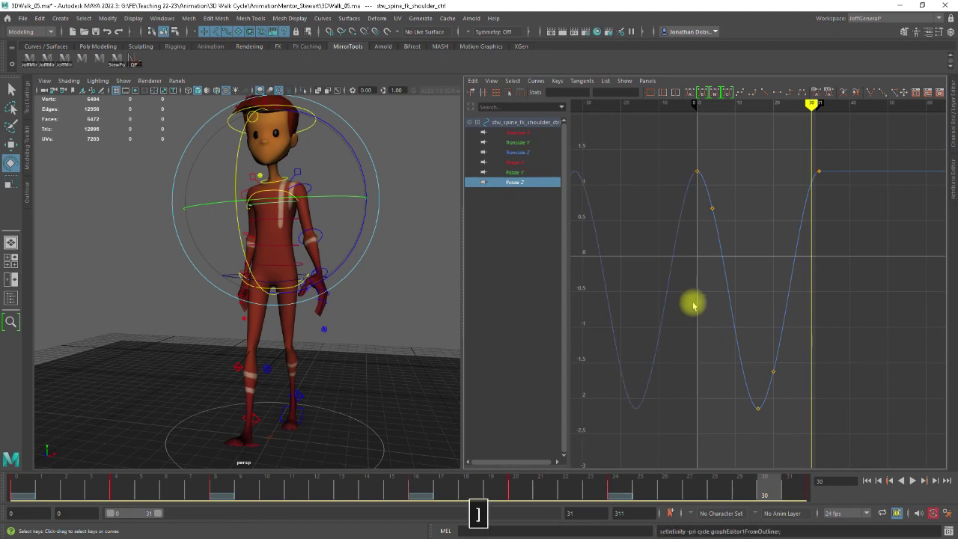
scroll(720, 302, down, 2)
drag(721, 251, 737, 238)
key(Delete)
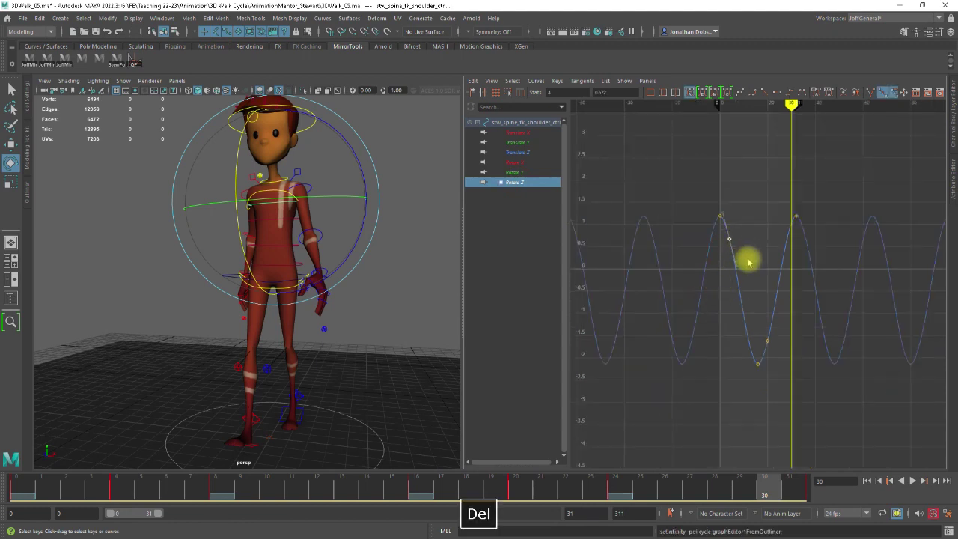
drag(762, 332, 784, 353)
key(Delete)
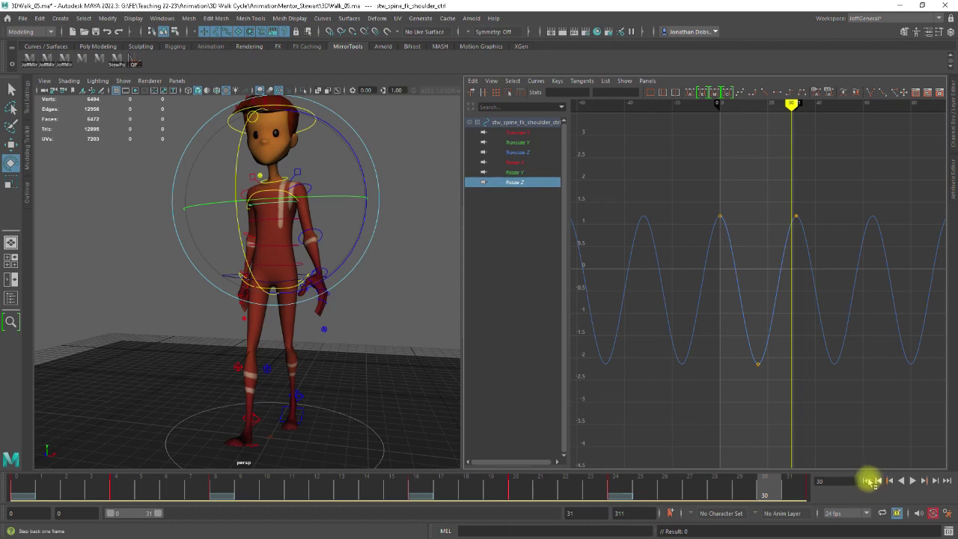
Play the walk cycle from the first frame to check the shoulder motion, leaving no control selected
click(867, 481)
click(911, 481)
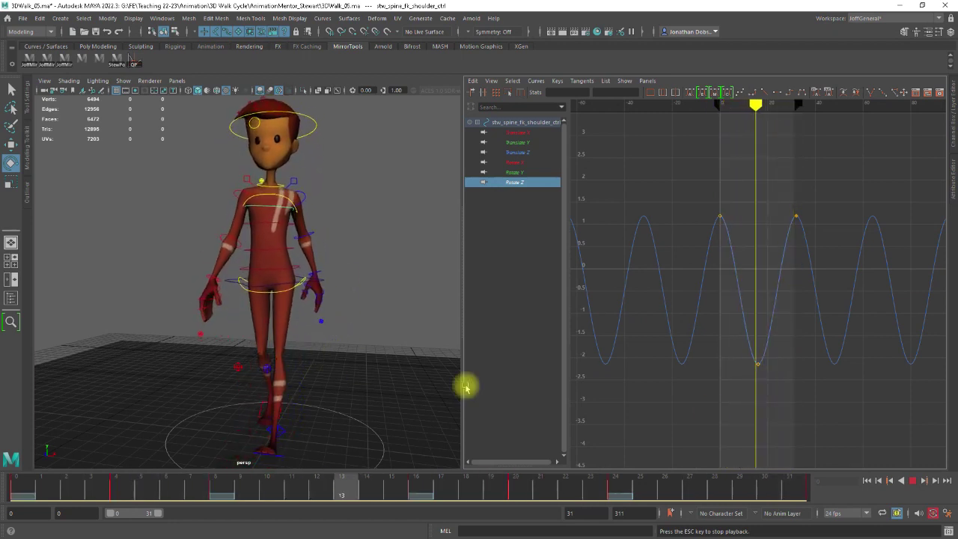
click(913, 483)
click(434, 284)
click(282, 213)
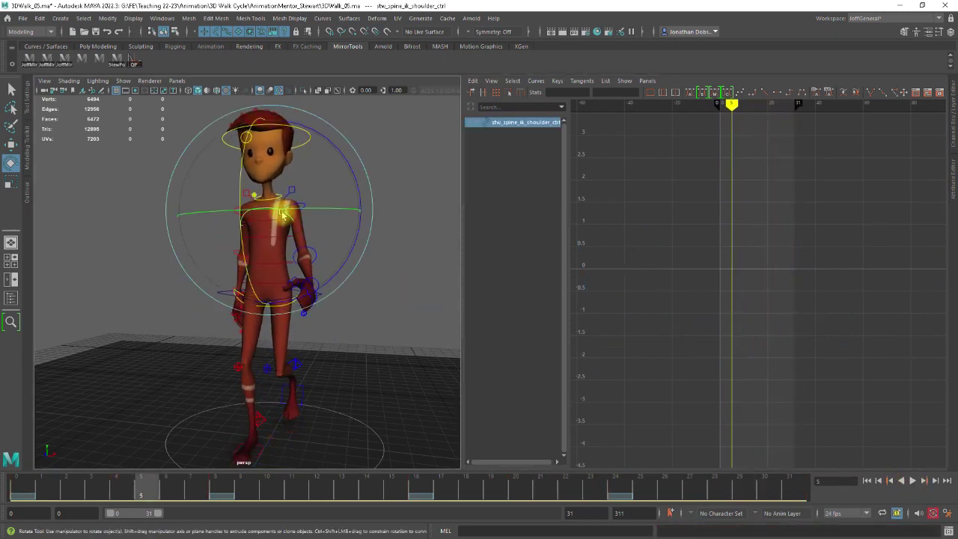
click(385, 276)
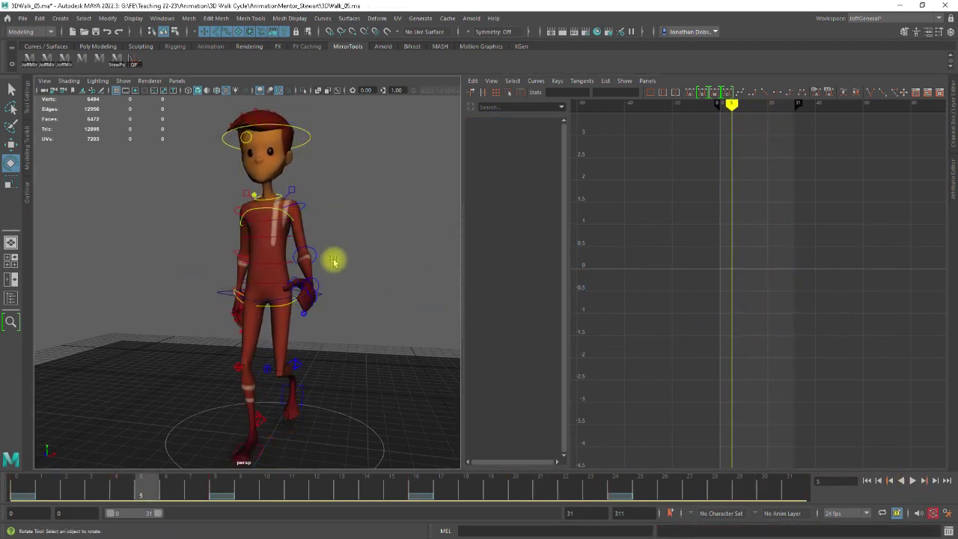
Select the head control, look through its rotation curves and display only Rotate X
alt+right_drag(297, 258, 314, 274)
alt+middle_drag(315, 274, 324, 302)
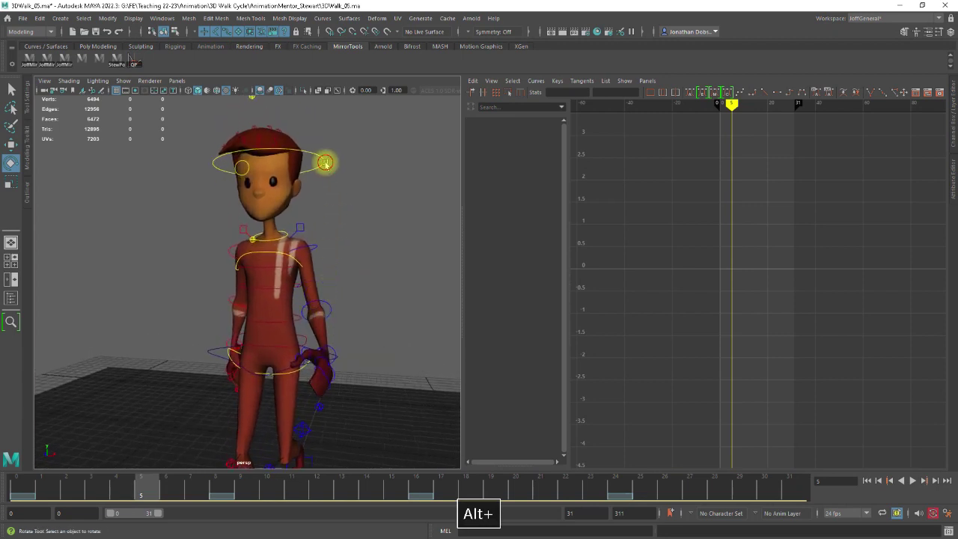
click(323, 161)
key(f)
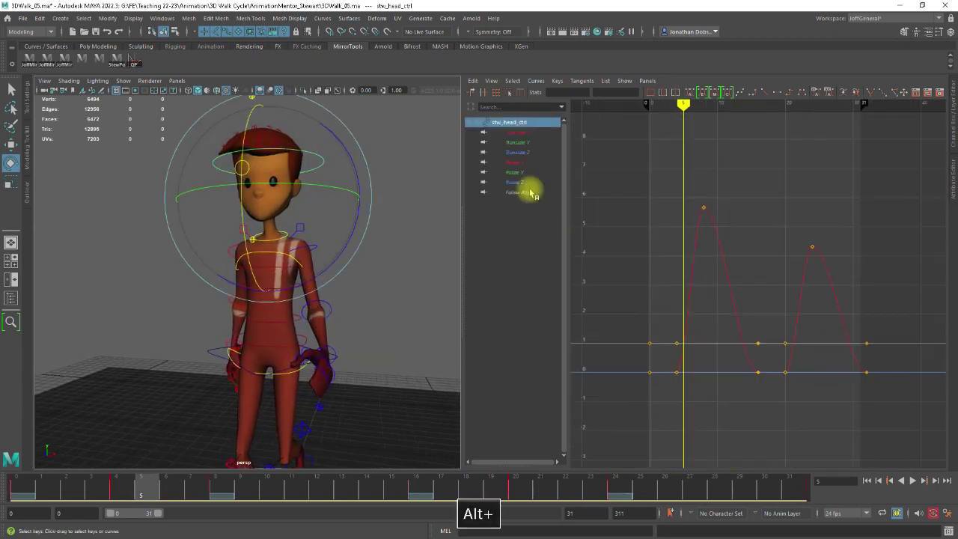
click(514, 142)
click(514, 163)
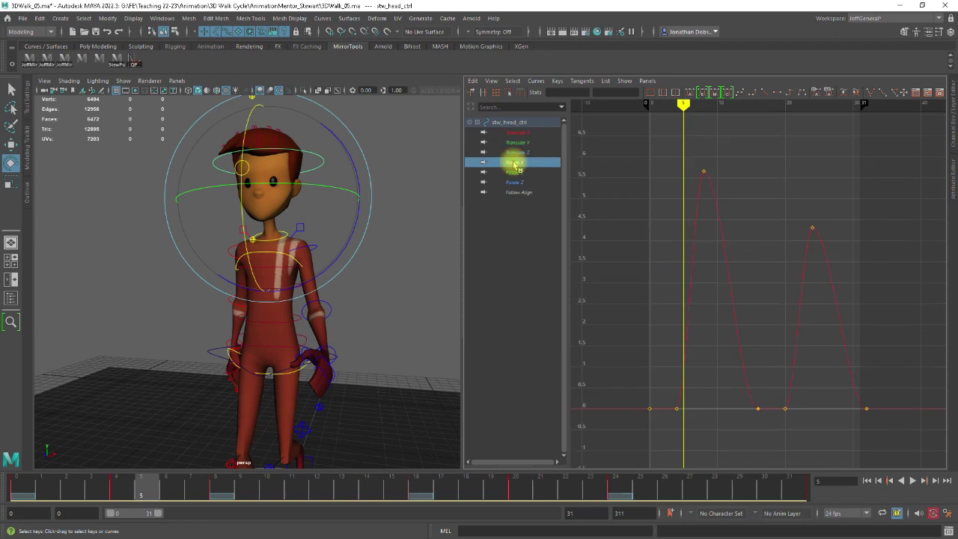
click(519, 172)
click(519, 182)
click(516, 172)
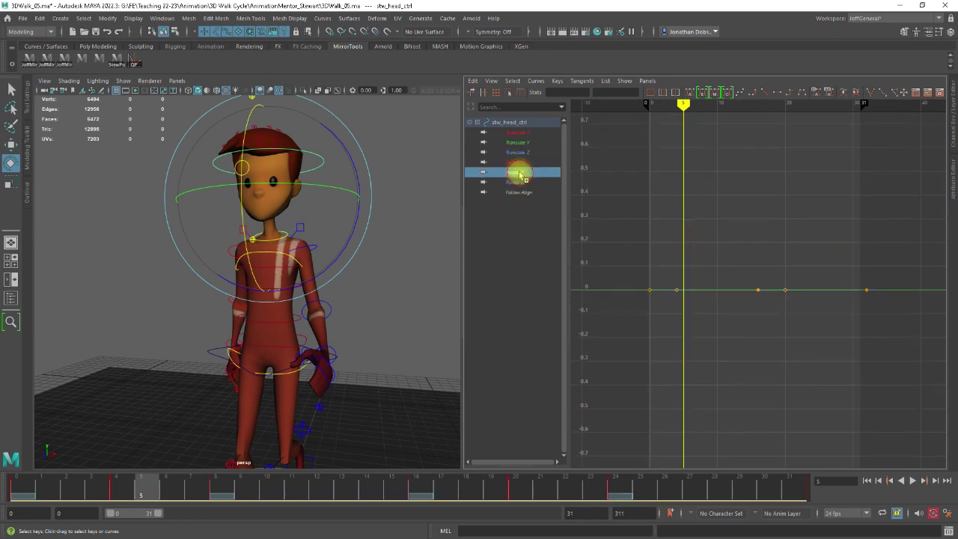
click(516, 163)
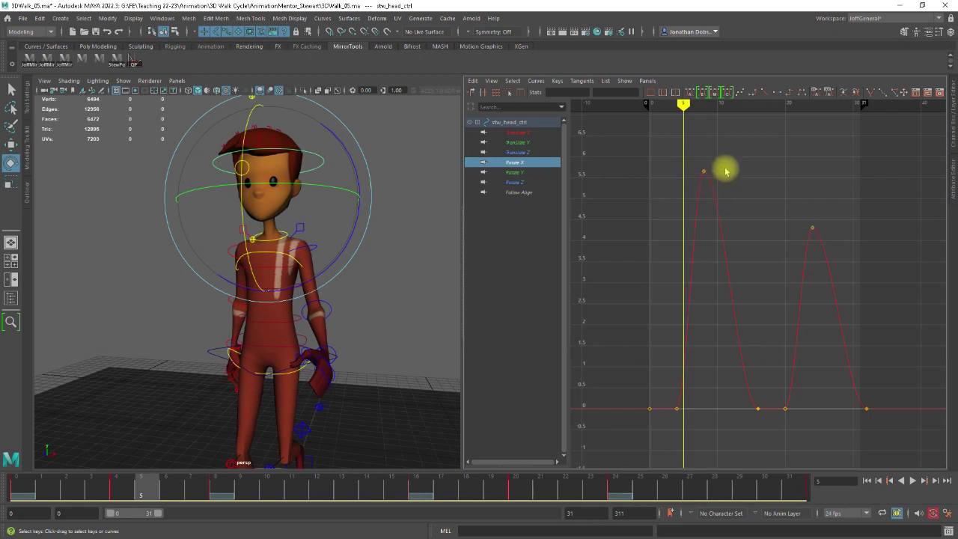
Raise the head control's Rotate X key at frame 24 to just below the height of the frame 8 peak
click(813, 228)
shift+middle_drag(811, 218, 811, 170)
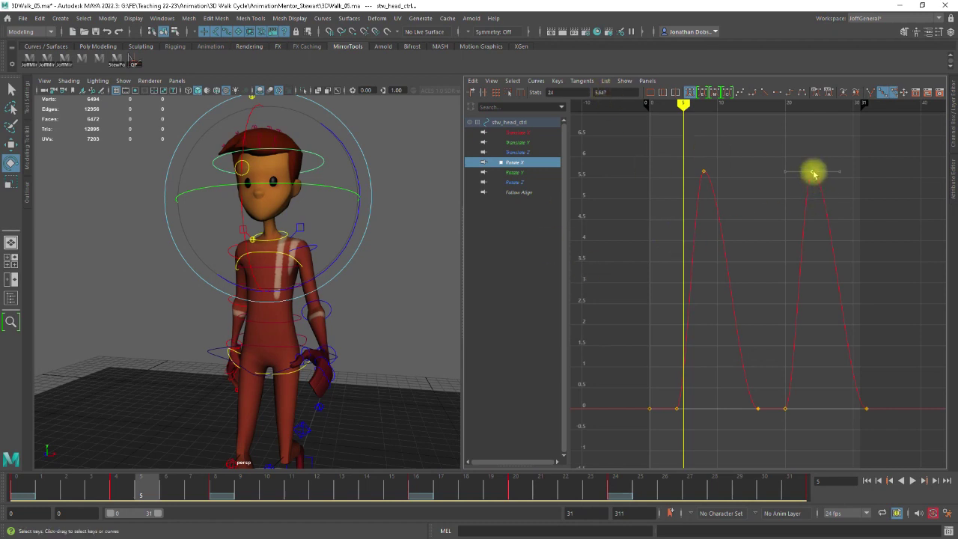
shift+middle_drag(814, 173, 812, 177)
click(776, 222)
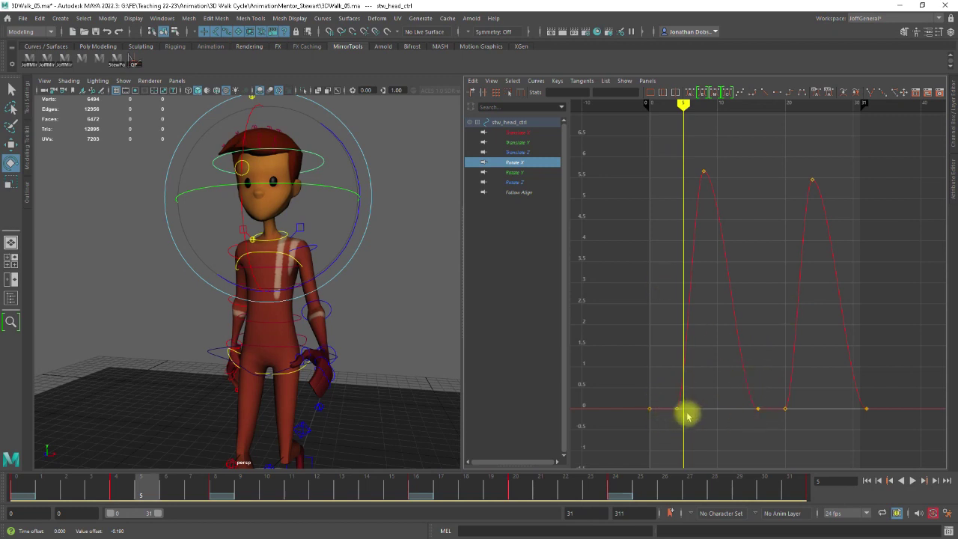
Cycle the head's Rotate X curve in both directions and lower its keys at frames 4, 20 and 32 to about -0.26
key(])
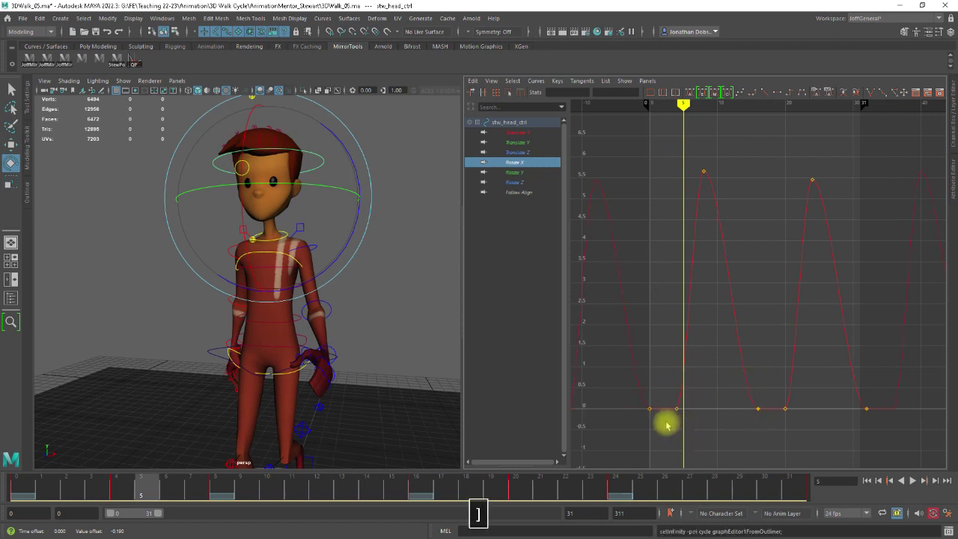
drag(671, 423, 699, 417)
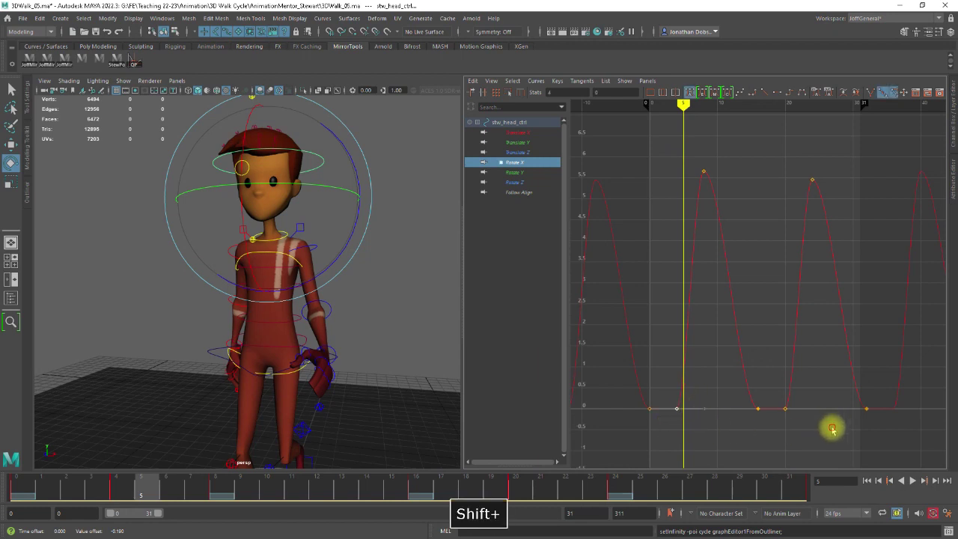
shift+click(787, 408)
shift+drag(848, 424, 873, 397)
shift+middle_drag(785, 409, 784, 418)
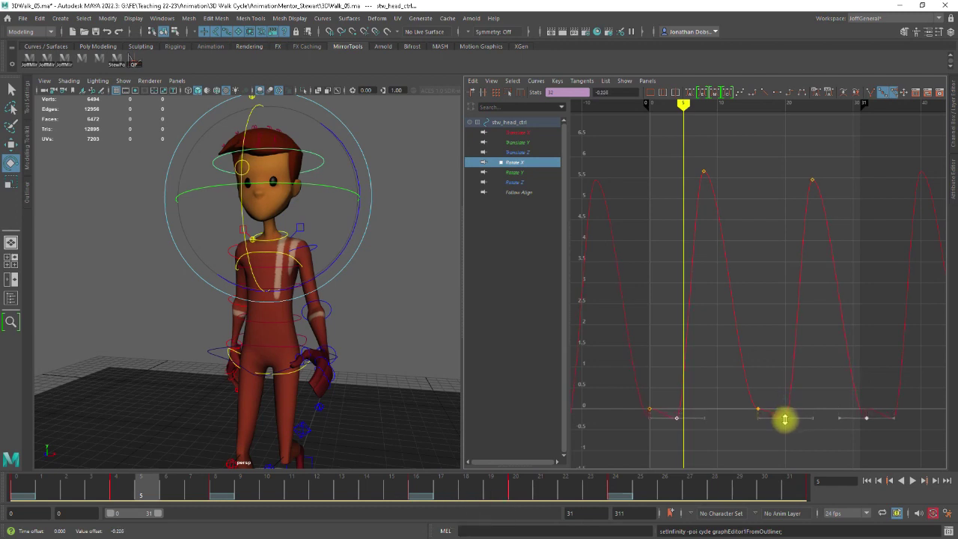
click(662, 407)
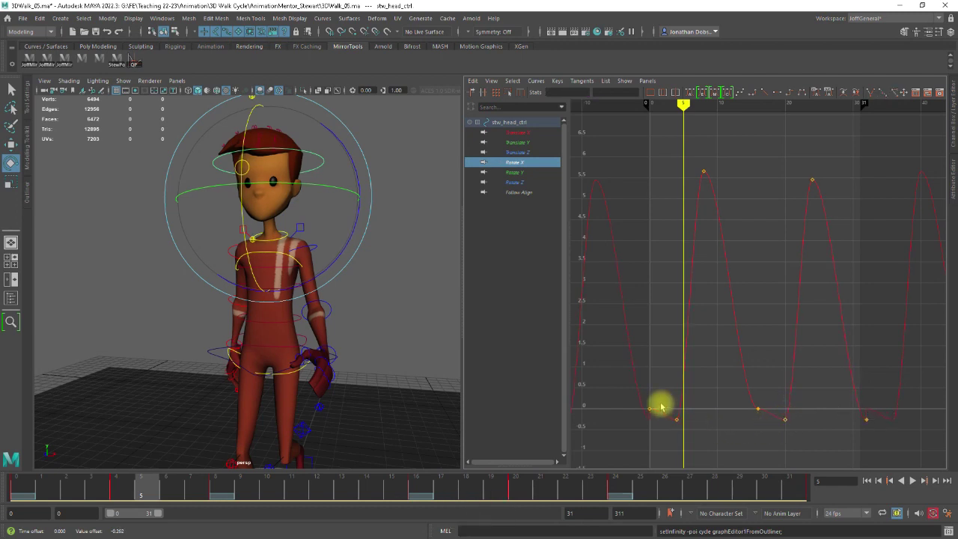
Slope the tangents of the head's Rotate X keys at frames 0 and 32 downward
drag(643, 414, 628, 420)
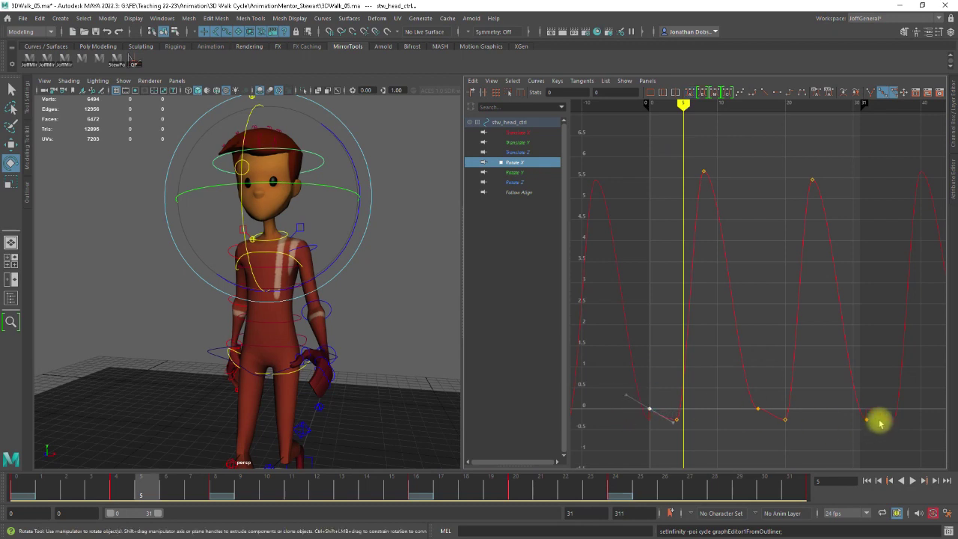
middle_click(840, 418)
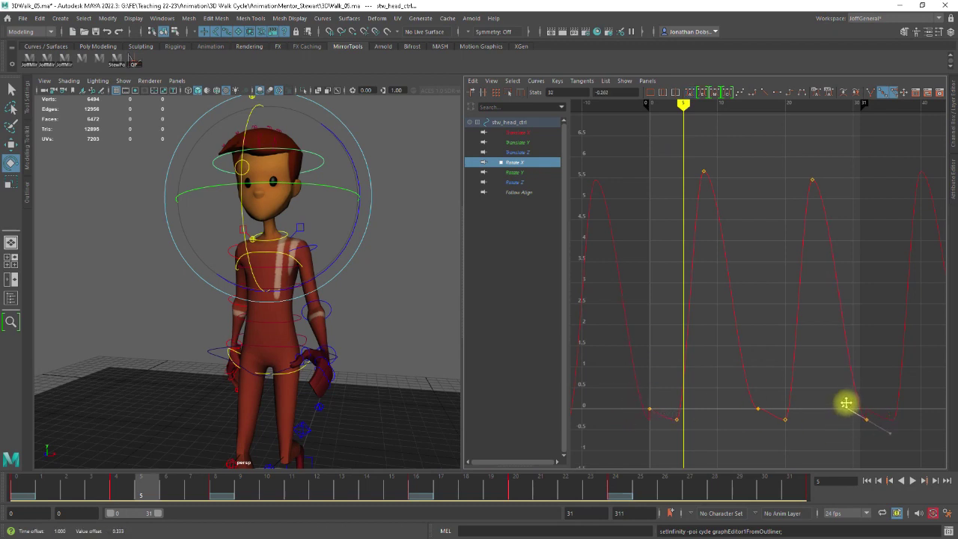
click(750, 434)
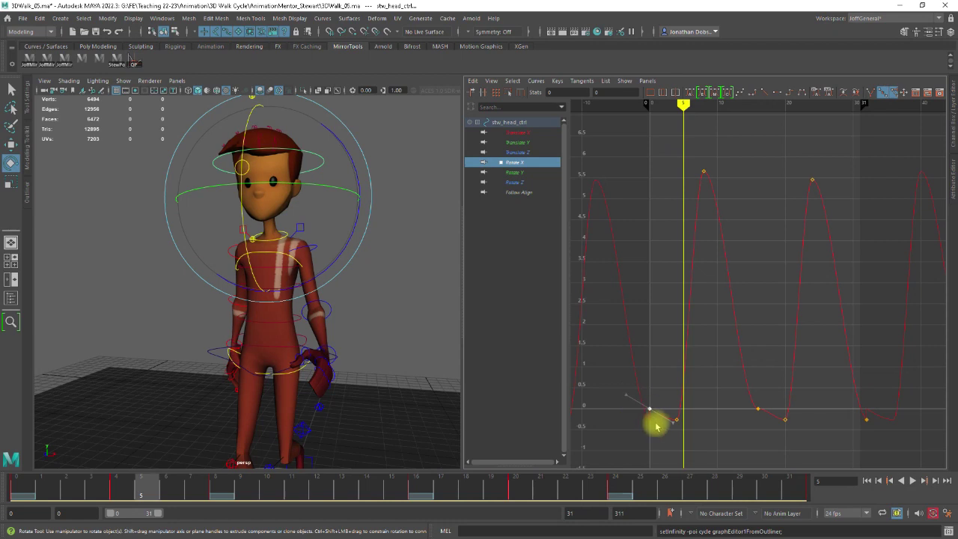
Convert the head's Rotate X curve to weighted tangents and steepen the downward slope of the frame 32 key's tangent
click(540, 82)
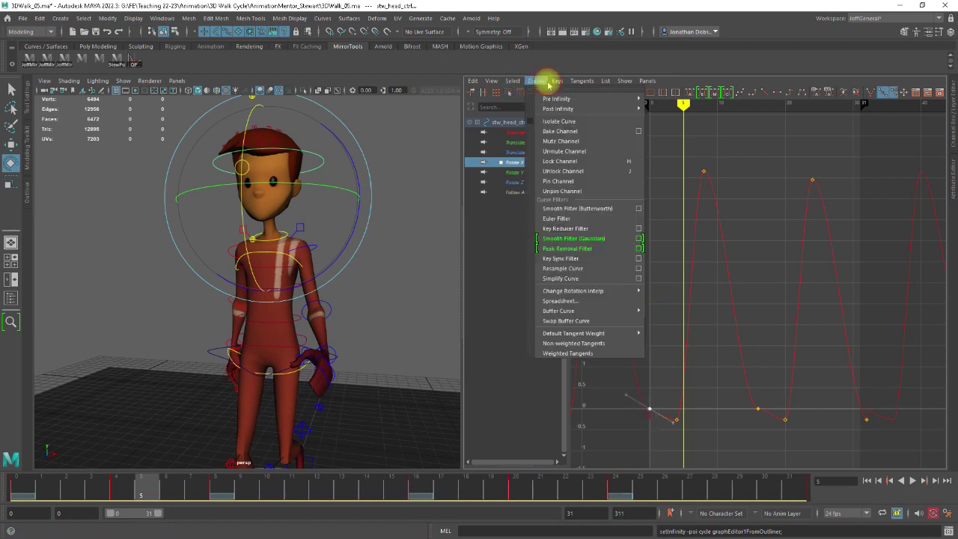
click(574, 353)
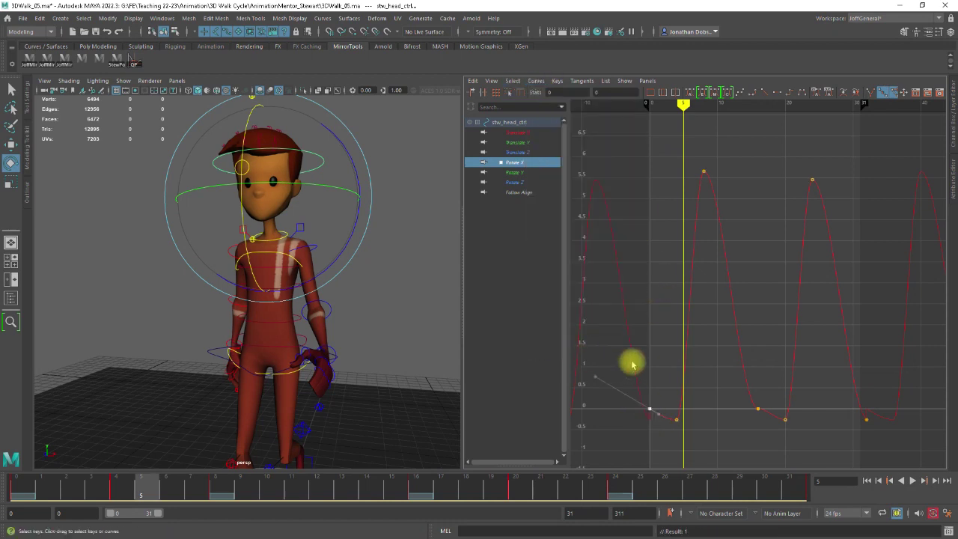
click(865, 419)
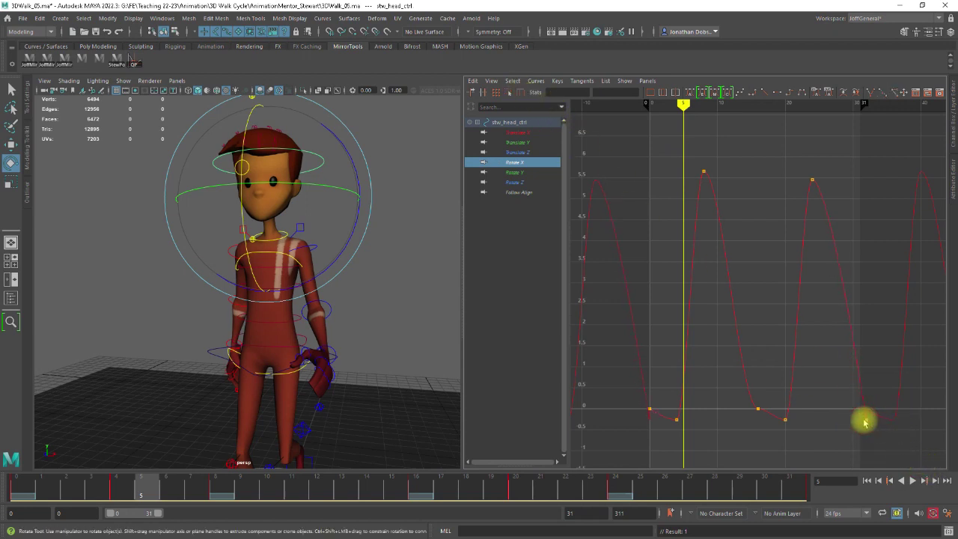
key(ctrl+z)
key(ctrl+z)
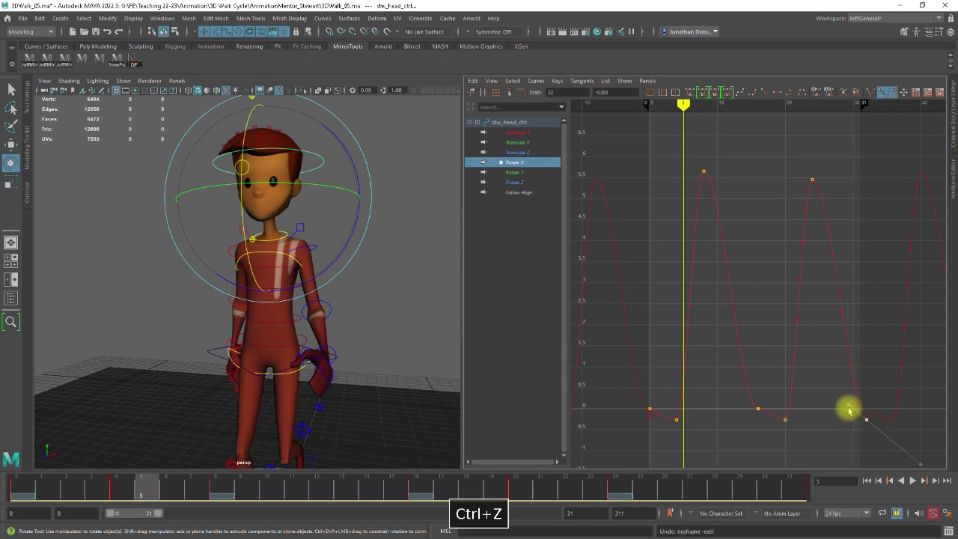
drag(847, 403, 849, 385)
scroll(865, 411, down, 2)
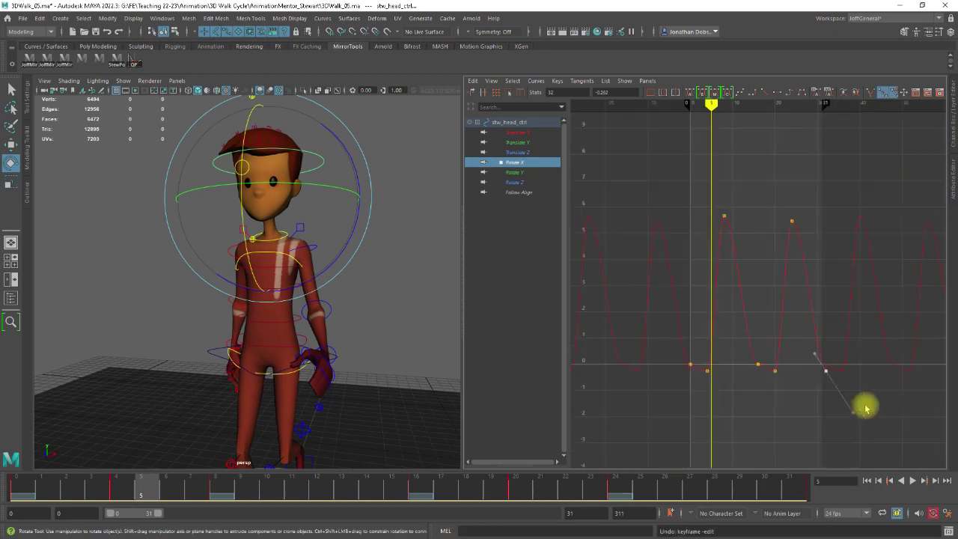
drag(847, 406, 849, 403)
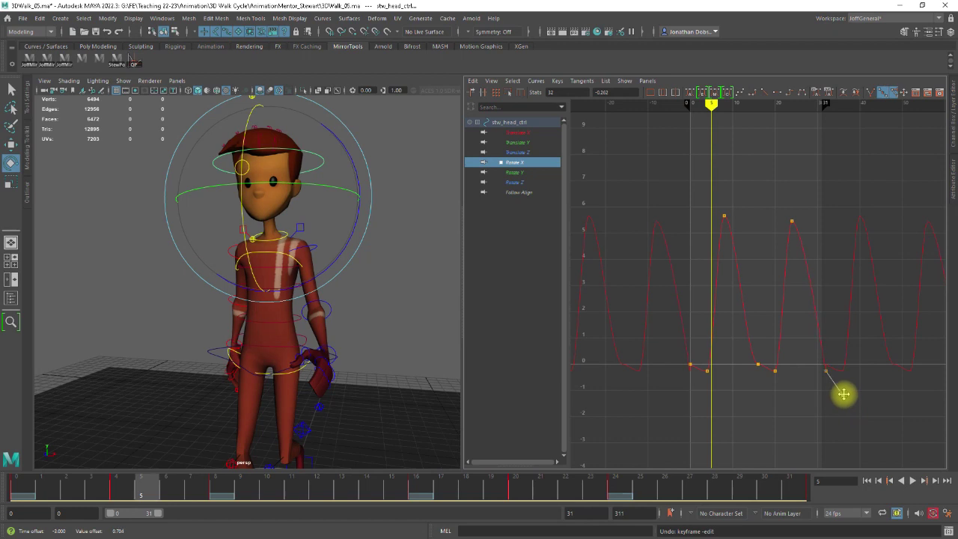
scroll(780, 392, up, 2)
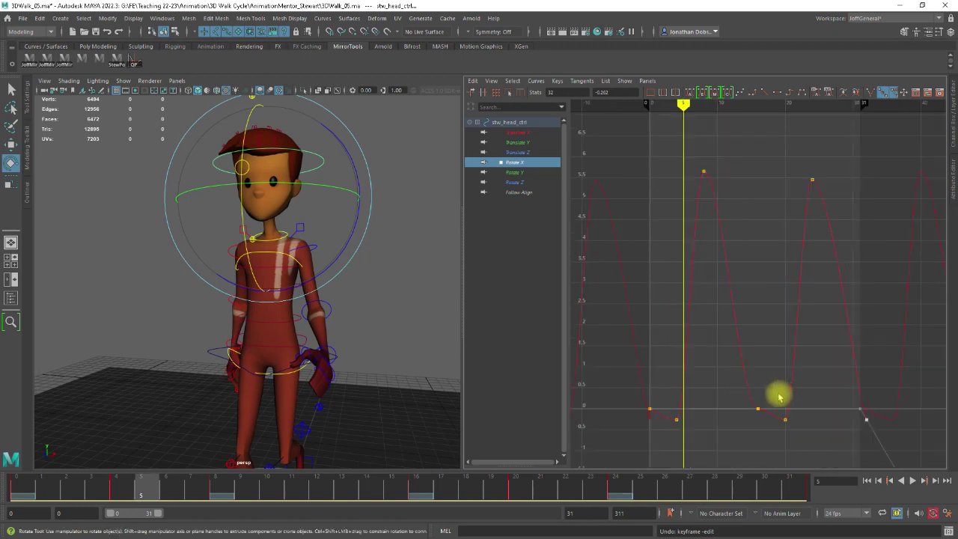
Try raising the head's Rotate X keys at frames 0 and 16 to about 0.32 and re-angling the frame 32 tangent
alt+middle_drag(781, 434, 780, 421)
click(648, 395)
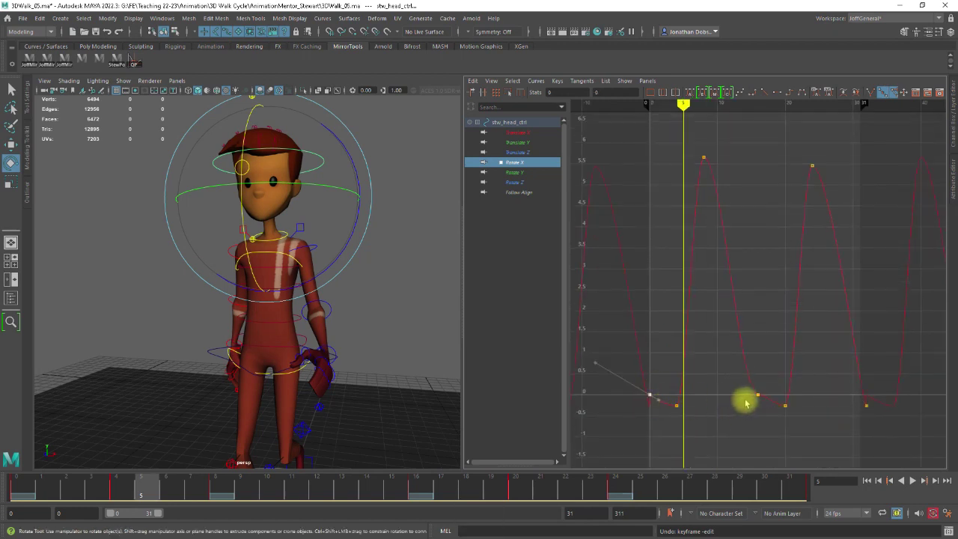
shift+click(758, 394)
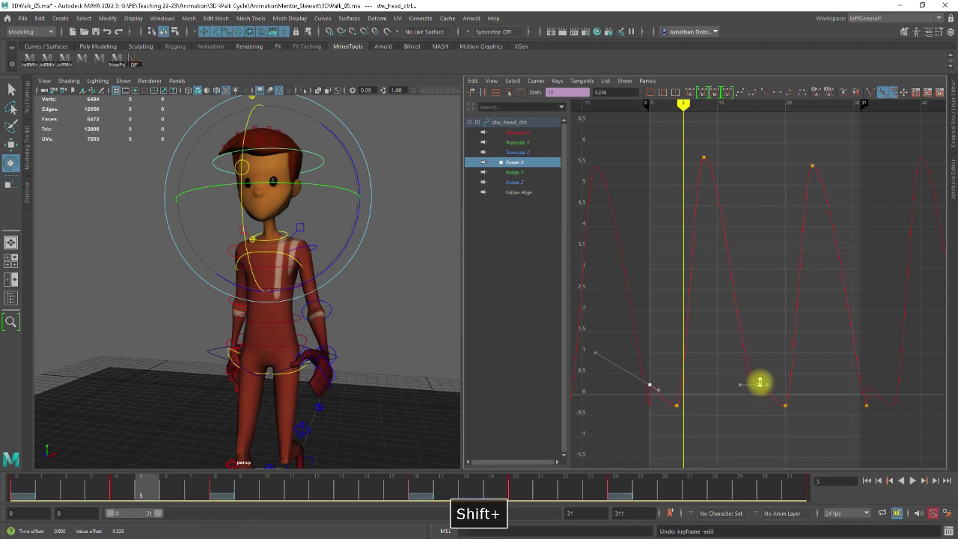
shift+middle_drag(760, 383, 760, 379)
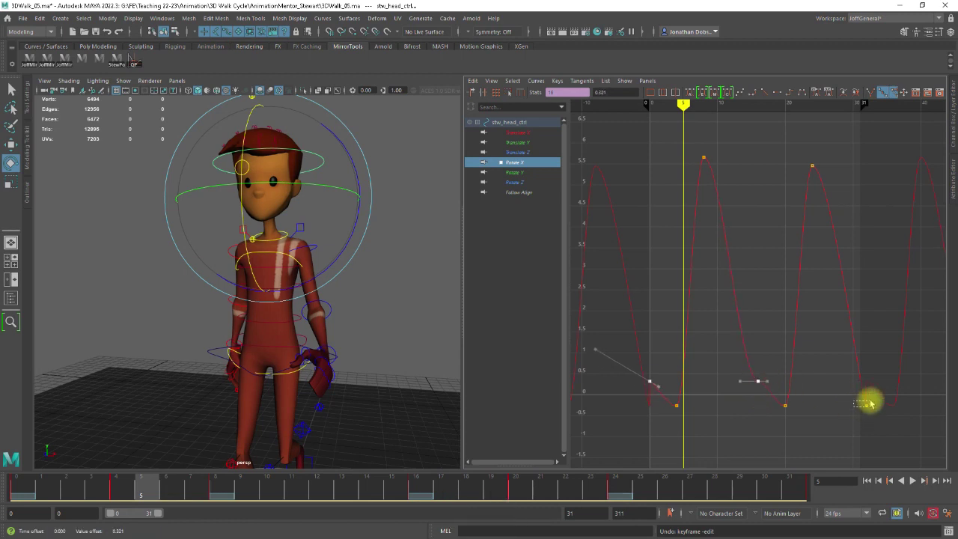
drag(870, 403, 875, 405)
click(897, 456)
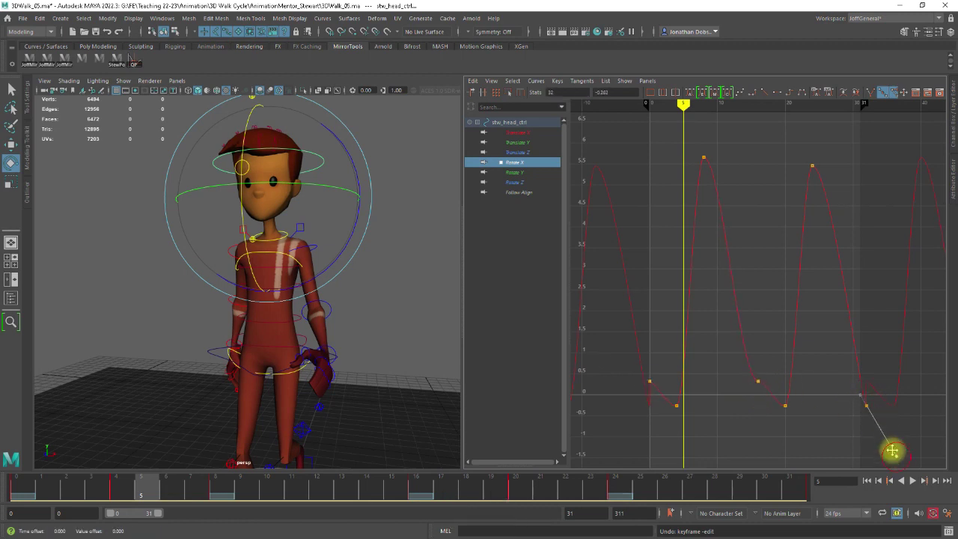
click(855, 416)
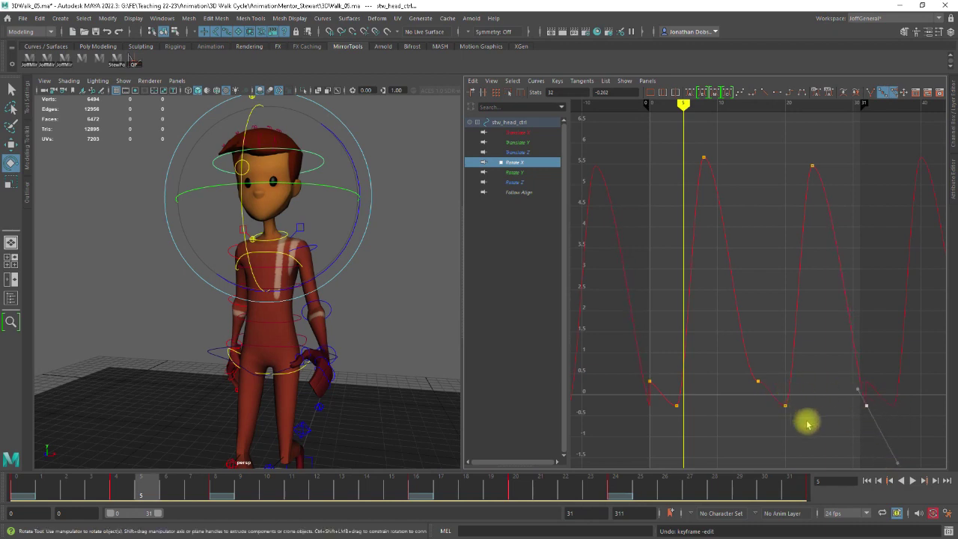
click(847, 410)
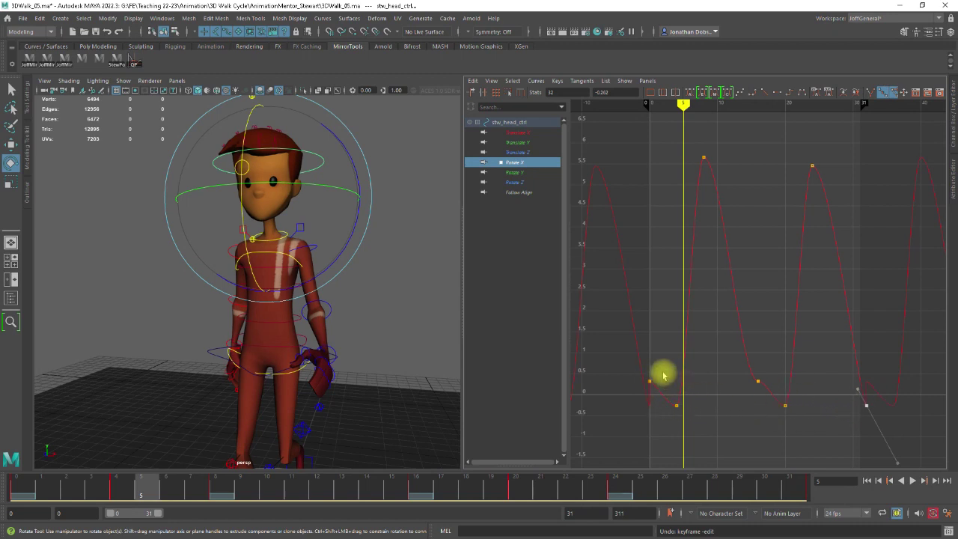
key(ctrl+z)
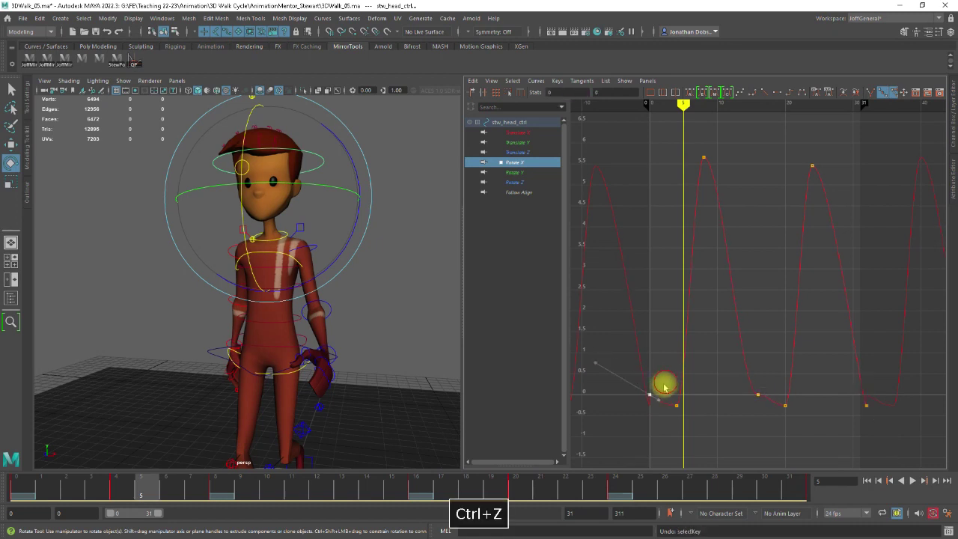
Set the head's Rotate X key at frame 32 to a value of 0
click(662, 387)
drag(848, 419, 880, 400)
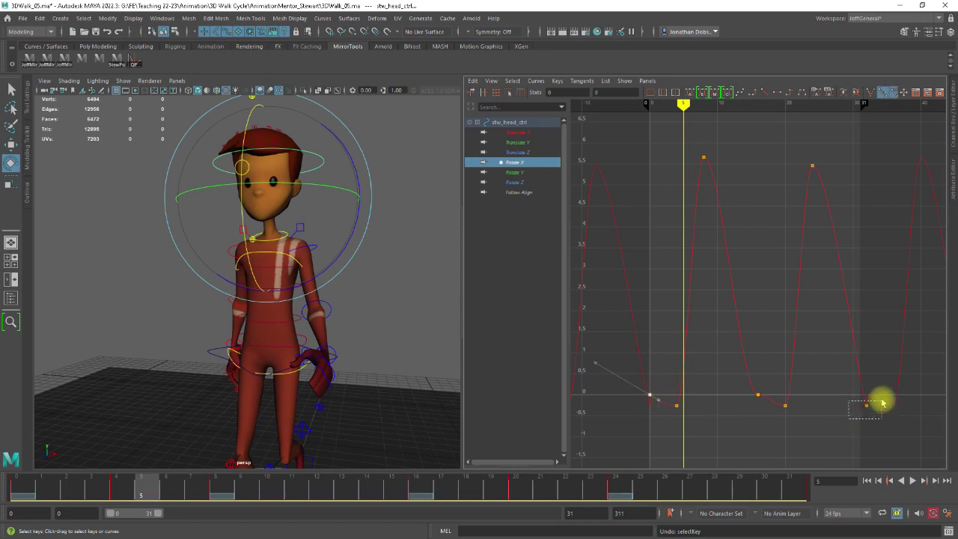
drag(614, 93, 563, 93)
text(0)
key(Return)
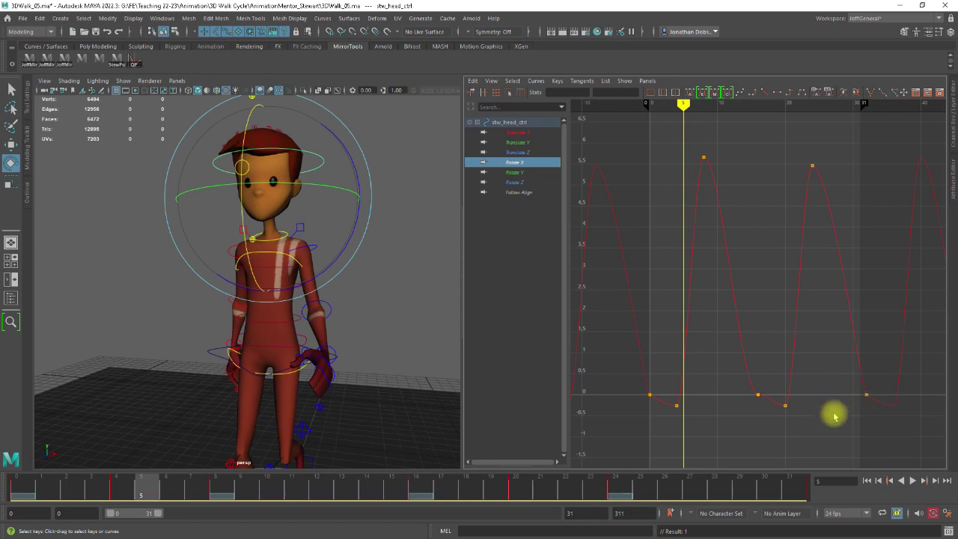
Convert the head's Rotate X curve to non-weighted tangents and re-angle the tangent of the frame 32 key
drag(872, 391, 890, 437)
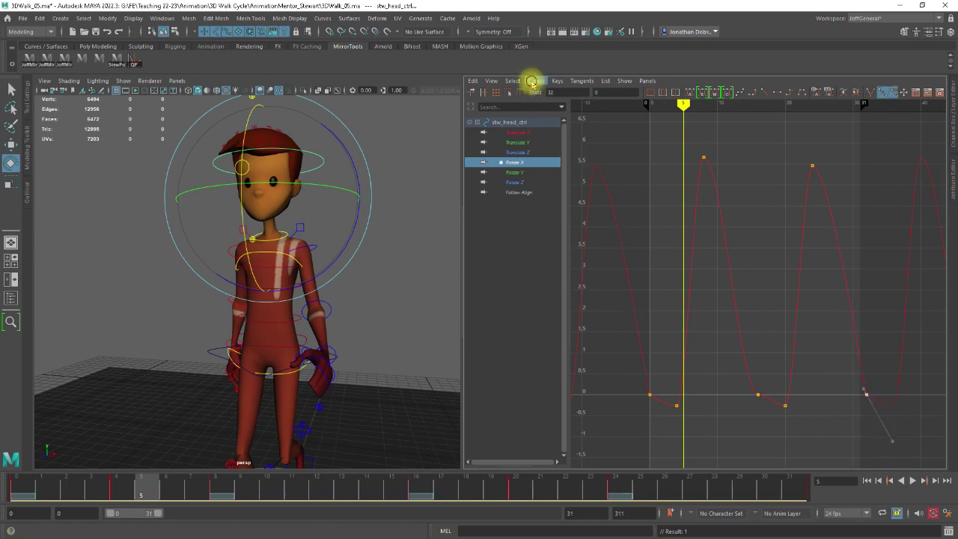
click(534, 80)
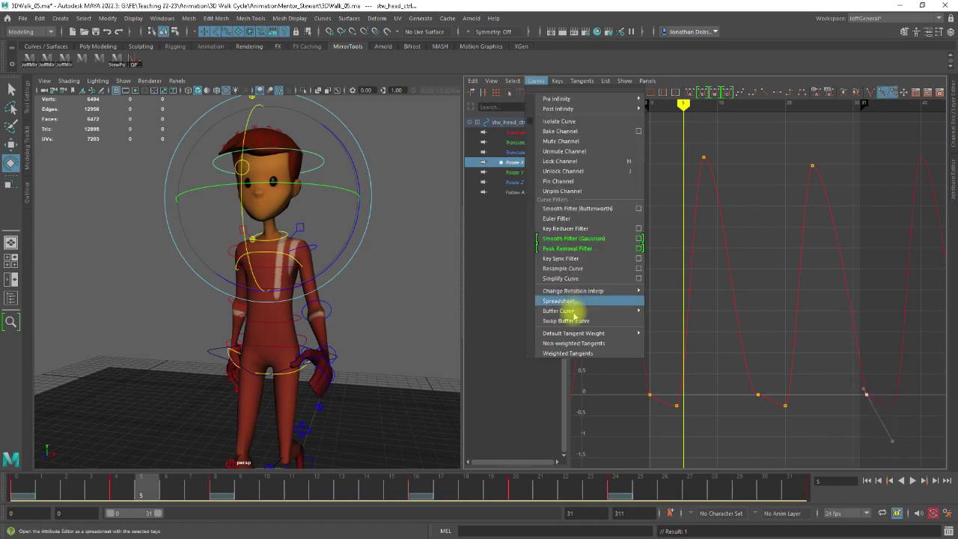
click(587, 343)
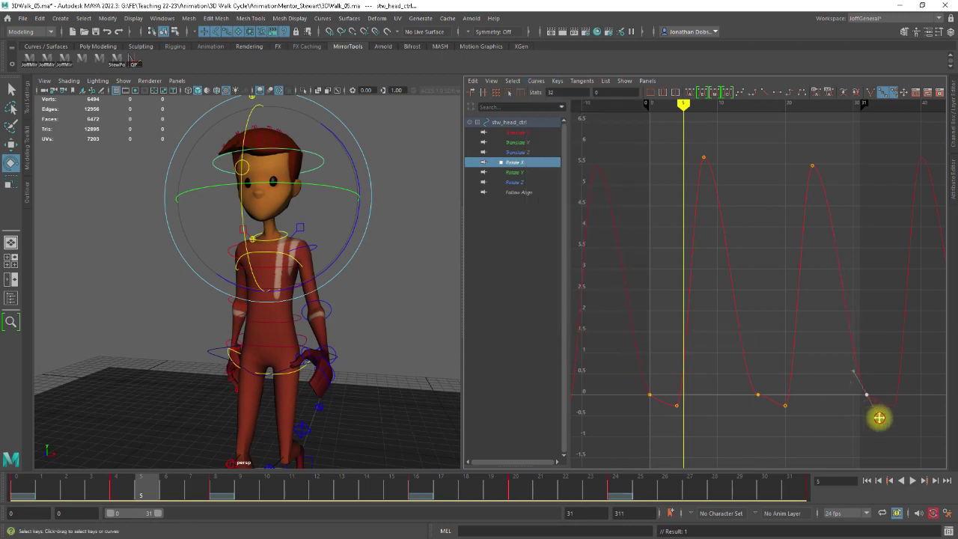
click(712, 417)
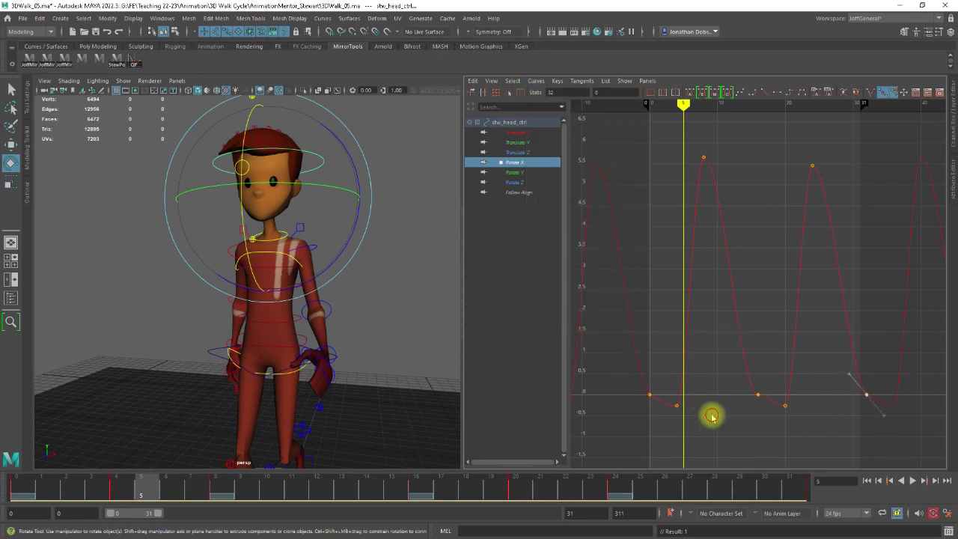
Flatten the downward slope of the head's Rotate X tangent at frame 32, comparing it with the keys at frames 0 and 16
scroll(711, 397, down, 3)
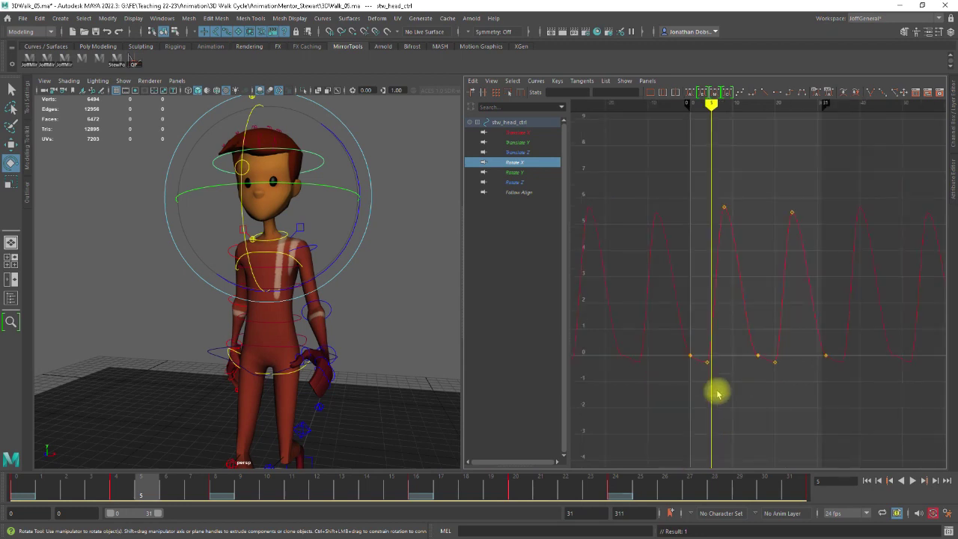
scroll(717, 392, up, 3)
click(649, 393)
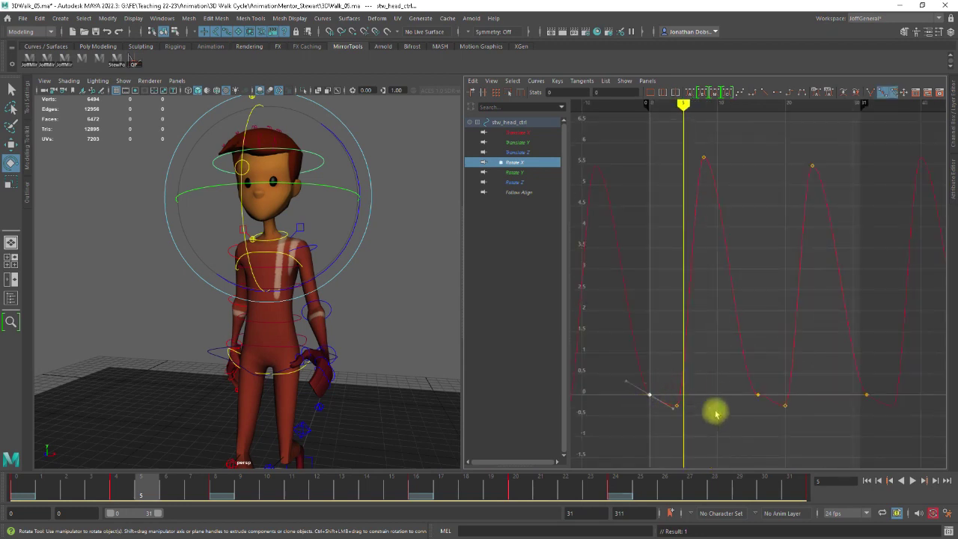
drag(874, 386, 846, 408)
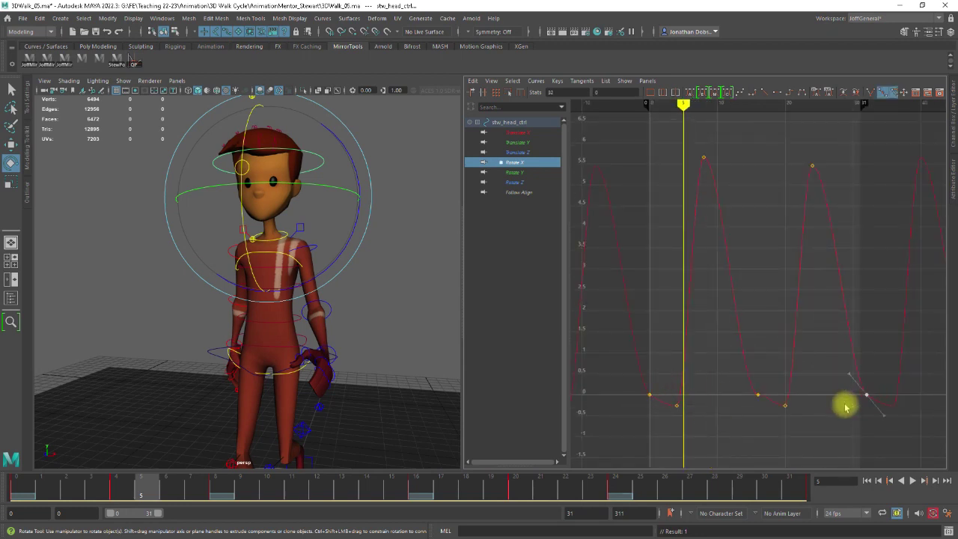
click(884, 416)
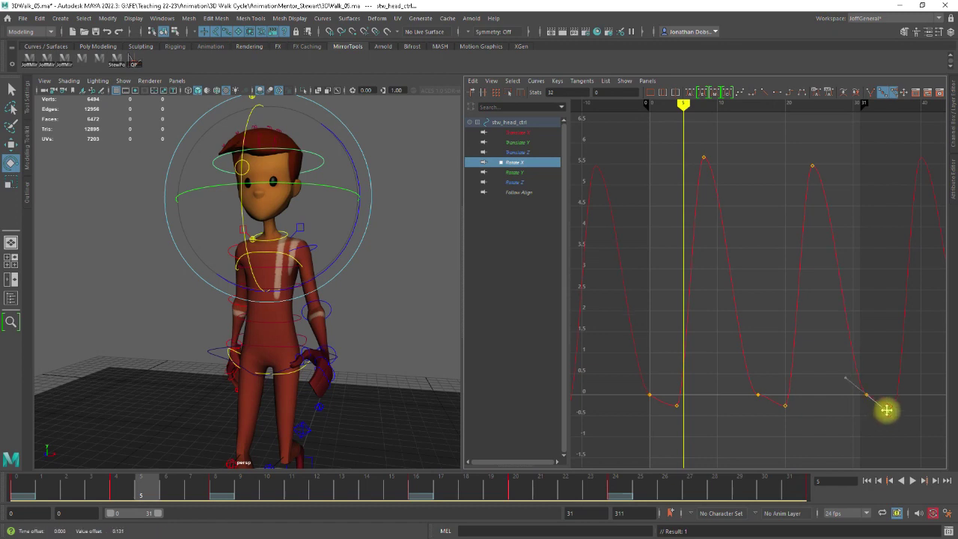
click(760, 392)
middle_drag(787, 397, 780, 398)
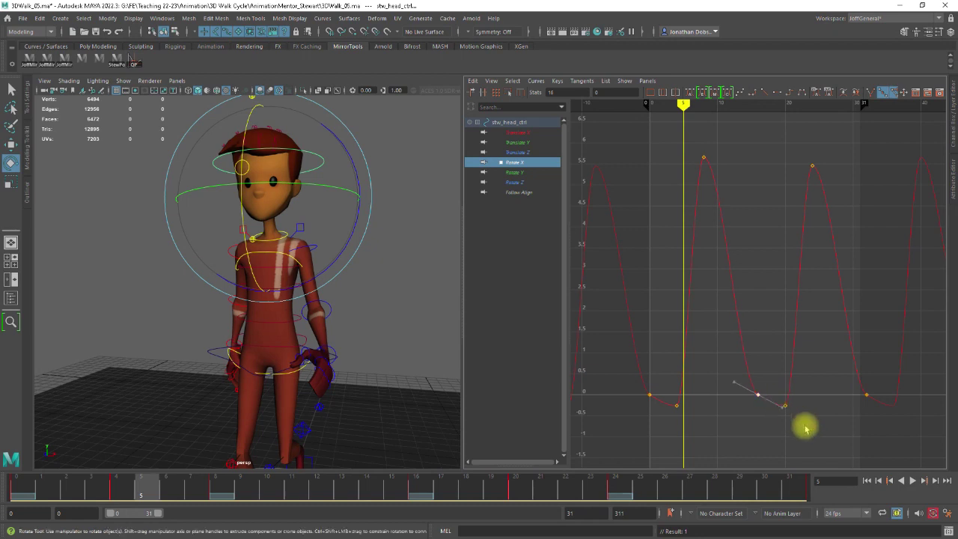
scroll(800, 426, down, 2)
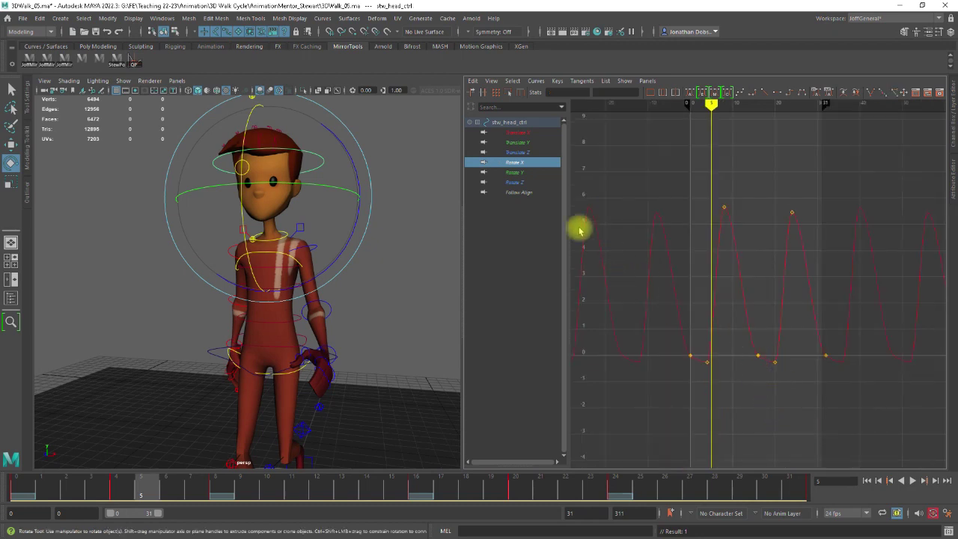
Inspect the head's Rotate Y and Rotate Z curves and deselect the head control
click(519, 173)
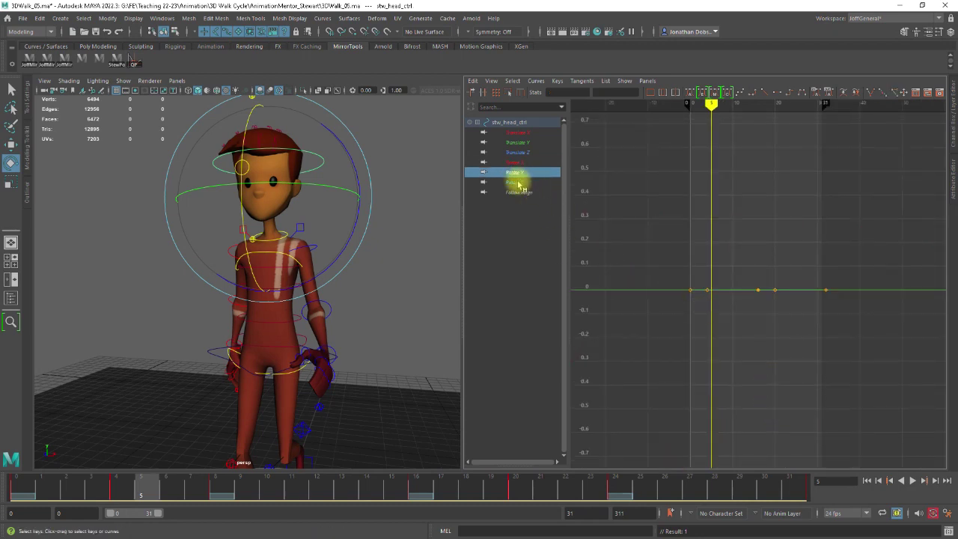
click(515, 182)
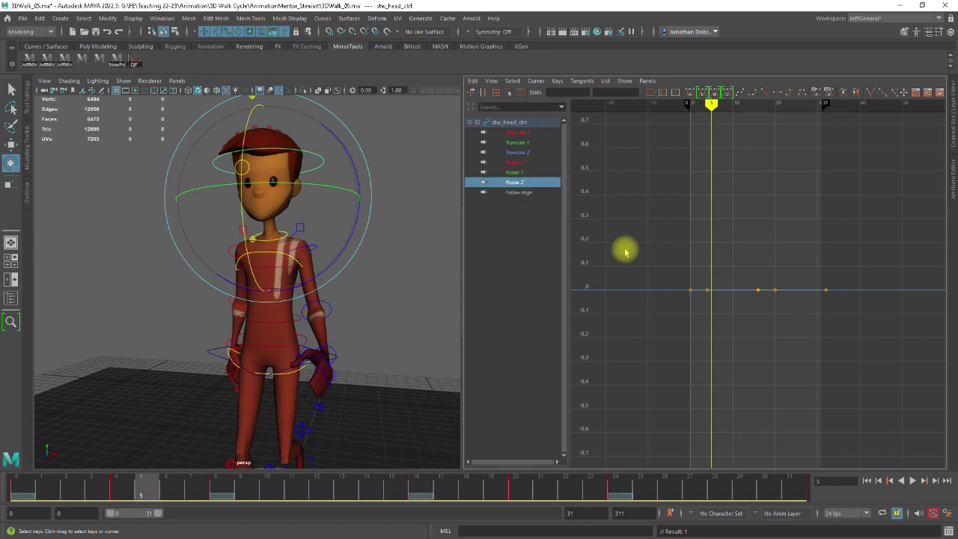
click(405, 276)
scroll(392, 277, down, 3)
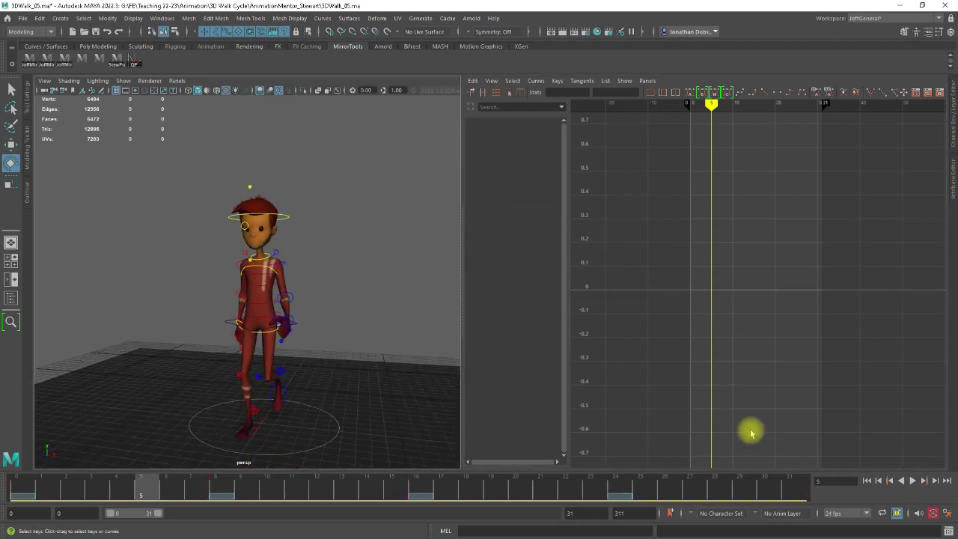
Play the walk cycle from the first frame and review the motion from the side
click(868, 480)
click(912, 483)
alt+drag(363, 331, 287, 341)
alt+middle_drag(322, 342, 365, 344)
alt+drag(366, 344, 349, 357)
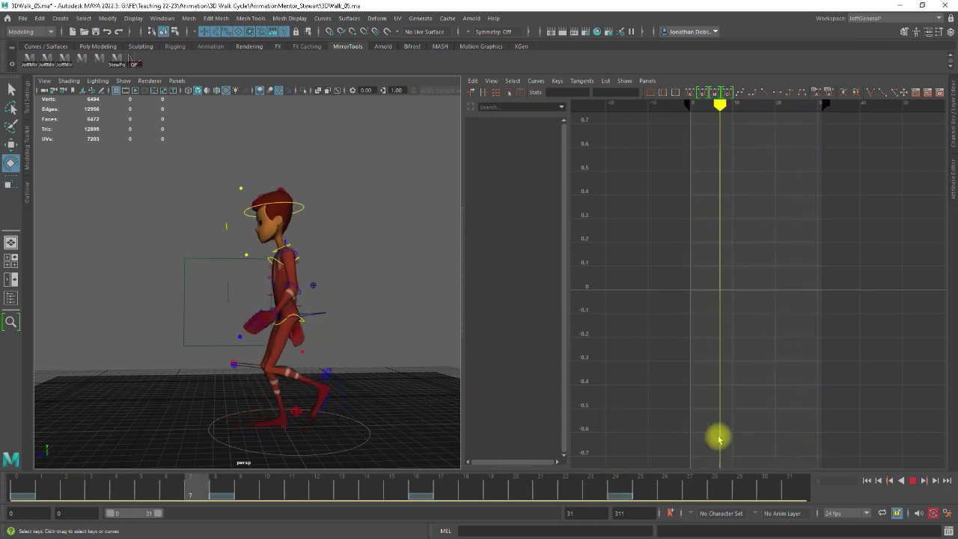
click(909, 480)
Select the left upper arm FK control and cycle its Rotate Y curve in both directions
alt+drag(250, 321, 278, 406)
alt+right_drag(278, 407, 337, 360)
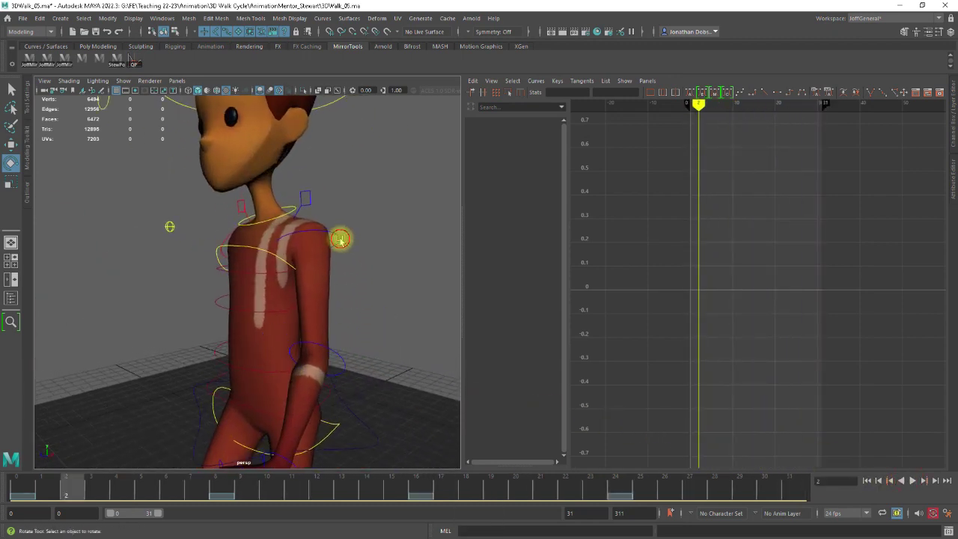
click(357, 286)
alt+drag(359, 288, 389, 295)
click(314, 205)
mouse_move(393, 256)
alt+mouse_down()
mouse_move(432, 260)
mouse_move(338, 258)
mouse_move(407, 267)
alt+mouse_up()
click(396, 278)
click(351, 247)
alt+drag(351, 248, 475, 205)
click(517, 133)
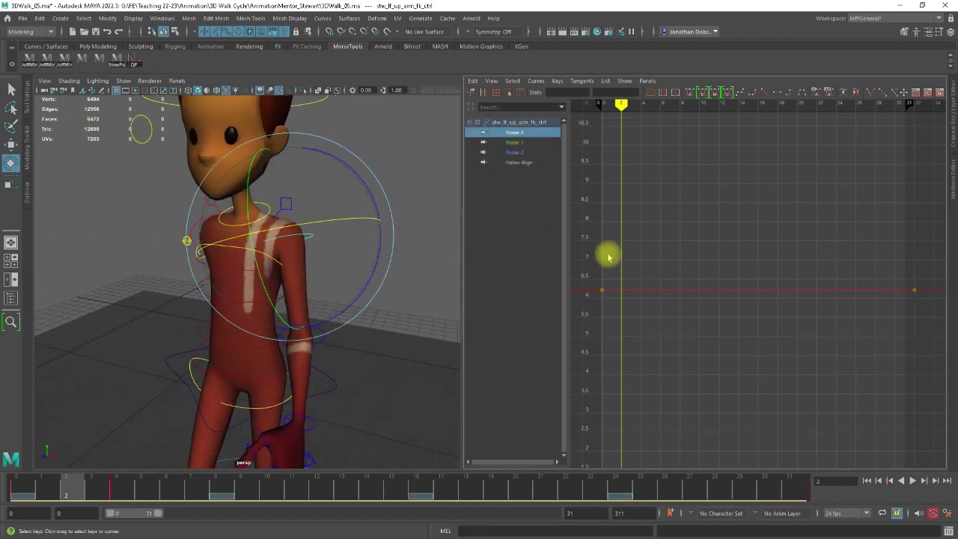
click(515, 142)
alt+right_drag(737, 318, 697, 318)
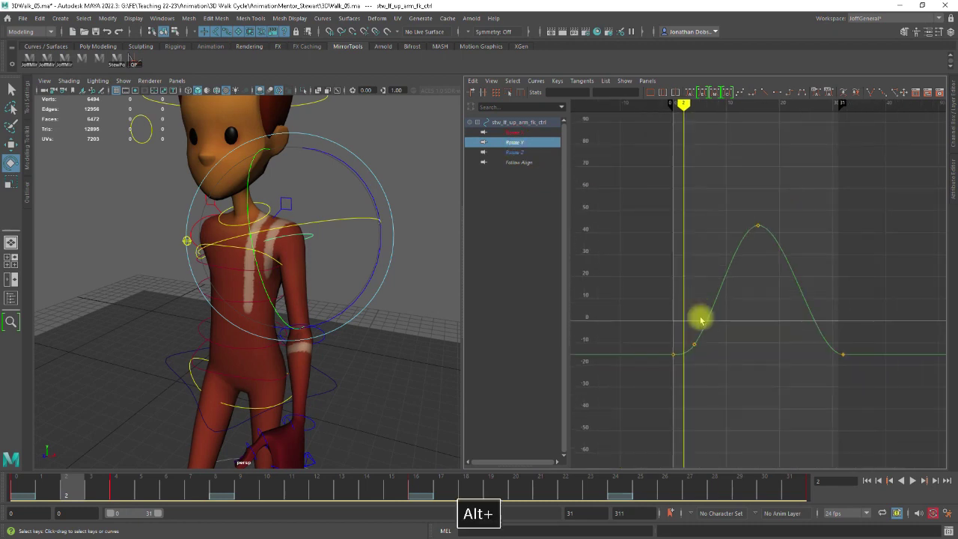
key(])
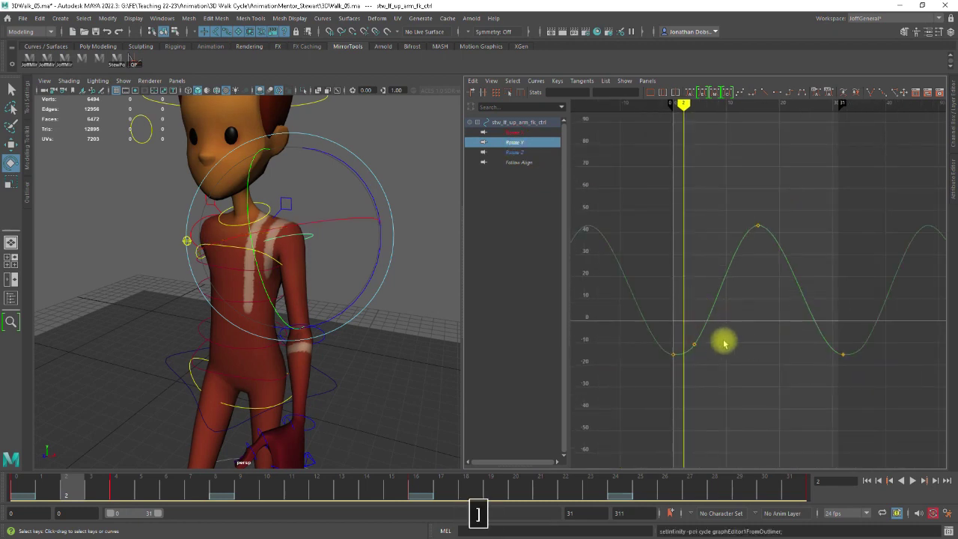
Try deleting the left upper arm's Rotate Y key at frame 4, restore it, and check the Rotate Z curve
key(Delete)
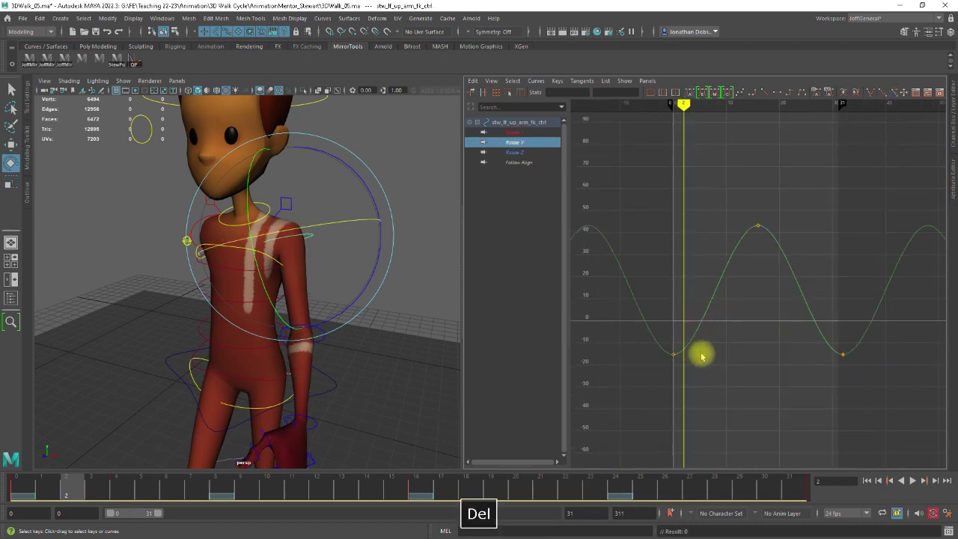
key(ctrl+z)
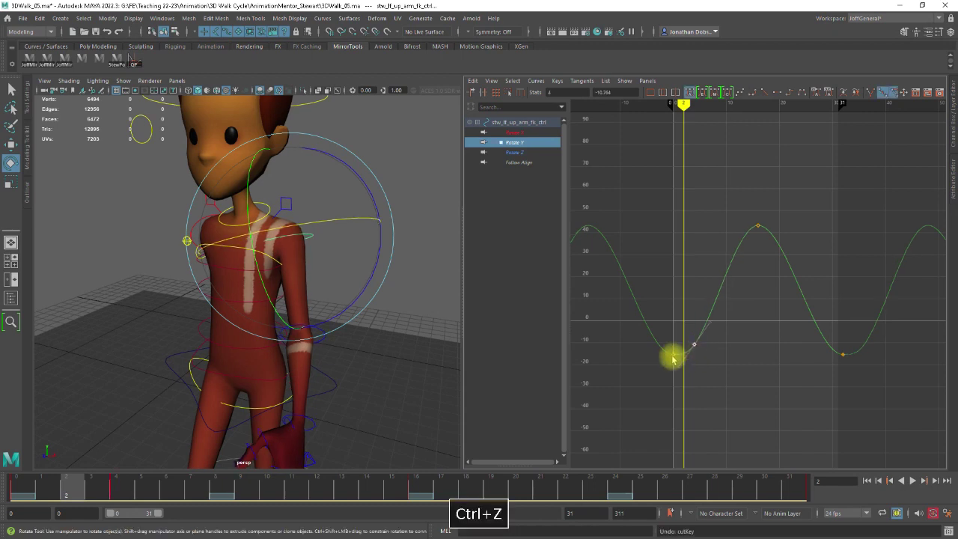
drag(701, 343, 679, 357)
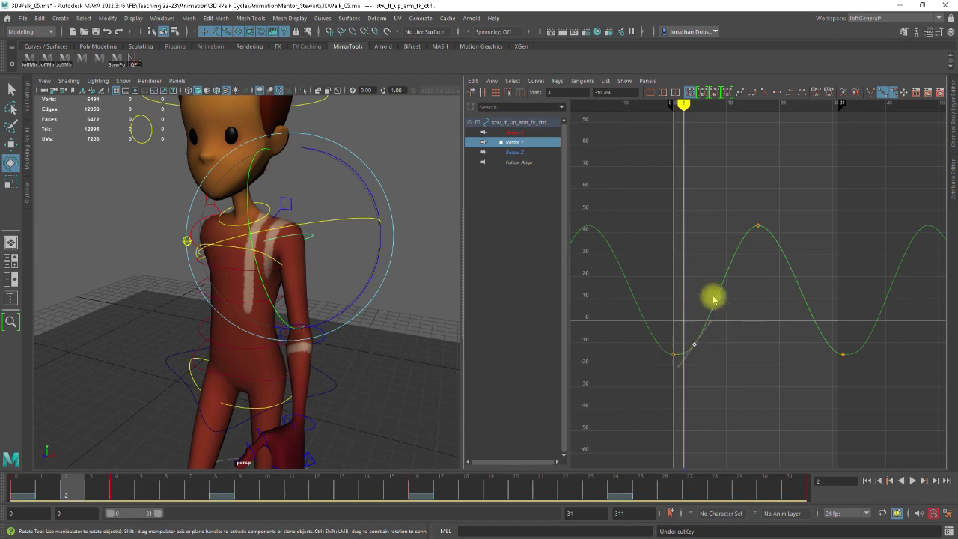
click(521, 152)
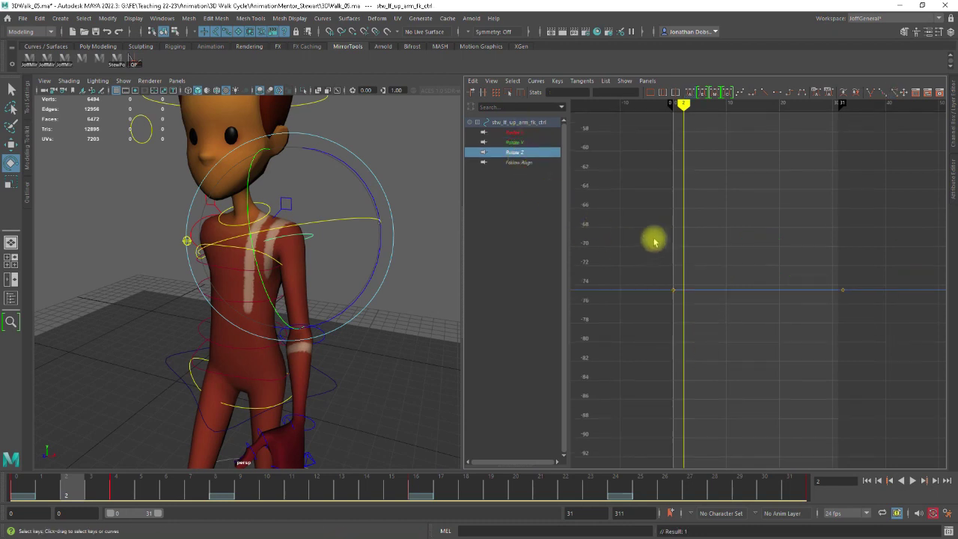
click(518, 143)
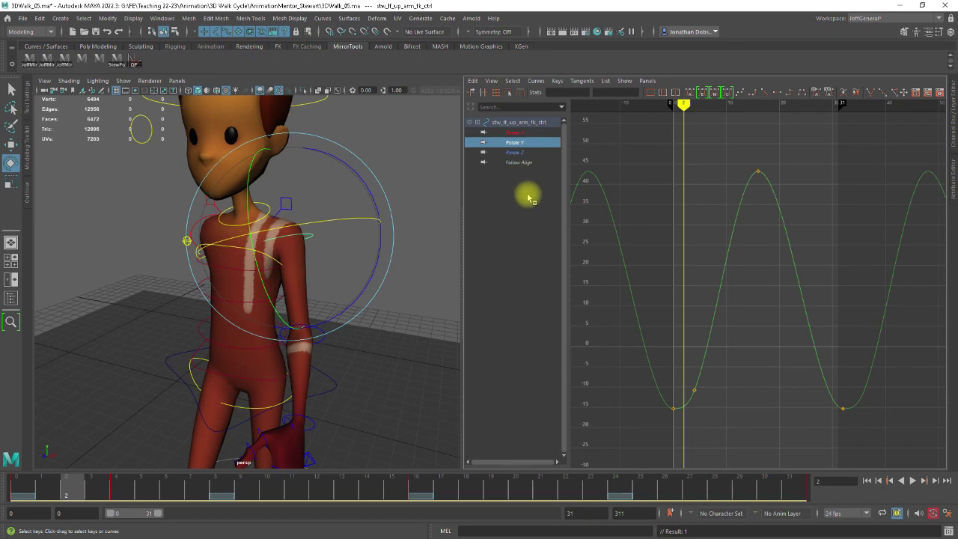
Select the left elbow FK control and cycle its Rotate Y curve in both directions
alt+drag(391, 342, 366, 347)
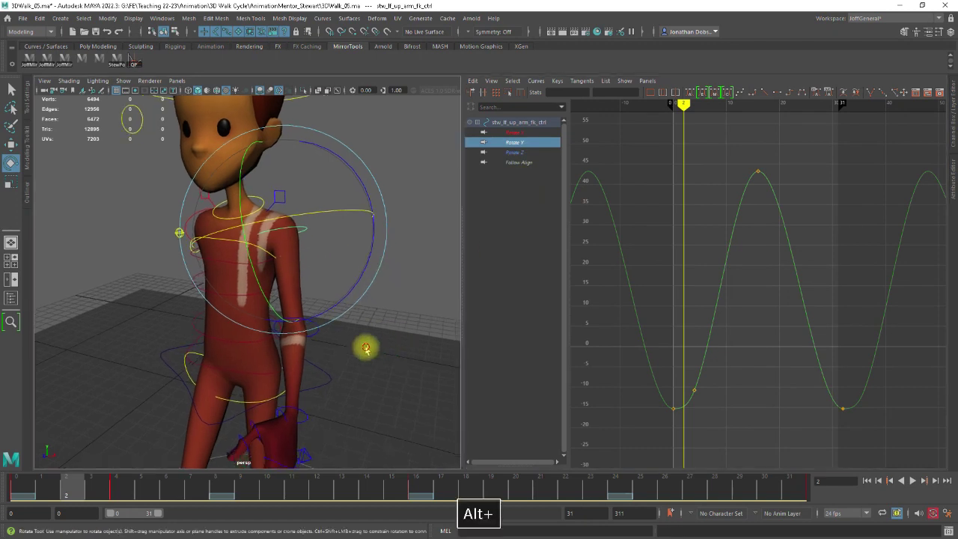
click(359, 344)
click(318, 328)
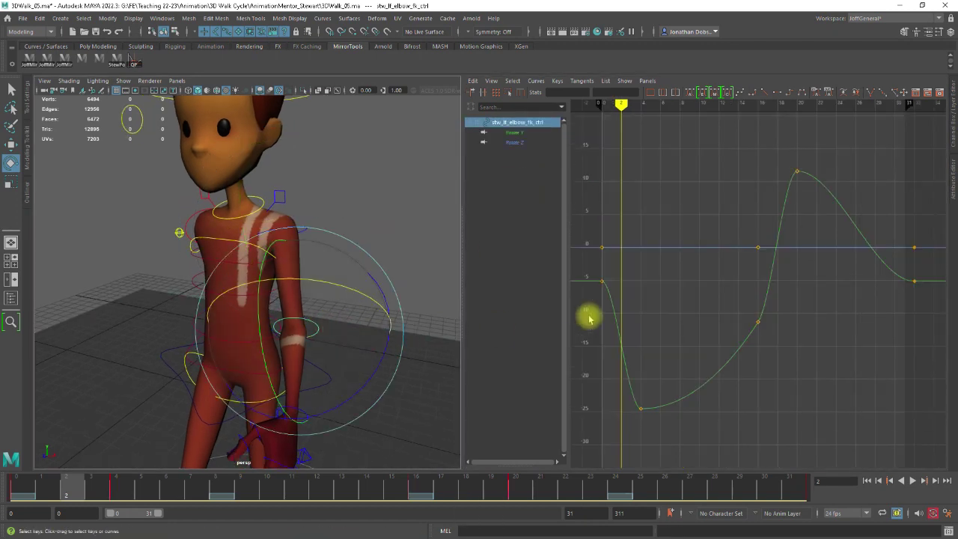
click(517, 132)
alt+right_drag(699, 319, 689, 312)
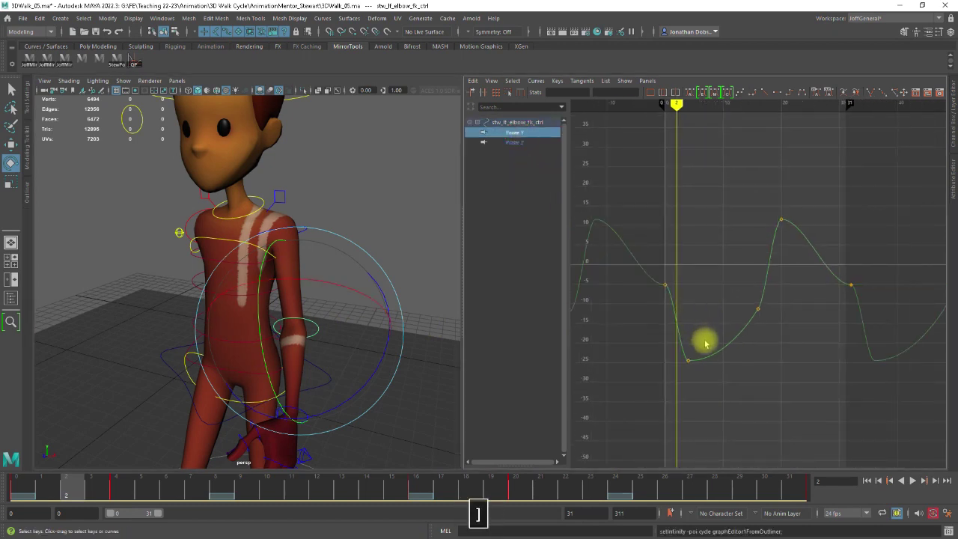
Slope the tangents of the left elbow's Rotate Y keys at frames 0 and 32 downward for a smooth loop
right_drag(690, 268, 656, 291)
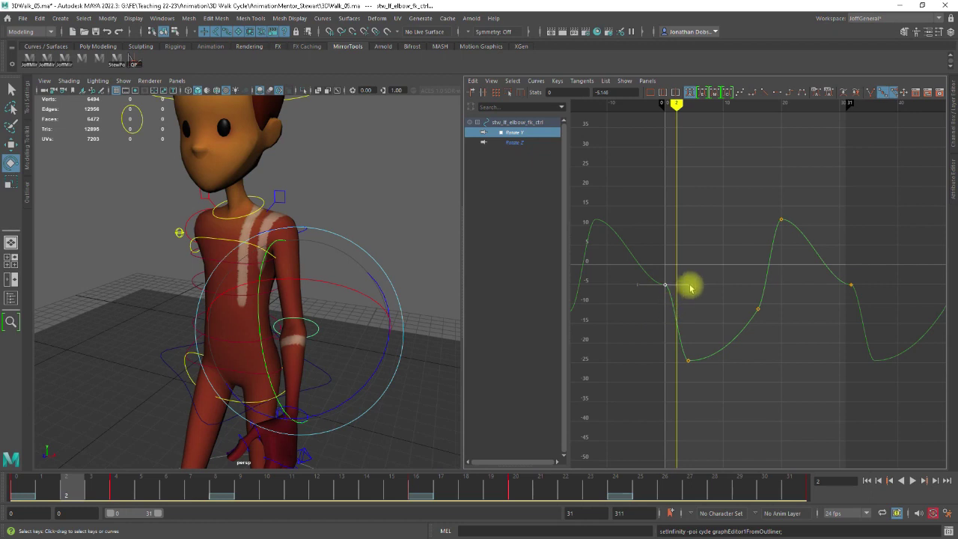
drag(692, 287, 669, 306)
drag(822, 297, 828, 276)
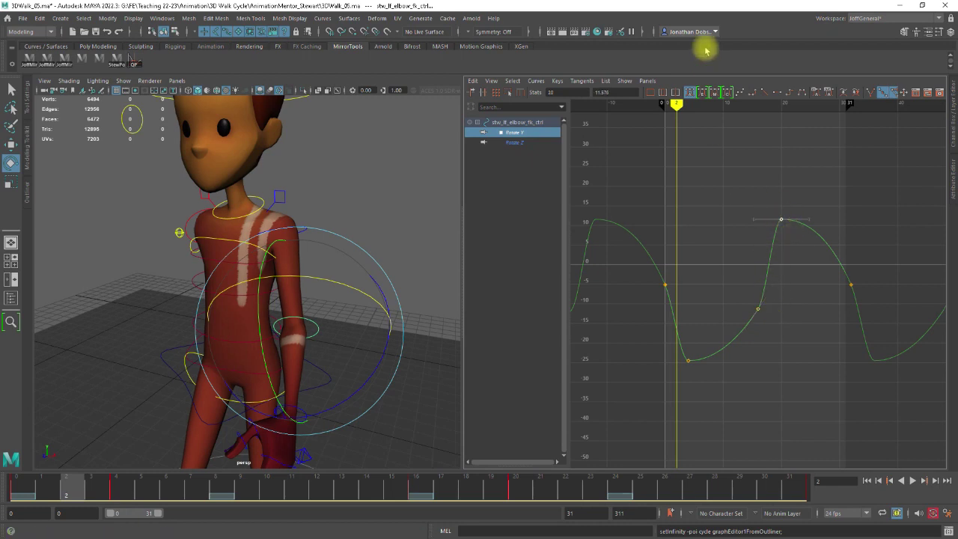
Play the walk cycle from the first frame and review the left arm's swing from the side
click(867, 480)
click(912, 480)
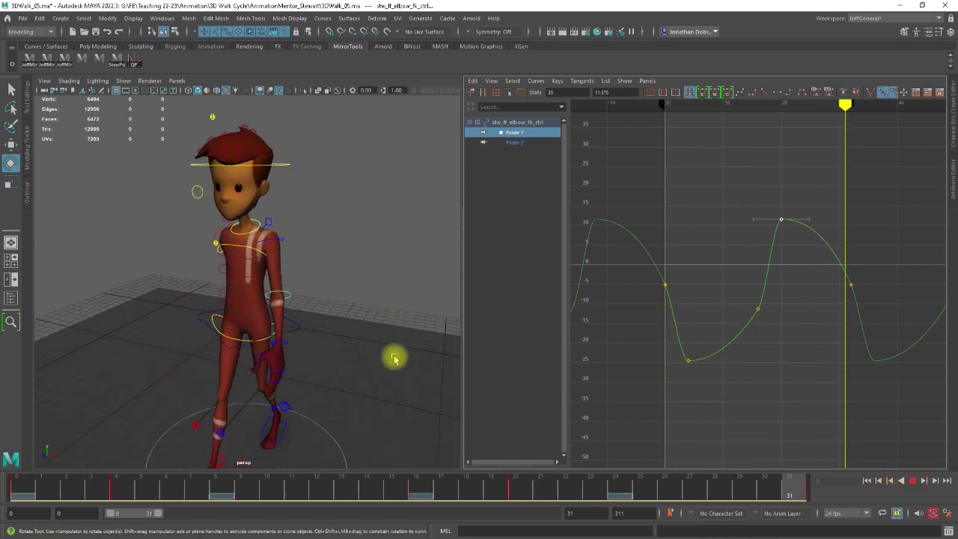
alt+drag(402, 382, 344, 380)
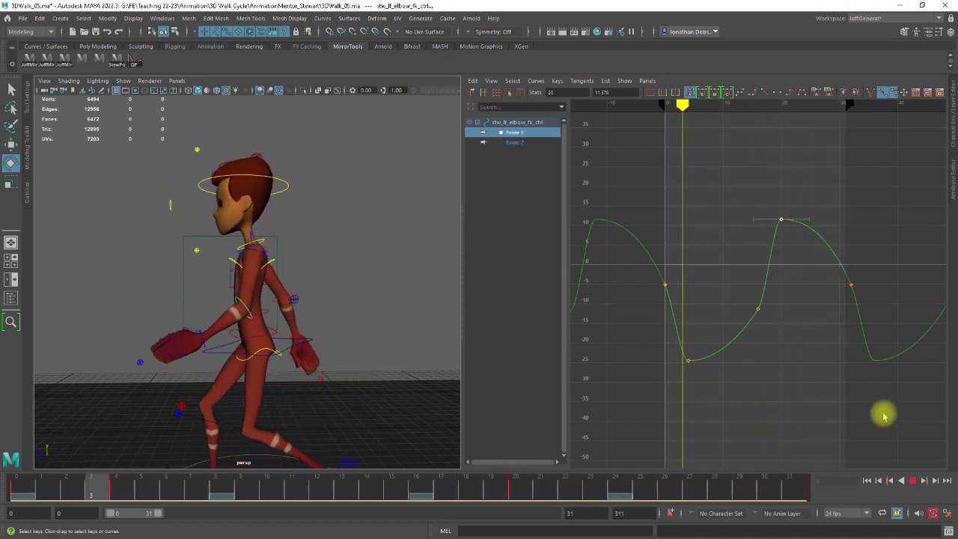
click(912, 480)
Select the left wrist FK control and cycle its Rotate X, Rotate Y and Rotate Z curves in both directions
alt+drag(306, 374, 353, 354)
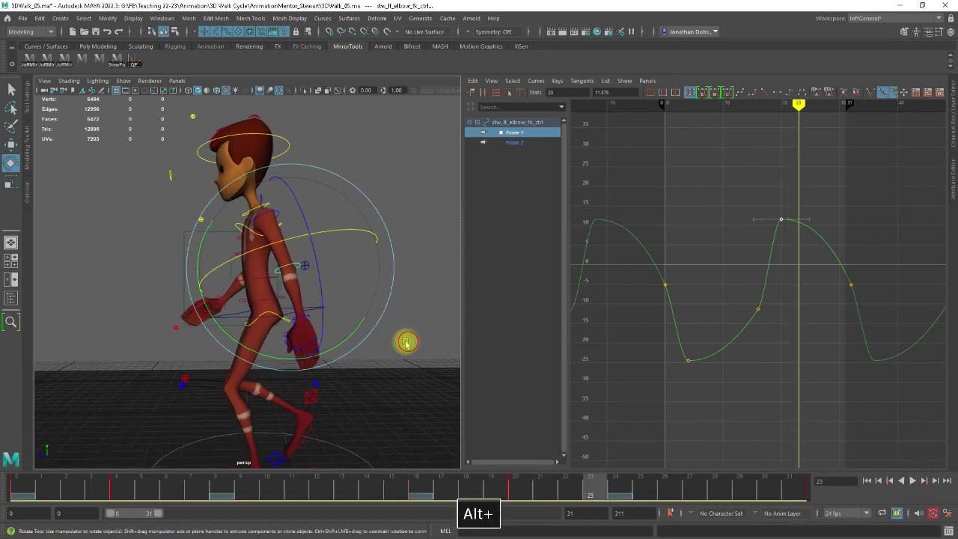
click(307, 315)
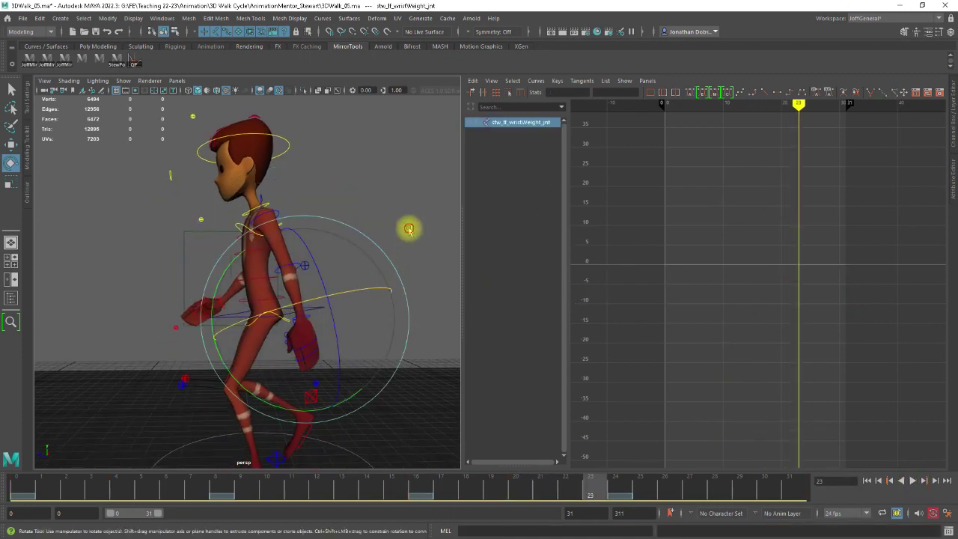
click(409, 228)
click(309, 318)
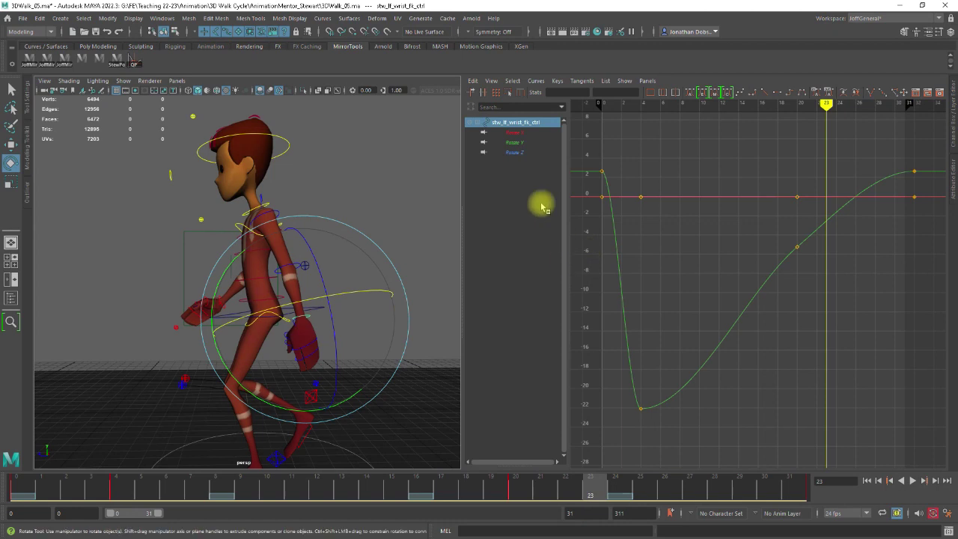
click(515, 133)
alt+middle_drag(588, 249, 663, 288)
key(])
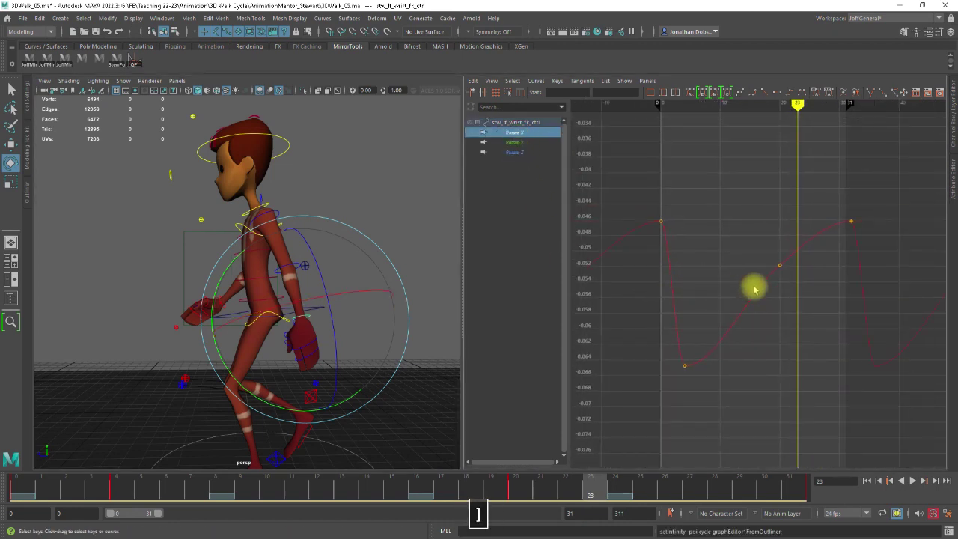
click(527, 143)
key(])
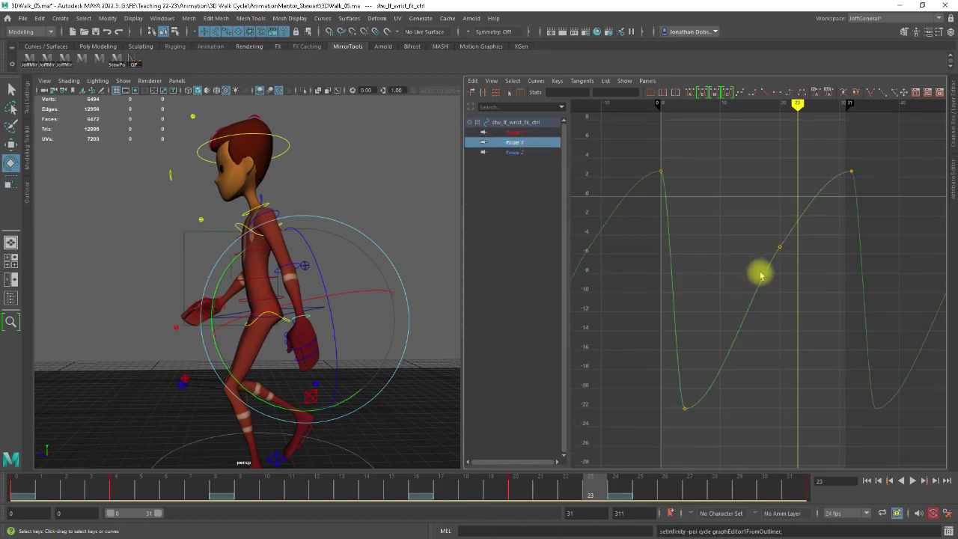
click(522, 154)
key(])
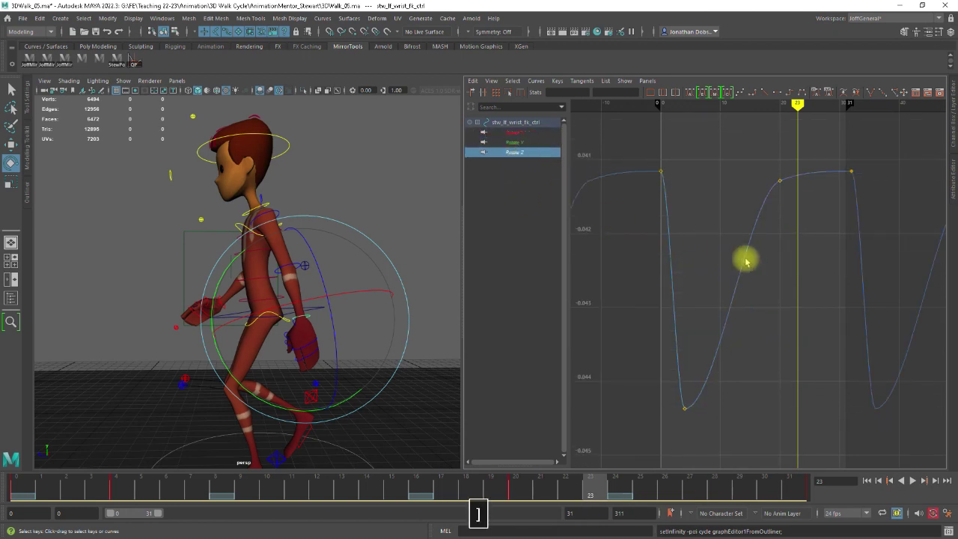
Play the walk cycle from the first frame and review the left wrist's motion
scroll(734, 262, down, 3)
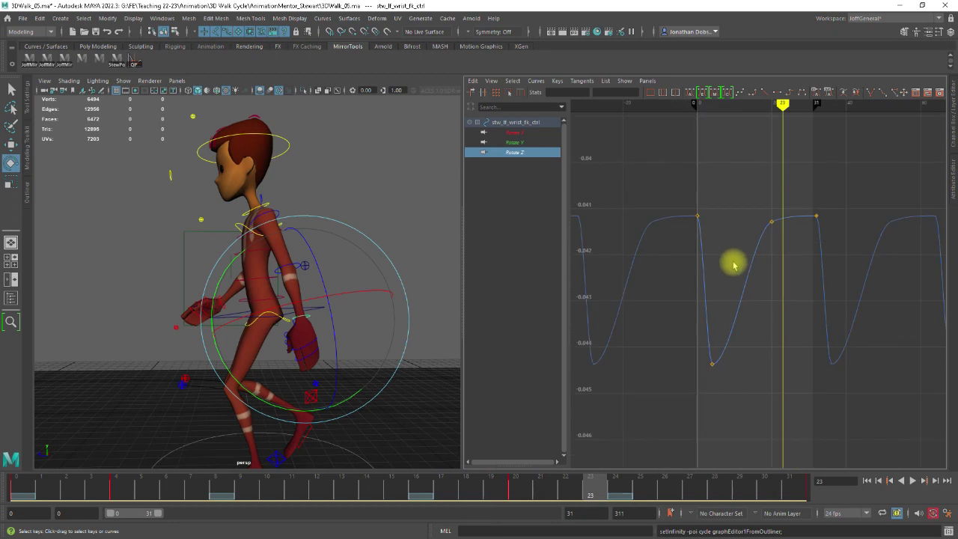
click(867, 481)
click(912, 481)
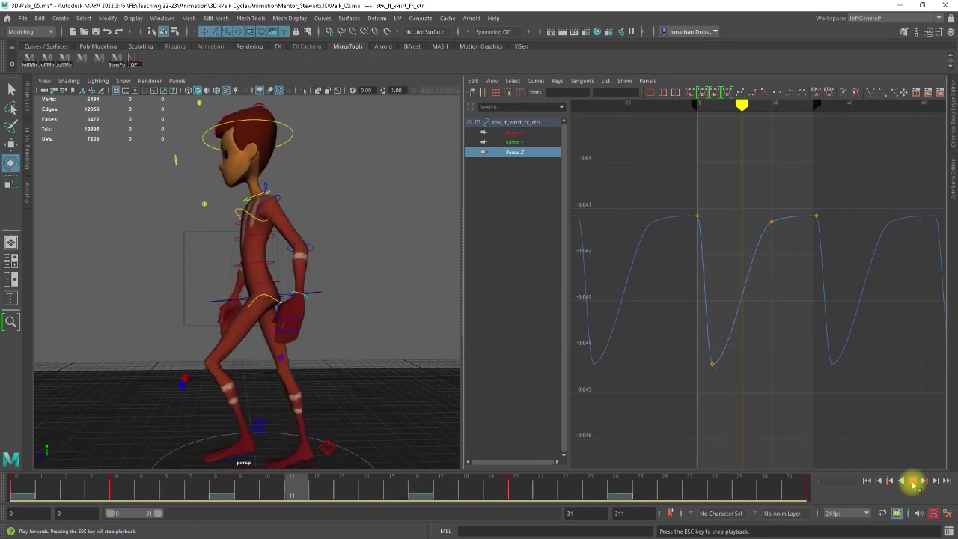
click(912, 481)
Raise the left wrist's Rotate Z key at frame 4 to about -0.043
drag(336, 488, 117, 486)
click(712, 364)
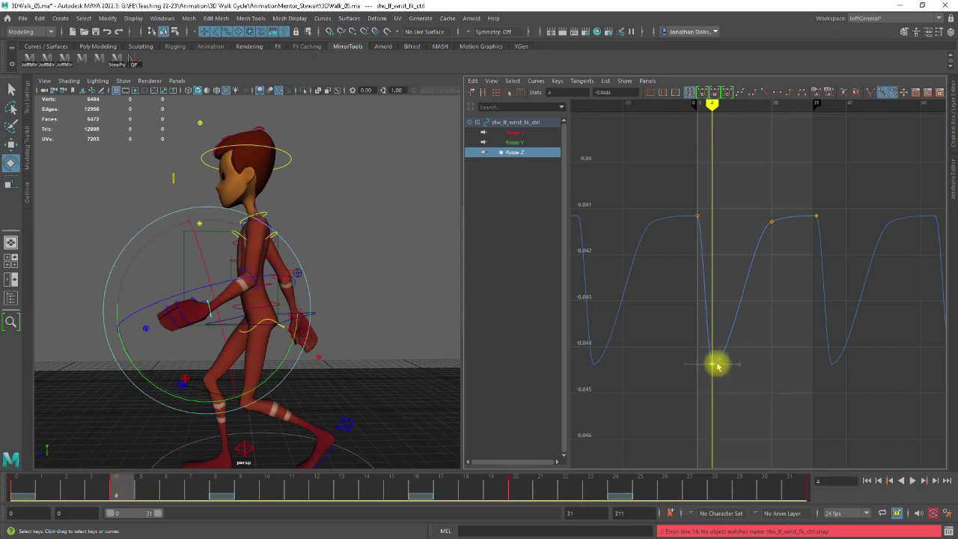
shift+middle_drag(711, 364, 727, 303)
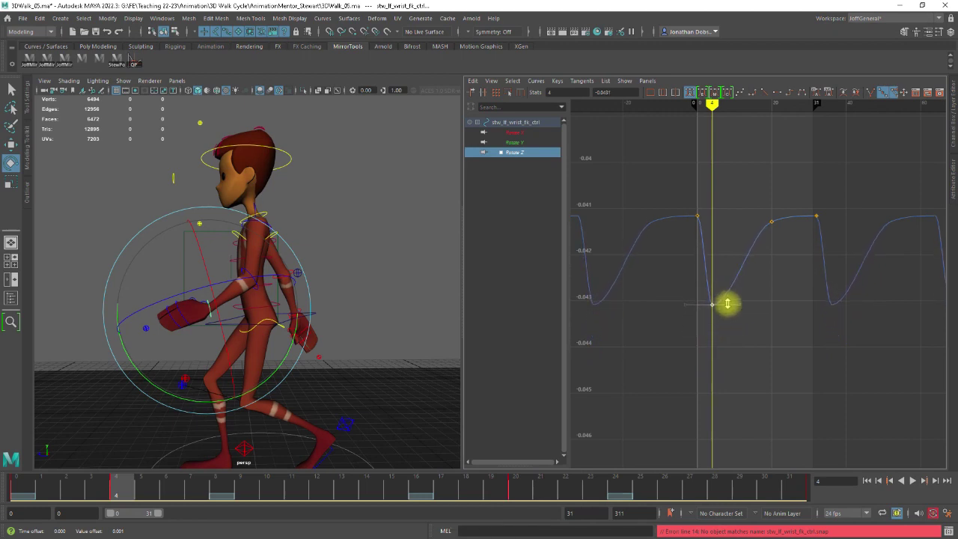
Scrub through the walk and play it from frame 0 to check the wrist's forward swing
drag(115, 487, 849, 503)
drag(950, 513, 12, 515)
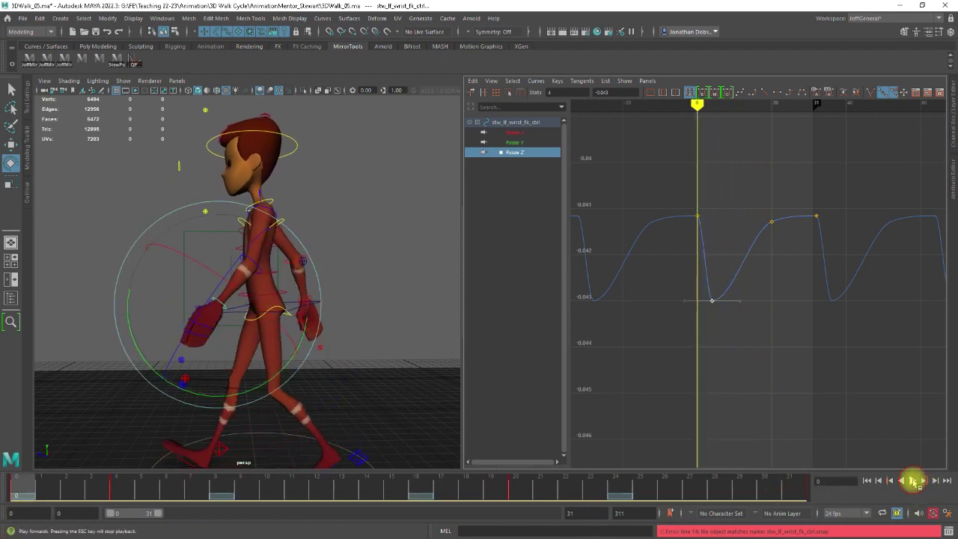
click(913, 481)
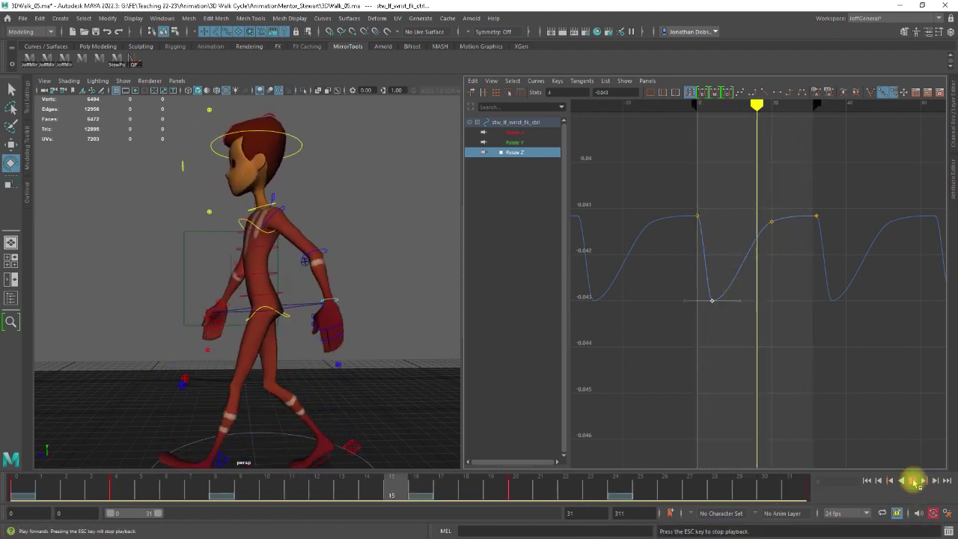
key(Escape)
Raise the left wrist's Rotate Z key at frame 4 to about -0.042 and check the pose there
drag(93, 479, 123, 480)
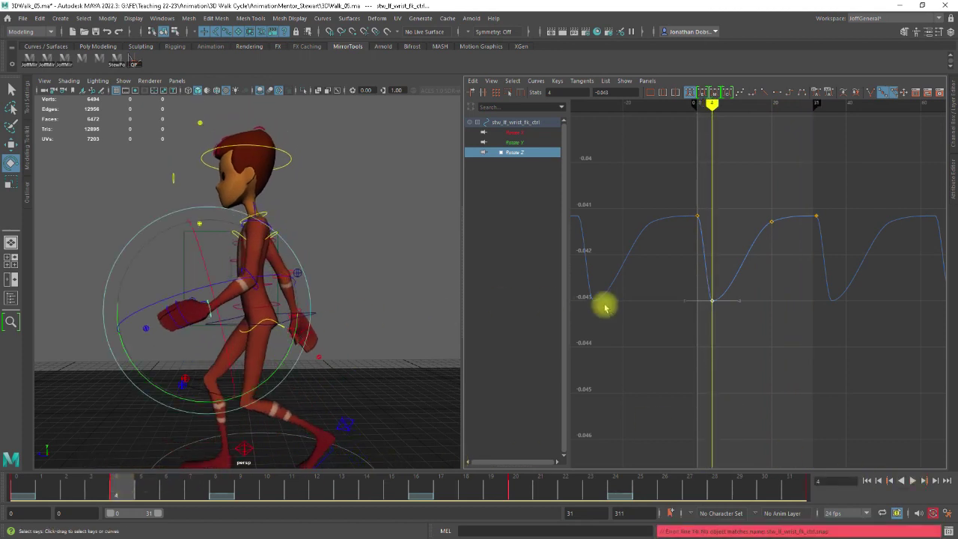
shift+middle_drag(712, 302, 719, 264)
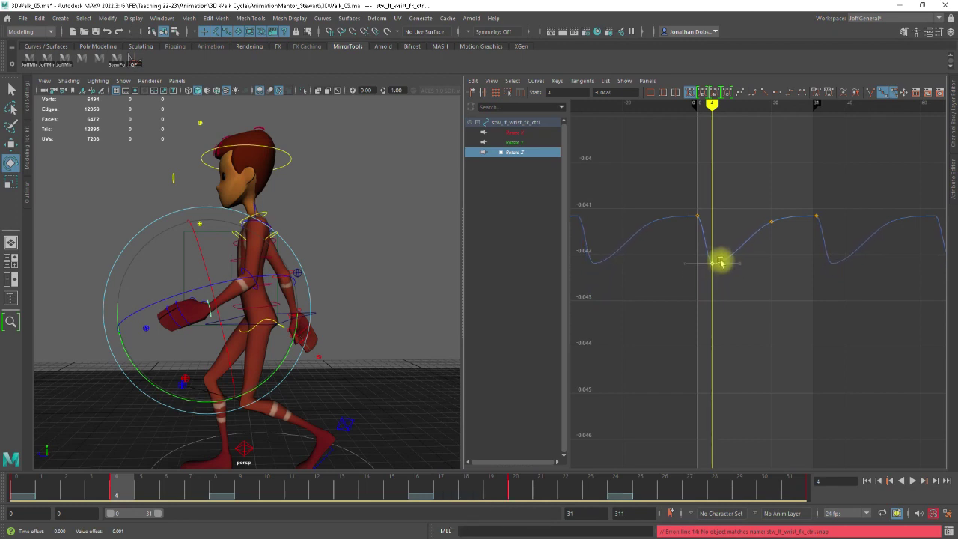
drag(96, 485, 118, 483)
middle_click(229, 387)
click(499, 159)
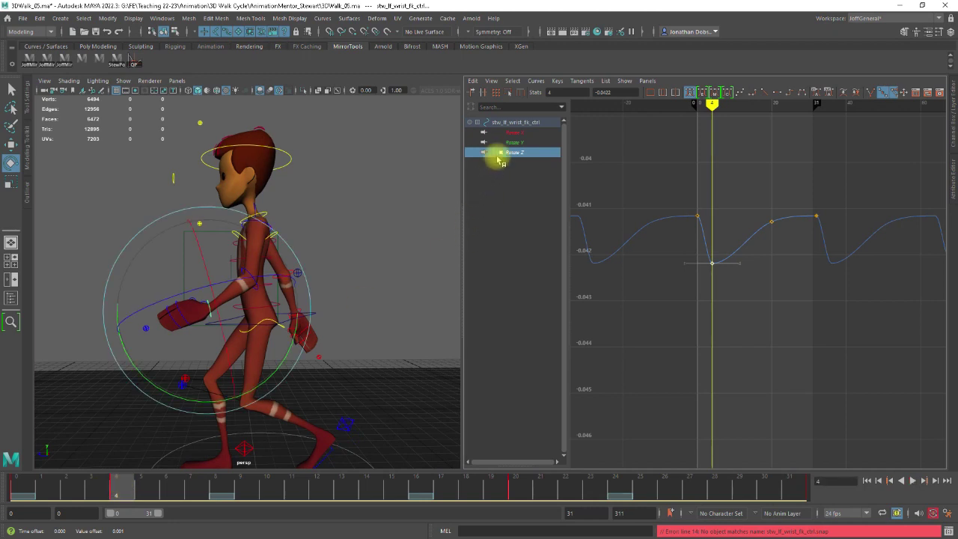
Raise the left wrist's Rotate Y key at frame 4 to about -11 and steepen the tangents at frame 20
click(513, 142)
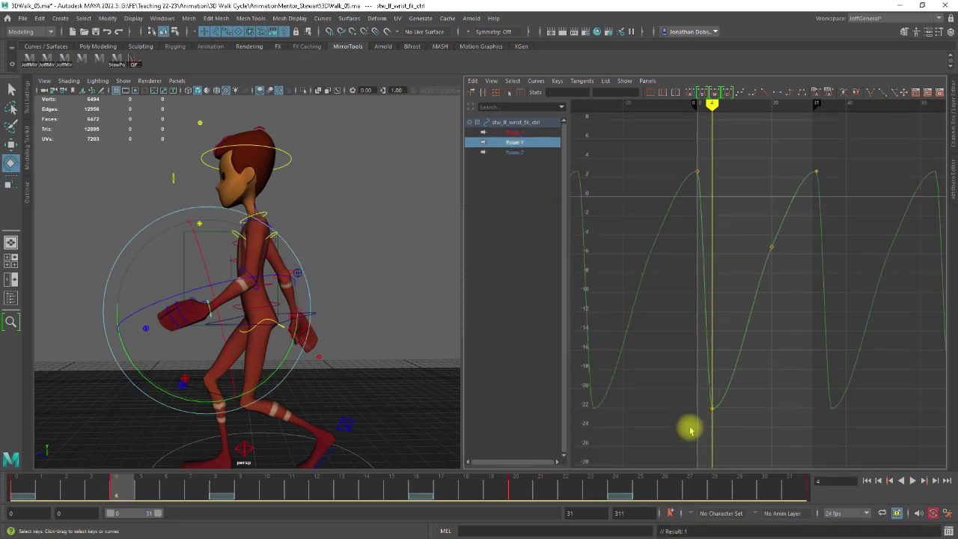
click(710, 410)
shift+middle_drag(713, 410, 724, 303)
drag(759, 240, 792, 249)
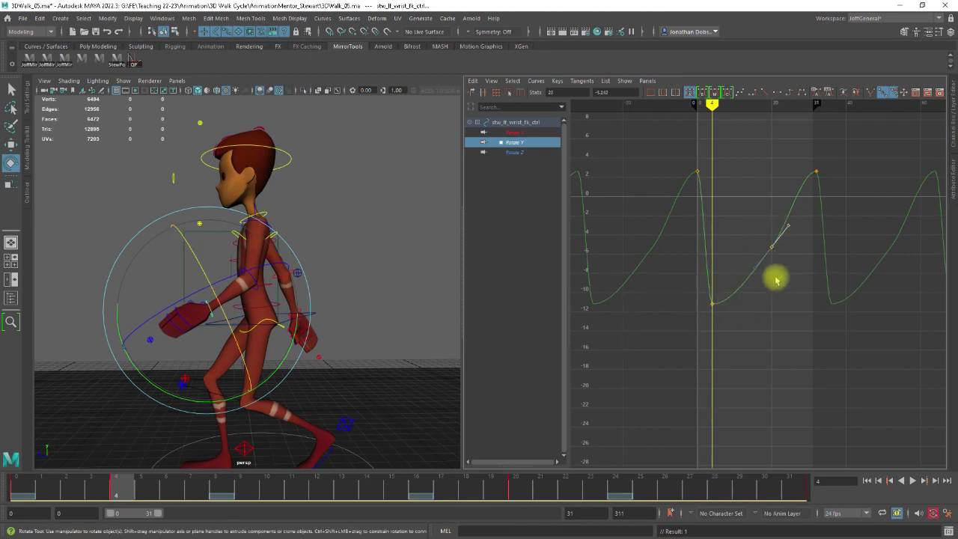
middle_drag(787, 230, 785, 223)
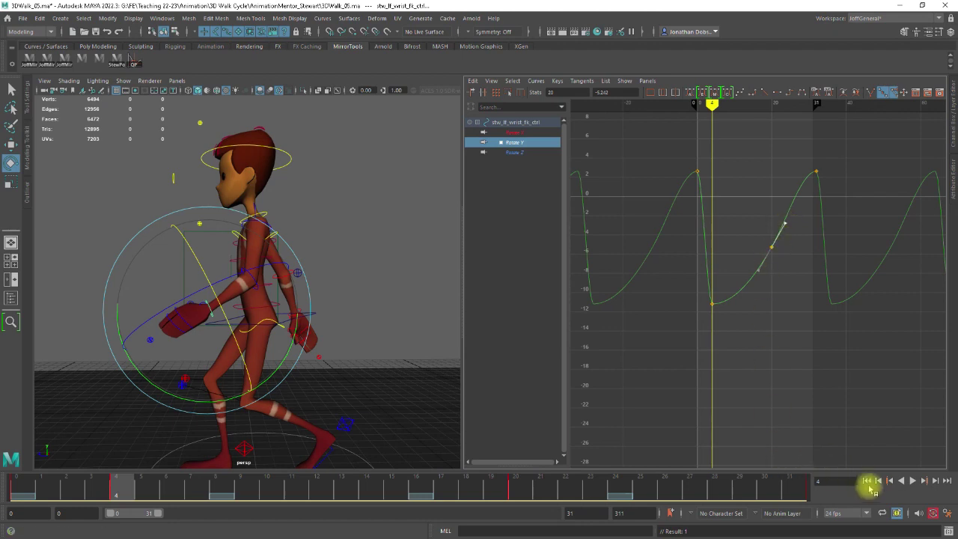
Play and scrub the walk from the side and front, and inspect the left wrist's Rotate X curve
click(912, 481)
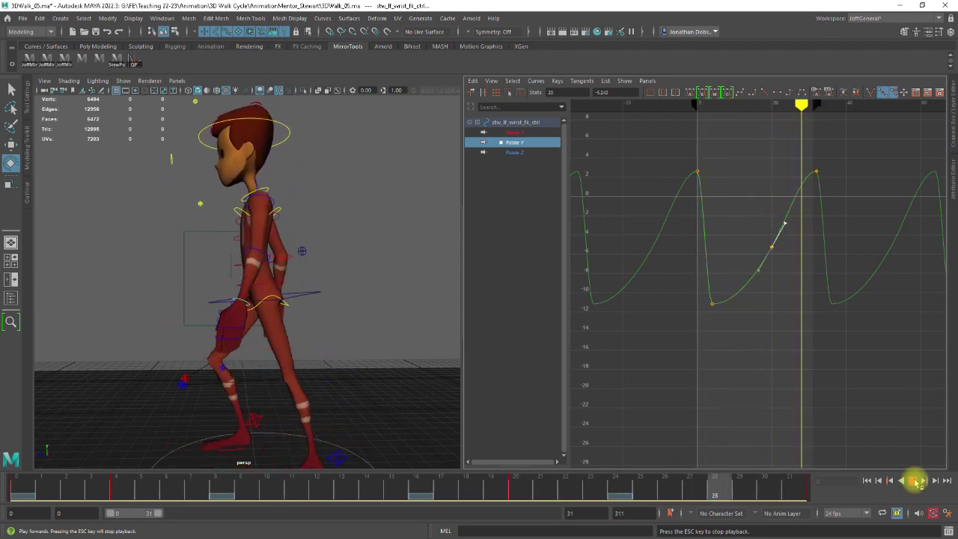
click(916, 482)
click(517, 133)
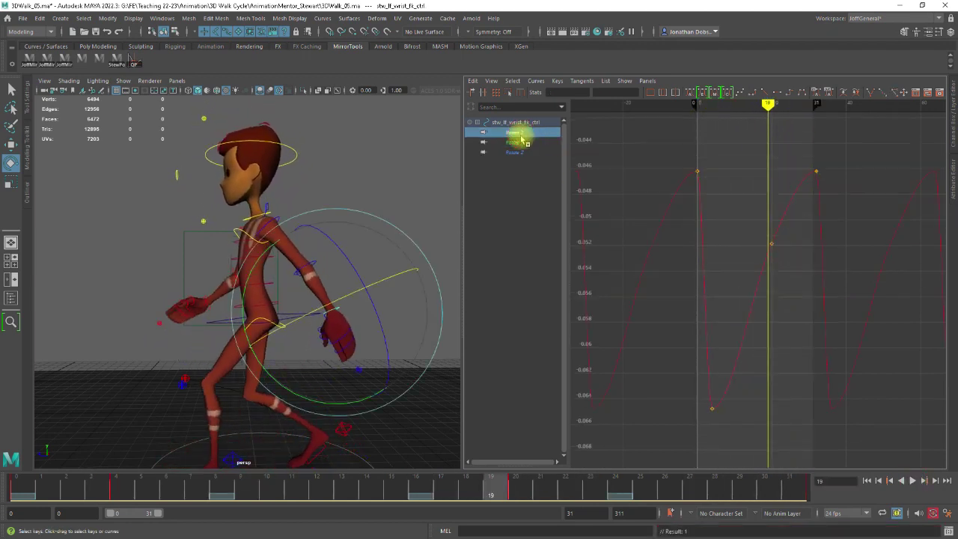
alt+drag(342, 336, 272, 421)
drag(189, 490, 839, 485)
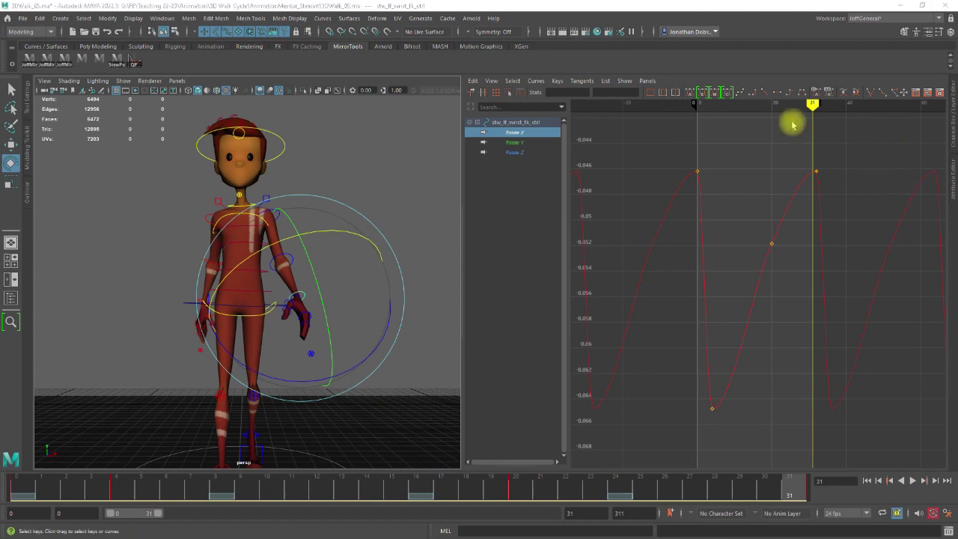
click(712, 407)
alt+drag(315, 335, 346, 344)
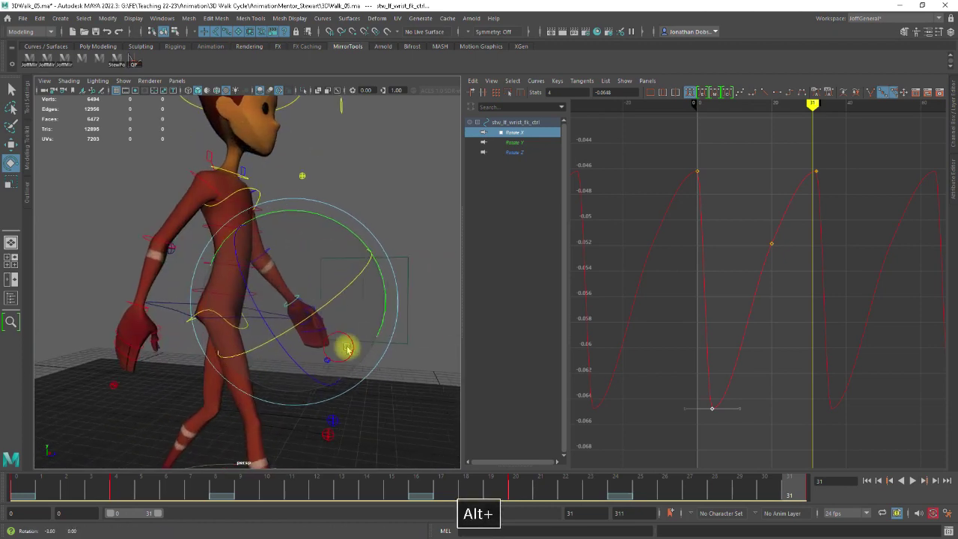
Select the right upper arm FK control, cycle its Rotate Y curve in both directions, and check its Rotate Z curve
click(412, 169)
alt+drag(412, 169, 265, 233)
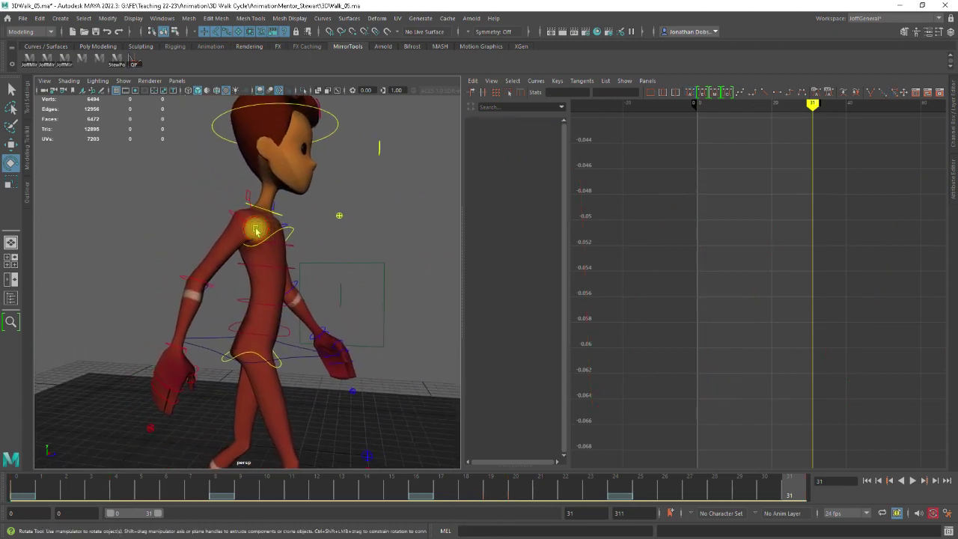
click(261, 231)
click(516, 135)
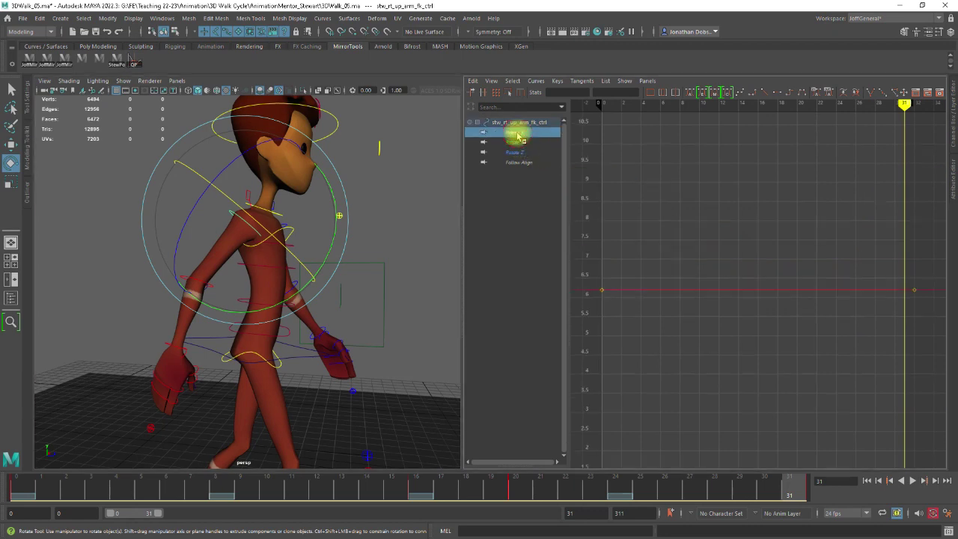
click(516, 142)
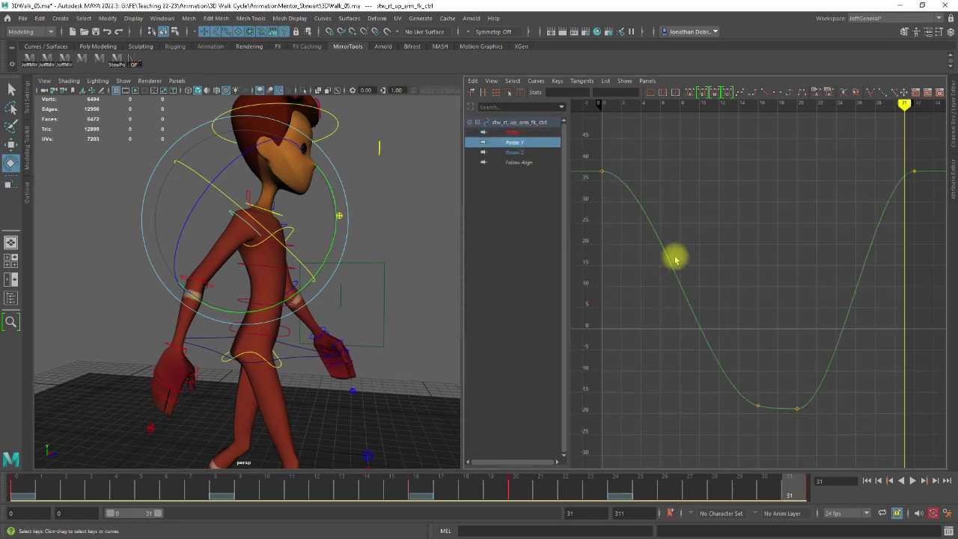
key(])
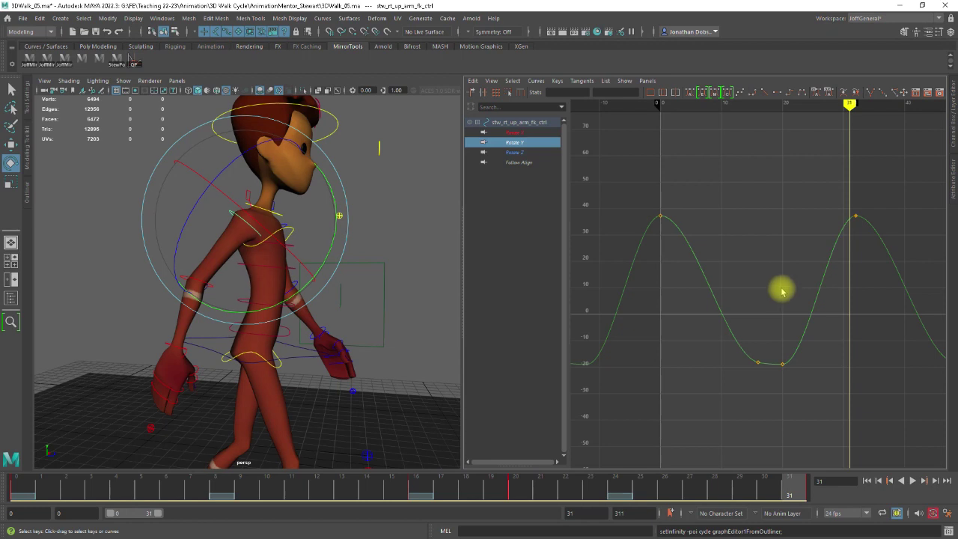
click(516, 153)
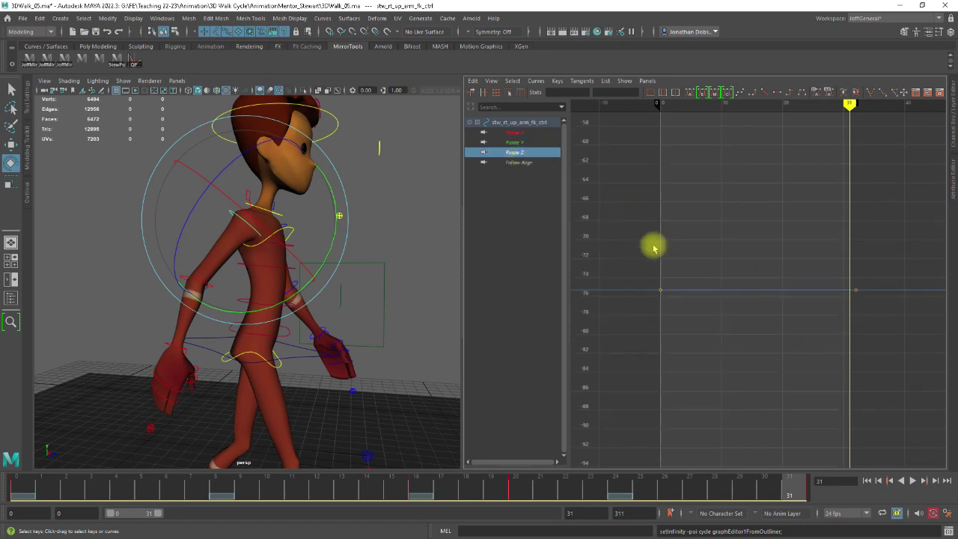
Select the right elbow FK control and cycle its Rotate Y curve in both directions
click(302, 286)
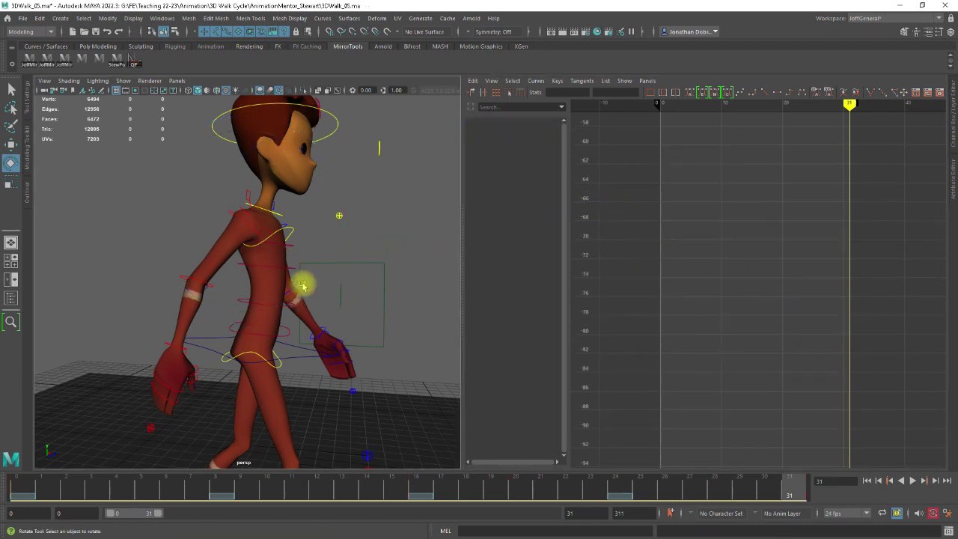
click(212, 284)
click(516, 133)
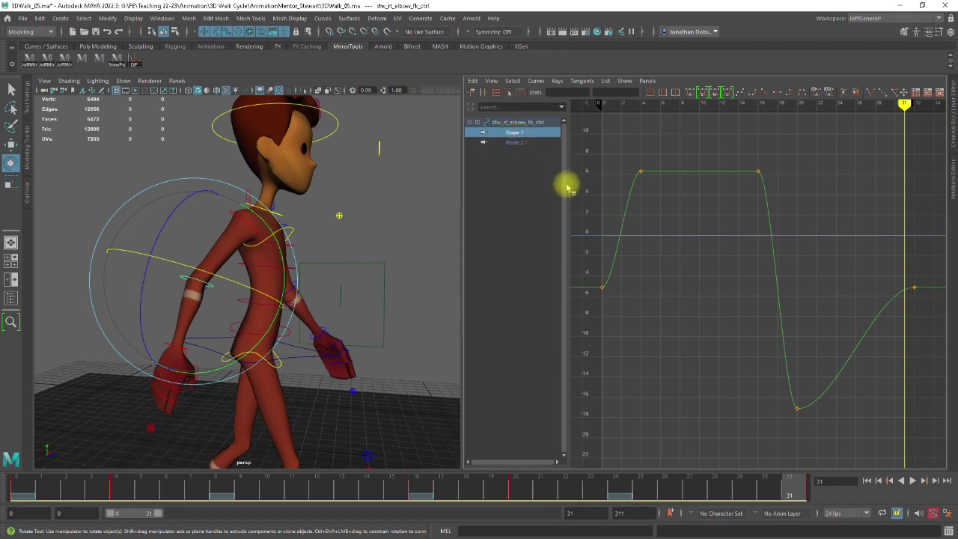
key(bracketright)
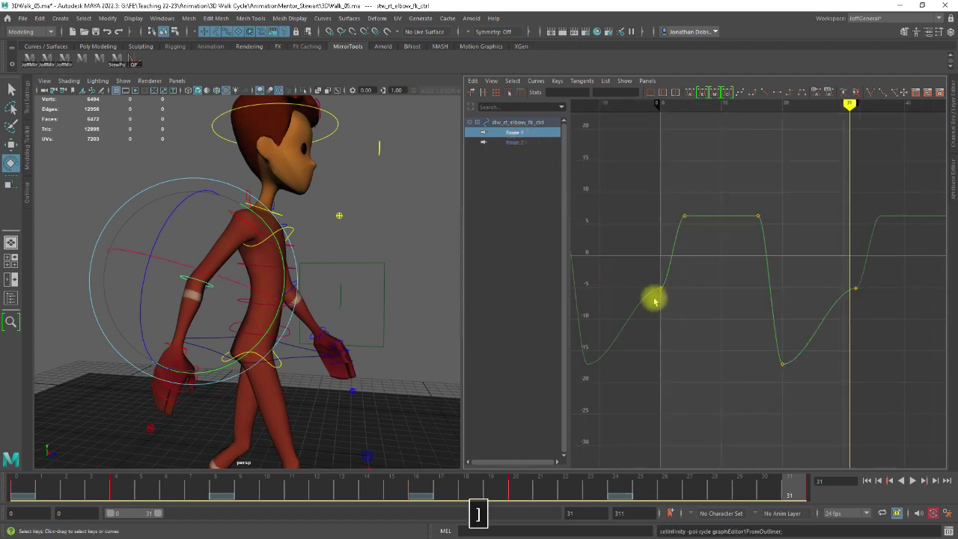
Slope the tangents of the right elbow's Rotate Y keys at frames 0 and 32 upward for a smooth loop
drag(689, 290, 674, 268)
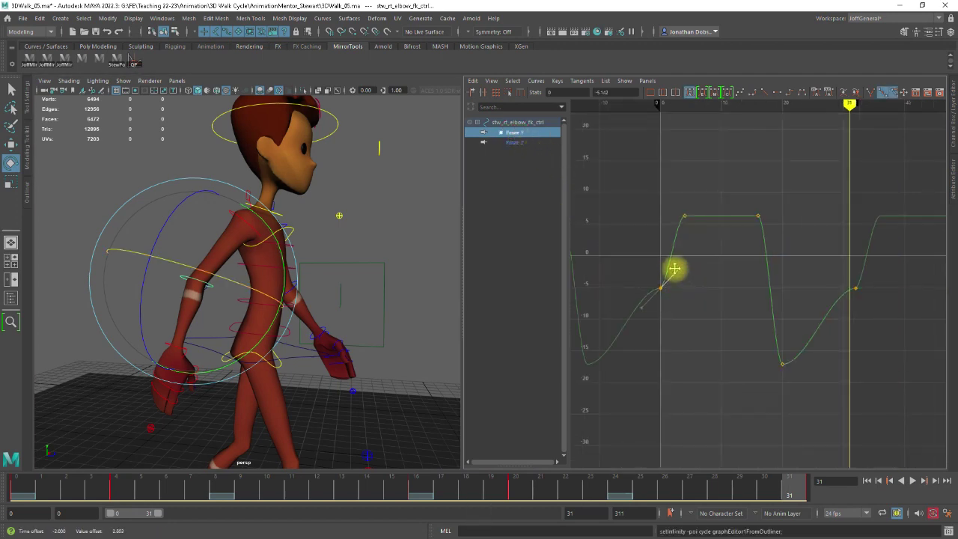
click(853, 288)
drag(828, 291, 846, 310)
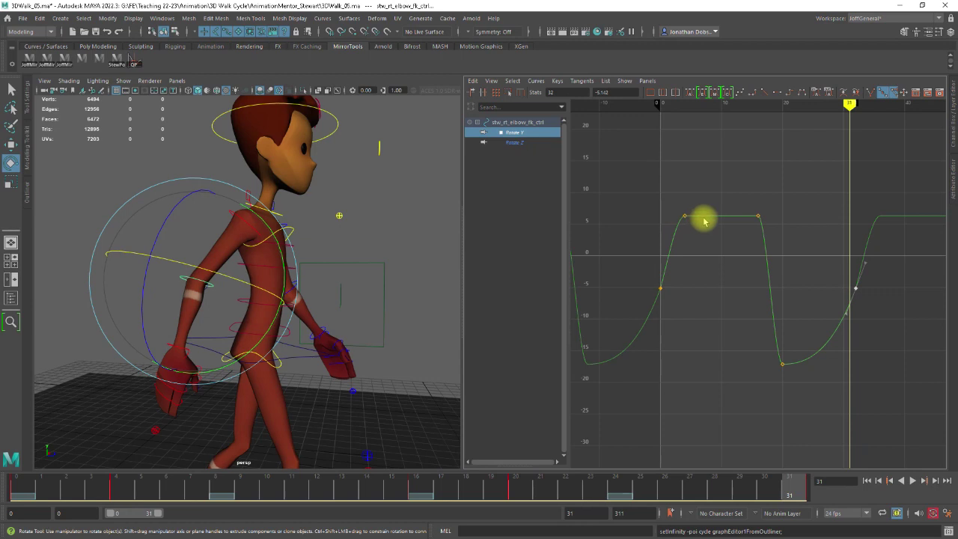
Raise the right elbow's Rotate Y keys to about 7.8 at frame 16 and about -7.4 at frame 20
mouse_move(748, 207)
mouse_down()
mouse_move(699, 220)
mouse_move(770, 225)
mouse_move(757, 206)
mouse_up()
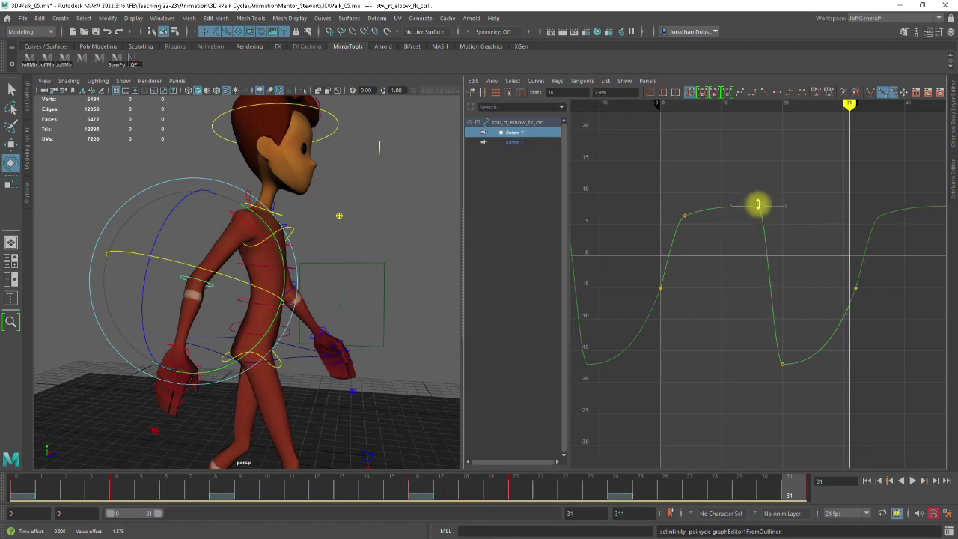
drag(843, 103, 825, 170)
drag(866, 172, 785, 184)
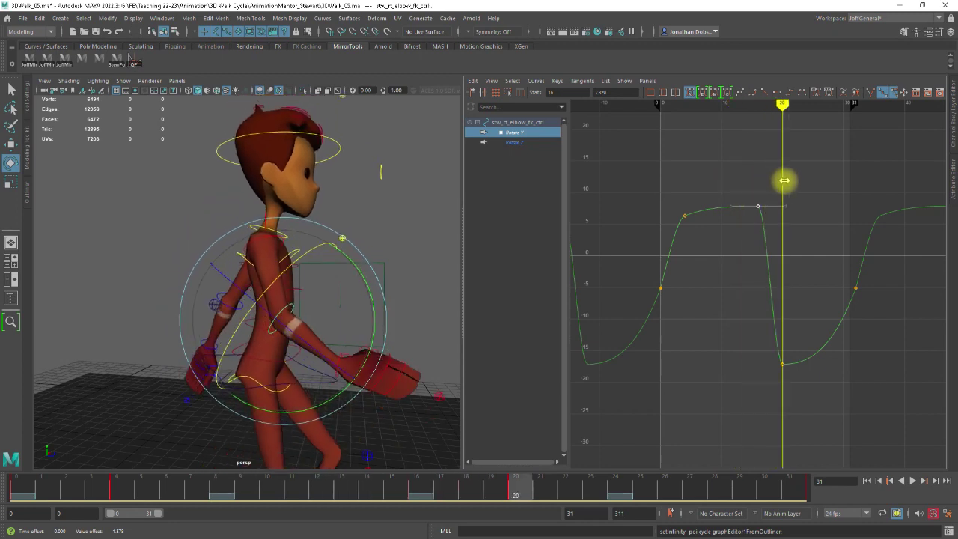
shift+middle_drag(783, 366, 786, 301)
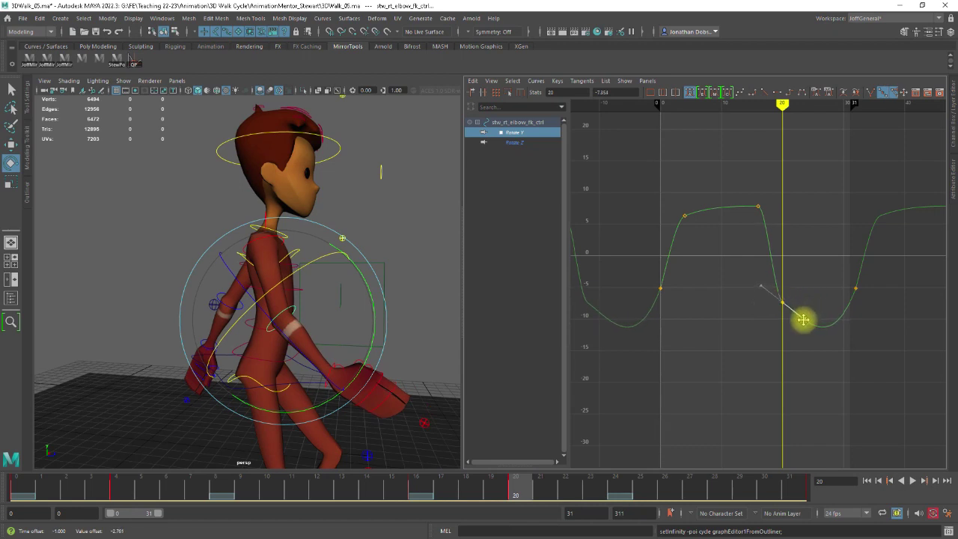
Undo the raise of the right elbow's Rotate Y key at frame 20 and check its Rotate Z curve
key(ctrl+z)
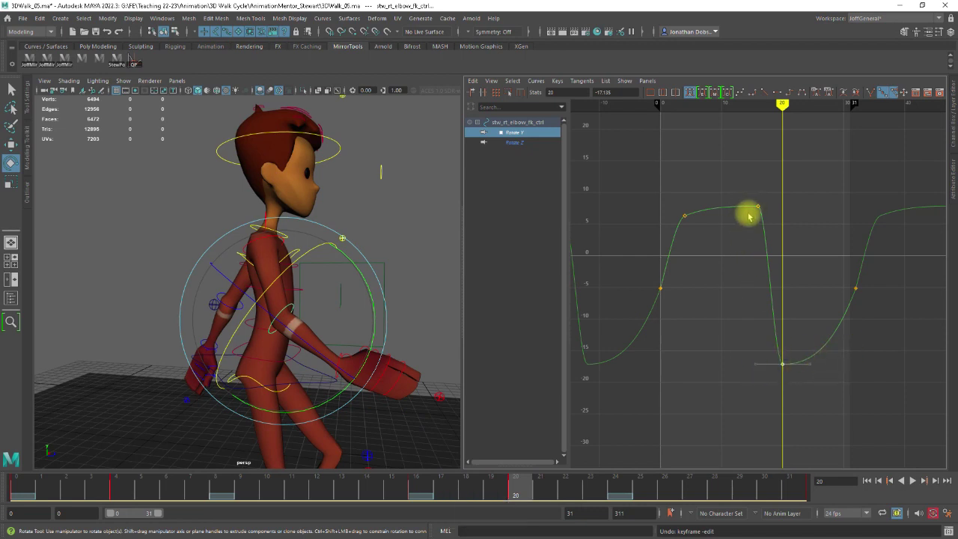
drag(746, 197, 794, 232)
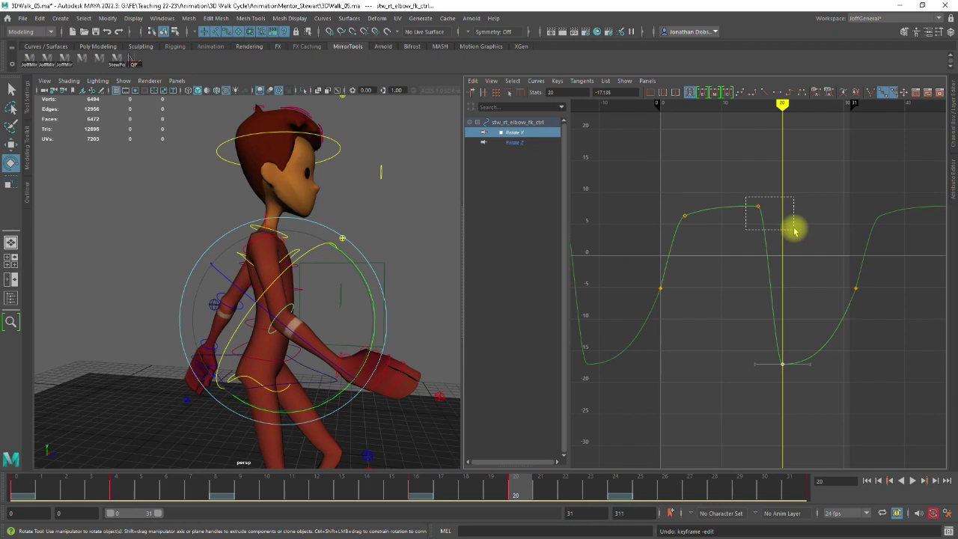
click(689, 210)
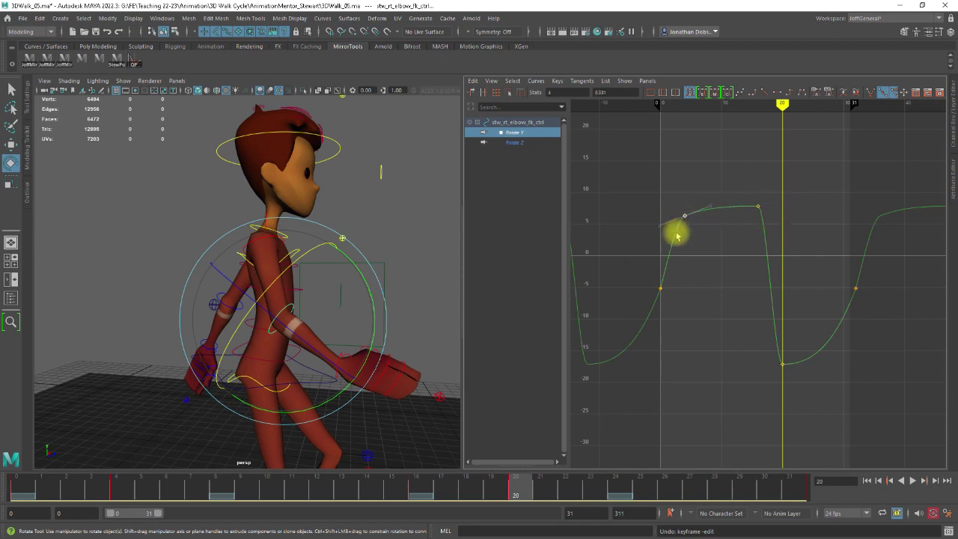
click(757, 207)
drag(802, 381, 779, 364)
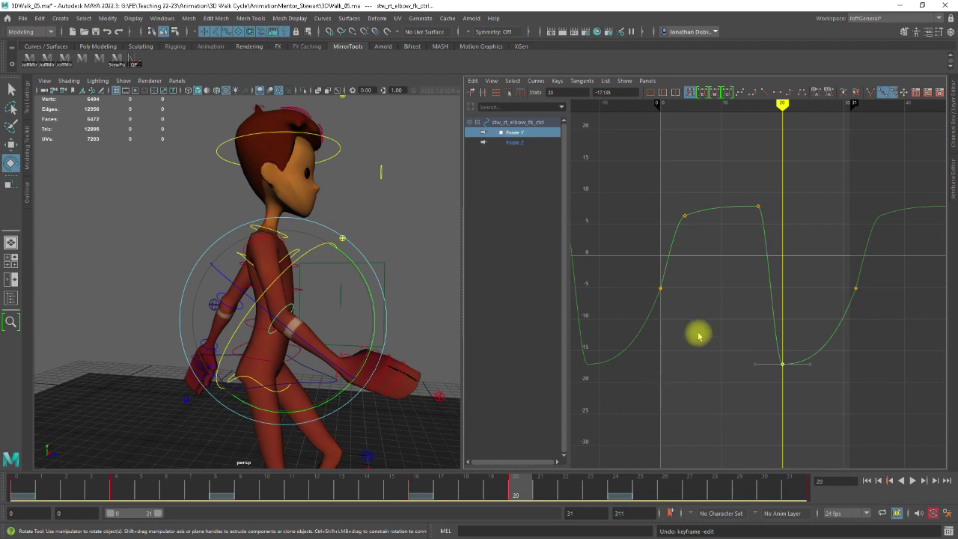
click(514, 143)
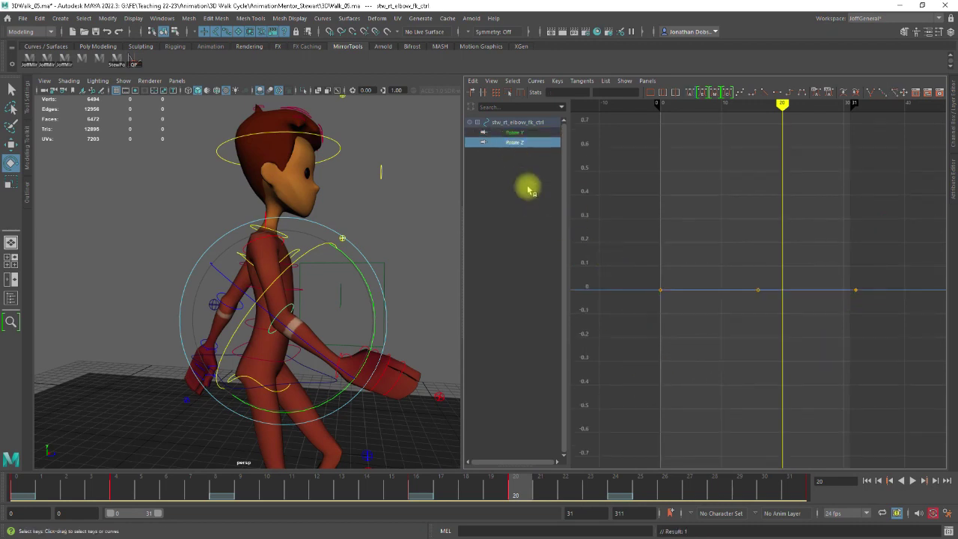
click(514, 133)
Select the right wrist FK control and cycle its Rotate X curve in both directions
click(438, 293)
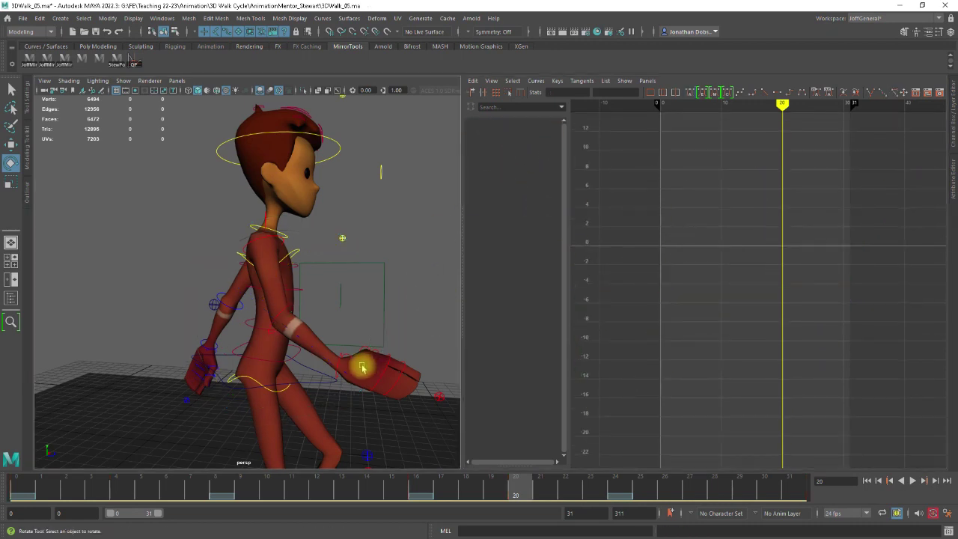
click(340, 369)
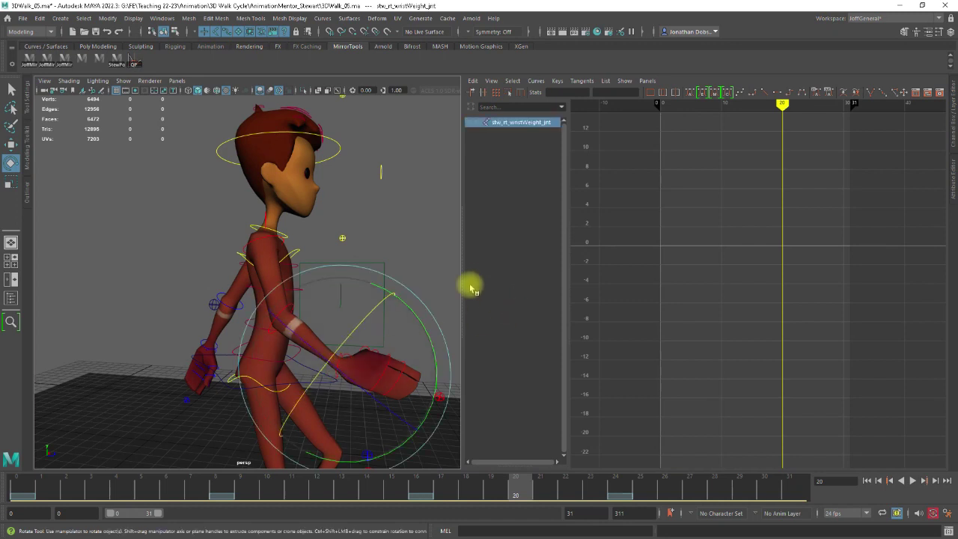
click(419, 222)
click(336, 372)
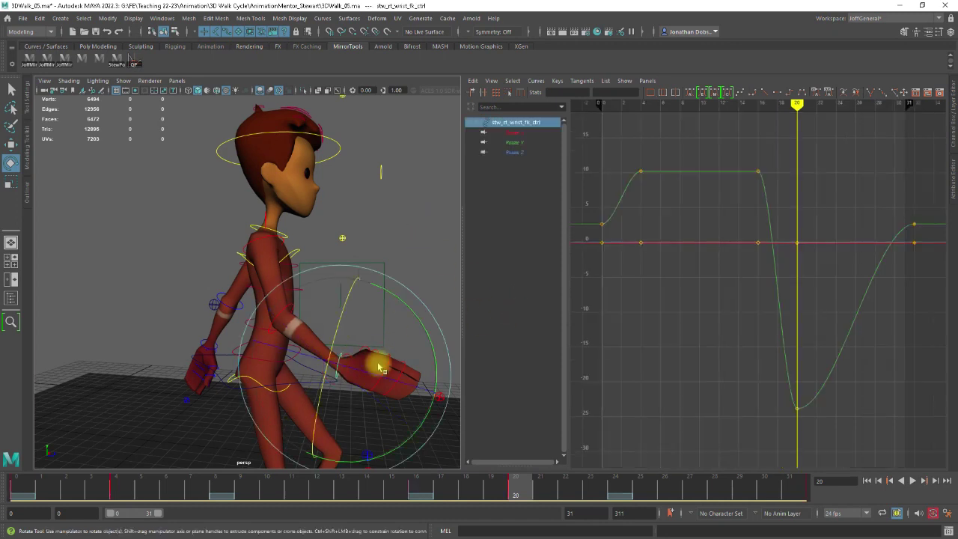
click(515, 135)
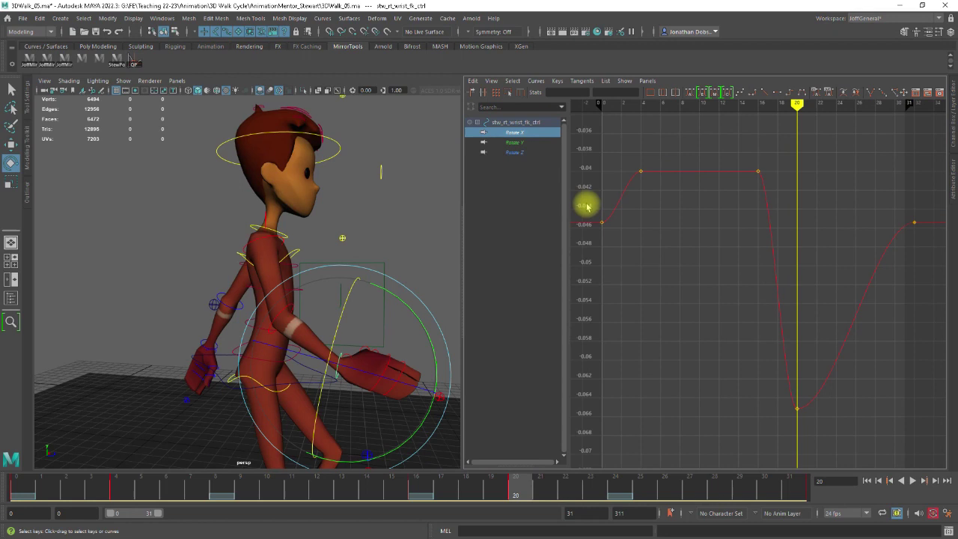
key(bracketleft)
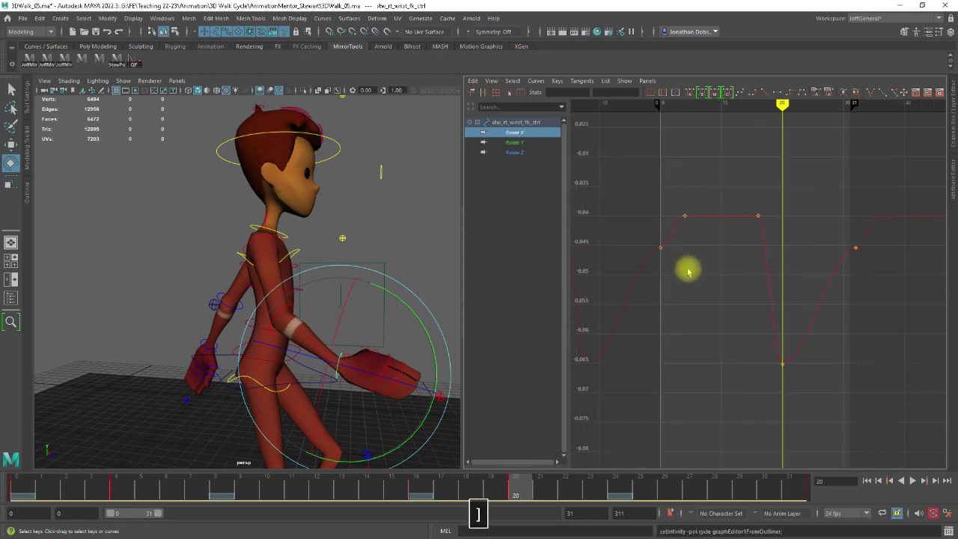
Slope the right wrist's Rotate X tangents upward at frames 0 and 32, and raise the frame 16 key to about -0.0385
click(659, 248)
drag(688, 247, 675, 224)
drag(846, 240, 861, 252)
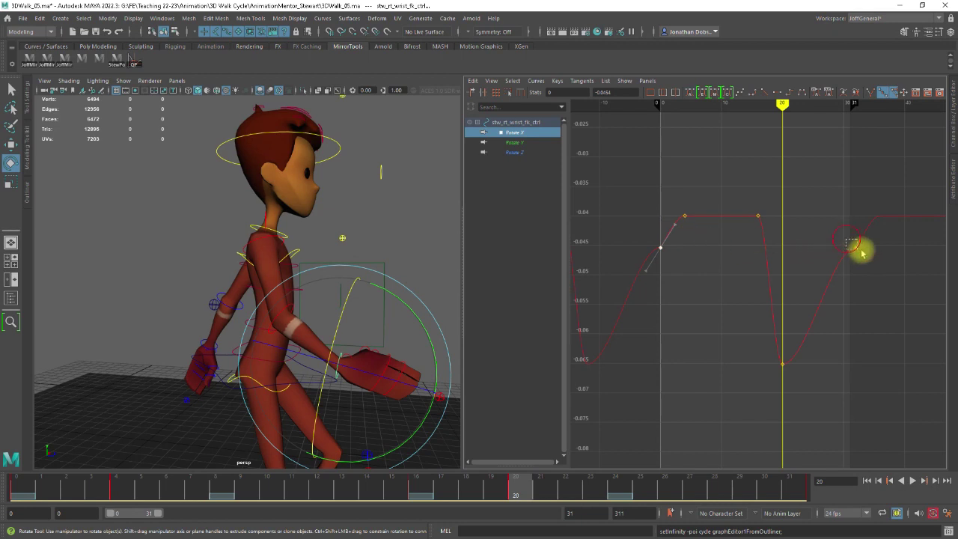
click(829, 247)
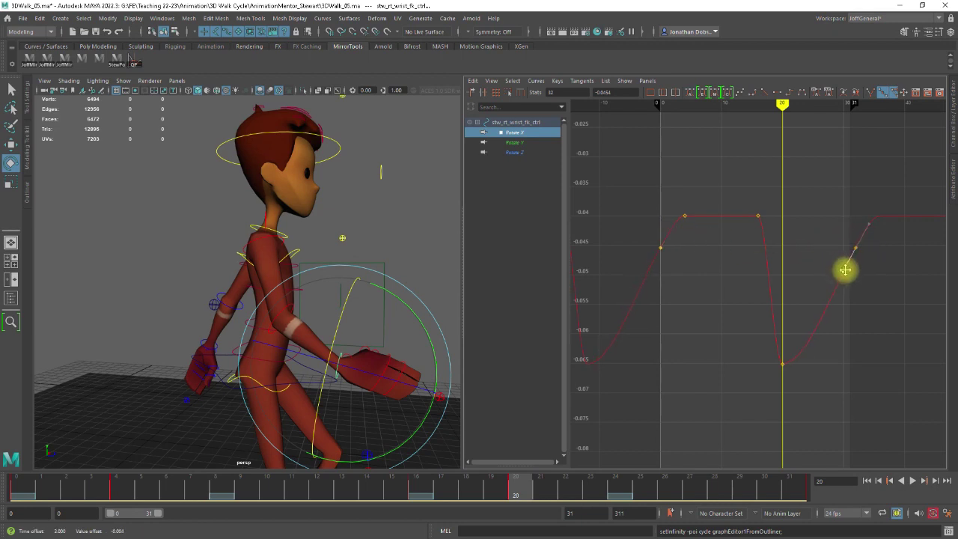
drag(747, 202, 761, 224)
shift+middle_drag(760, 222, 758, 208)
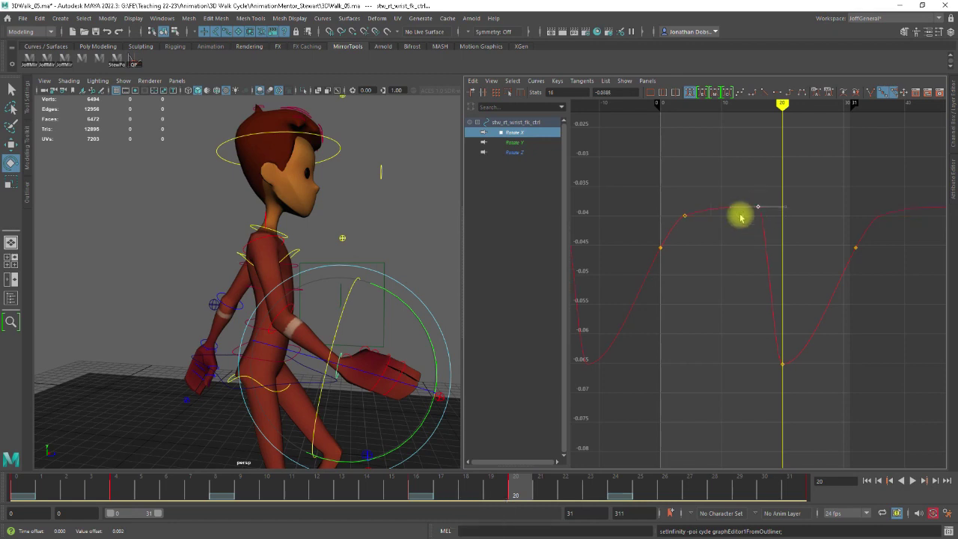
Cycle the right wrist's Rotate Y curve with upward-sloping tangents at frames 0 and 32, and raise its frame 16 key to about 11.5
click(515, 141)
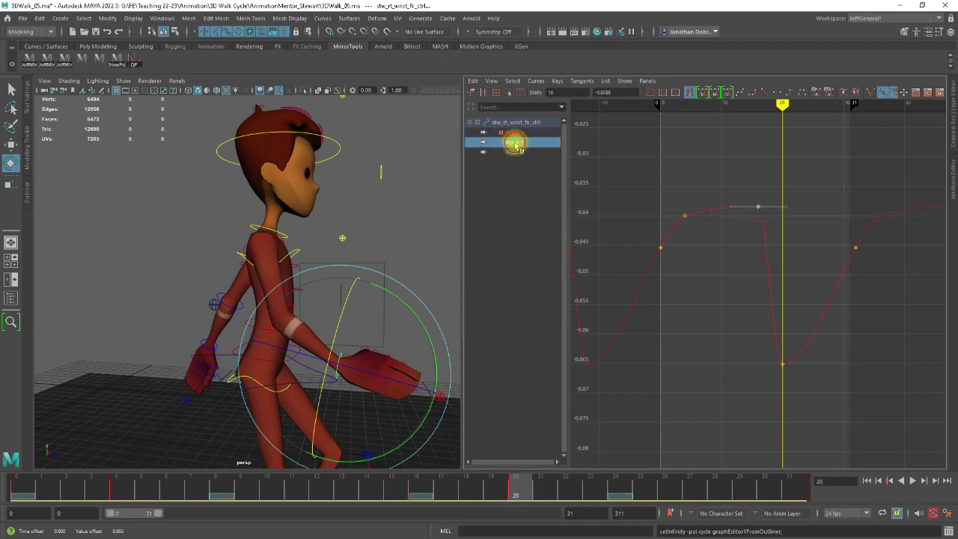
key(])
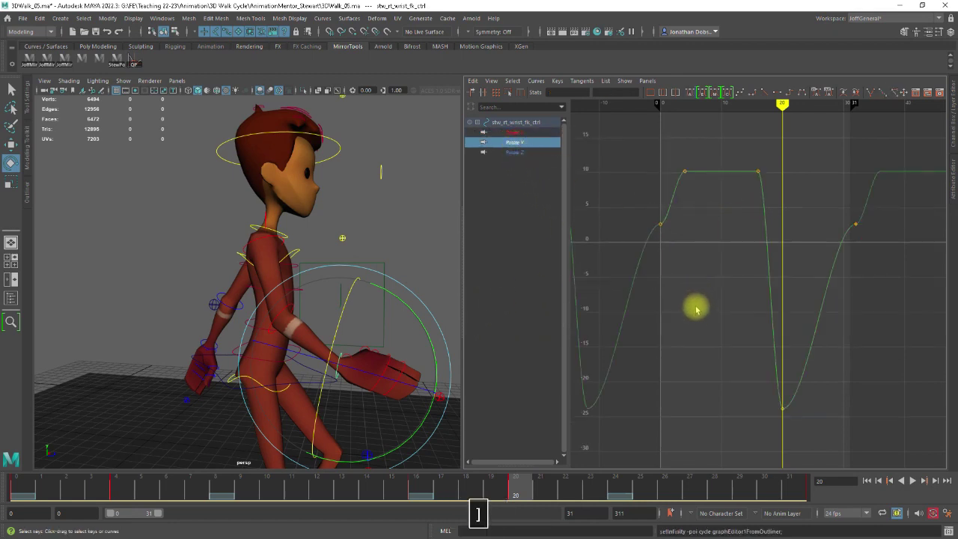
click(669, 219)
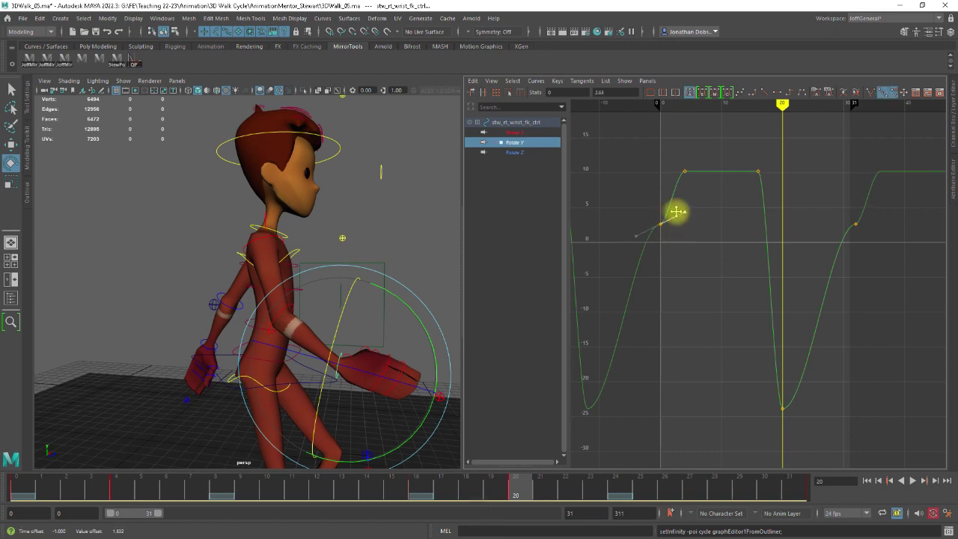
drag(851, 211, 849, 246)
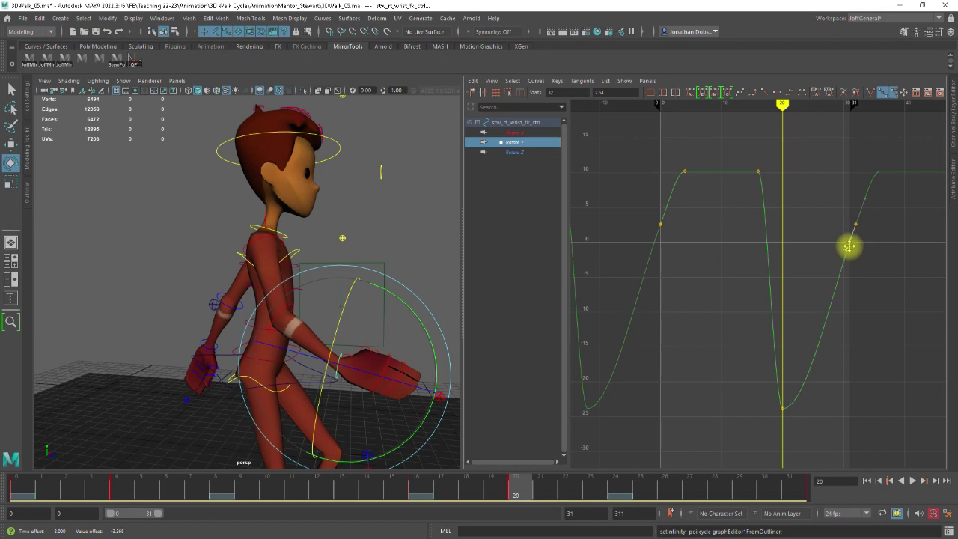
click(758, 173)
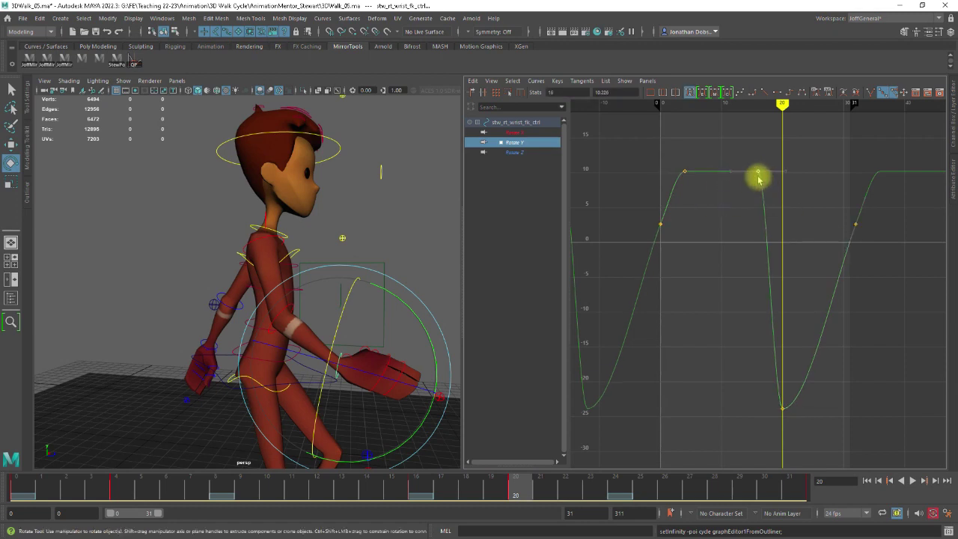
shift+middle_drag(760, 174, 758, 162)
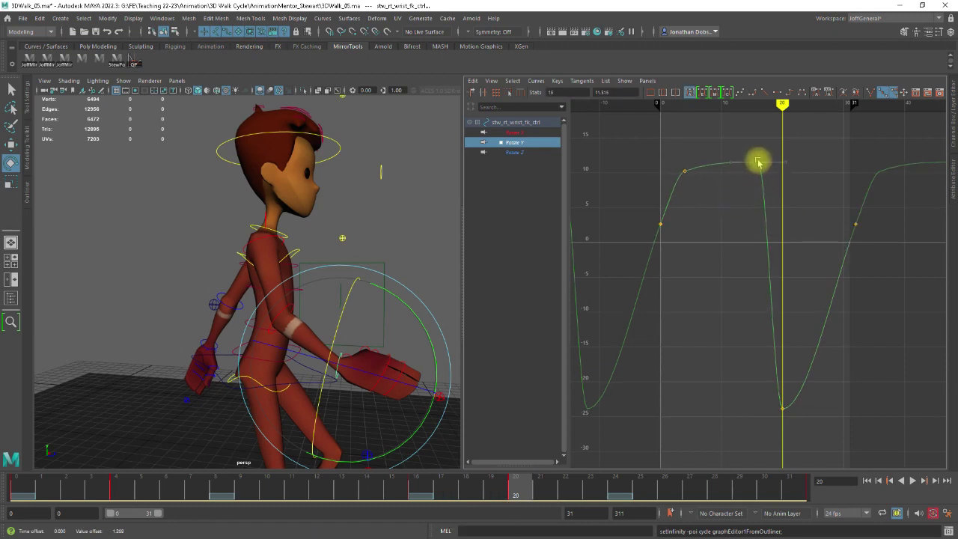
Cycle the right wrist's Rotate Z curve in both directions and raise its frame 16 key to about -0.0409
click(520, 154)
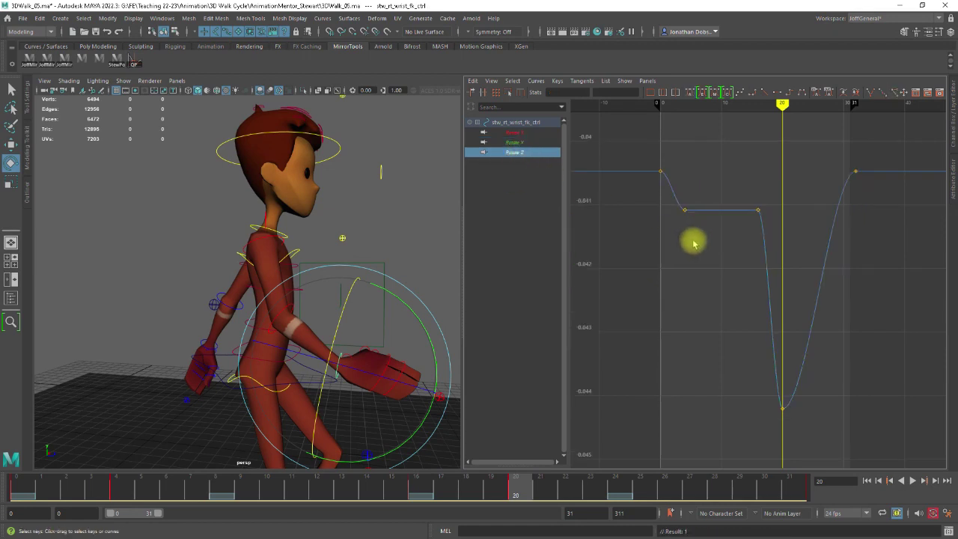
key(bracketleft)
key(bracketright)
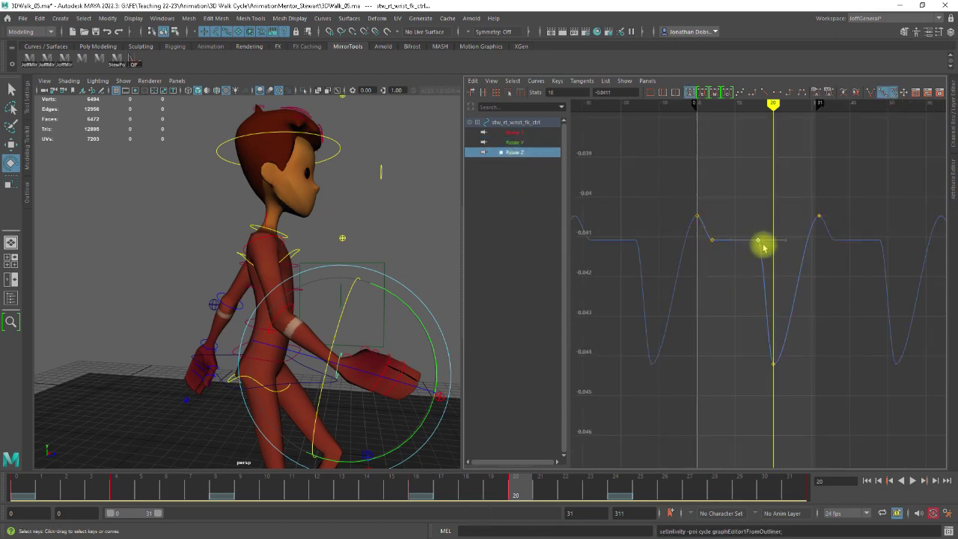
key(shift)
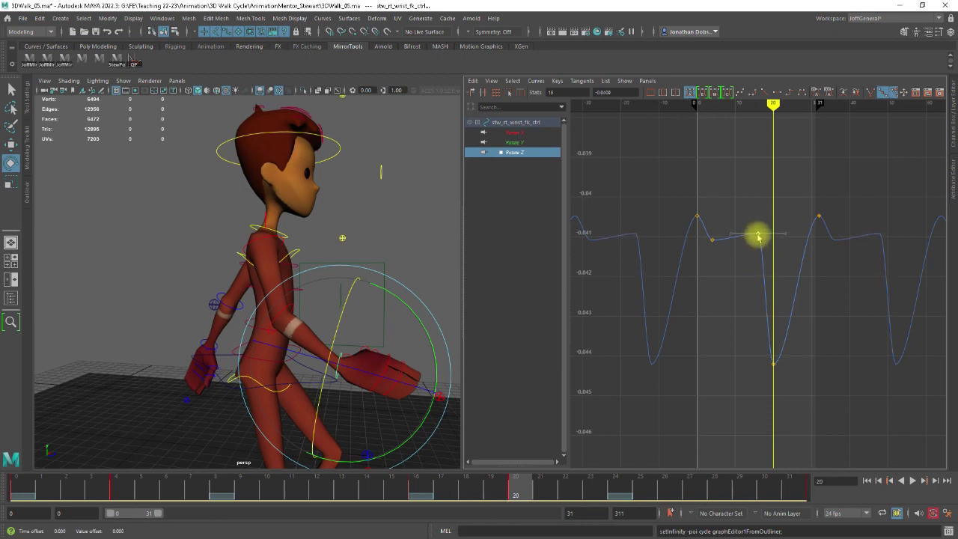
Scrub the walk to frame 16, reselect the right elbow FK control and examine its rotation channels and curves
drag(75, 486, 416, 487)
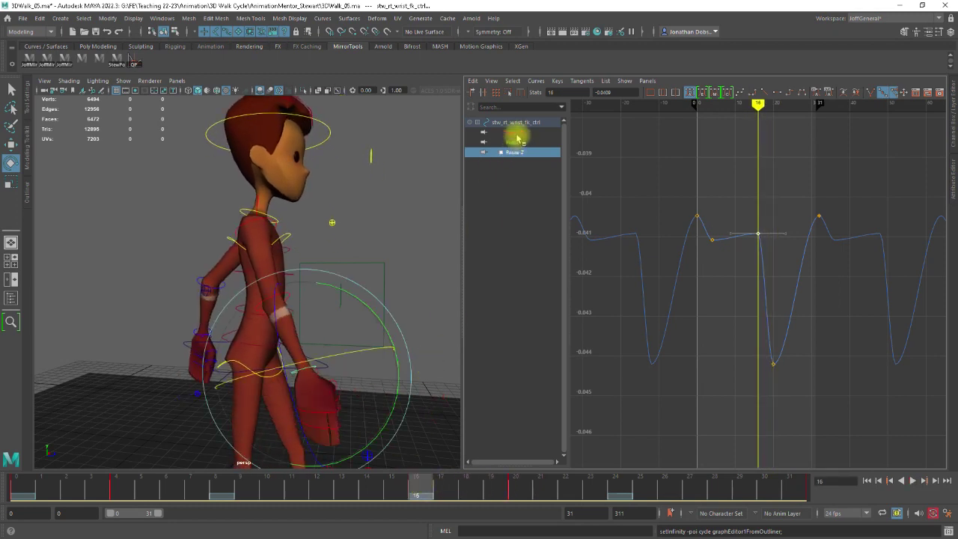
click(316, 289)
click(283, 296)
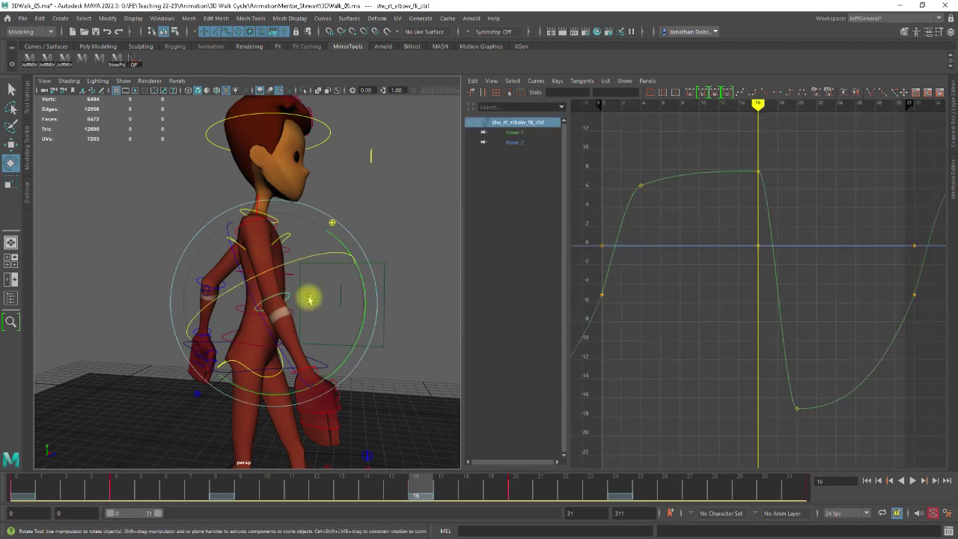
click(515, 133)
mouse_move(366, 321)
alt+mouse_down()
mouse_move(280, 320)
mouse_move(363, 321)
mouse_move(334, 334)
mouse_move(336, 306)
mouse_move(336, 314)
mouse_move(275, 314)
mouse_move(352, 315)
alt+mouse_up()
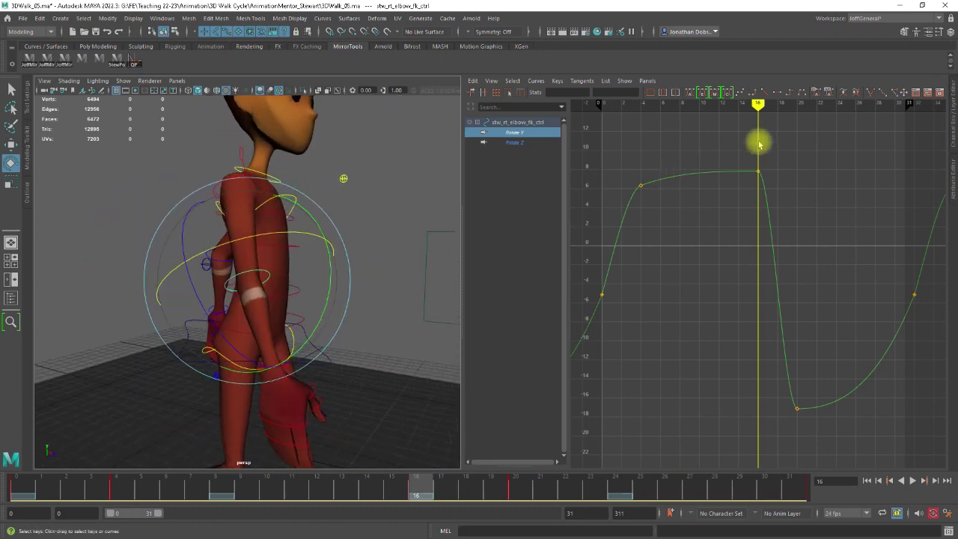
click(952, 112)
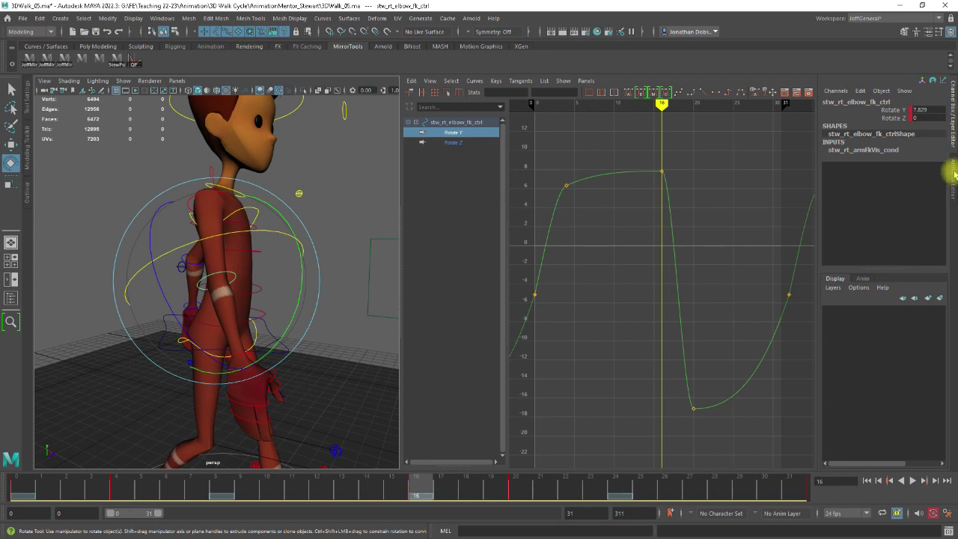
click(952, 125)
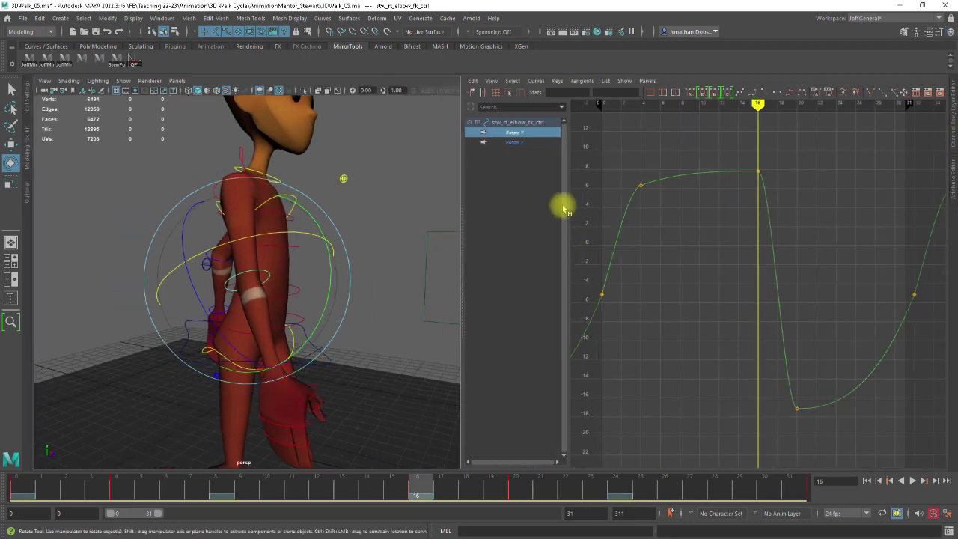
click(515, 144)
click(515, 134)
Raise the right elbow's Rotate Y keys to about -9.3 at frame 20 and about 0.7 at frame 32
drag(103, 490, 515, 493)
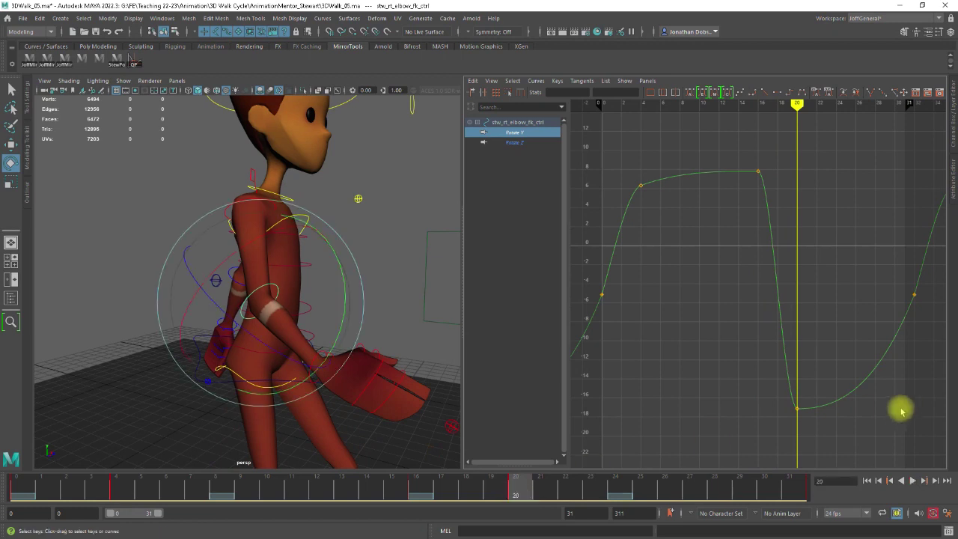
click(798, 409)
shift+middle_drag(797, 409, 739, 357)
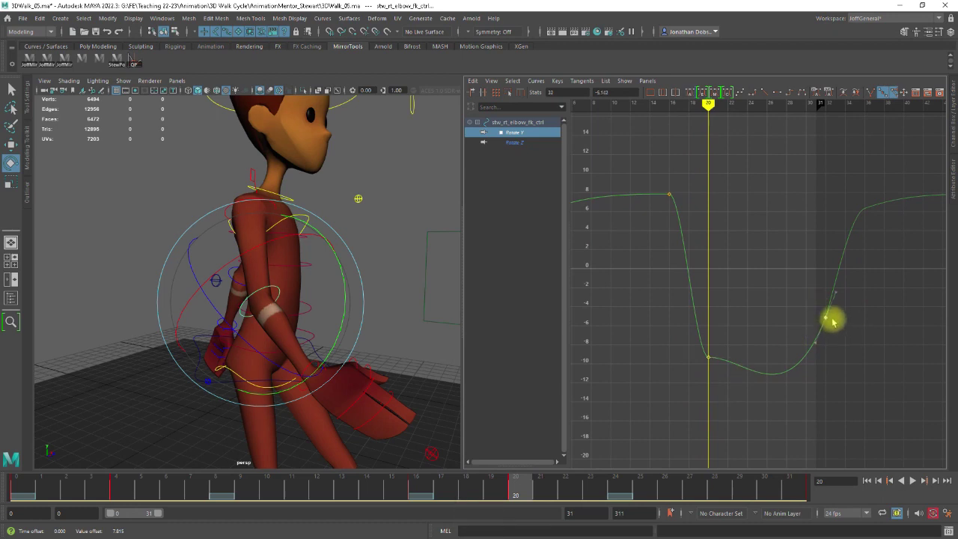
shift+middle_drag(826, 320, 826, 266)
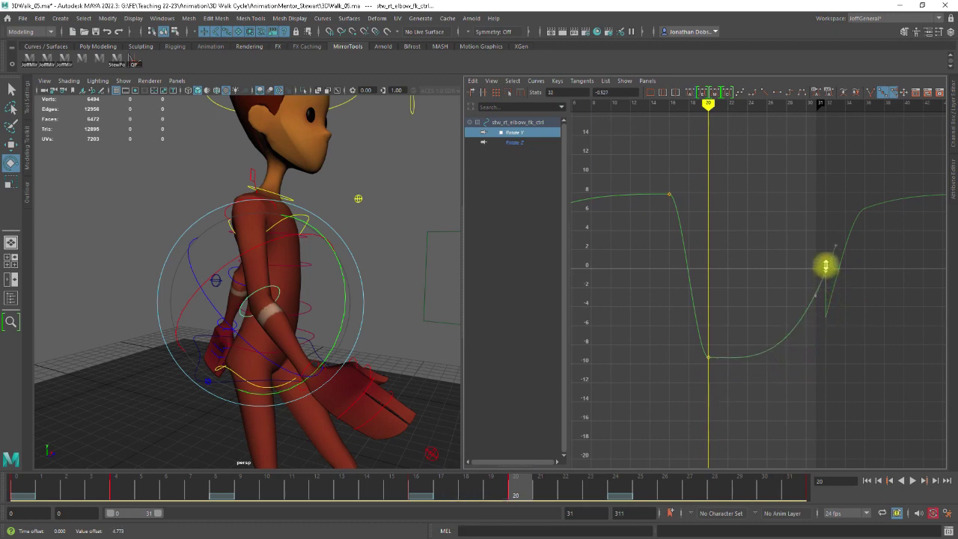
mouse_move(815, 300)
alt+right_down()
mouse_move(785, 315)
mouse_move(813, 299)
alt+right_up()
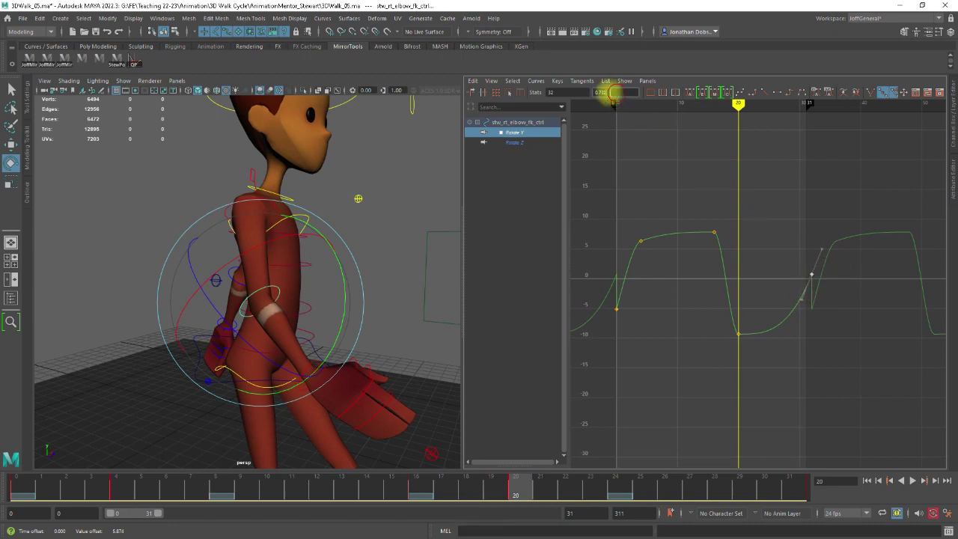
Try to copy the right elbow's Rotate Y value from the frame 32 key onto the frame 0 key
key(ctrl+c)
drag(601, 321, 642, 301)
key(ctrl+v)
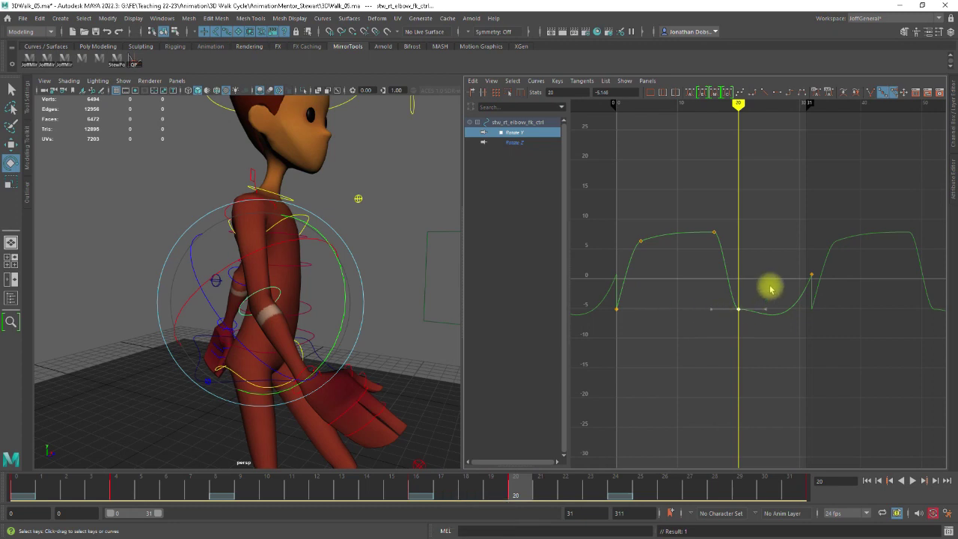
key(ctrl+z)
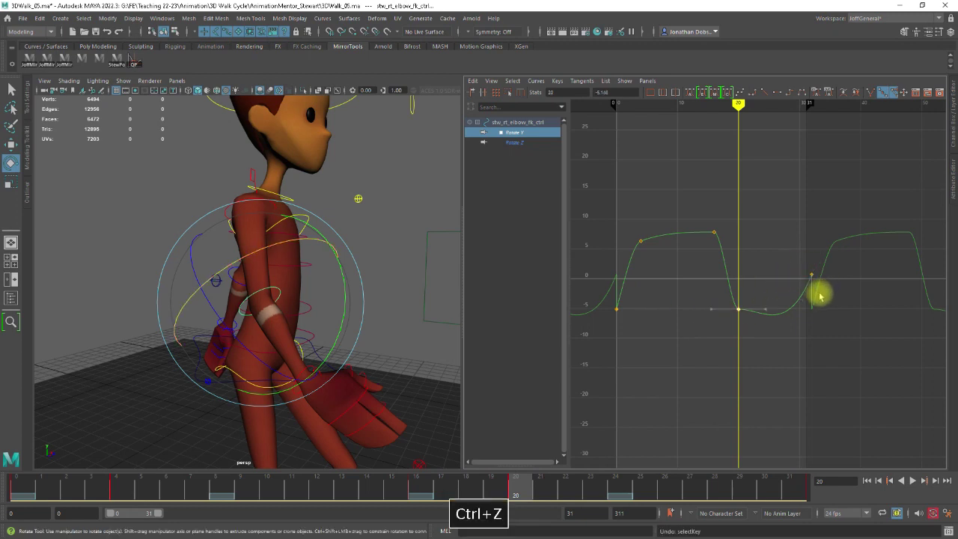
Copy the right elbow's Rotate Y value from the frame 32 key onto the frame 0 key
drag(798, 268, 834, 294)
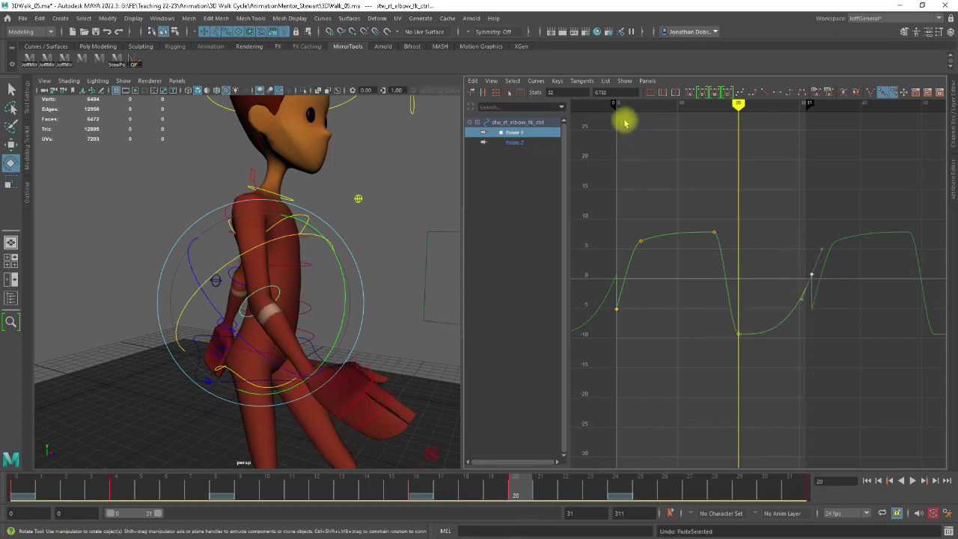
key(ctrl+c)
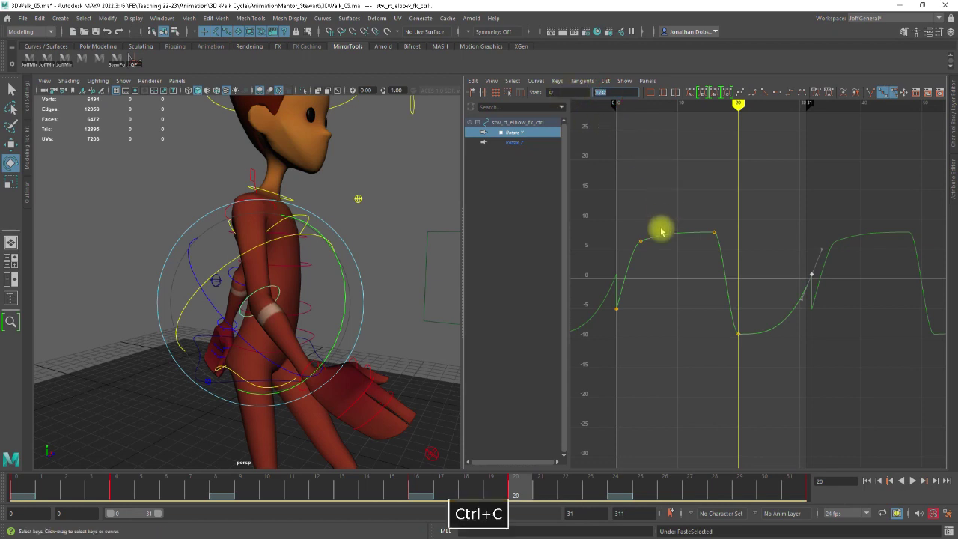
drag(627, 299, 606, 315)
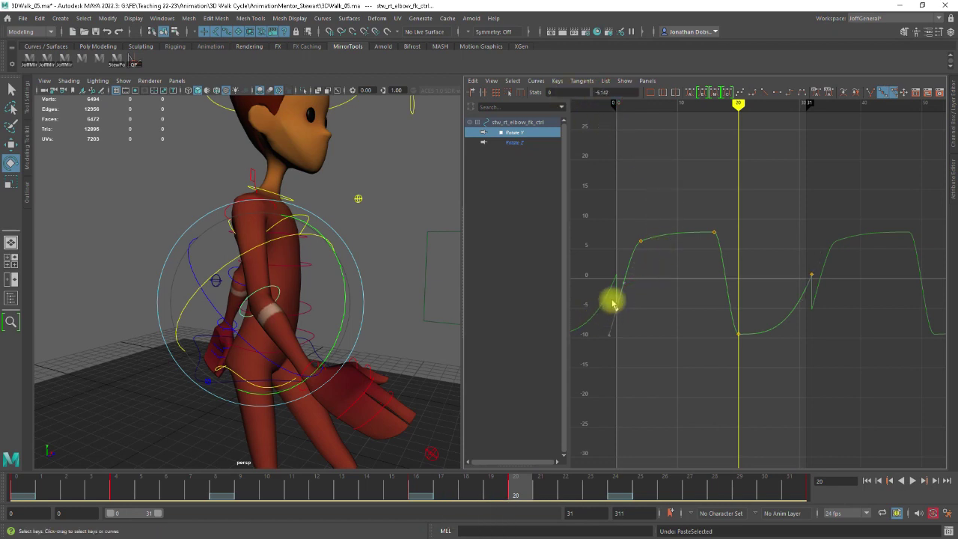
click(610, 92)
key(ctrl+v)
key(Return)
click(669, 307)
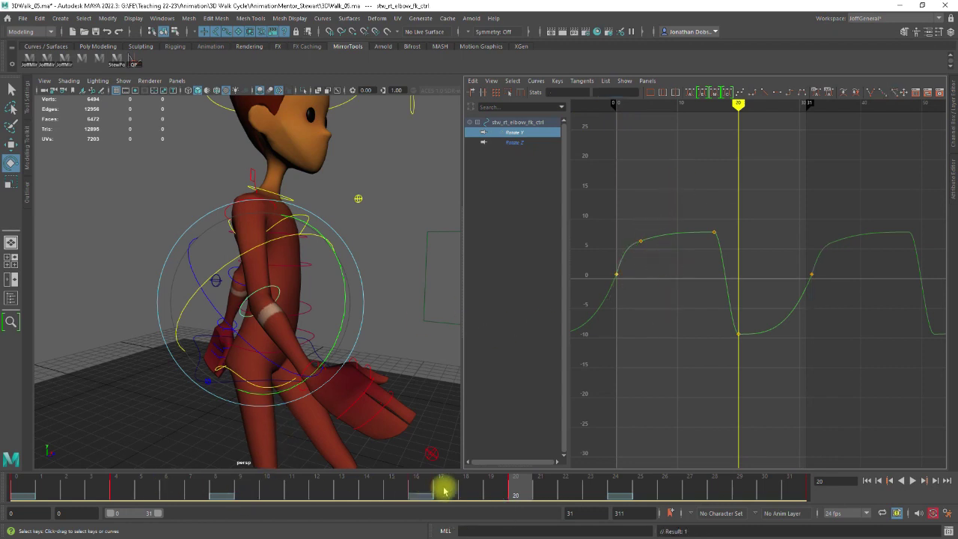
Scrub the walk to frame 16 and lower the right elbow's Rotate Y key there to about 0.78
drag(518, 491, 788, 485)
drag(696, 480, 426, 490)
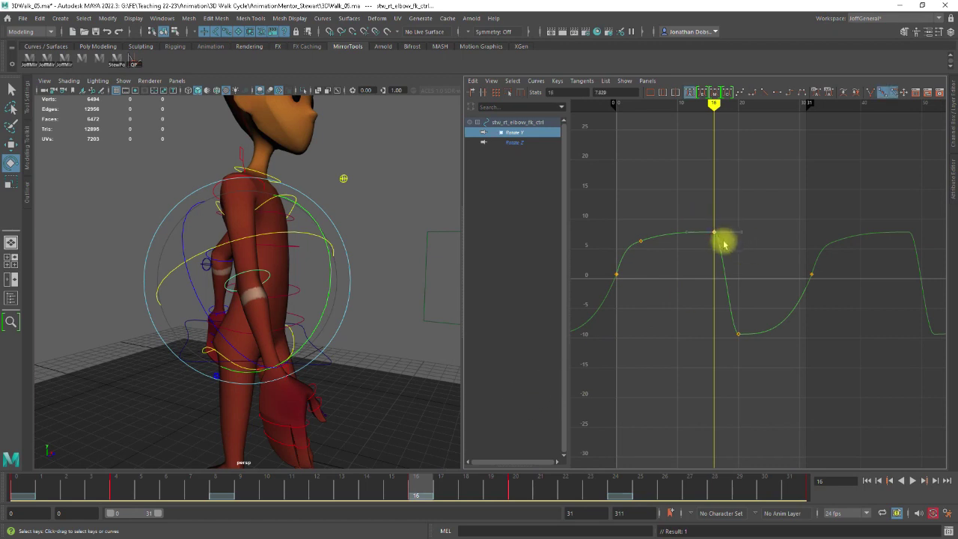
alt+right_drag(714, 232, 716, 236)
shift+middle_drag(713, 234, 711, 274)
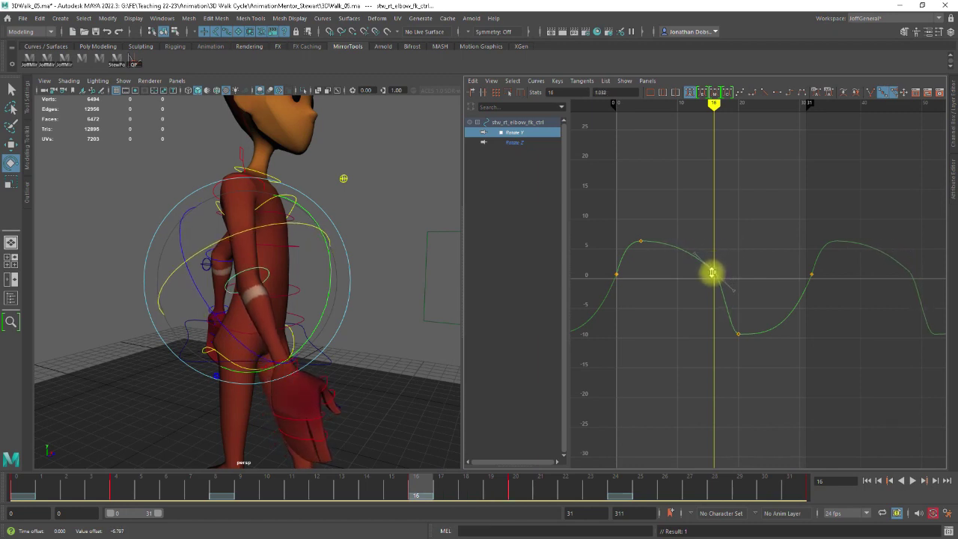
shift+middle_drag(712, 276, 712, 274)
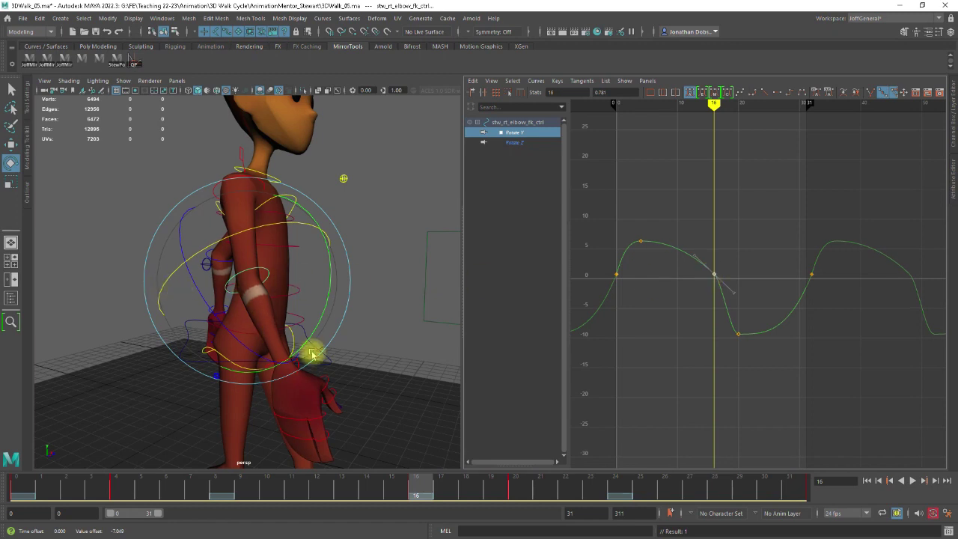
Scrub and play the walk cycle from several angles with the elbow control deselected to check the arm swing
alt+drag(314, 349, 419, 372)
alt+right_drag(419, 371, 395, 423)
drag(422, 487, 215, 490)
drag(412, 512, 621, 512)
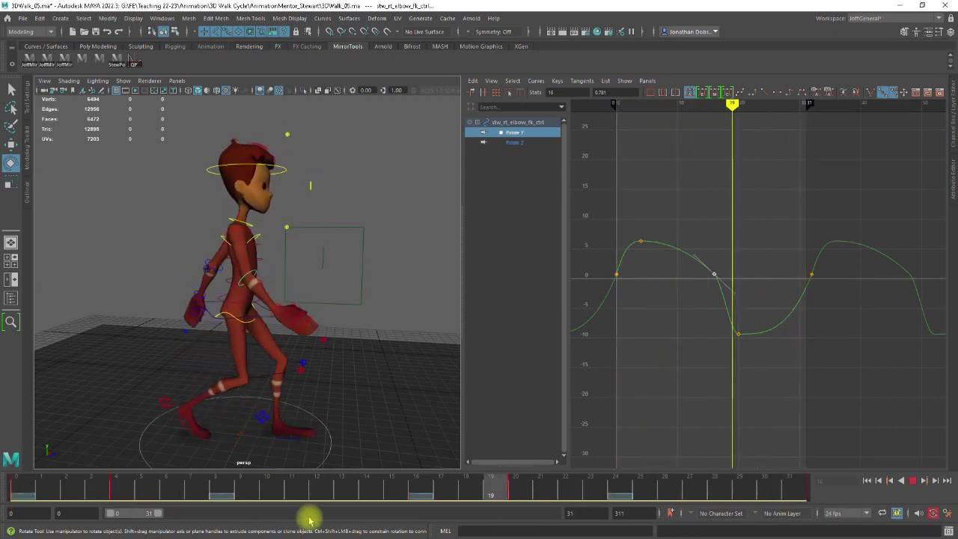
alt+drag(380, 399, 277, 396)
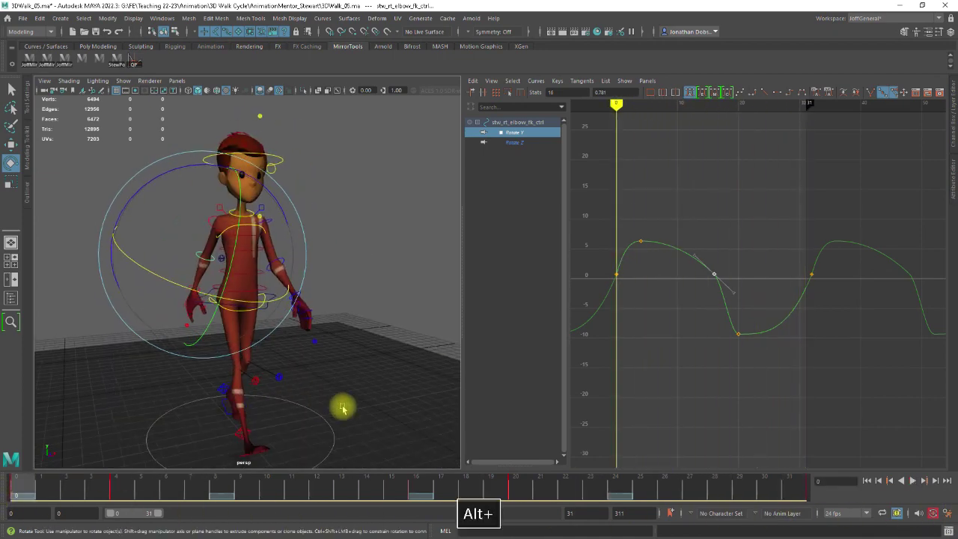
alt+drag(336, 397, 236, 400)
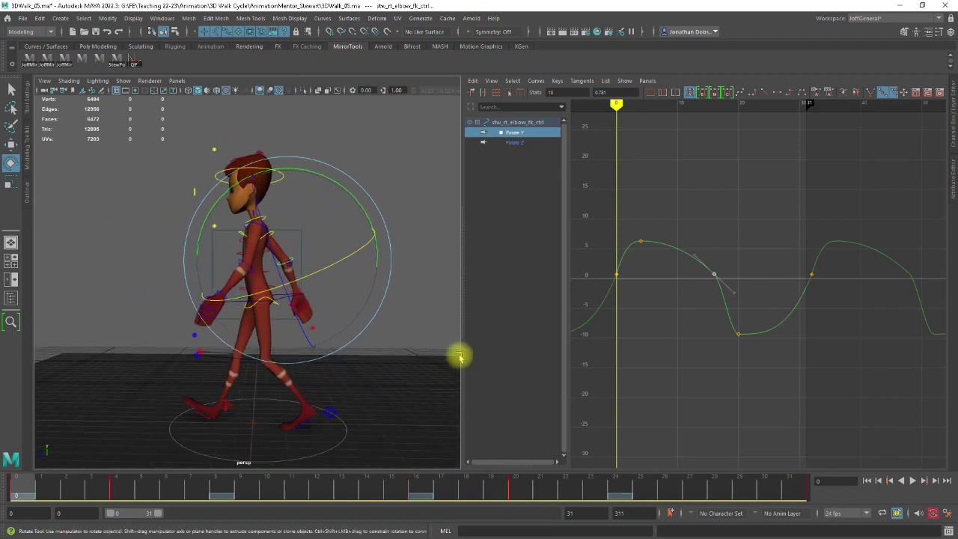
click(434, 330)
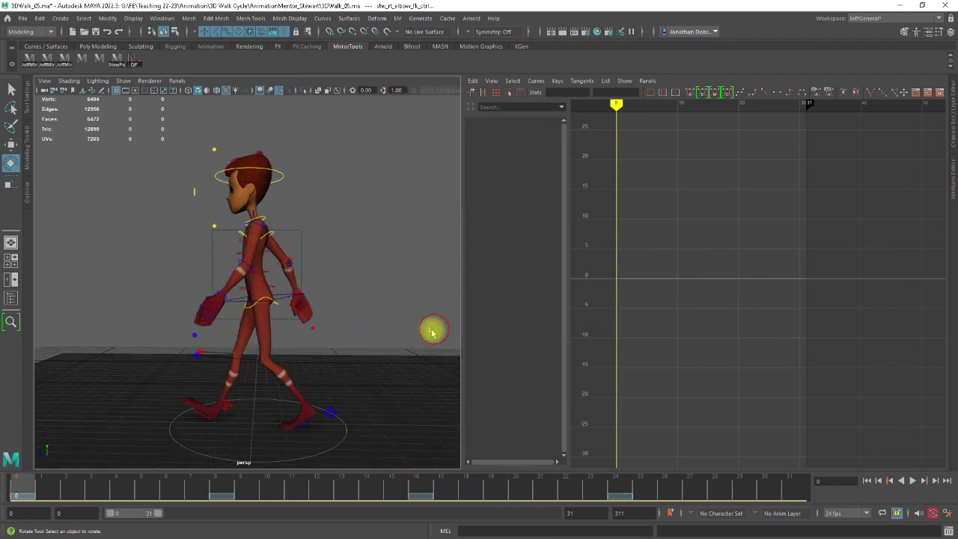
click(912, 481)
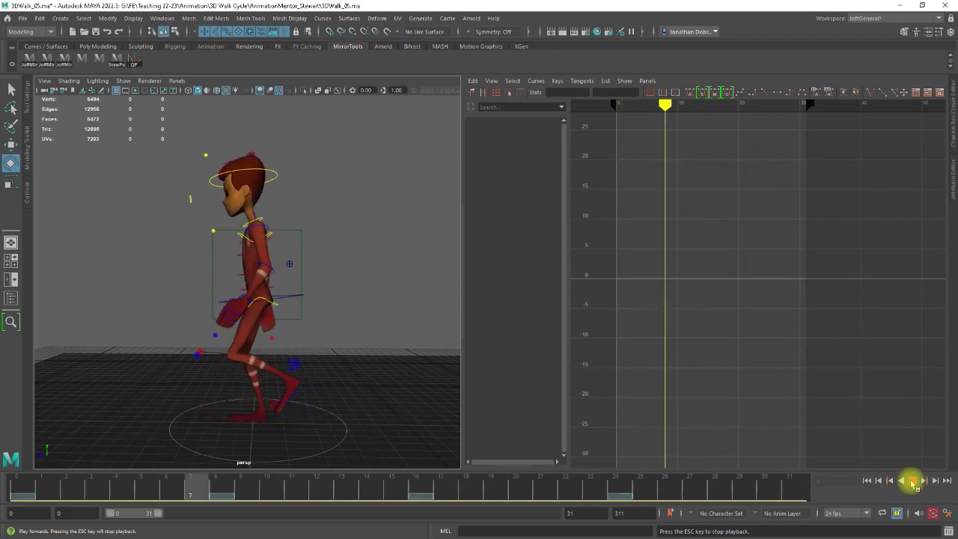
key(Escape)
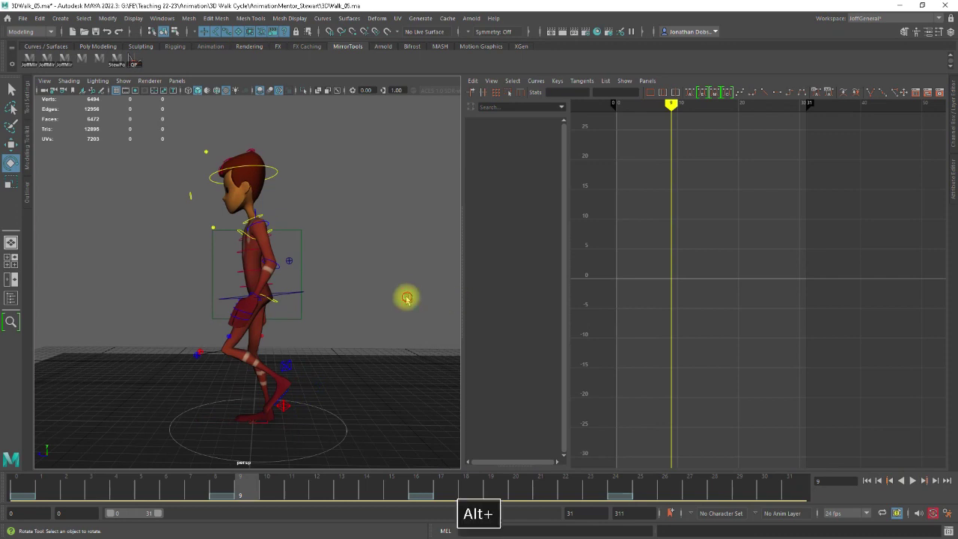
Set the perspective viewport to show only polygons, with the NURBS control curves and all other object types hidden
click(123, 81)
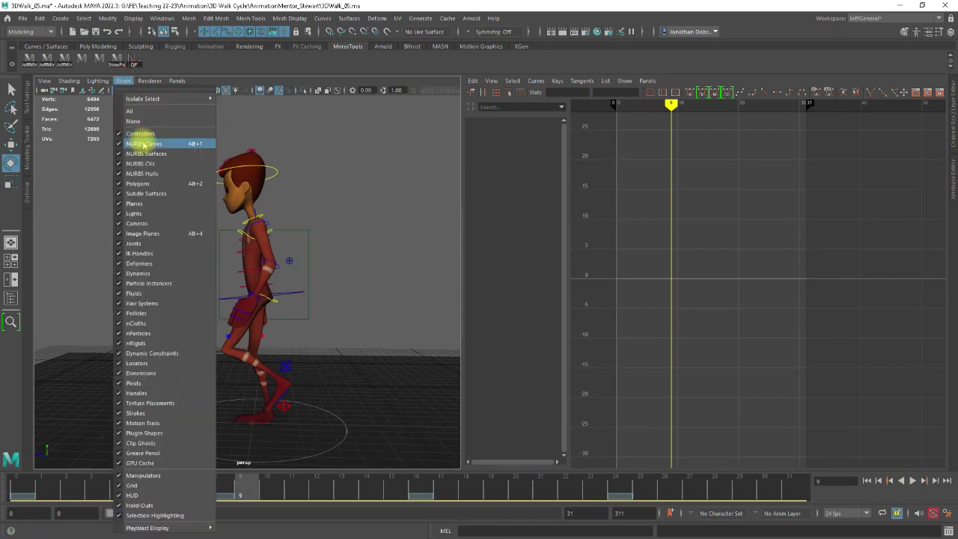
click(138, 121)
click(123, 81)
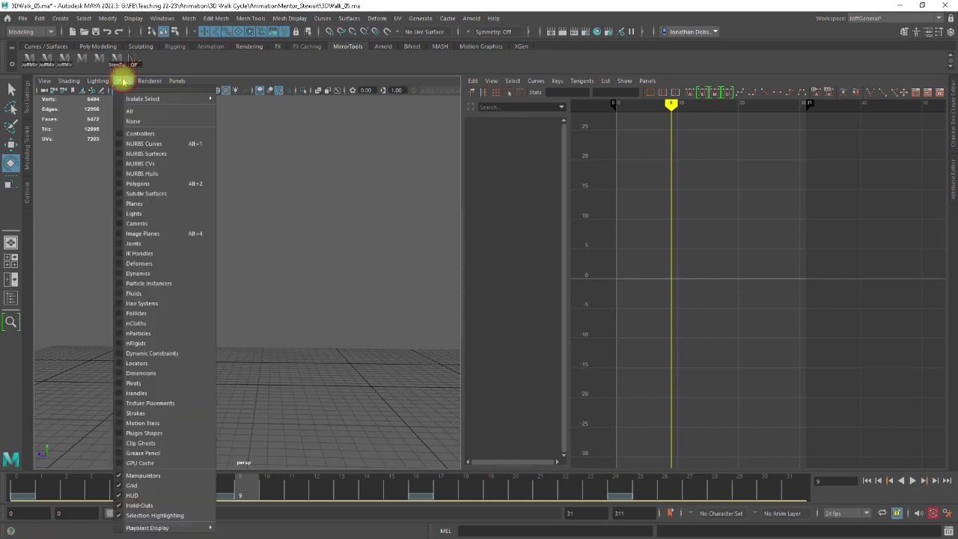
click(144, 144)
click(122, 80)
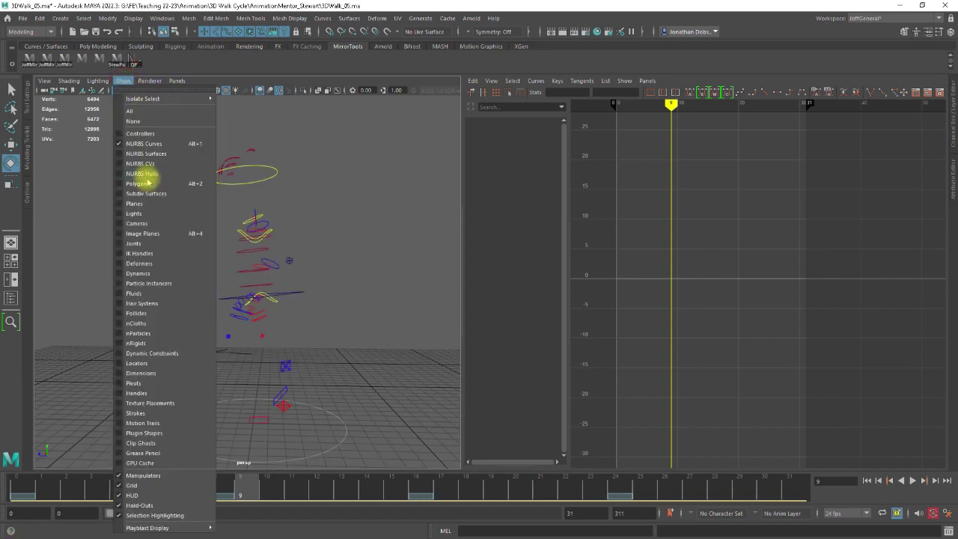
click(138, 184)
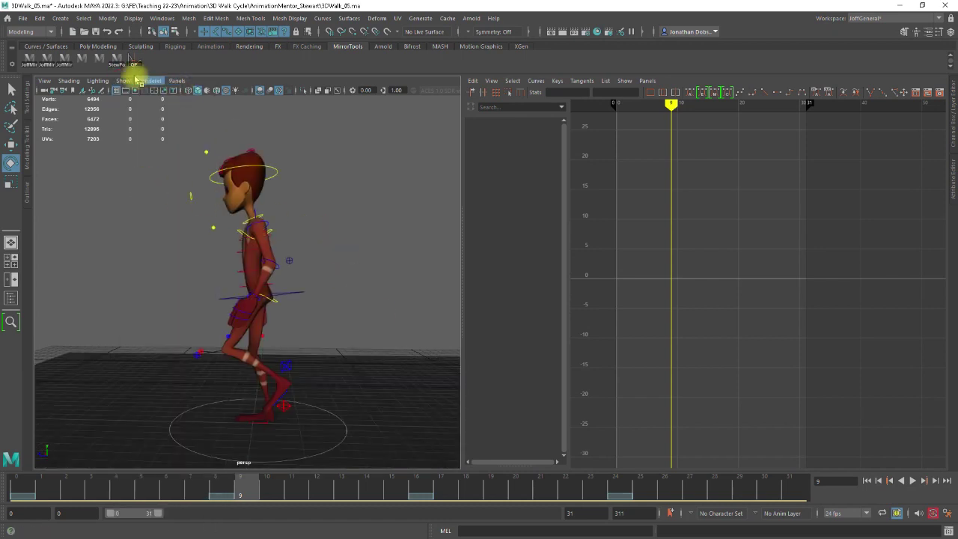
click(122, 81)
click(134, 145)
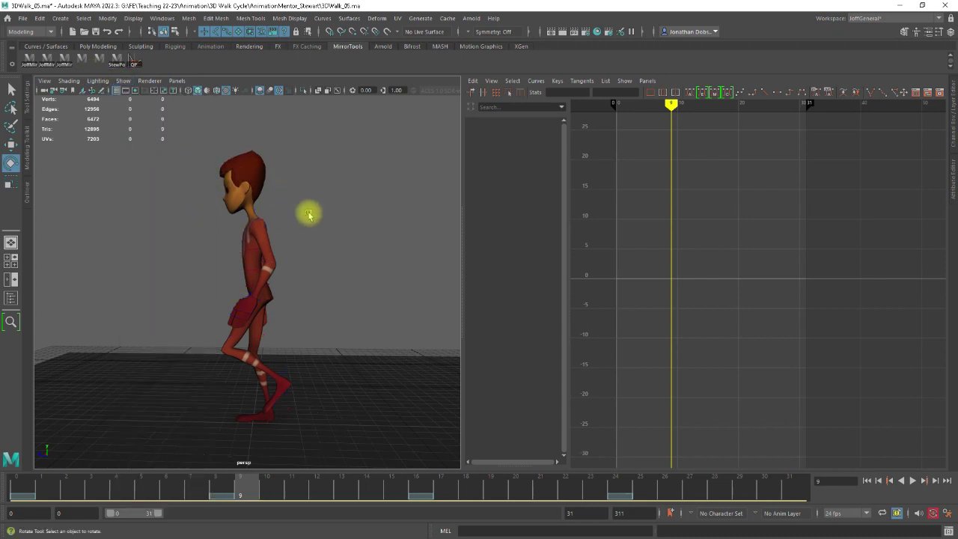
Playblast the walk cycle in avi format with the movie file named 3DWalk_06
right_click(301, 486)
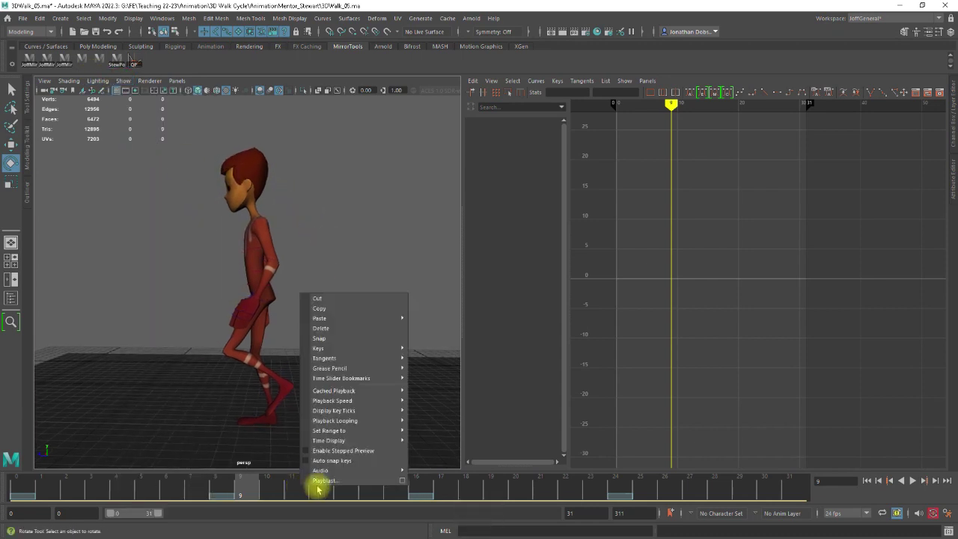
click(400, 481)
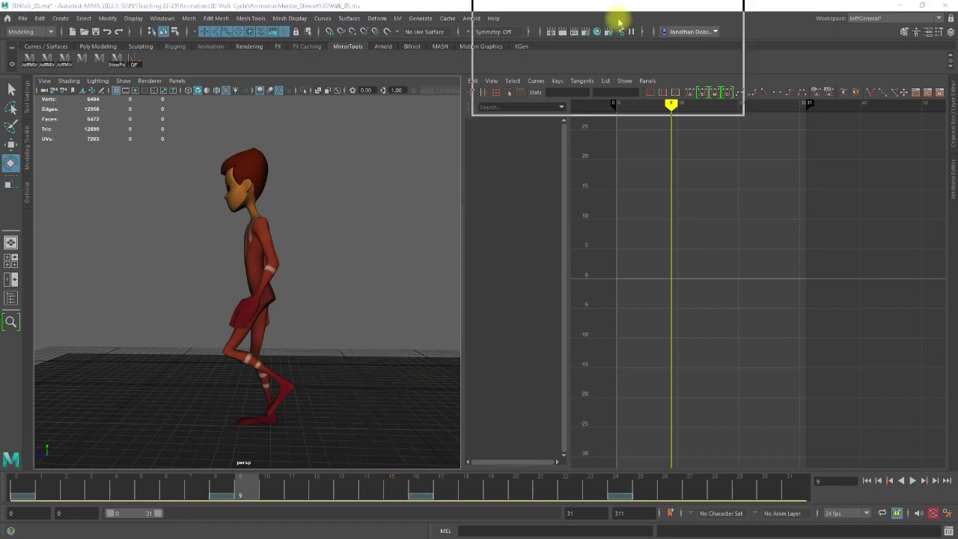
scroll(526, 265, down, 2)
click(481, 270)
key(BackSpace)
text(6)
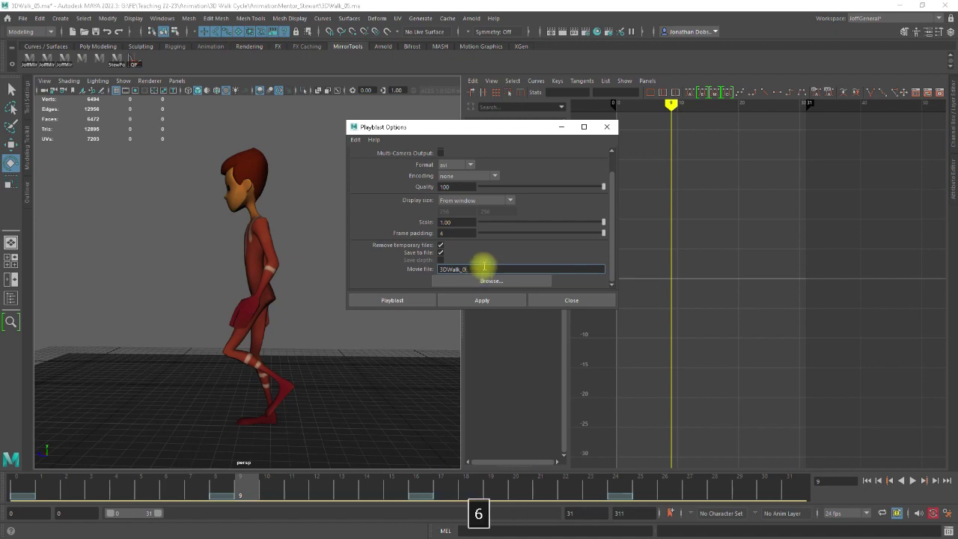
click(485, 300)
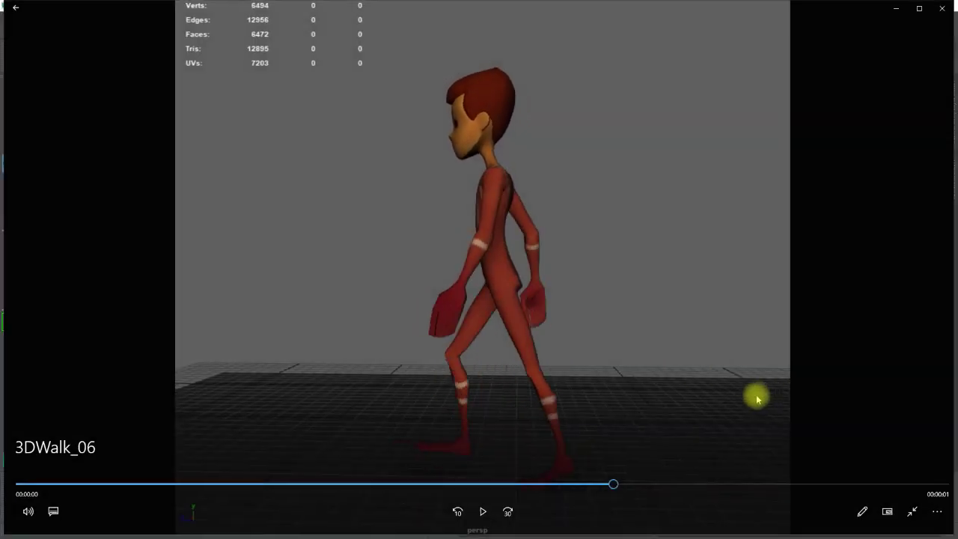
Turn on Repeat for the 3DWalk_06 movie, watch it loop and return to Maya
click(933, 518)
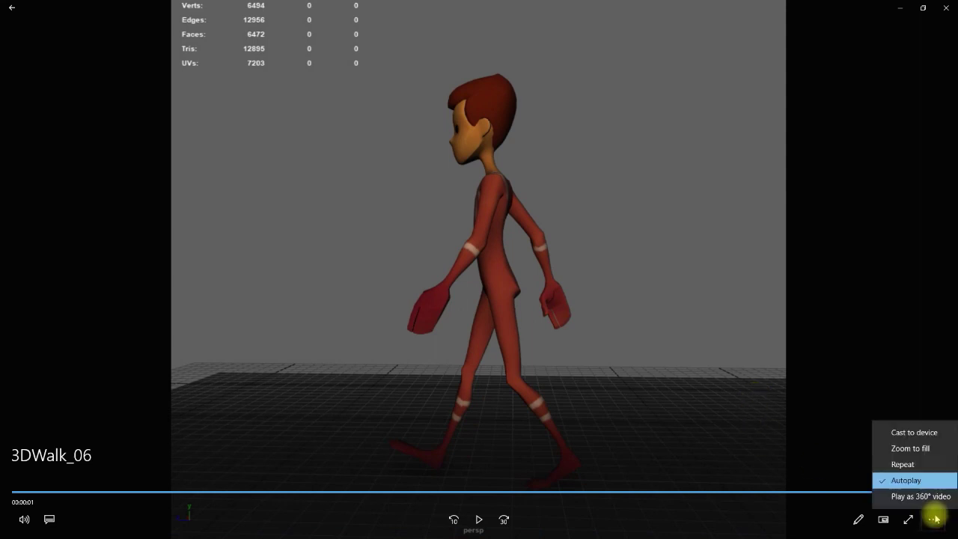
click(913, 462)
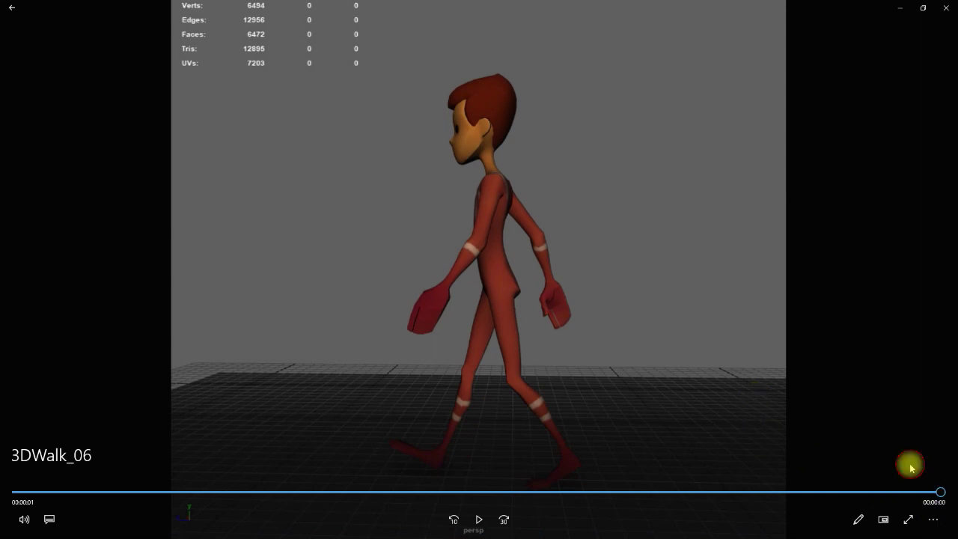
click(480, 519)
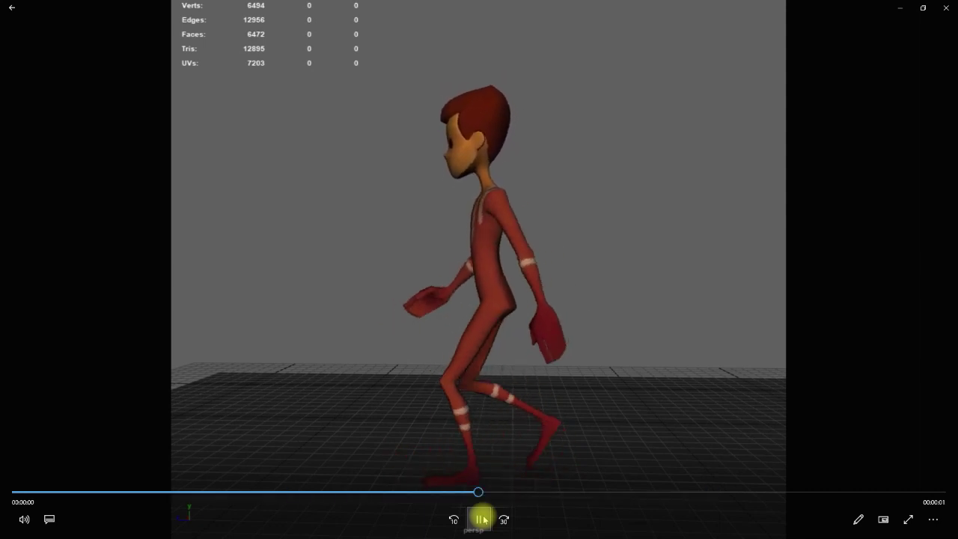
click(482, 519)
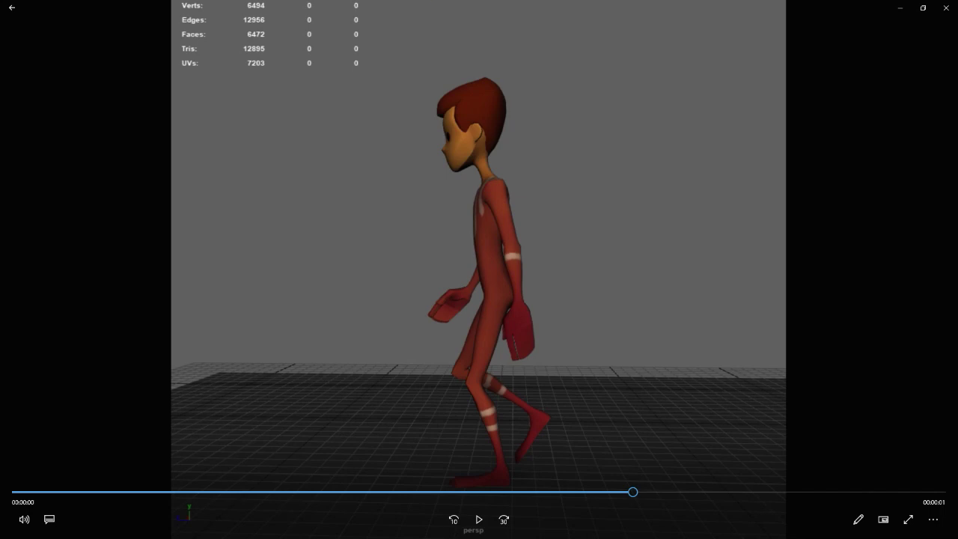
click(425, 1)
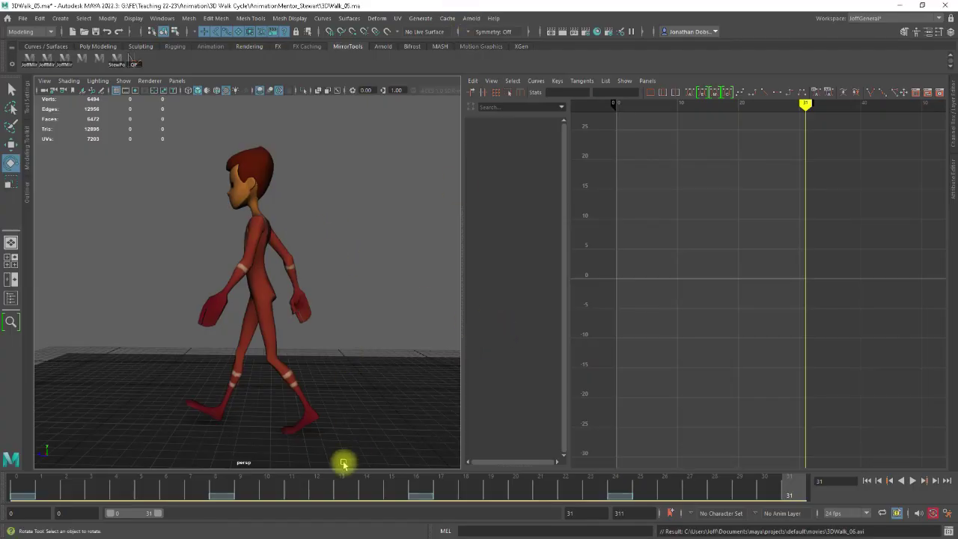
Check in the Playblast options where the movie file is saved
right_click(338, 483)
click(439, 479)
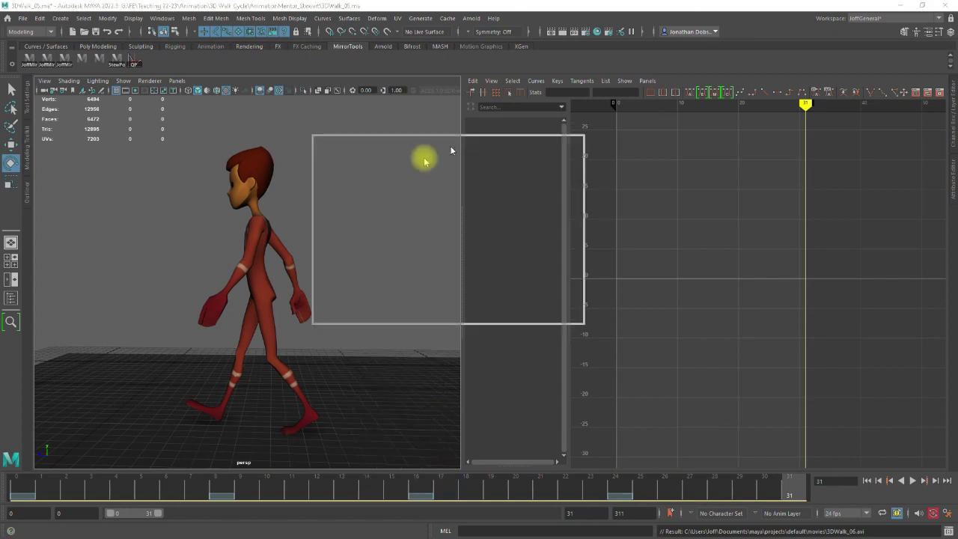
scroll(431, 255, down, 5)
click(379, 313)
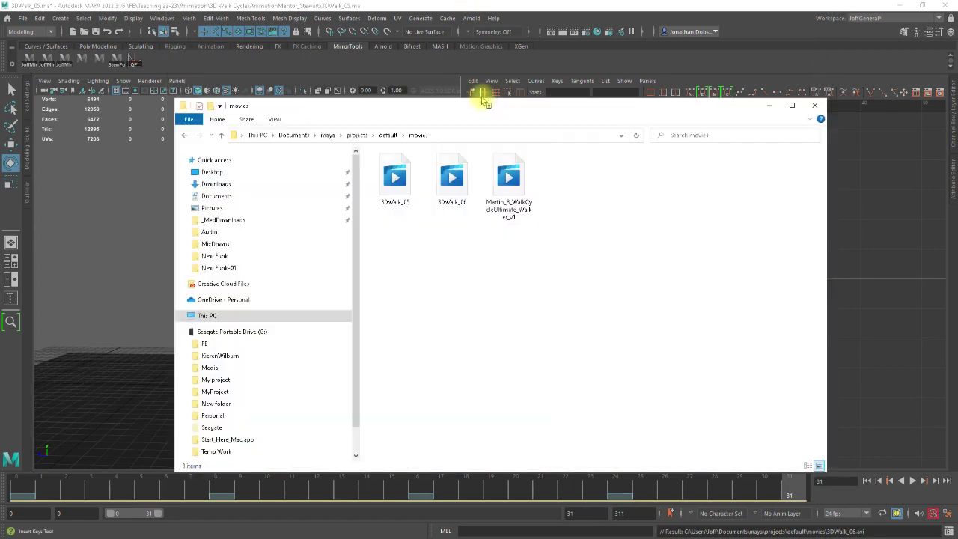
Open 3DWalk_05 from the movies folder in File Explorer, watch it with Repeat on, and close it
double_click(412, 193)
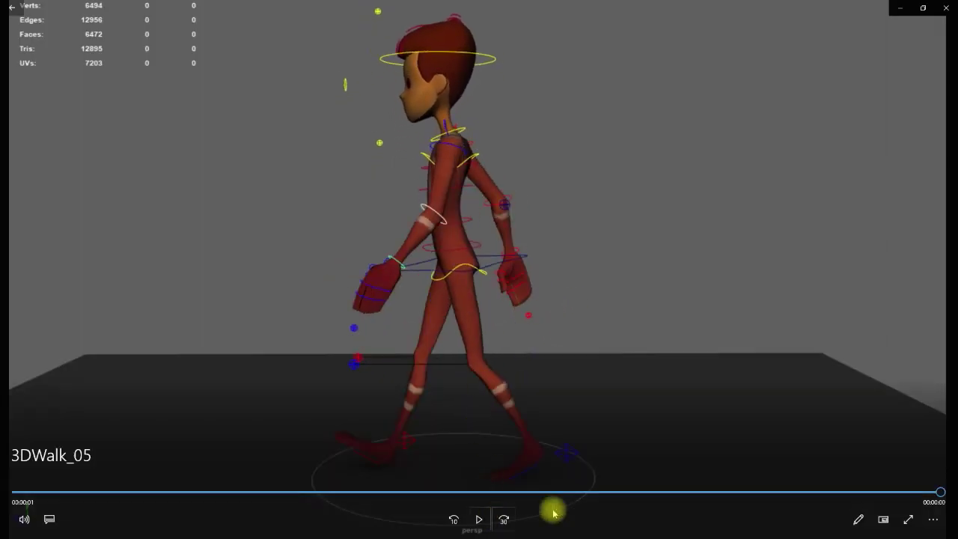
click(933, 518)
click(909, 464)
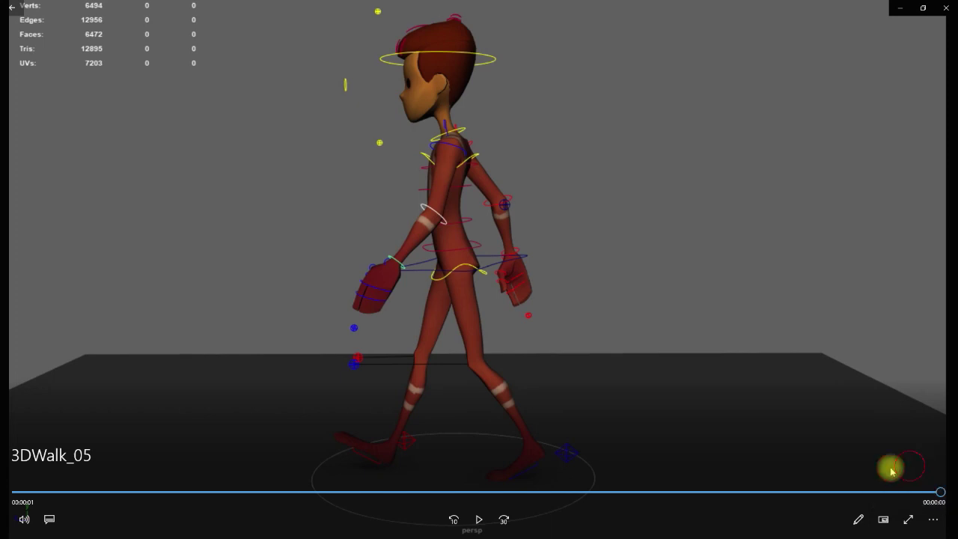
click(481, 519)
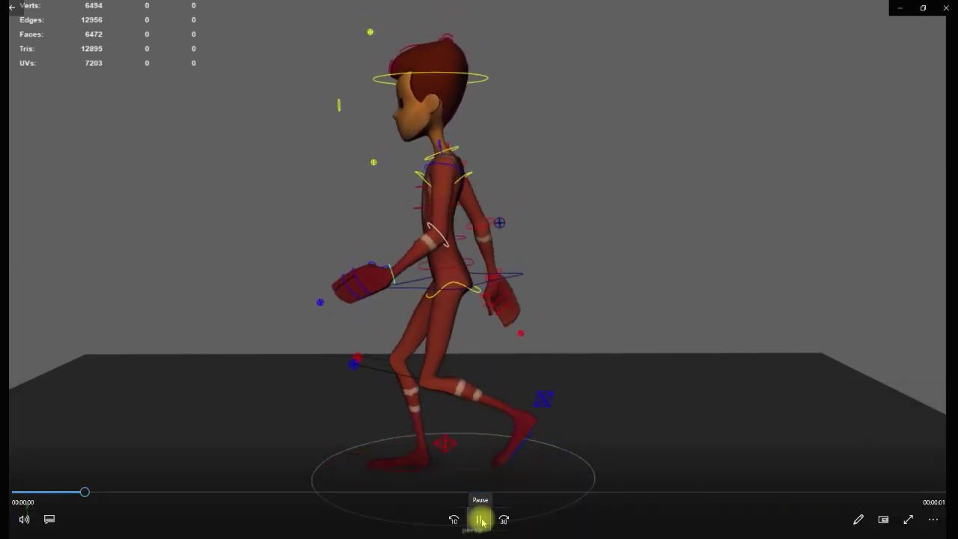
click(481, 521)
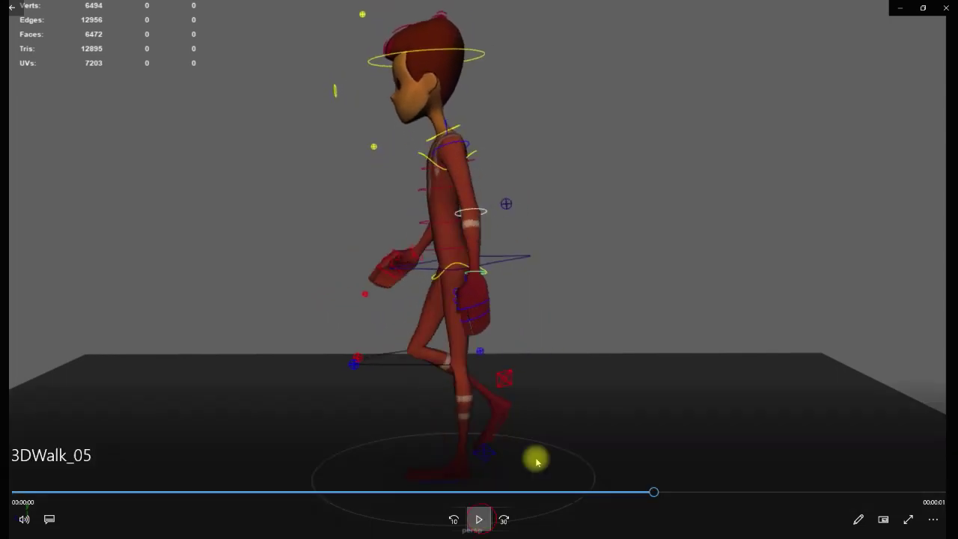
click(944, 9)
Open 3DWalk_06 from the movies folder and turn on Repeat for it
double_click(452, 178)
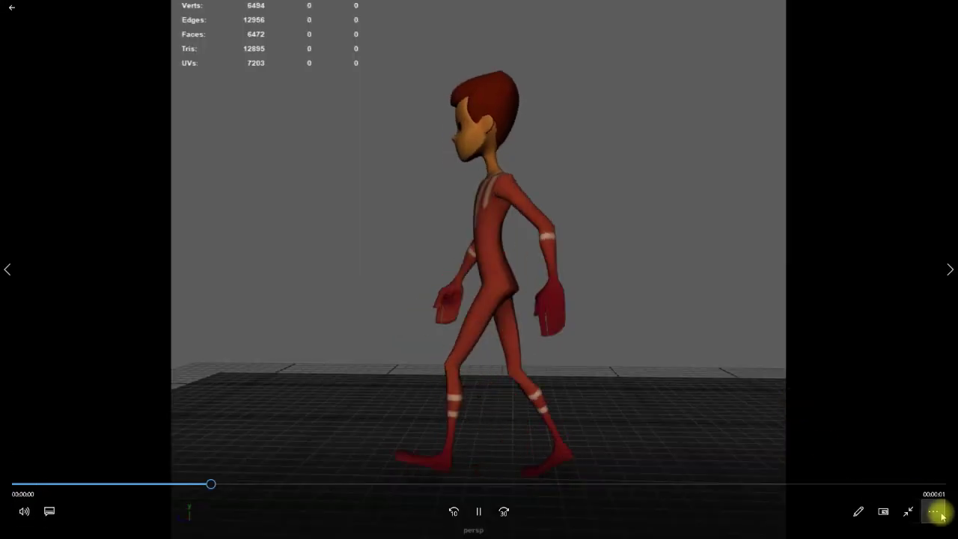
click(941, 514)
click(907, 456)
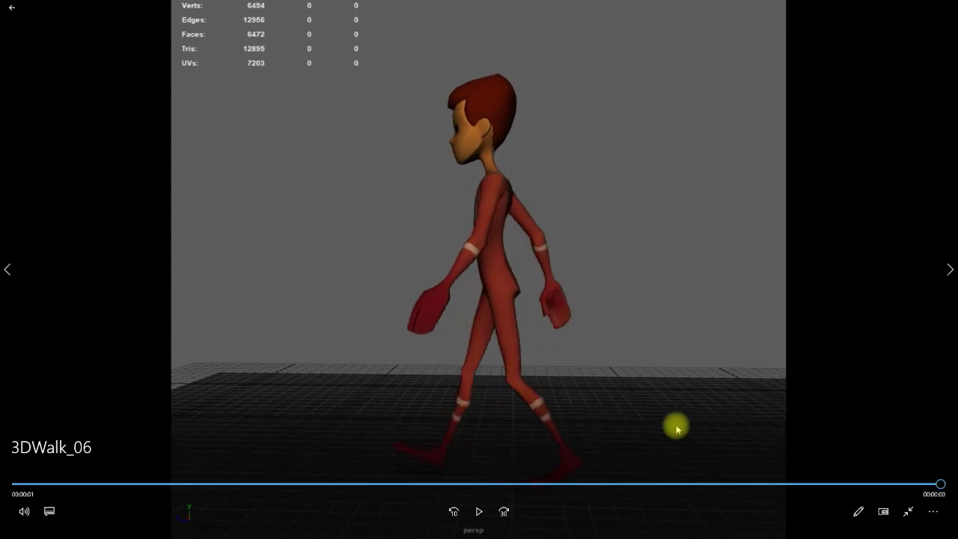
Watch the 3DWalk_06 movie loop, pause and close it, and close the movies folder to return to Maya
click(479, 513)
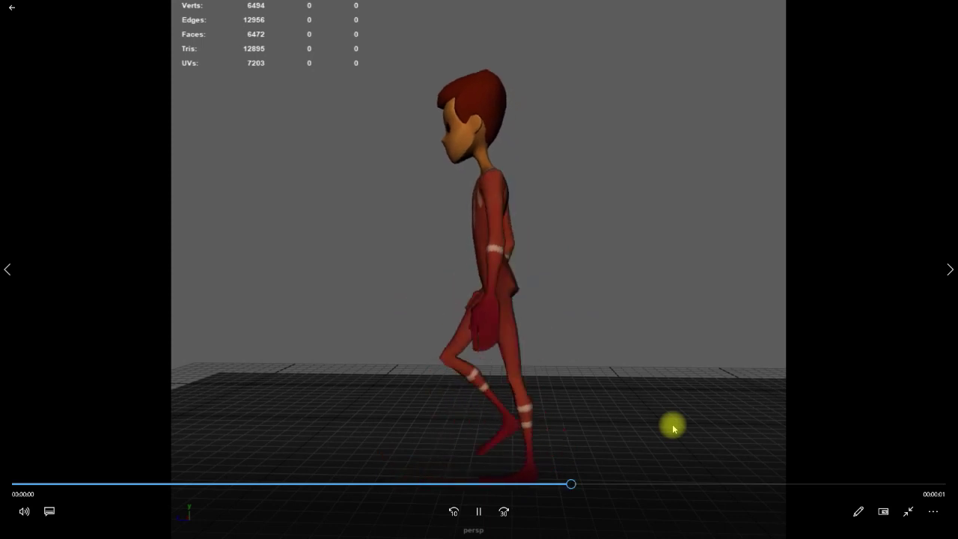
click(481, 512)
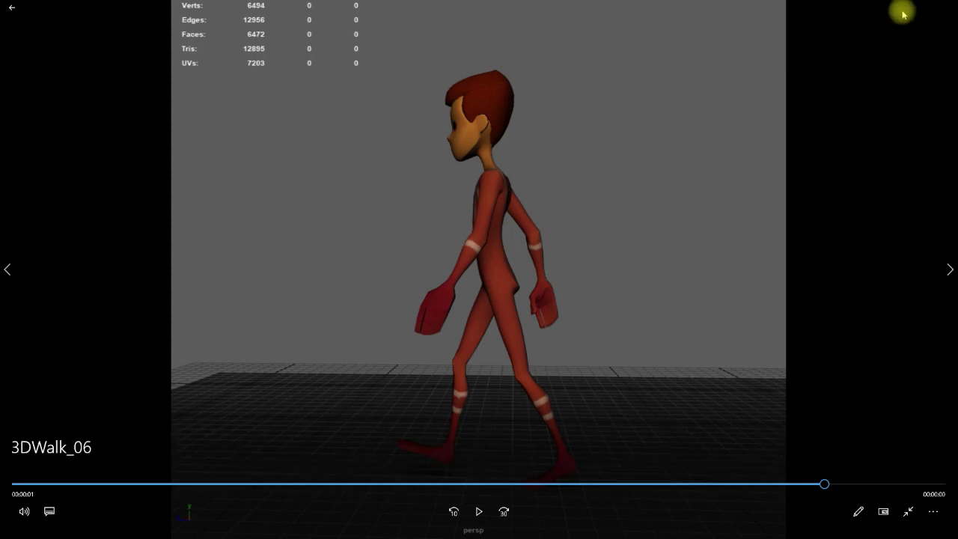
click(941, 6)
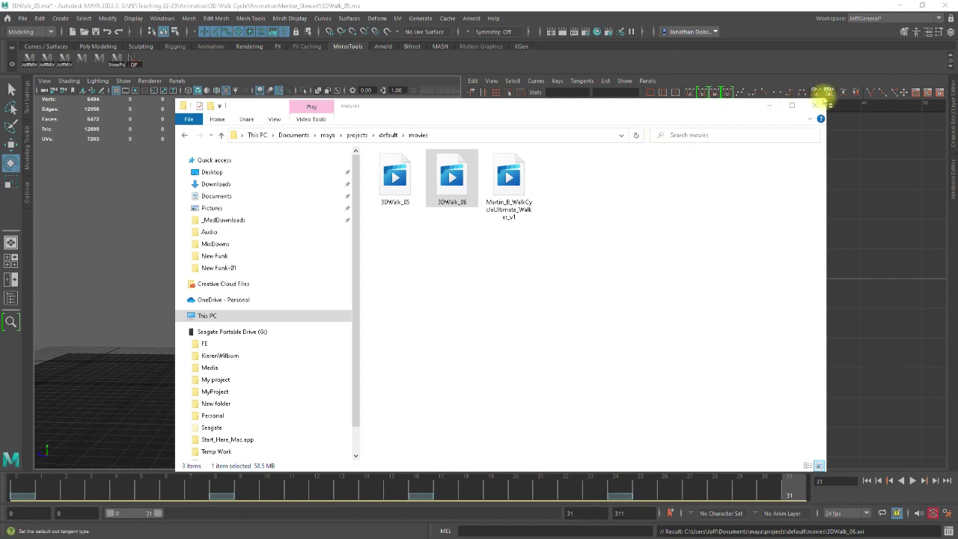
click(814, 104)
click(483, 158)
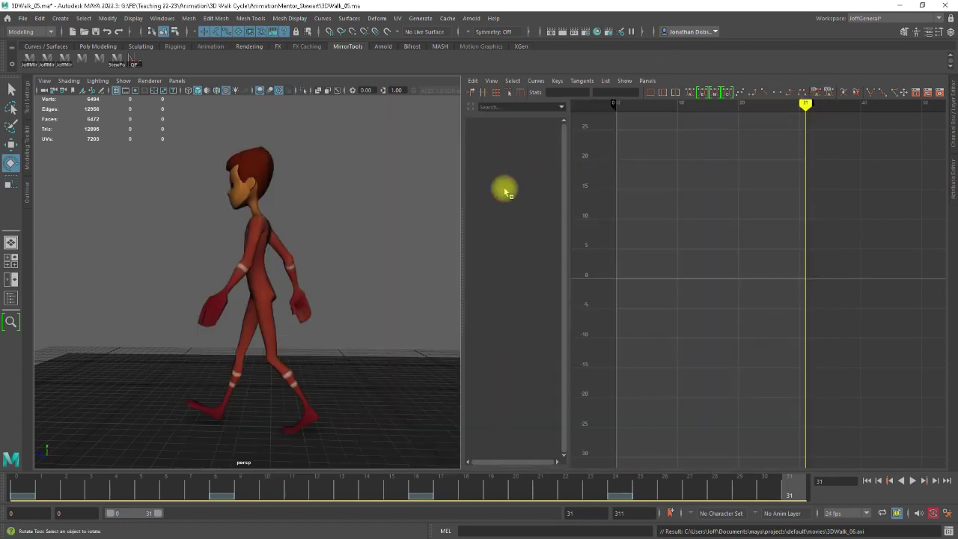
Save the scene as a new Maya ASCII file named 3DWalk_06 in the AnimationMentor_Stewart folder
click(22, 18)
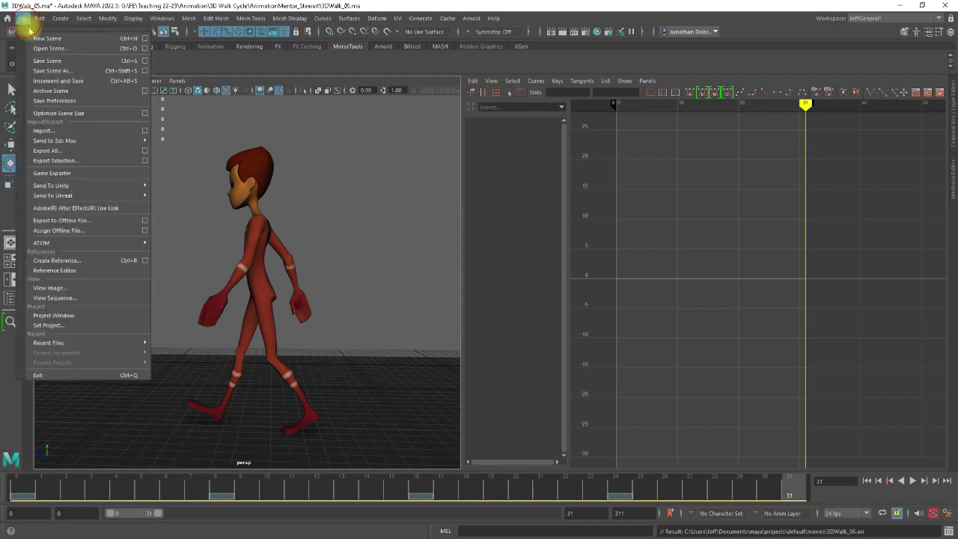
click(59, 71)
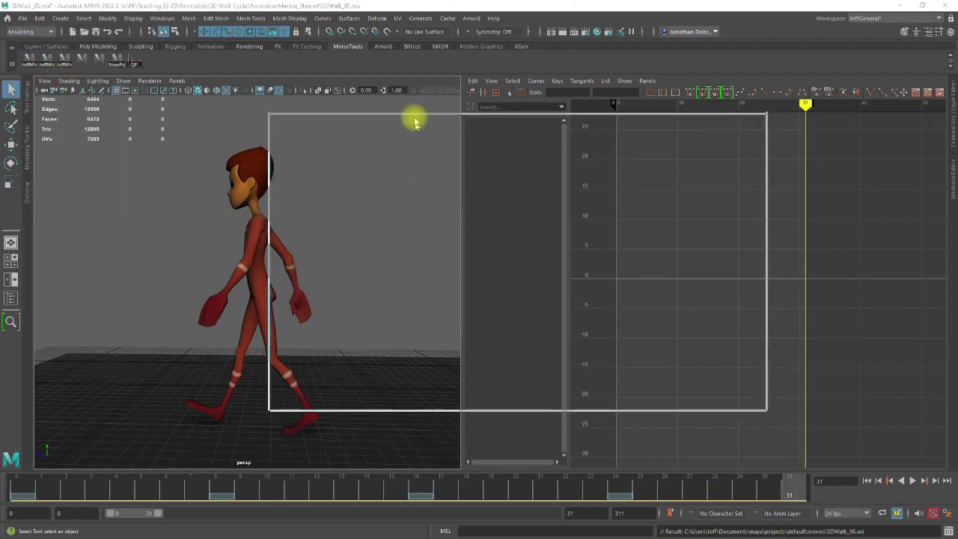
click(330, 379)
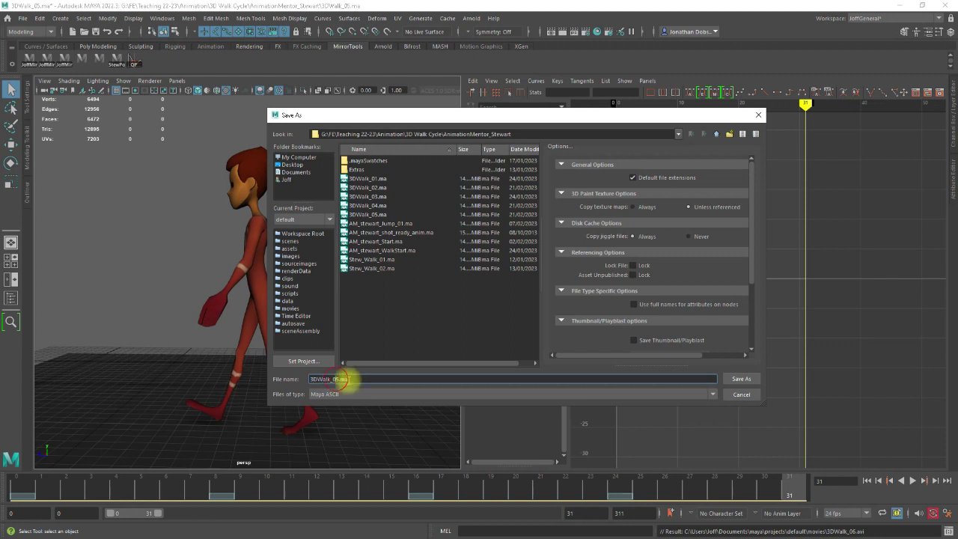
text(6)
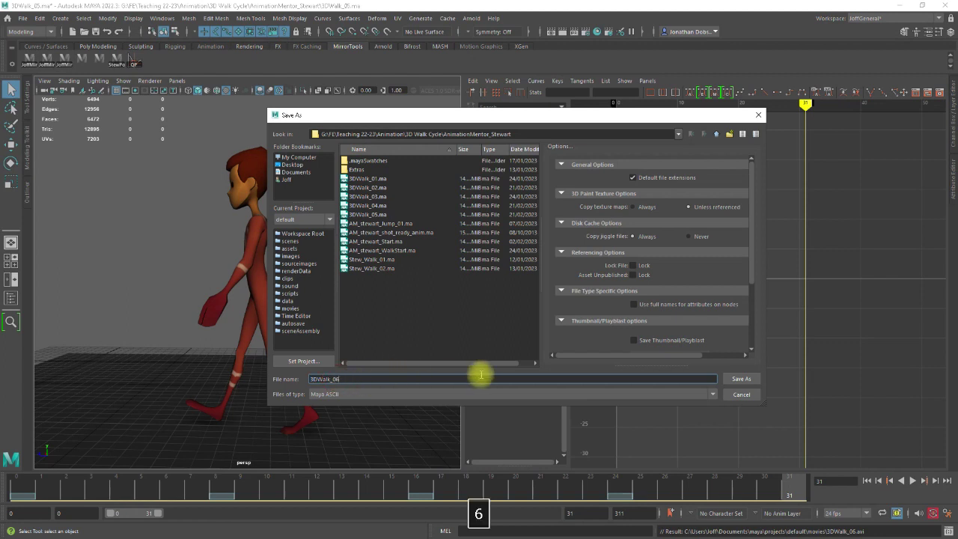
click(741, 379)
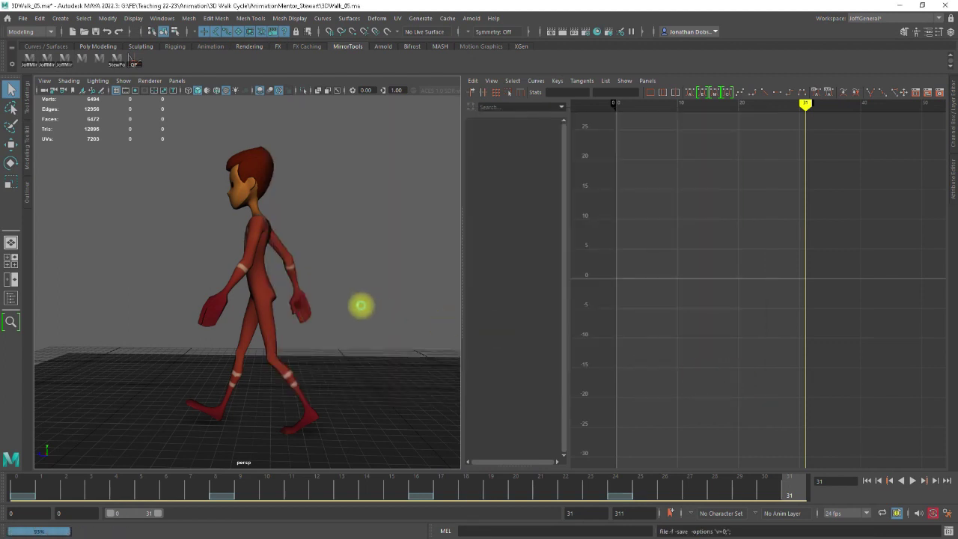
key(e)
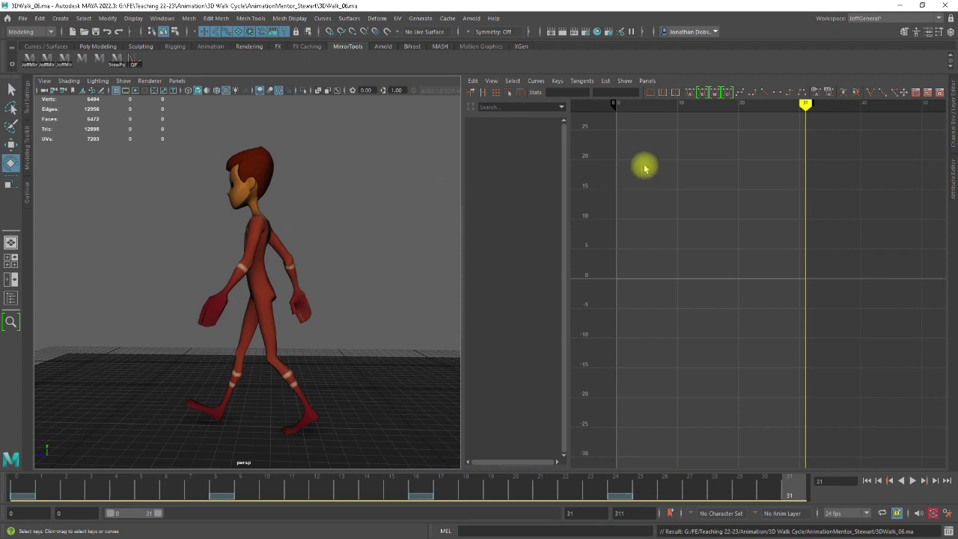